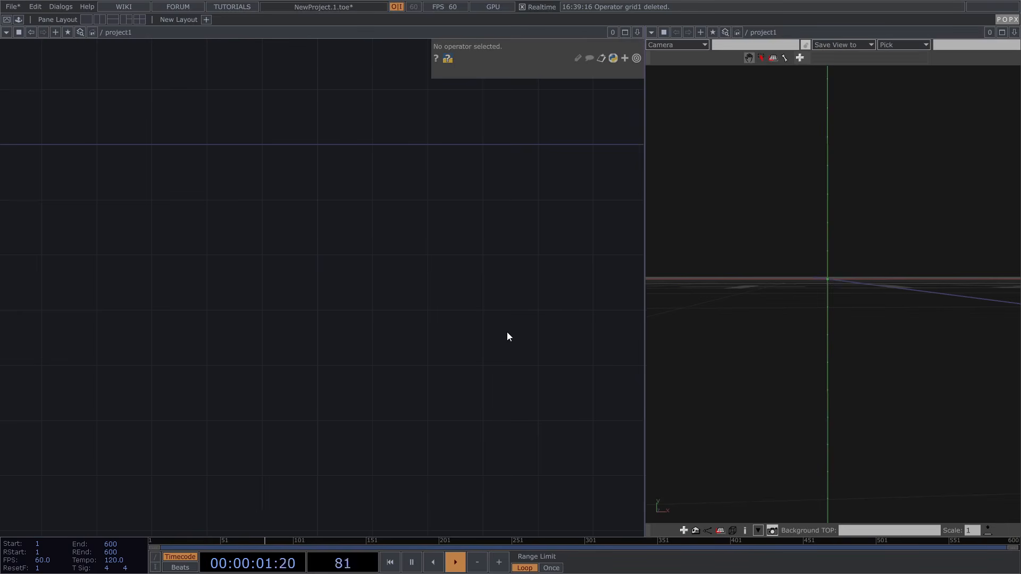
Open the OP Create Dialog on the POPX family to browse operators like Soft Body and Mesh Fill
{"action": "key", "text": "Tab"}
{"action": "left_click", "coordinate": [468, 196]}
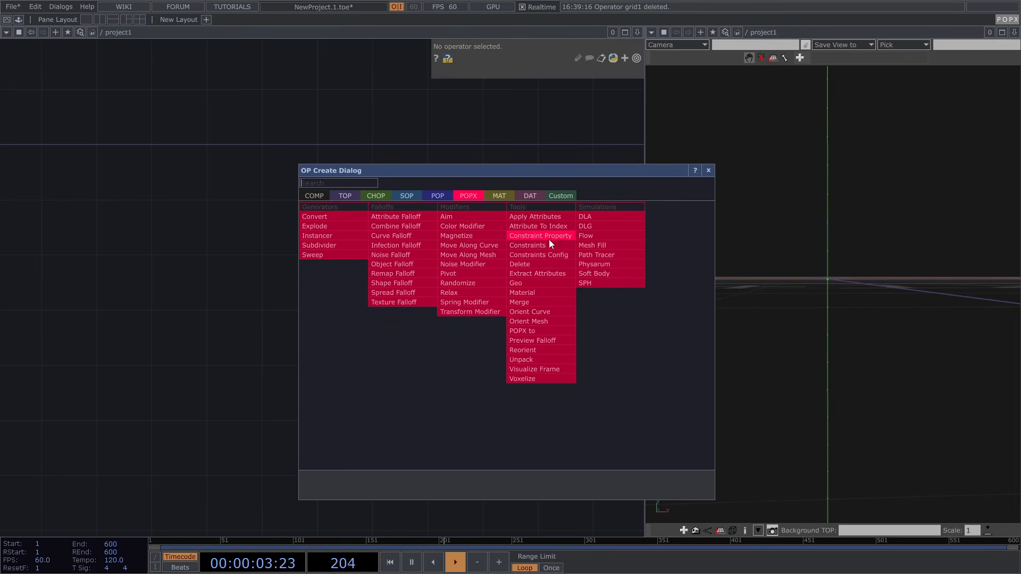
{"action": "left_click_drag", "start_coordinate": [582, 170], "coordinate": [545, 167]}
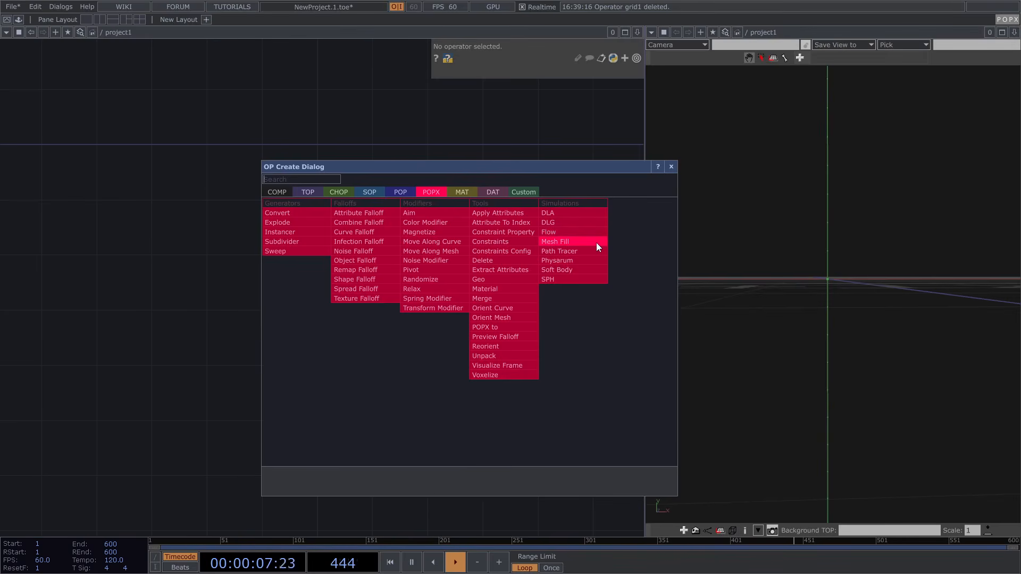
Create a POP Grid node, grid1, and display its geometry in the viewer
{"action": "left_click", "coordinate": [402, 192]}
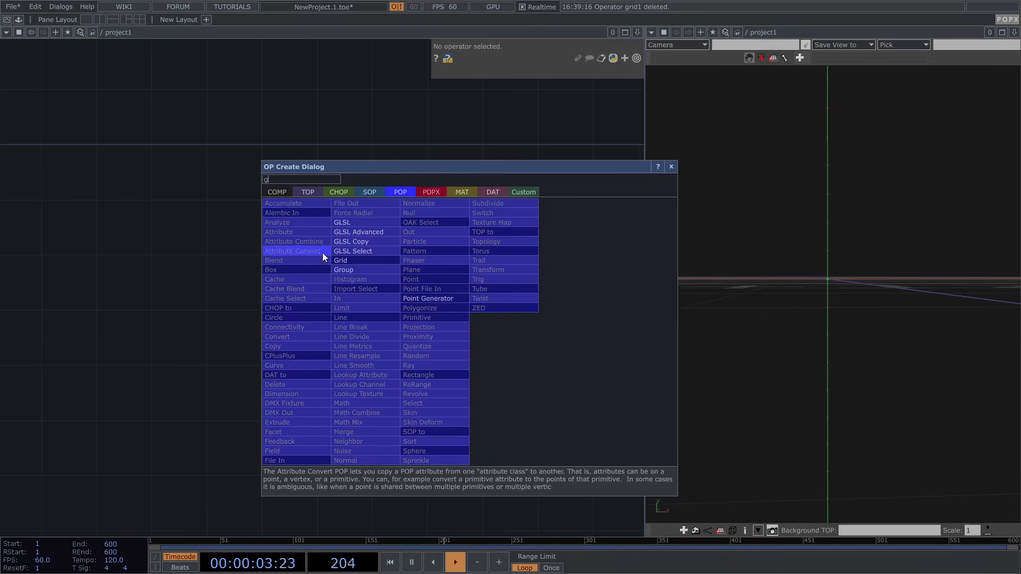
{"action": "left_click", "coordinate": [341, 260]}
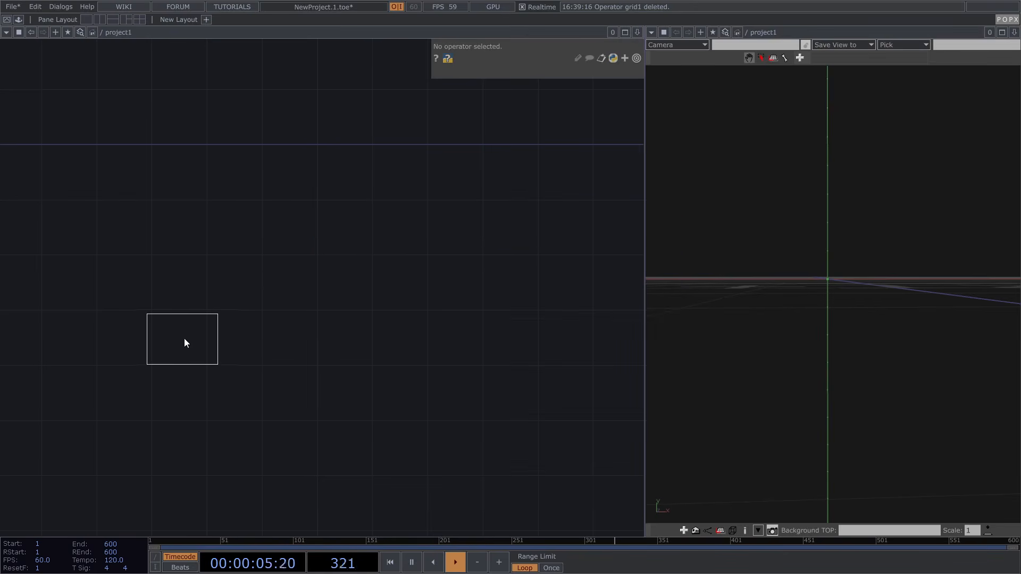
{"action": "left_click", "coordinate": [184, 340]}
{"action": "scroll", "coordinate": [221, 350], "scroll_direction": "up", "scroll_amount": 2}
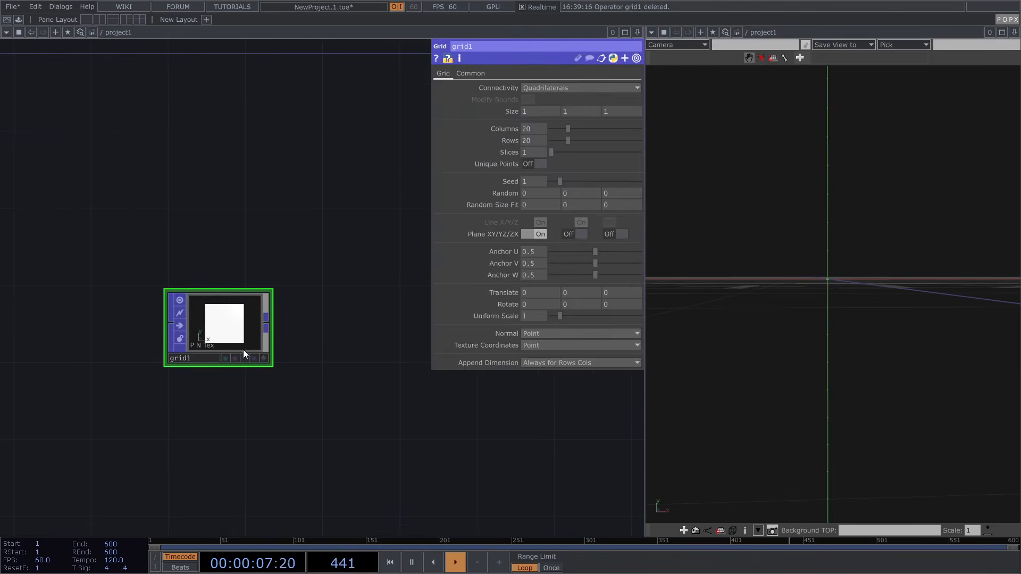
{"action": "left_click", "coordinate": [255, 359]}
{"action": "left_click_drag", "start_coordinate": [803, 270], "coordinate": [816, 269]}
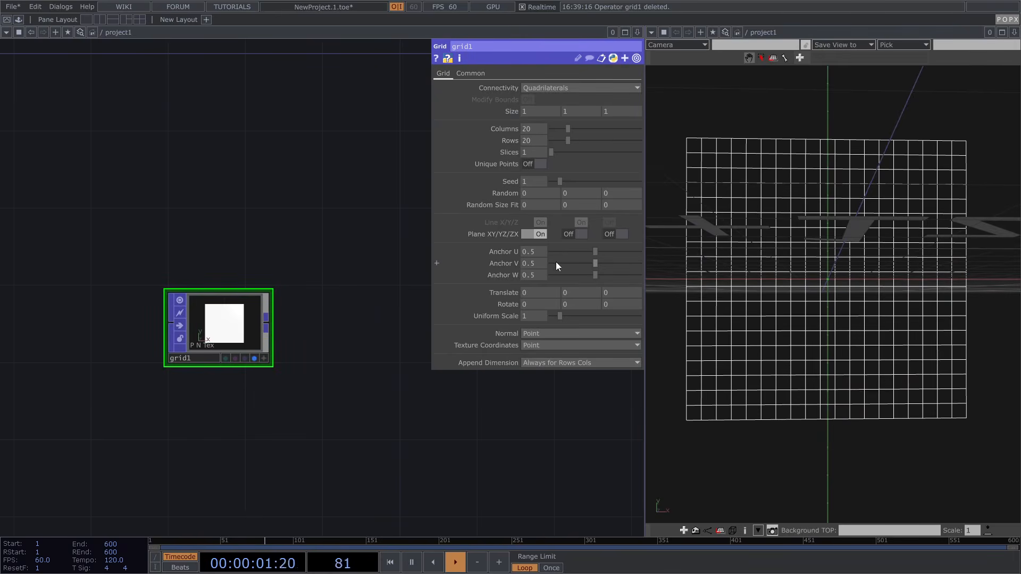
Set grid1's Connectivity to Alternating Triangles and tilt the view to inspect the 20×20 mesh
{"action": "left_click", "coordinate": [547, 89]}
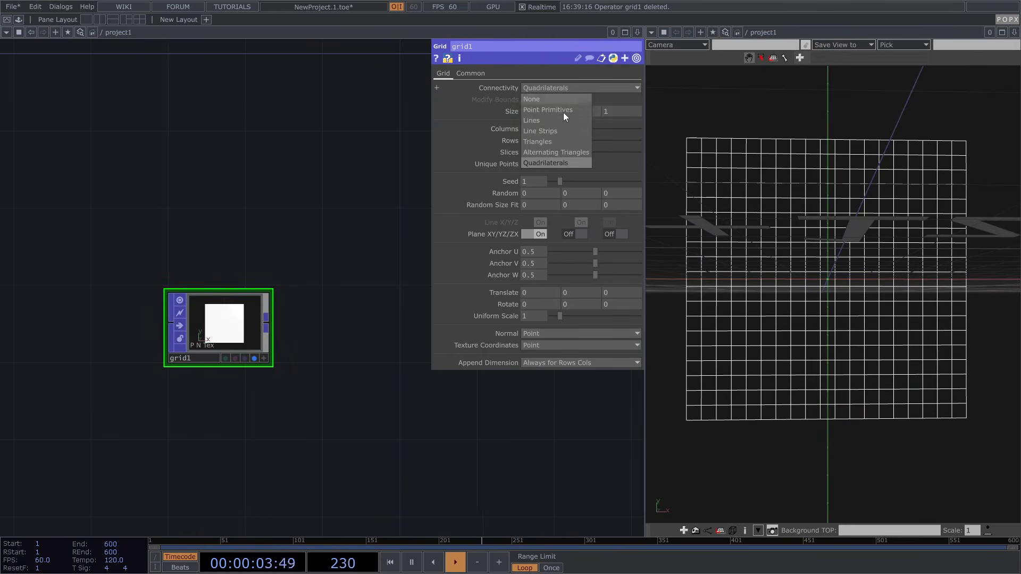
{"action": "left_click", "coordinate": [565, 152]}
{"action": "scroll", "coordinate": [326, 205], "scroll_direction": "right", "scroll_amount": 2}
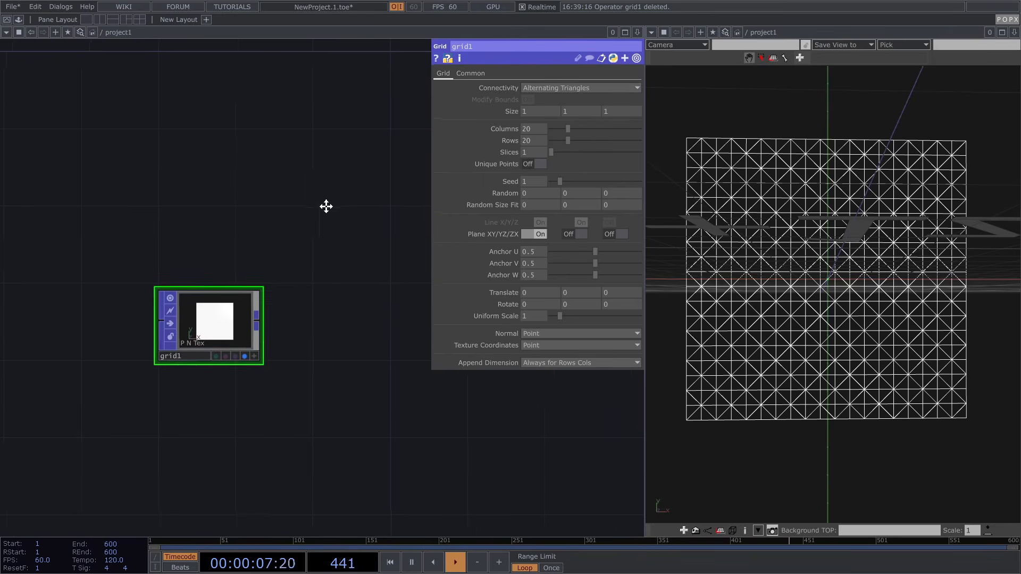
{"action": "left_click_drag", "start_coordinate": [766, 194], "coordinate": [771, 208]}
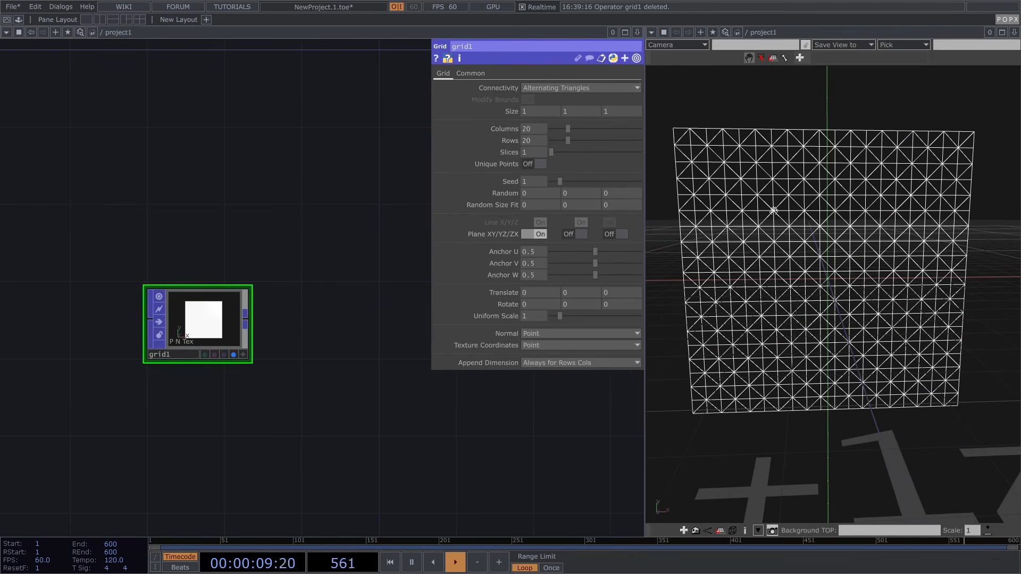
{"action": "left_click_drag", "start_coordinate": [363, 324], "coordinate": [368, 315]}
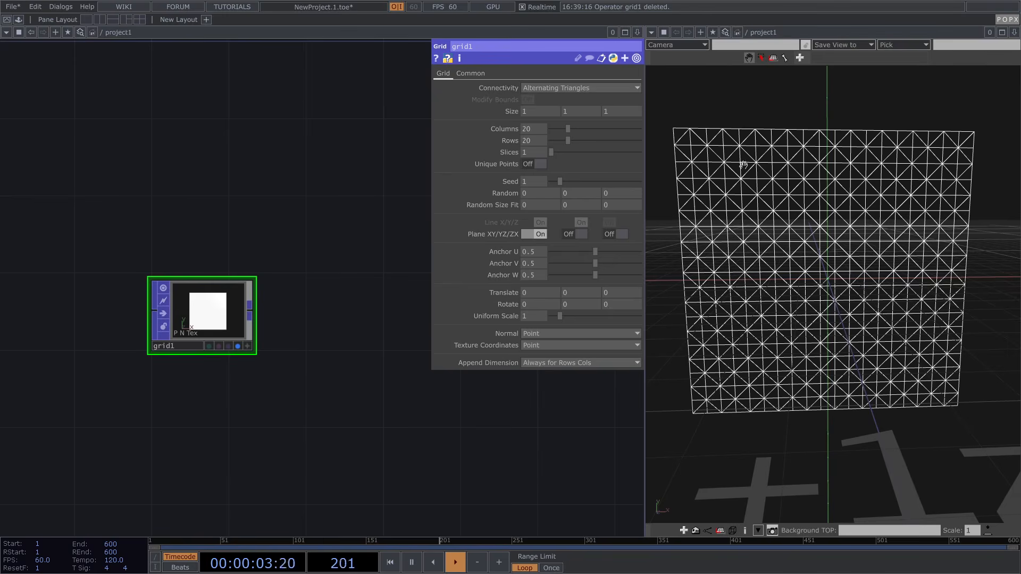
{"action": "scroll", "coordinate": [750, 163], "scroll_direction": "up", "scroll_amount": 3}
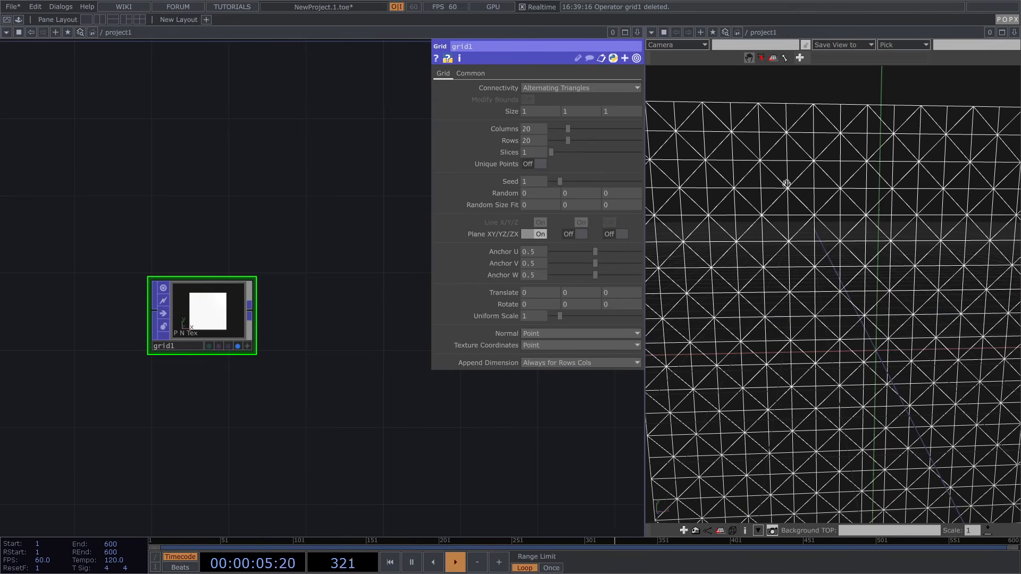
{"action": "scroll", "coordinate": [750, 185], "scroll_direction": "up", "scroll_amount": 3}
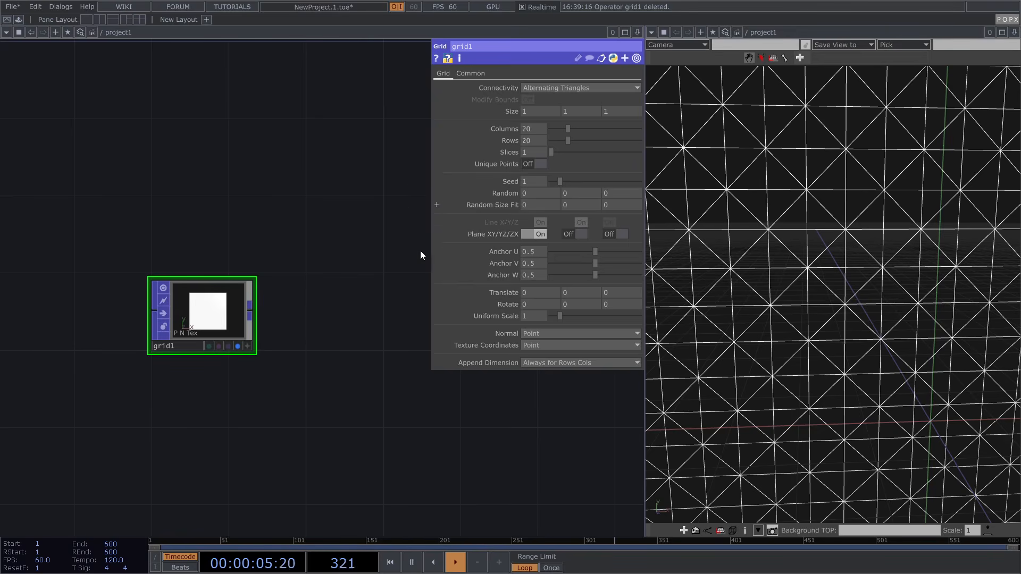
Add a POPX Constraints node, constraints1, beside grid1
{"action": "key", "text": "Tab"}
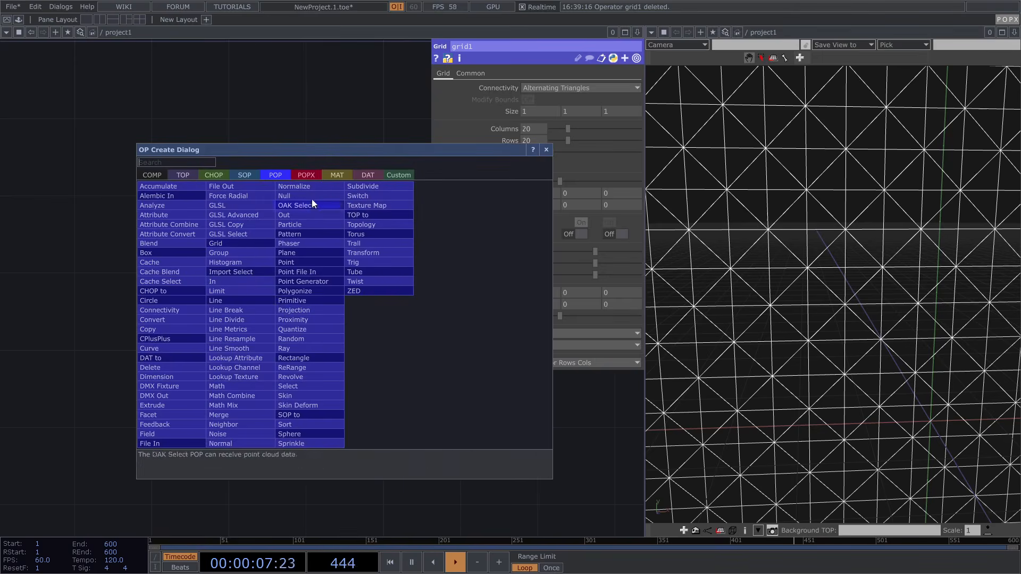
{"action": "left_click", "coordinate": [301, 175]}
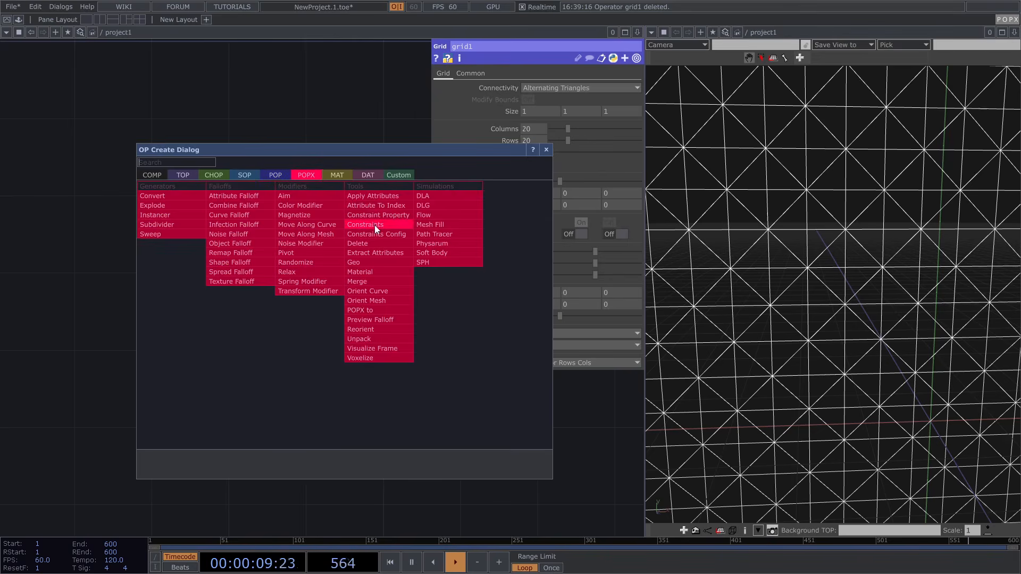
{"action": "left_click", "coordinate": [405, 223]}
{"action": "left_click", "coordinate": [365, 304]}
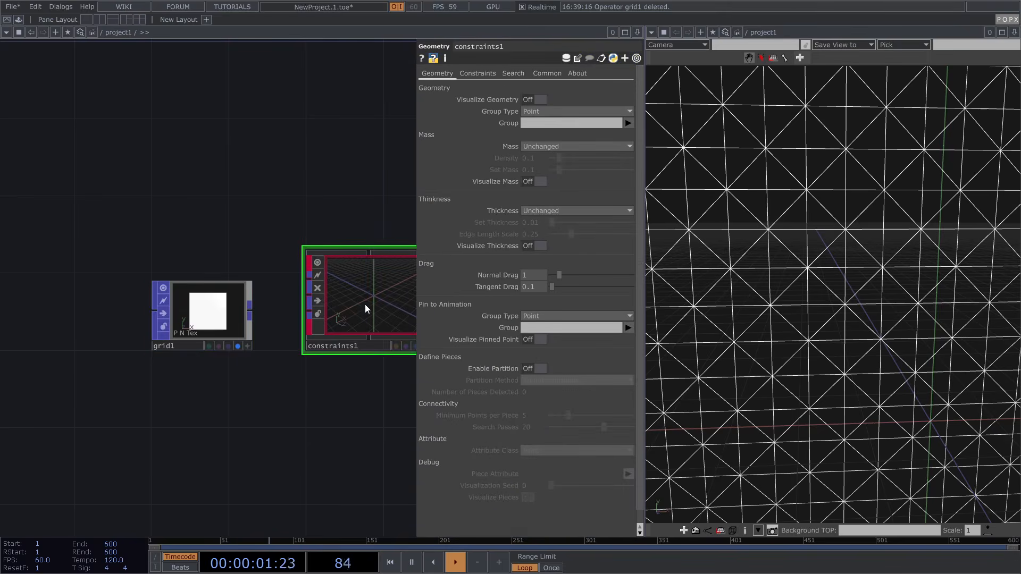
{"action": "left_click_drag", "start_coordinate": [348, 208], "coordinate": [296, 192]}
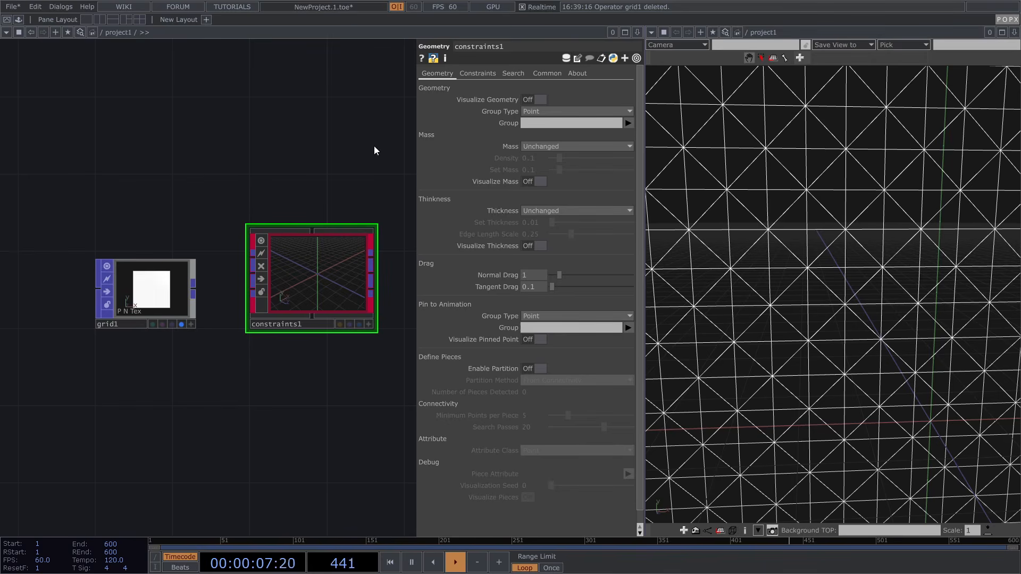
Inspect constraints1's Constraints page and Constraint Type list, leaving the type at None
{"action": "left_click", "coordinate": [474, 74]}
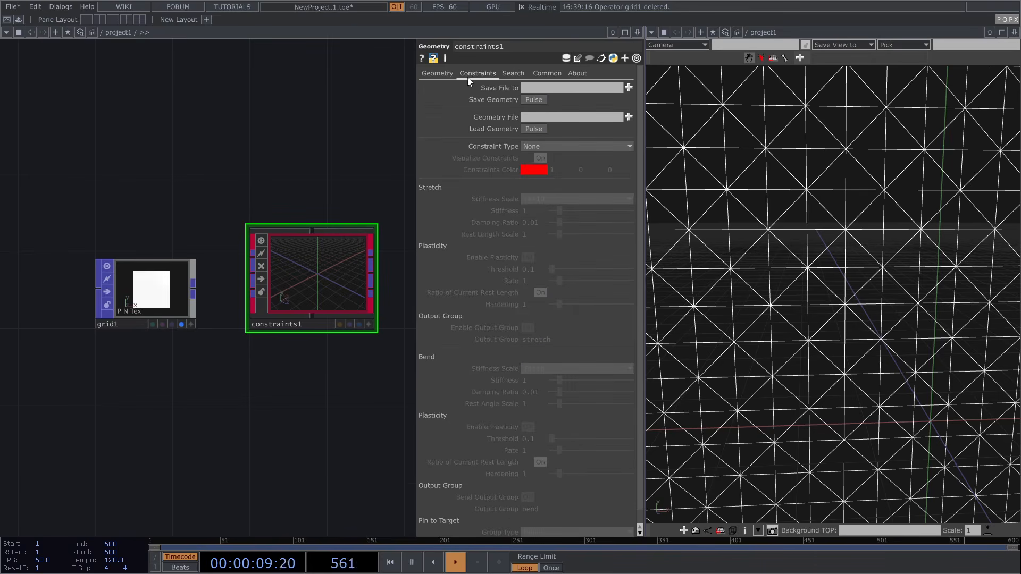
{"action": "left_click", "coordinate": [563, 145]}
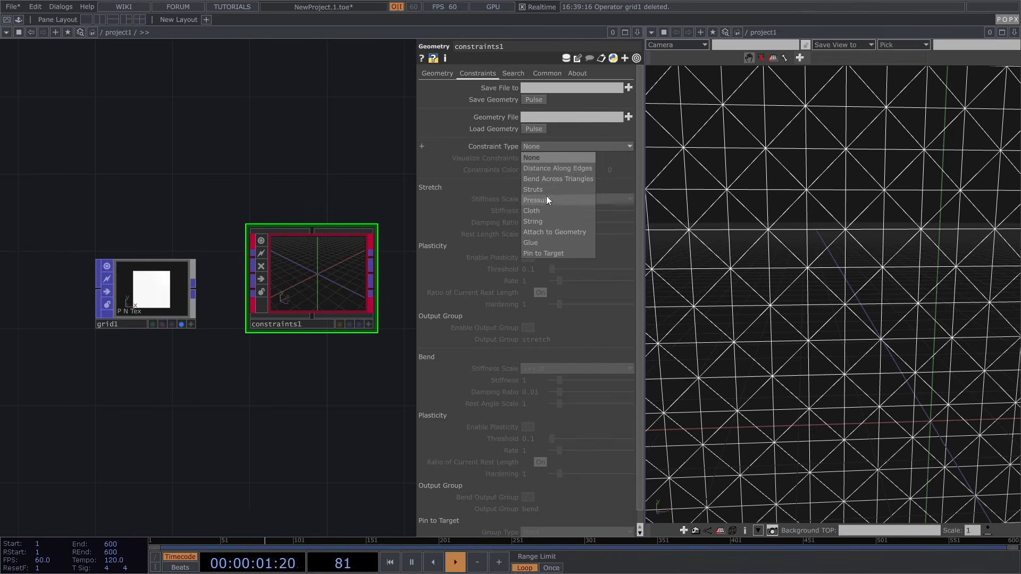
{"action": "left_click", "coordinate": [349, 174]}
{"action": "left_click", "coordinate": [533, 147]}
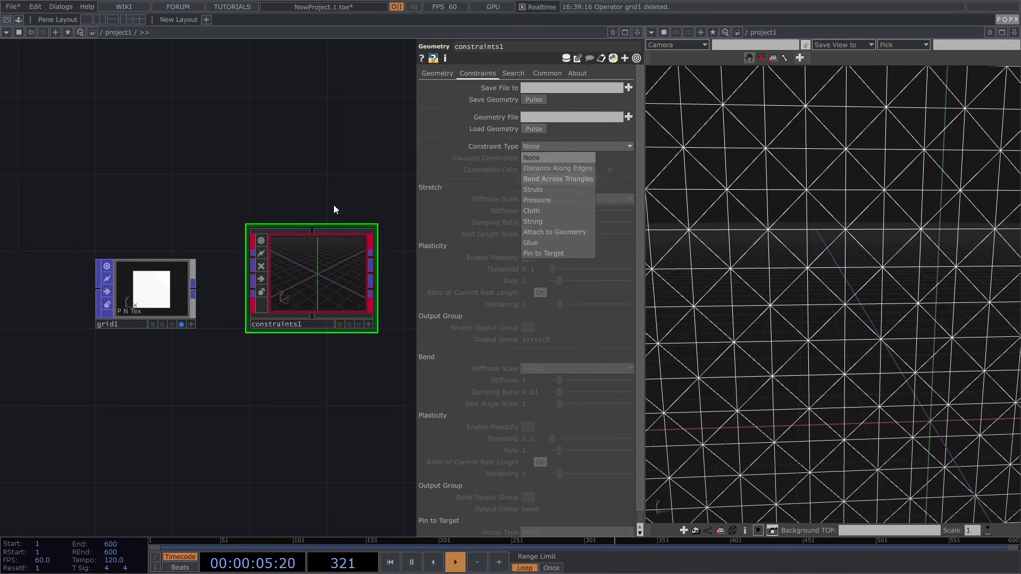
{"action": "left_click", "coordinate": [234, 209]}
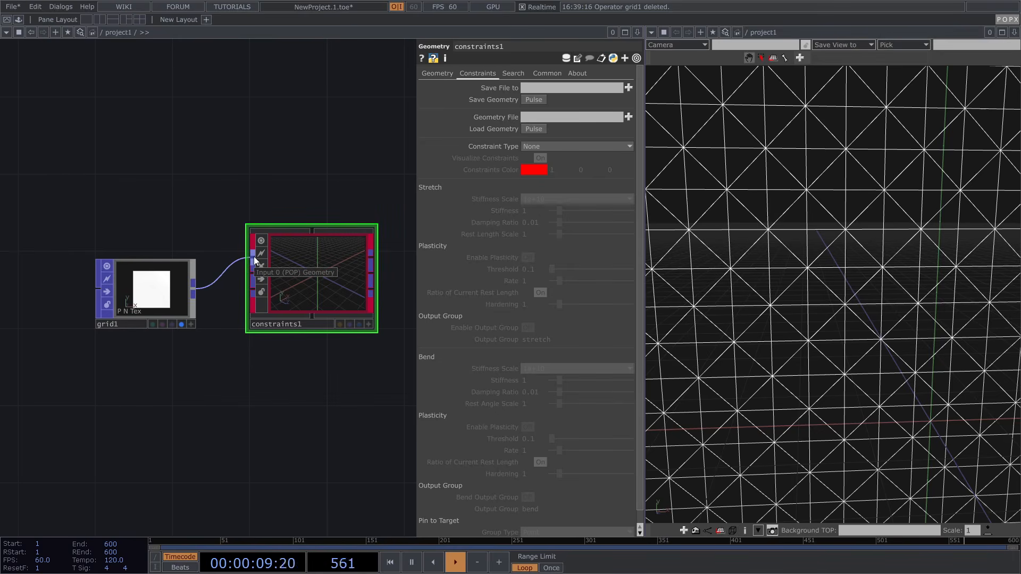
Set constraints1's Constraint Type to Distance Along Edges
{"action": "left_click", "coordinate": [569, 142]}
{"action": "left_click", "coordinate": [557, 168]}
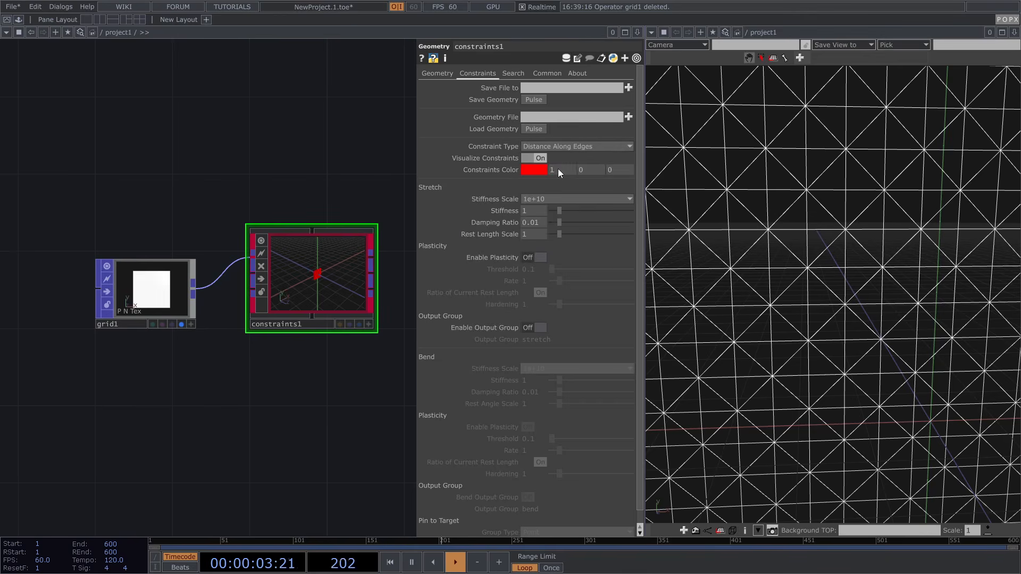
{"action": "scroll", "coordinate": [268, 213], "scroll_direction": "down", "scroll_amount": 3}
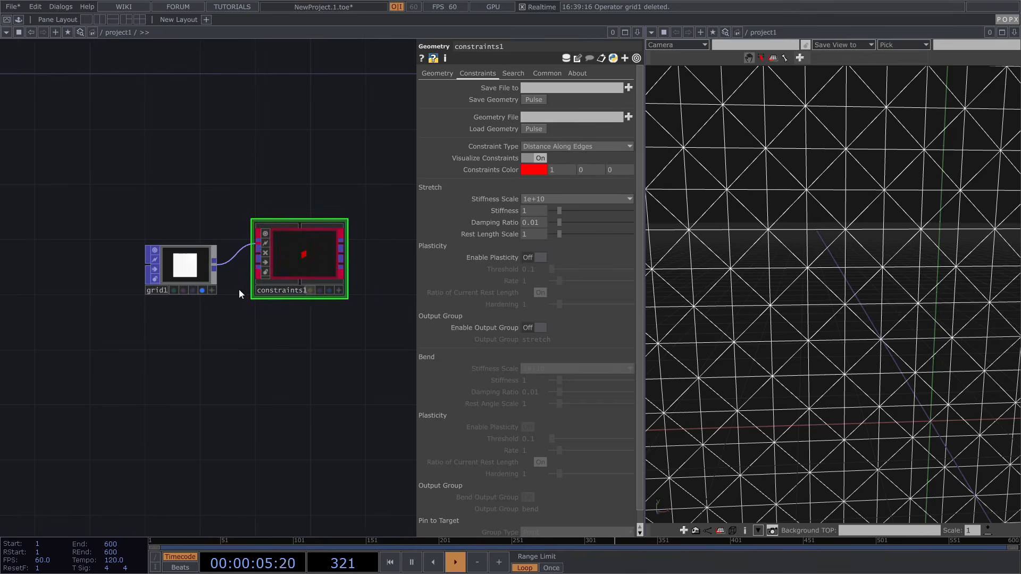
Move the display flag from grid1 to constraints1 and frame the red constraint mesh
{"action": "left_click", "coordinate": [202, 291]}
{"action": "left_click", "coordinate": [329, 290]}
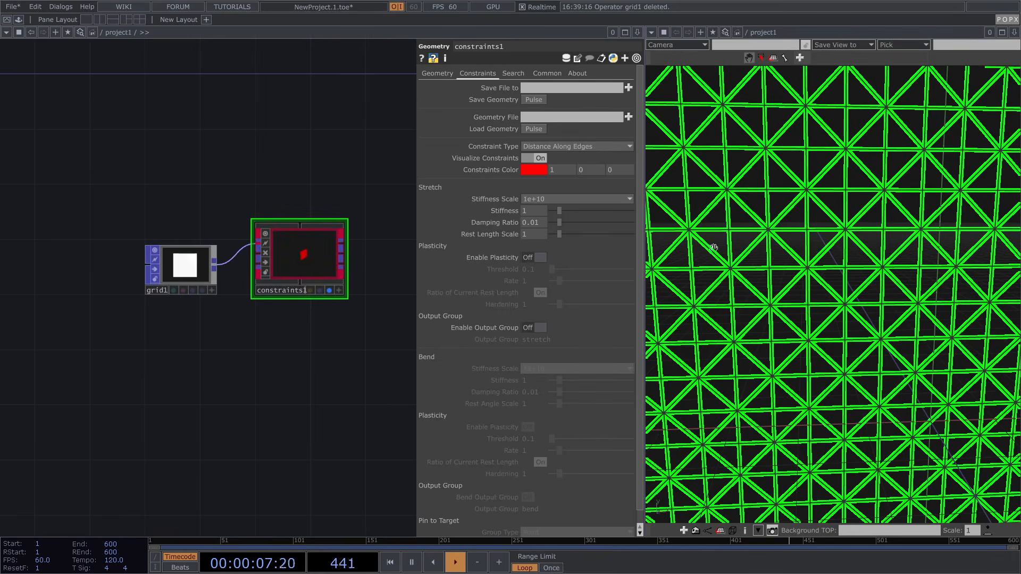
{"action": "right_click_drag", "start_coordinate": [794, 344], "coordinate": [775, 321]}
{"action": "left_click_drag", "start_coordinate": [776, 320], "coordinate": [772, 313]}
{"action": "scroll", "coordinate": [735, 218], "scroll_direction": "up", "scroll_amount": 5}
{"action": "scroll", "coordinate": [735, 218], "scroll_direction": "up", "scroll_amount": 1}
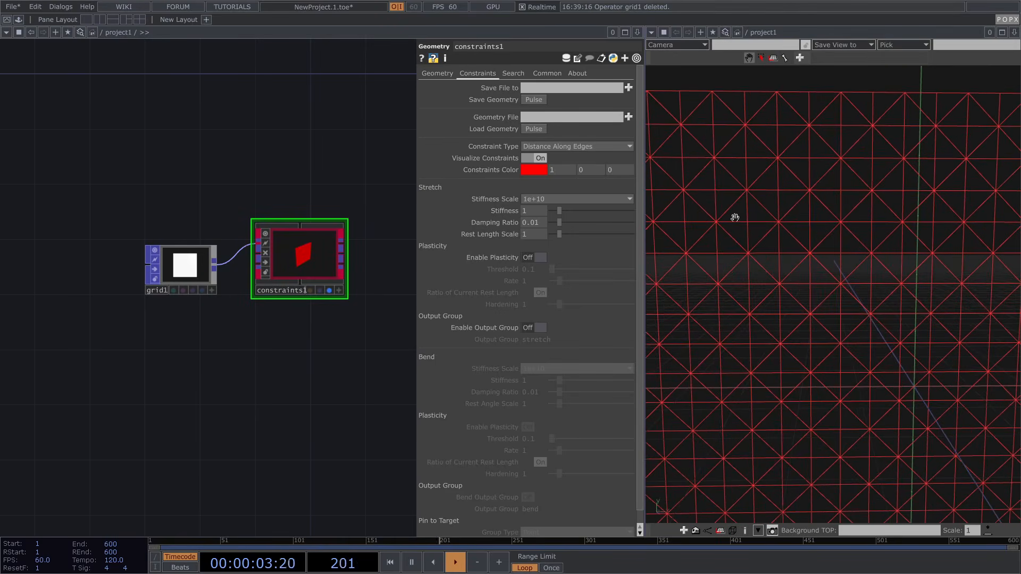
{"action": "right_click_drag", "start_coordinate": [761, 243], "coordinate": [797, 237]}
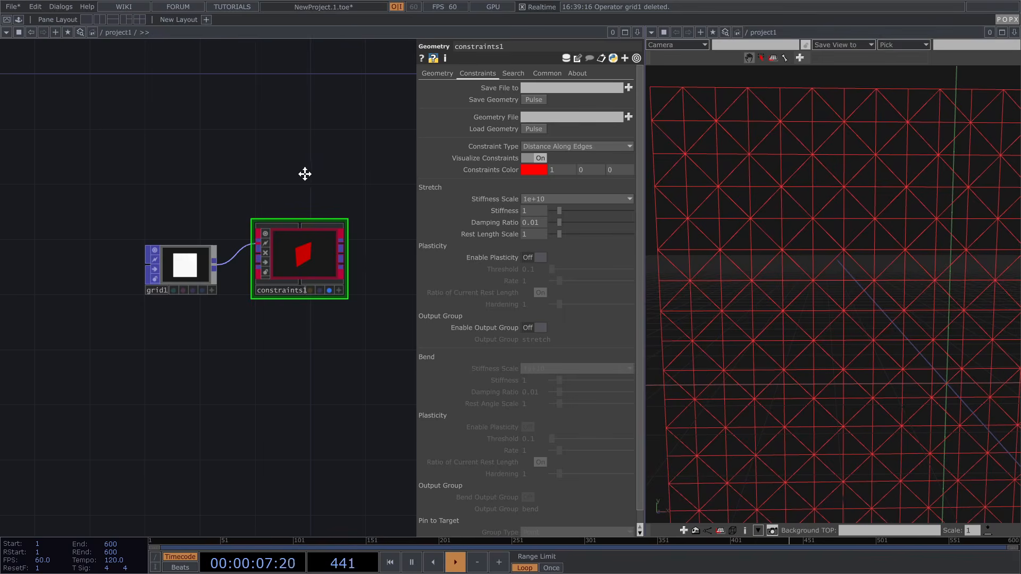
{"action": "left_click_drag", "start_coordinate": [305, 174], "coordinate": [291, 173]}
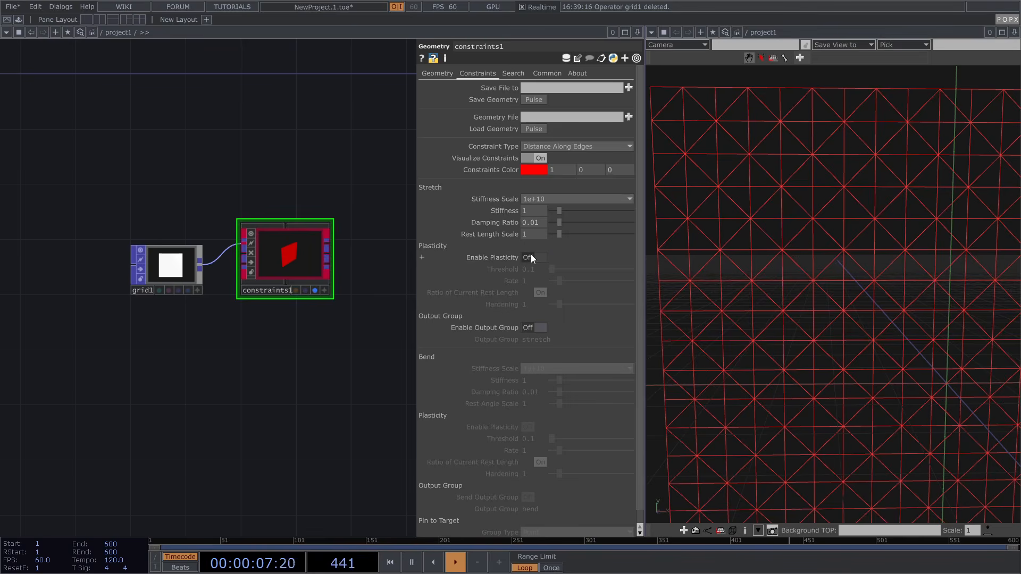
Switch constraints1's Constraint Type to Cloth and frame the whole red cloth grid
{"action": "left_click", "coordinate": [556, 148]}
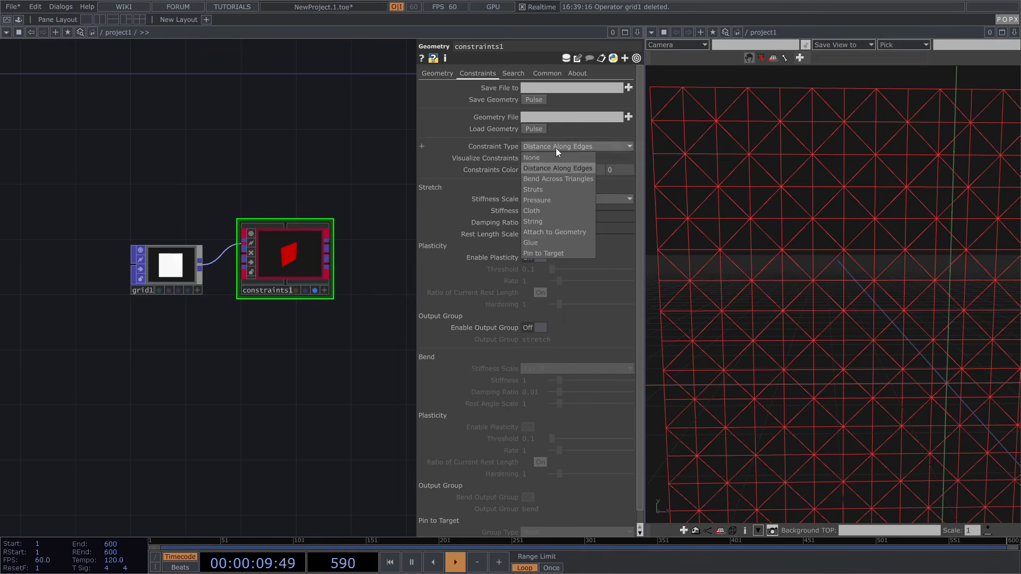
{"action": "left_click", "coordinate": [560, 179]}
{"action": "right_click_drag", "start_coordinate": [911, 326], "coordinate": [843, 300]}
{"action": "left_click_drag", "start_coordinate": [834, 301], "coordinate": [833, 295]}
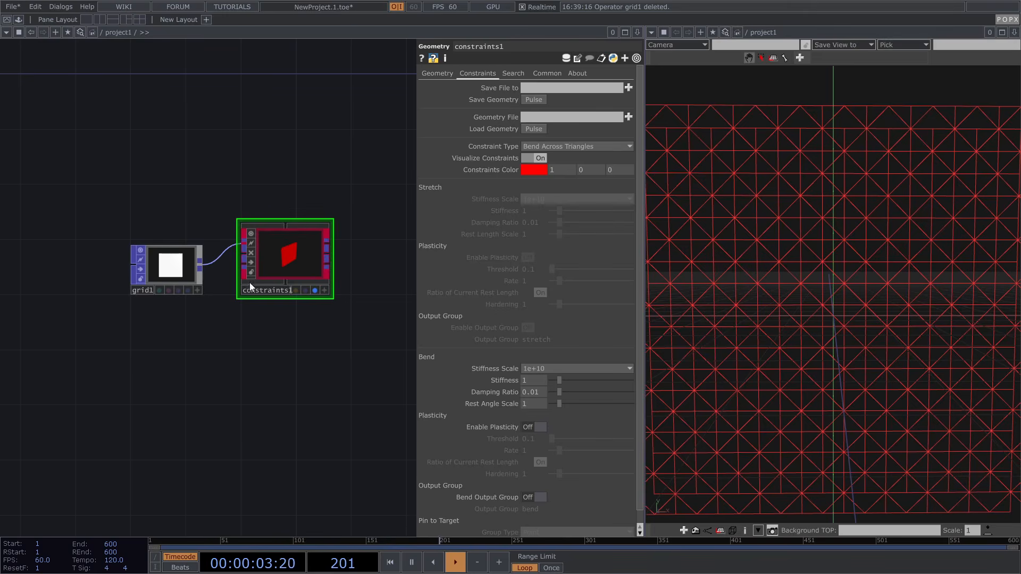
{"action": "scroll", "coordinate": [347, 287], "scroll_direction": "up", "scroll_amount": 3}
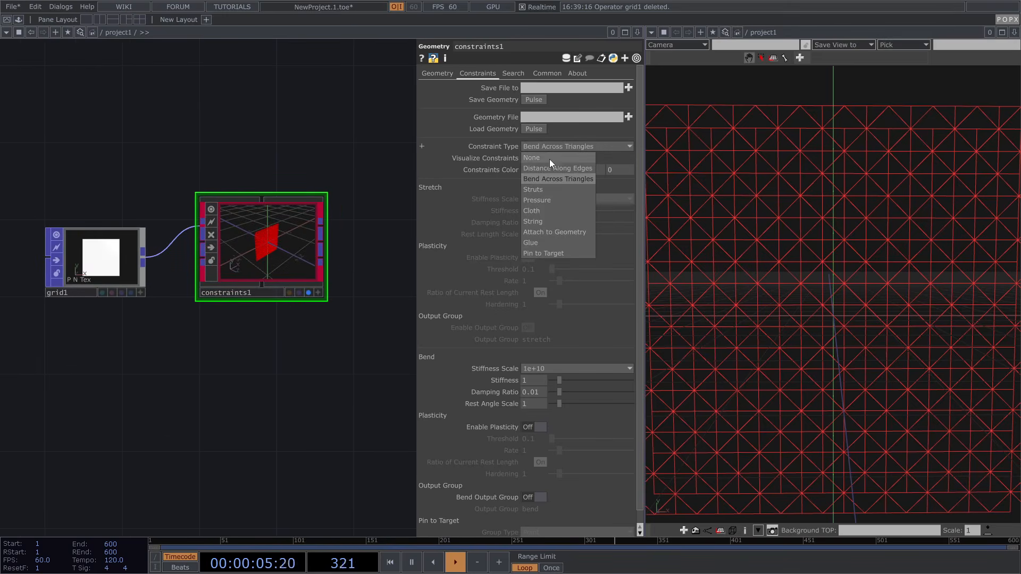
{"action": "left_click", "coordinate": [533, 211]}
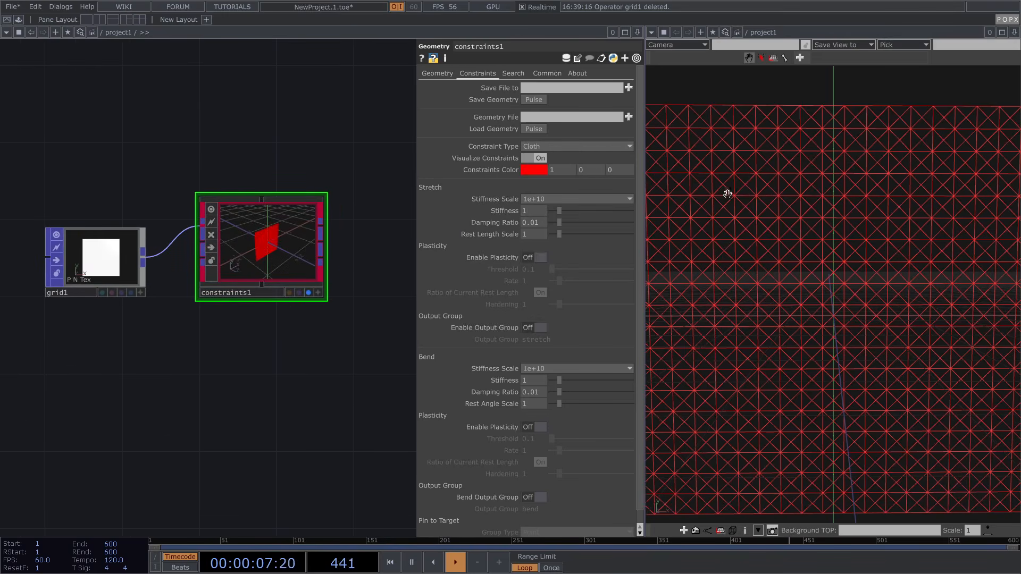
{"action": "scroll", "coordinate": [761, 189], "scroll_direction": "down", "scroll_amount": 5}
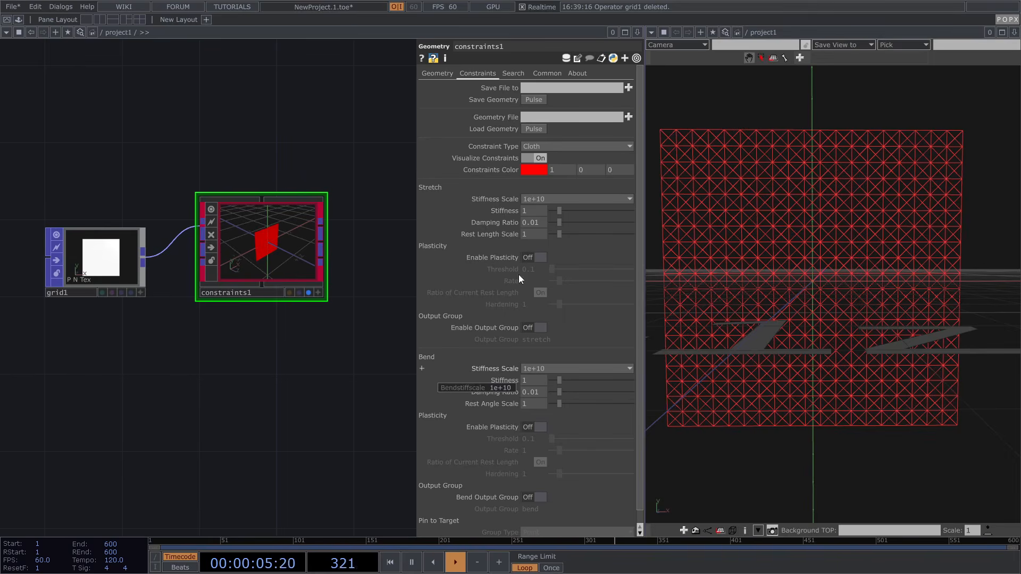
{"action": "left_click", "coordinate": [545, 144]}
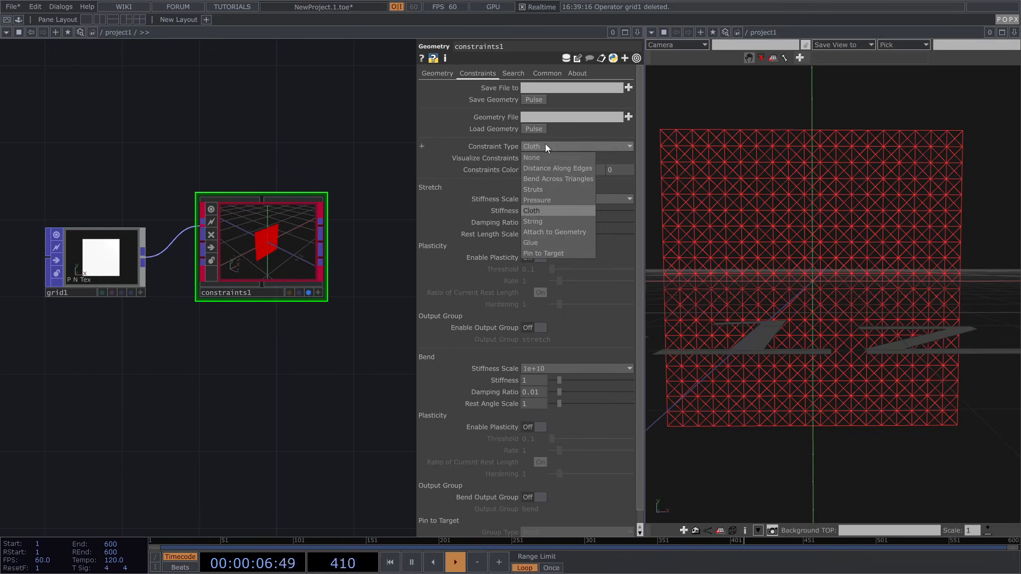
{"action": "left_click", "coordinate": [570, 168]}
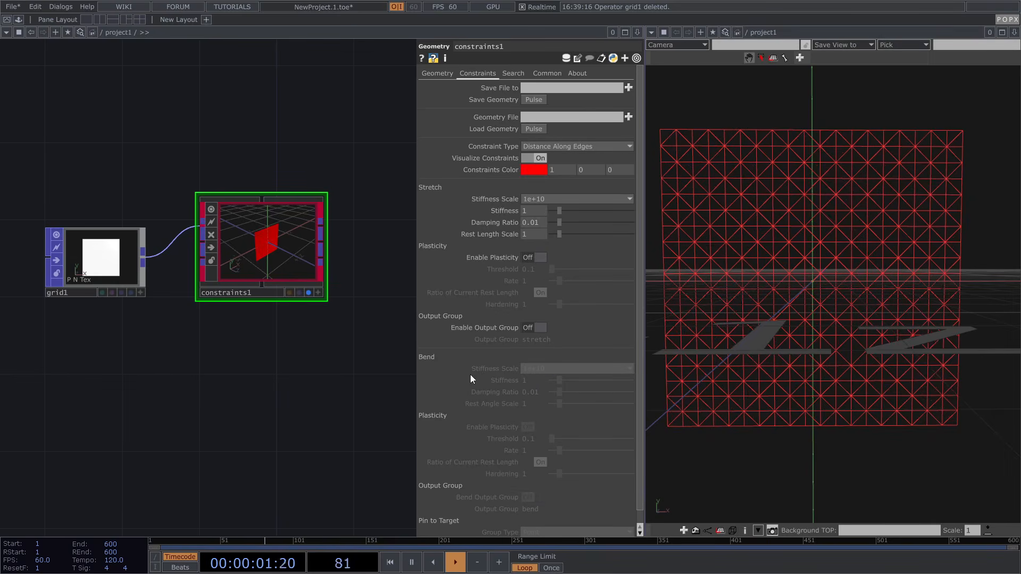
{"action": "scroll", "coordinate": [471, 363], "scroll_direction": "down", "scroll_amount": 1}
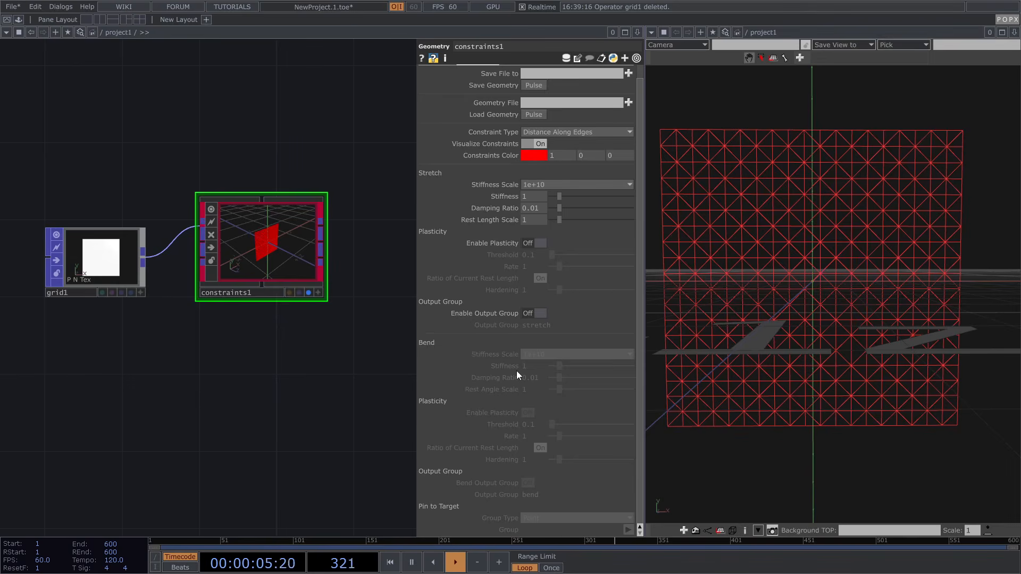
{"action": "scroll", "coordinate": [496, 210], "scroll_direction": "up", "scroll_amount": 1}
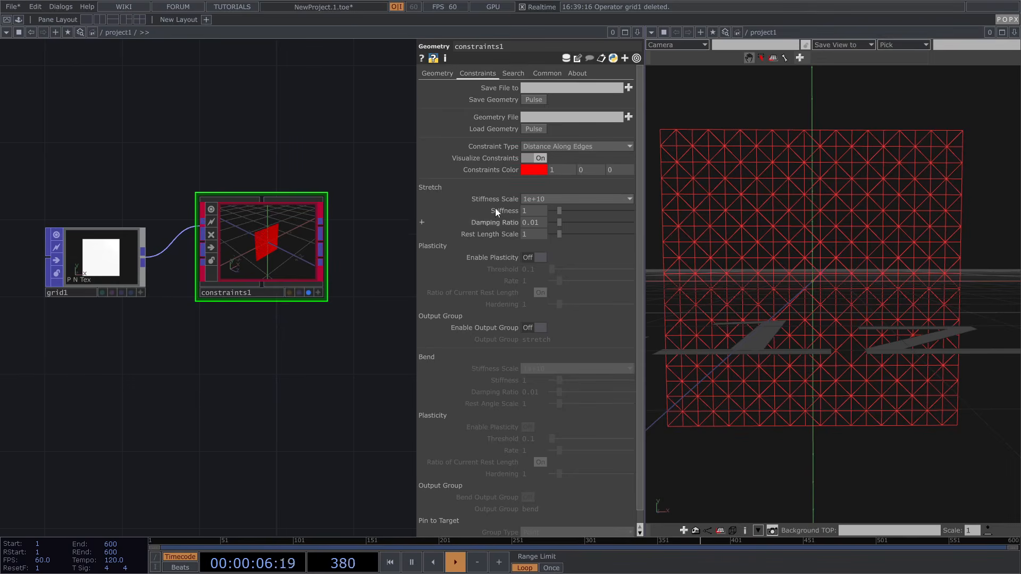
{"action": "left_click", "coordinate": [554, 146]}
{"action": "left_click", "coordinate": [548, 179]}
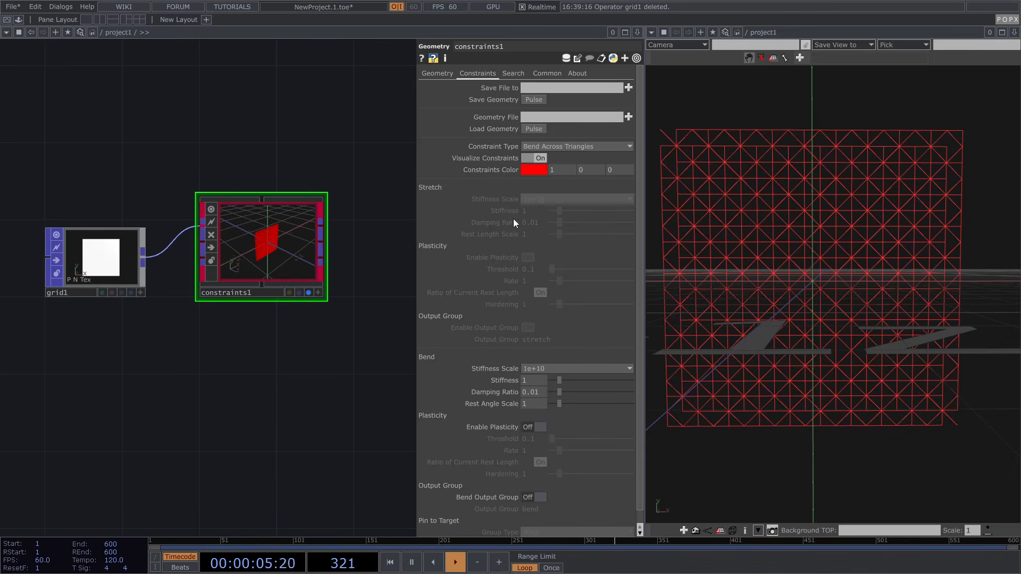
{"action": "left_click", "coordinate": [545, 148]}
{"action": "left_click", "coordinate": [539, 211]}
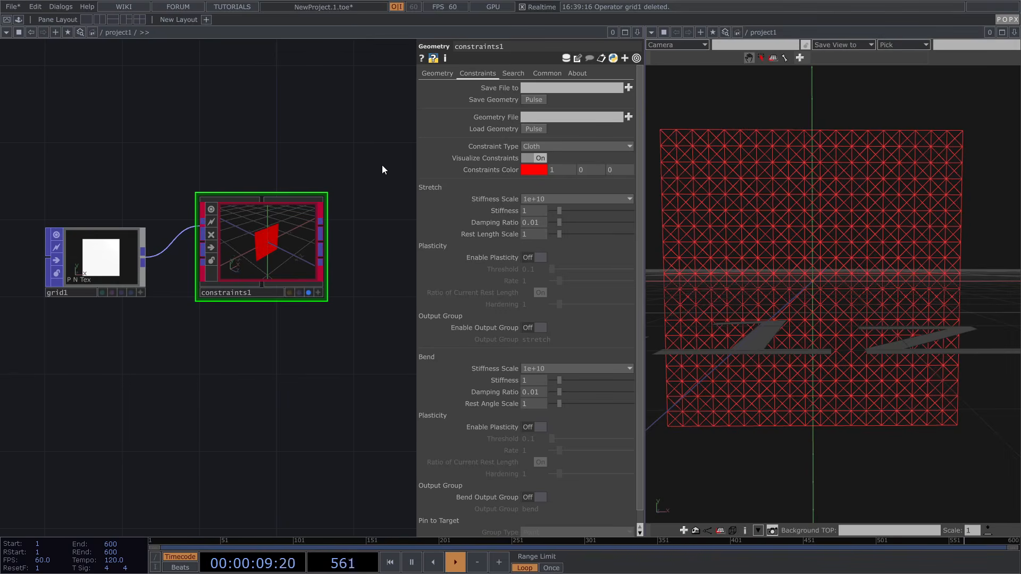
{"action": "middle_click_drag", "start_coordinate": [216, 159], "coordinate": [341, 149]}
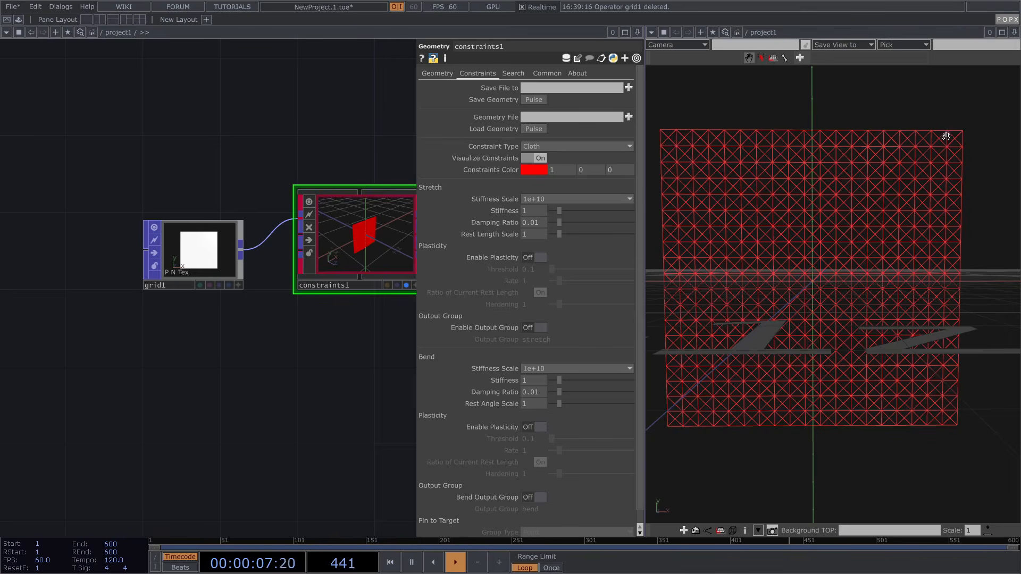
Replace the viewer with a Left/Right split whose right pane is a Geometry Viewer of the cloth
{"action": "key", "text": "t"}
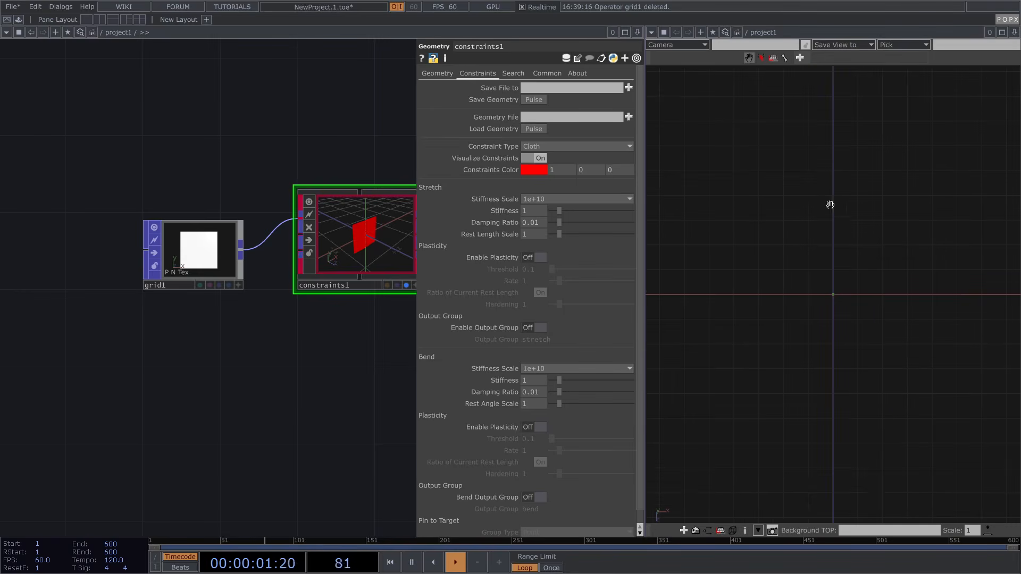
{"action": "left_click", "coordinate": [1014, 33]}
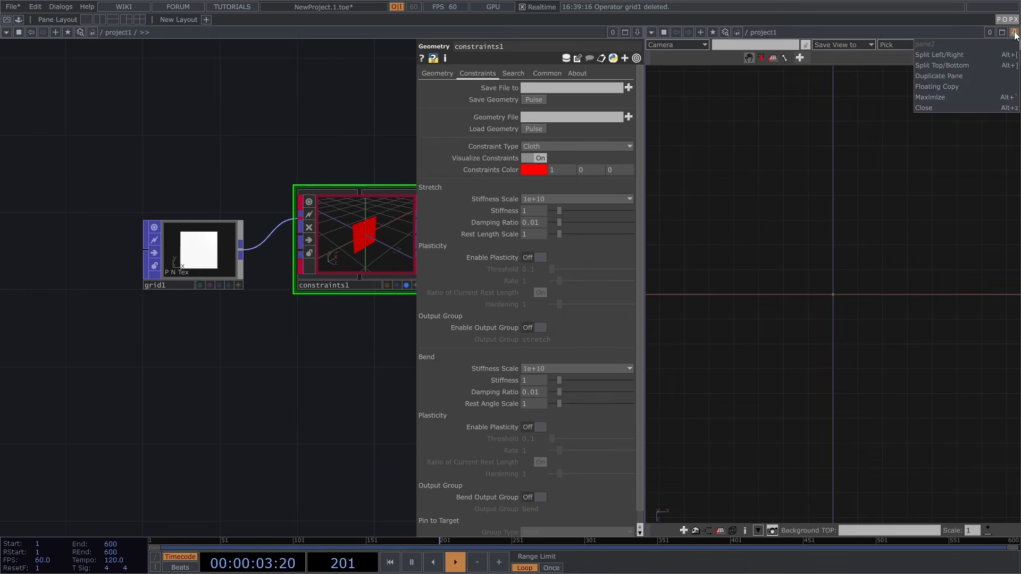
{"action": "left_click", "coordinate": [939, 107]}
{"action": "left_click", "coordinate": [1014, 33]}
{"action": "left_click", "coordinate": [961, 54]}
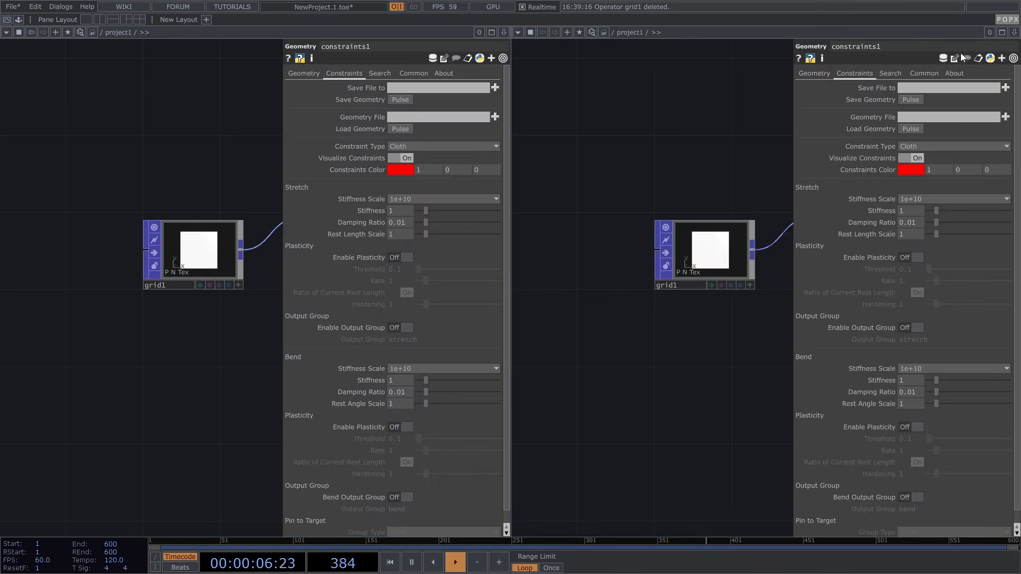
{"action": "left_click", "coordinate": [516, 32]}
{"action": "left_click", "coordinate": [542, 64]}
{"action": "left_click_drag", "start_coordinate": [752, 173], "coordinate": [698, 161]}
{"action": "left_click_drag", "start_coordinate": [757, 241], "coordinate": [713, 219]}
Close the parameters, move grid1 further left, and search the OP Create Dialog for 'gr'
{"action": "key", "text": "p"}
{"action": "left_click_drag", "start_coordinate": [216, 178], "coordinate": [388, 169]}
{"action": "left_click_drag", "start_coordinate": [367, 237], "coordinate": [56, 238]}
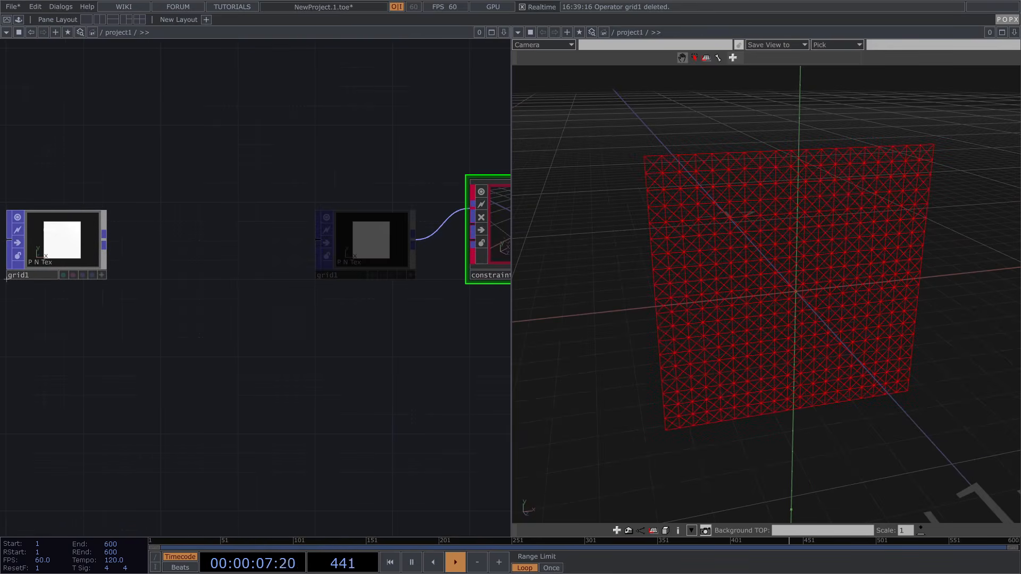
{"action": "key", "text": "Tab"}
{"action": "type", "text": "gr"}
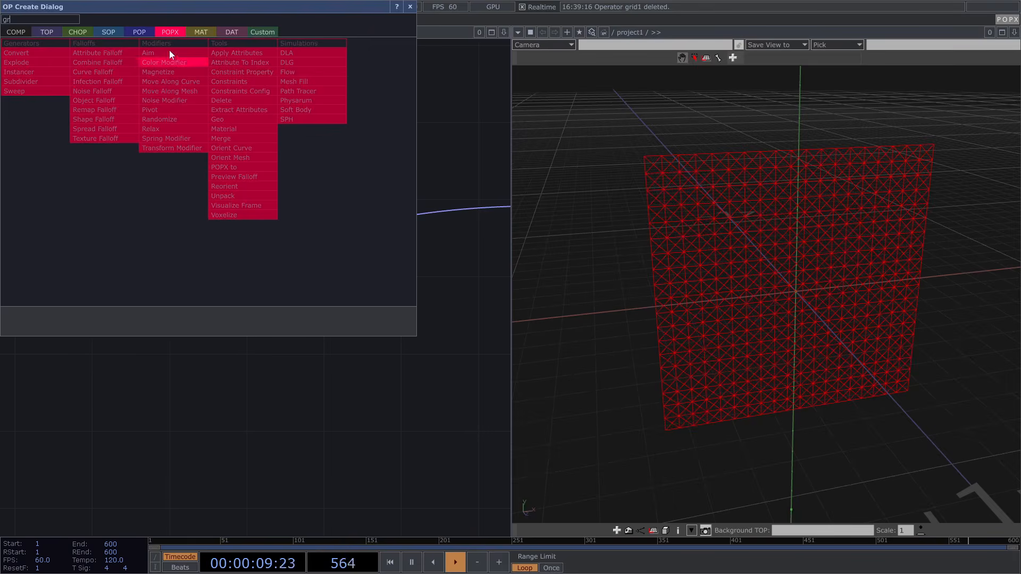
{"action": "left_click", "coordinate": [140, 32]}
Insert group1 between grid1 and constraints1, naming its group 'pinned' with Debug Color on
{"action": "left_click", "coordinate": [104, 110]}
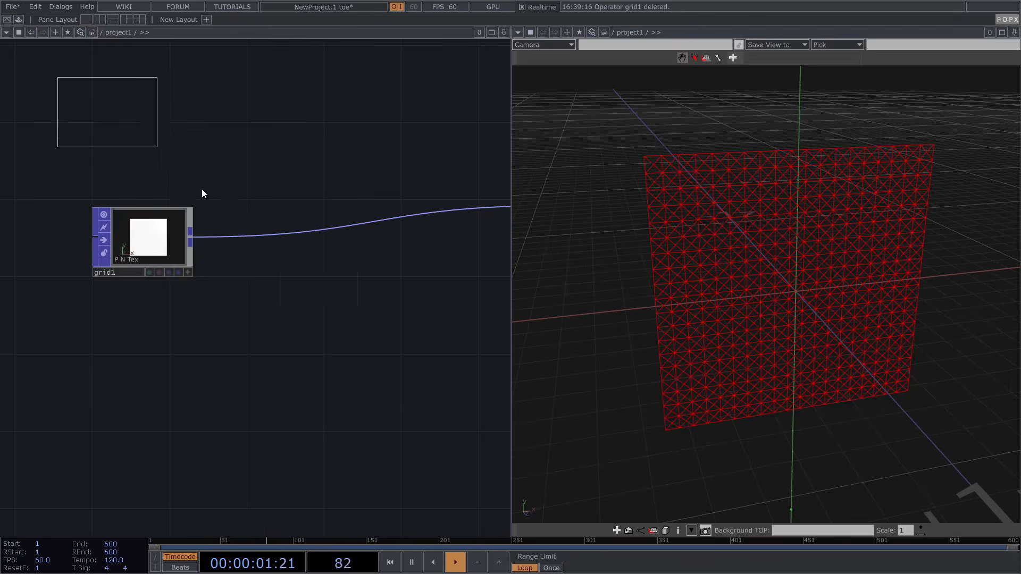
{"action": "left_click", "coordinate": [242, 245]}
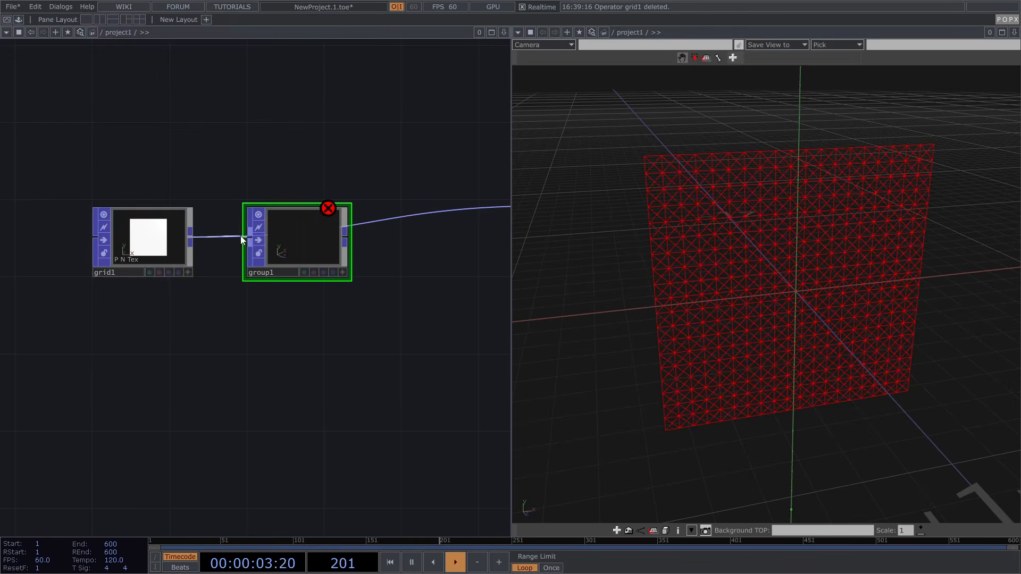
{"action": "scroll", "coordinate": [342, 238], "scroll_direction": "up", "scroll_amount": 3}
{"action": "scroll", "coordinate": [337, 239], "scroll_direction": "up", "scroll_amount": 1}
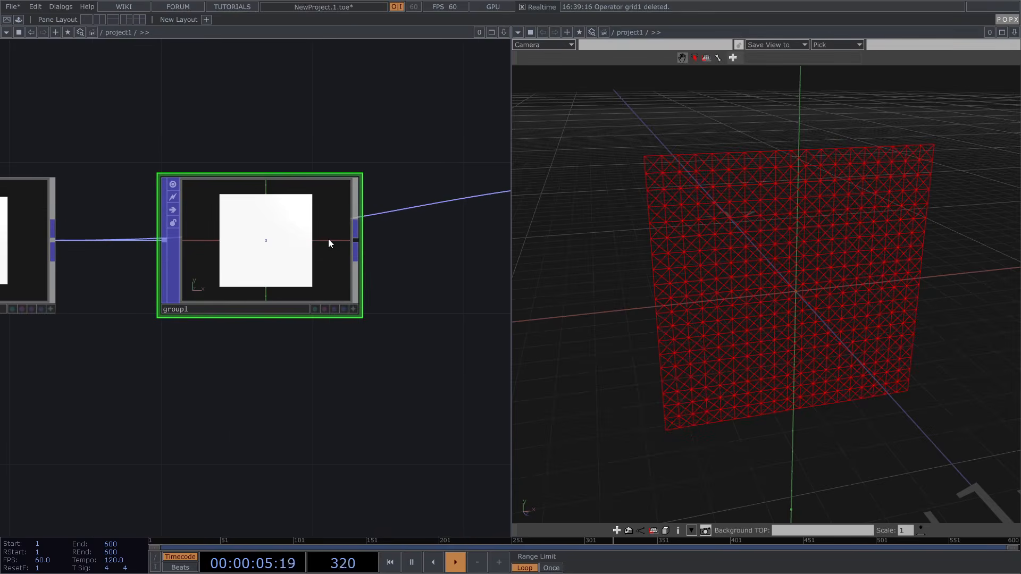
{"action": "key", "text": "p"}
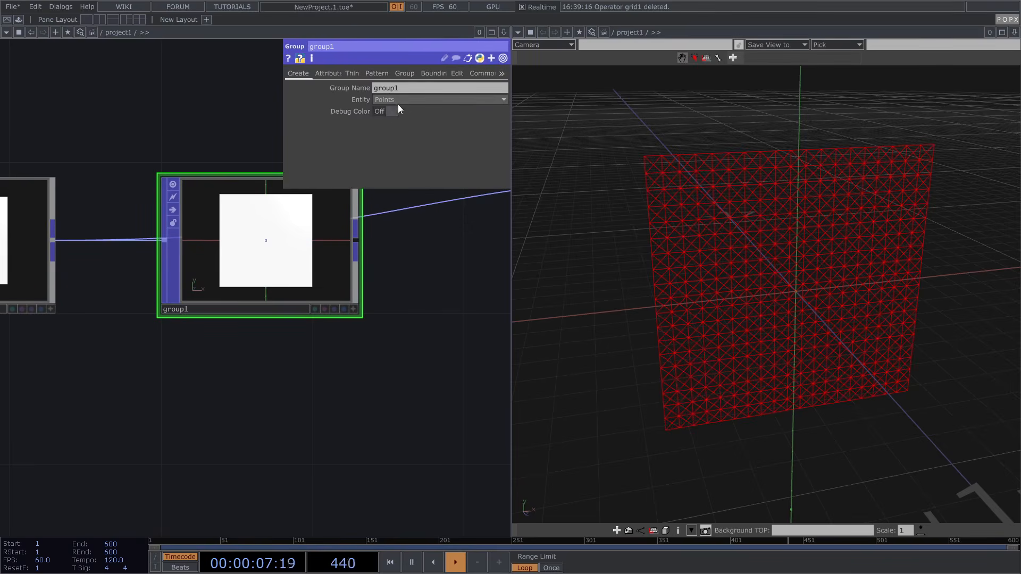
{"action": "type", "text": "pinned"}
{"action": "key", "text": "Return"}
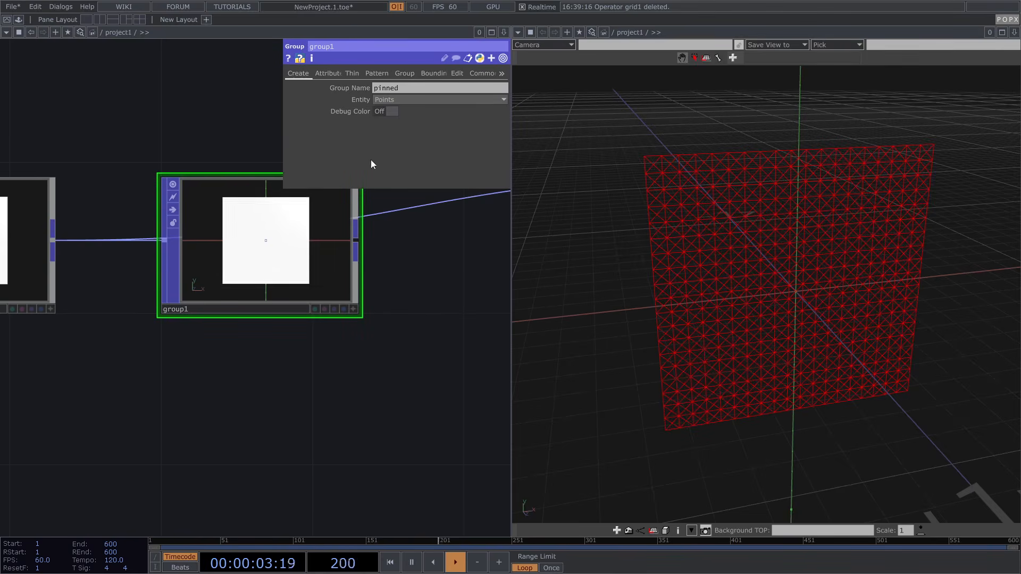
{"action": "left_click", "coordinate": [391, 111]}
{"action": "scroll", "coordinate": [282, 246], "scroll_direction": "down", "scroll_amount": 3}
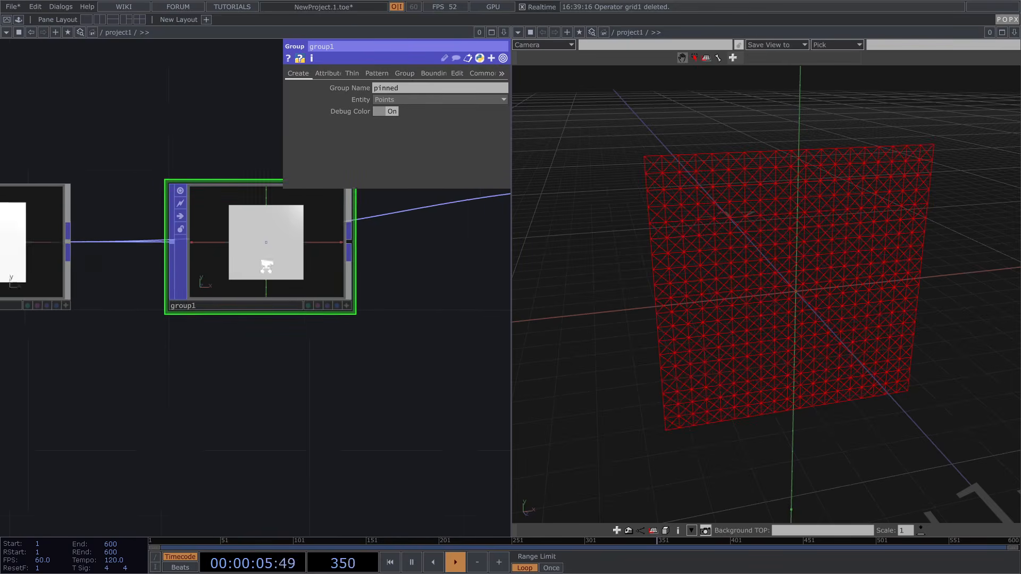
Enable group1's first bound at 0.3 scale and display group1 in the viewer
{"action": "left_click", "coordinate": [438, 74]}
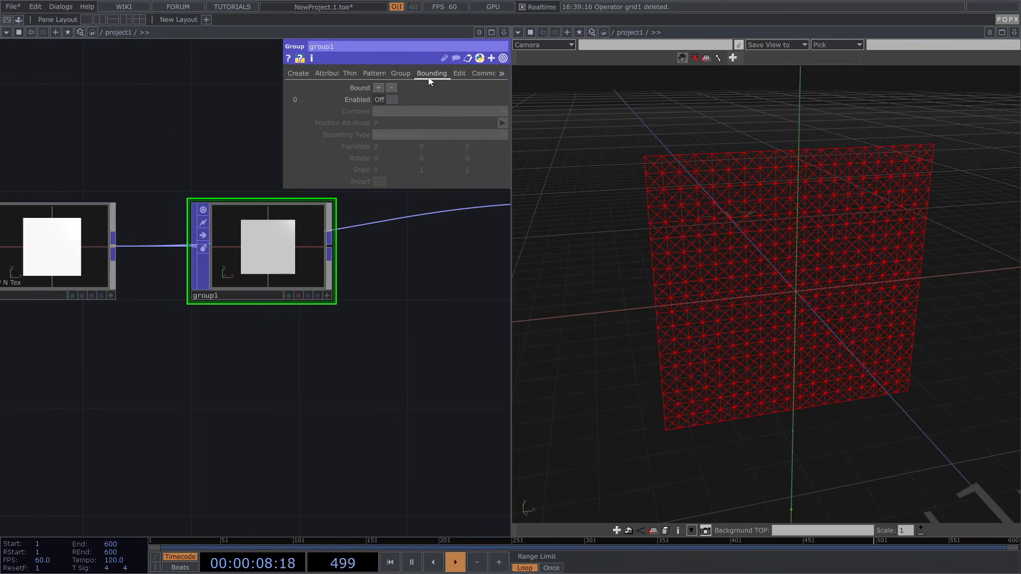
{"action": "left_click", "coordinate": [391, 100]}
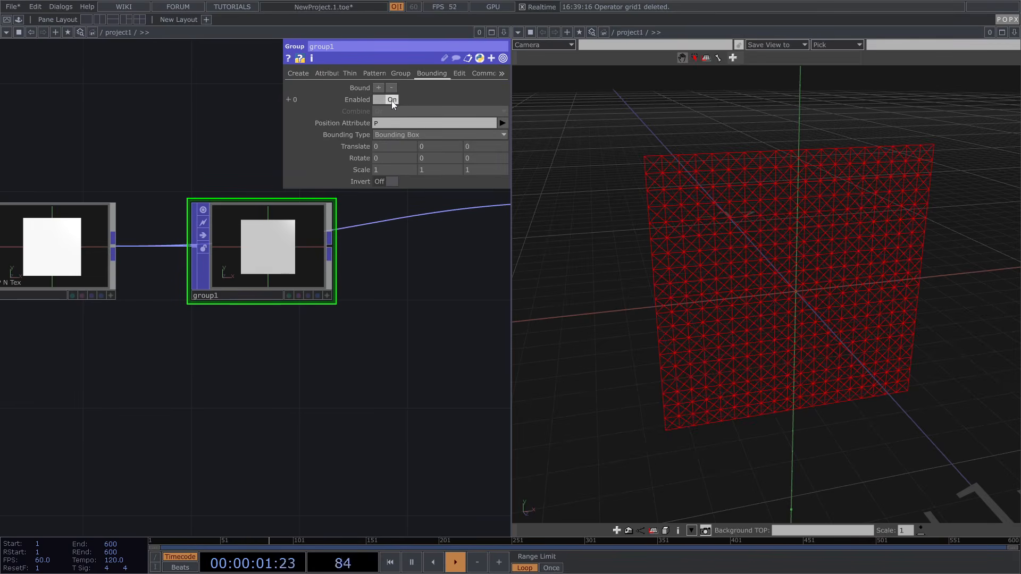
{"action": "middle_click_drag", "start_coordinate": [366, 171], "coordinate": [334, 159]}
{"action": "left_click_drag", "start_coordinate": [382, 255], "coordinate": [213, 255]}
{"action": "middle_click_drag", "start_coordinate": [215, 255], "coordinate": [396, 278]}
{"action": "left_click", "coordinate": [398, 278]}
{"action": "middle_click_drag", "start_coordinate": [62, 264], "coordinate": [231, 264]}
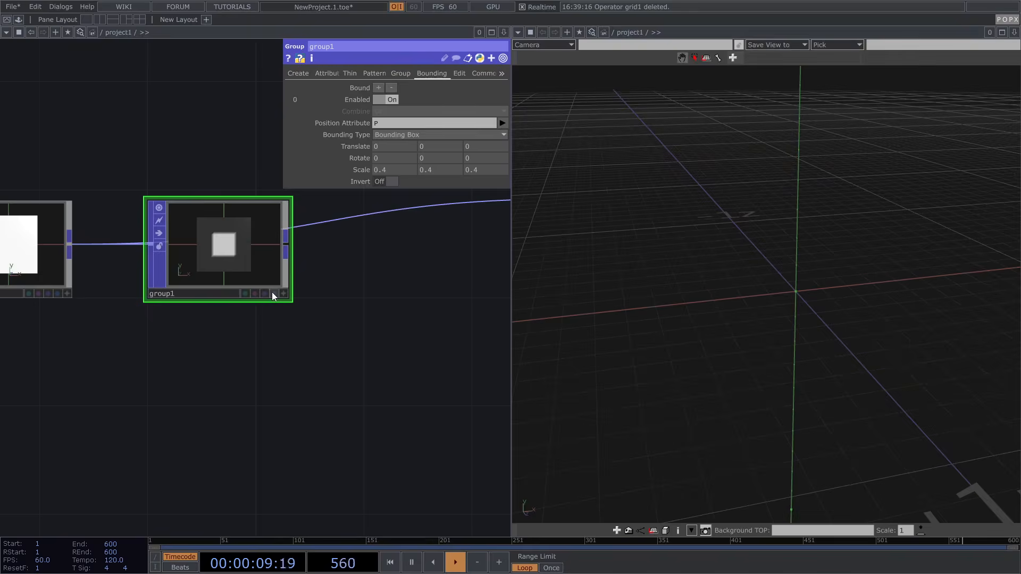
{"action": "left_click", "coordinate": [273, 293]}
{"action": "mouse_move", "coordinate": [362, 175]}
{"action": "middle_mouse_down"}
{"action": "mouse_move", "coordinate": [354, 170]}
{"action": "mouse_move", "coordinate": [367, 166]}
{"action": "middle_mouse_up"}
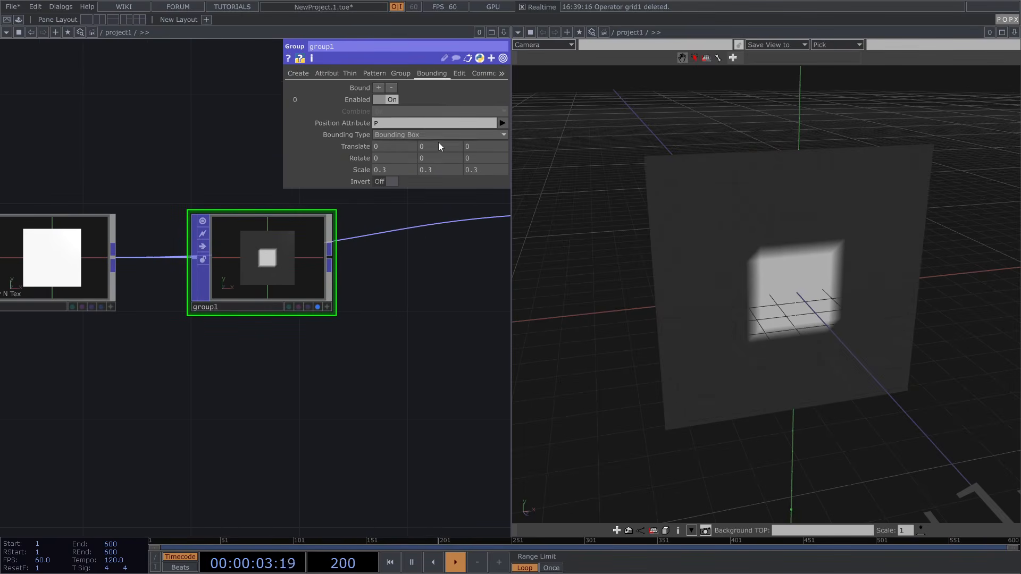
{"action": "middle_click_drag", "start_coordinate": [444, 147], "coordinate": [489, 148]}
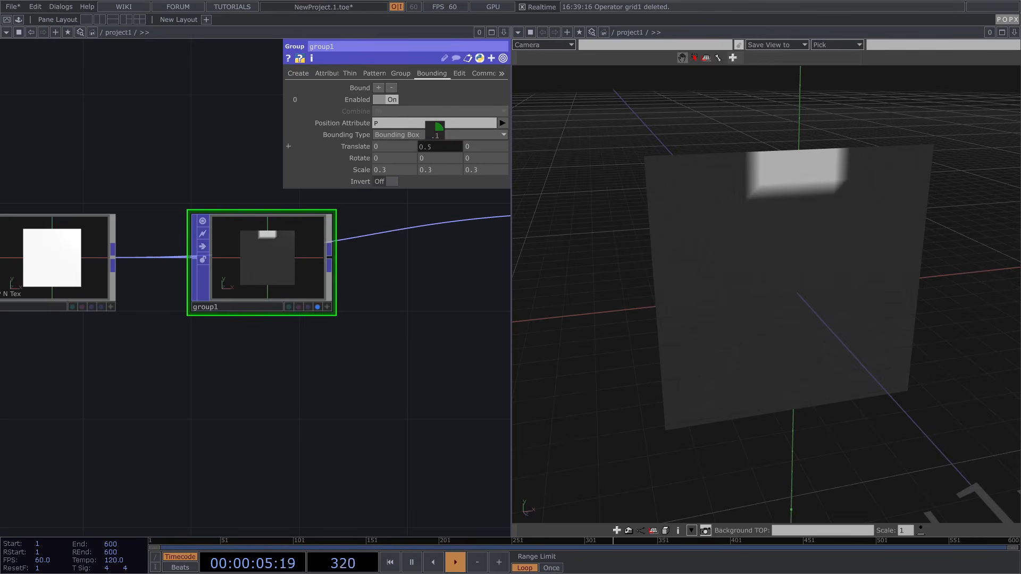
{"action": "mouse_move", "coordinate": [403, 148]}
{"action": "middle_mouse_down"}
{"action": "mouse_move", "coordinate": [354, 148]}
{"action": "mouse_move", "coordinate": [413, 159]}
{"action": "middle_mouse_up"}
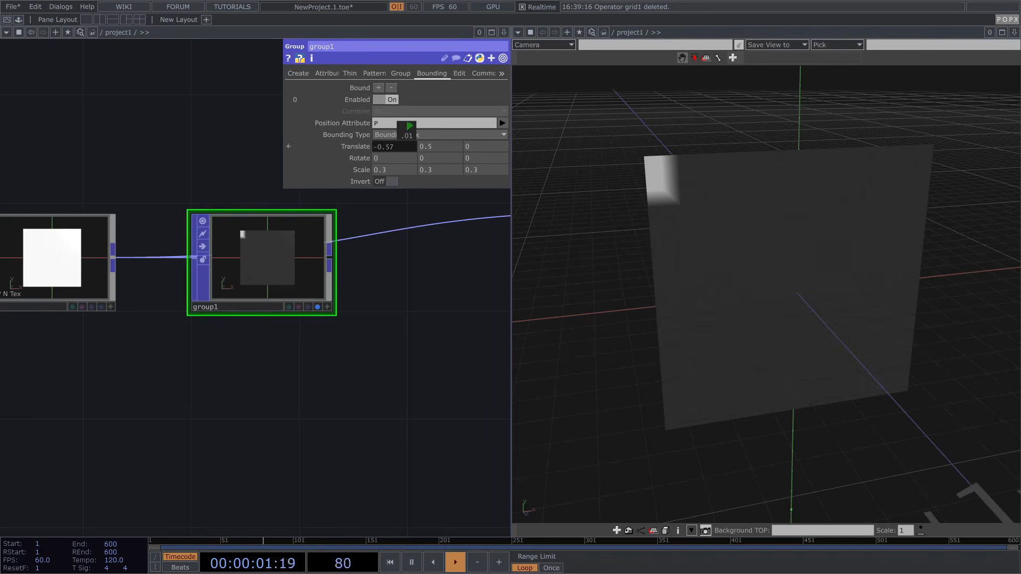
Set the first bound's Translate to -0.55, 0.55, 0 and add a second bound
{"action": "type", "text": "6"}
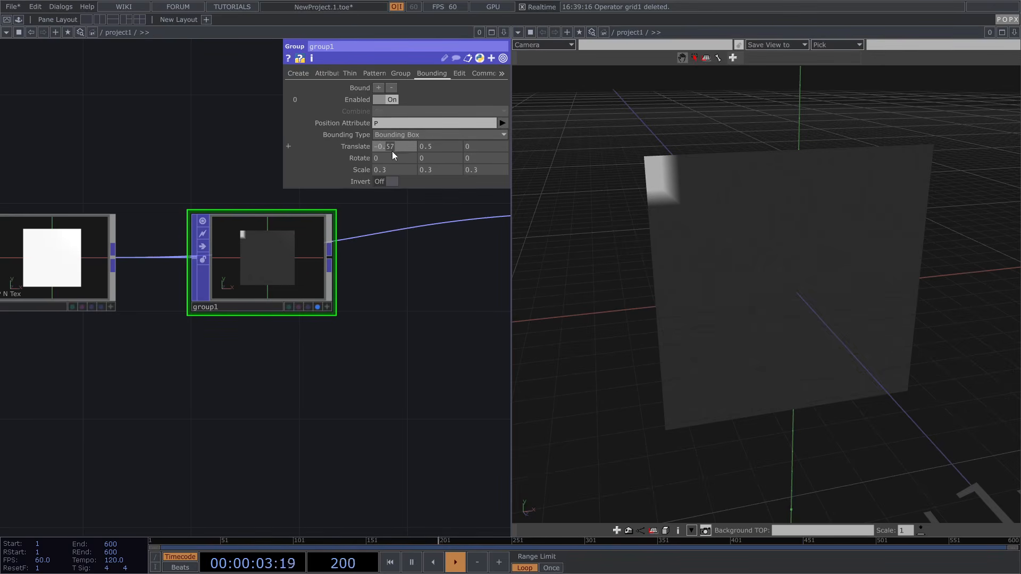
{"action": "key", "text": "Return"}
{"action": "left_click", "coordinate": [426, 145]}
{"action": "left_click_drag", "start_coordinate": [426, 146], "coordinate": [445, 146]}
{"action": "type", "text": "6"}
{"action": "key", "text": "Return"}
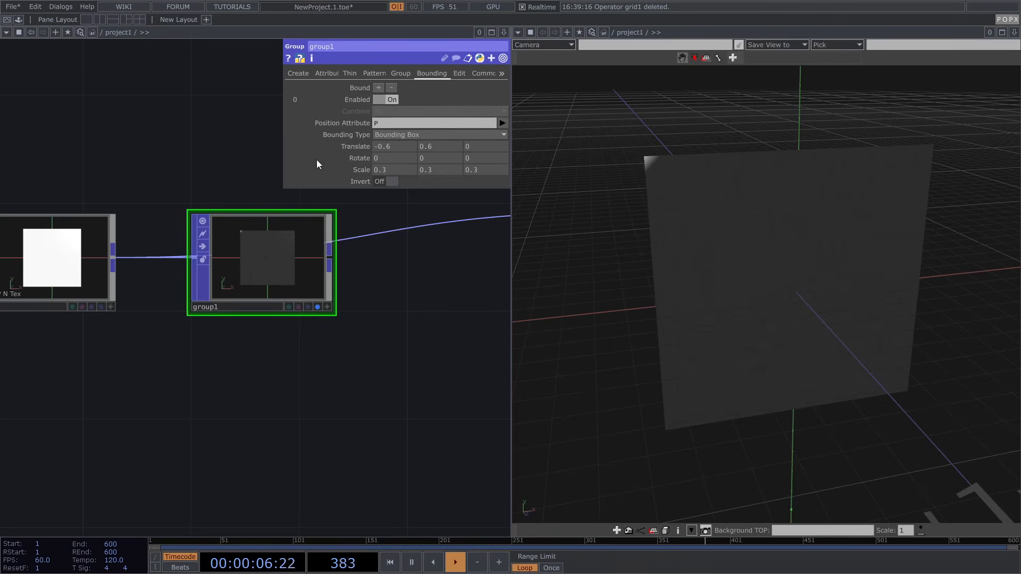
{"action": "double_click", "coordinate": [388, 146]}
{"action": "type", "text": "55"}
{"action": "key", "text": "Return"}
{"action": "type", "text": "55"}
{"action": "key", "text": "Return"}
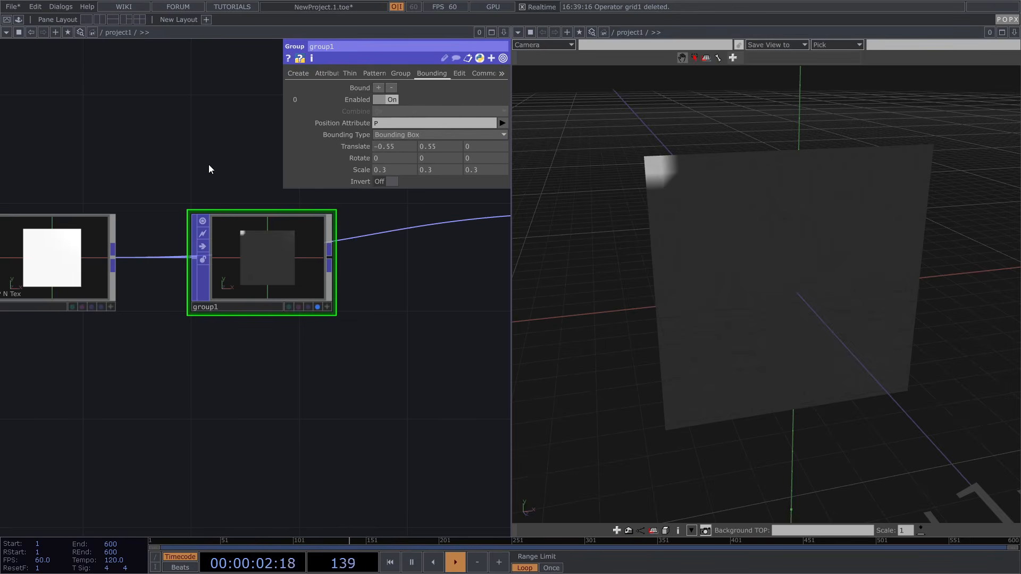
{"action": "left_click", "coordinate": [379, 87]}
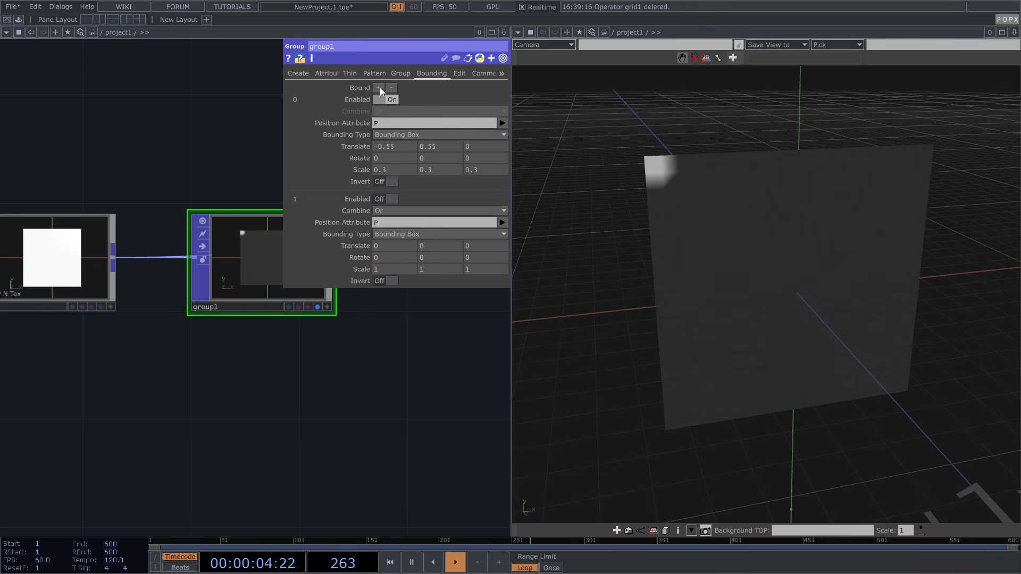
Enable the second bound as a 0.3-scale box at 0.55, 0.55, 0 on the top-right corner
{"action": "left_click", "coordinate": [392, 199]}
{"action": "left_click_drag", "start_coordinate": [351, 147], "coordinate": [366, 269]}
{"action": "left_click", "coordinate": [358, 226]}
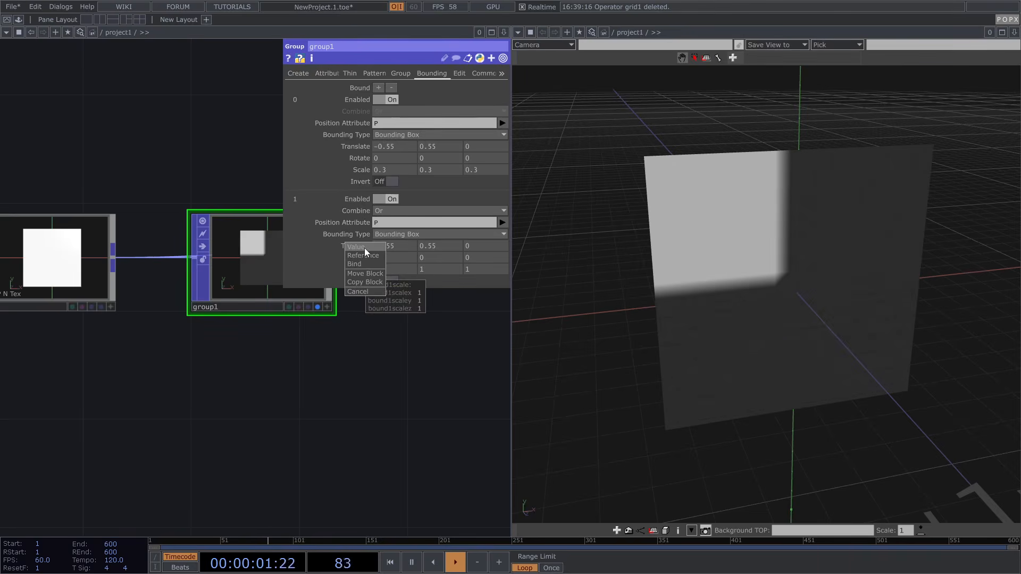
{"action": "left_click", "coordinate": [365, 248]}
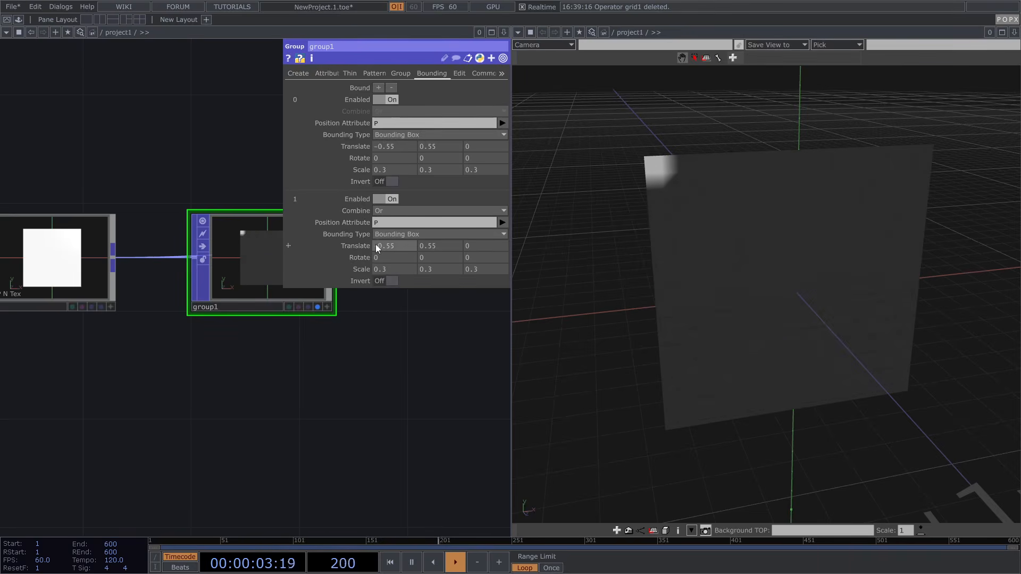
{"action": "left_click", "coordinate": [374, 245]}
{"action": "key", "text": "Delete"}
{"action": "key", "text": "Return"}
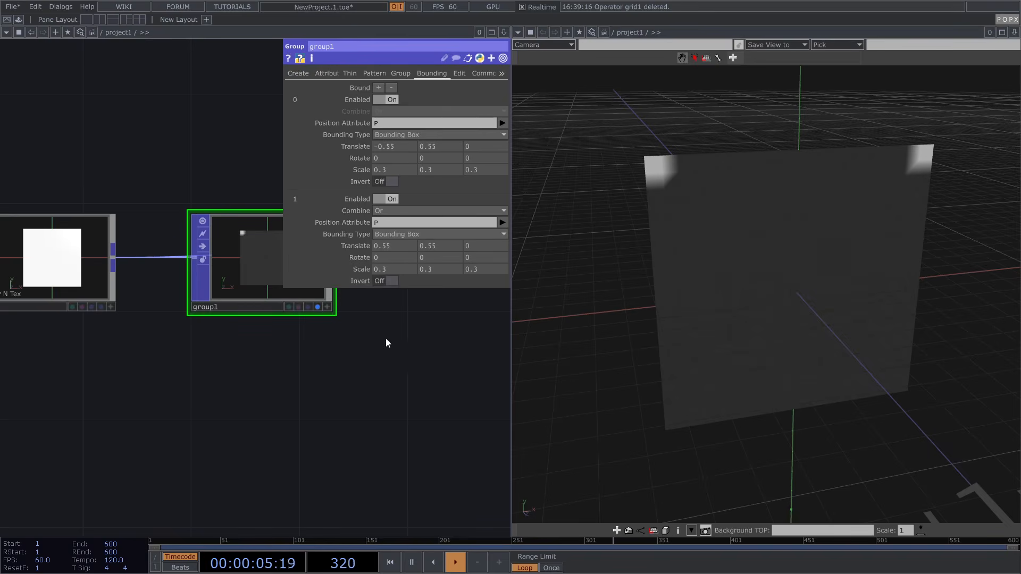
{"action": "left_click_drag", "start_coordinate": [747, 252], "coordinate": [737, 238]}
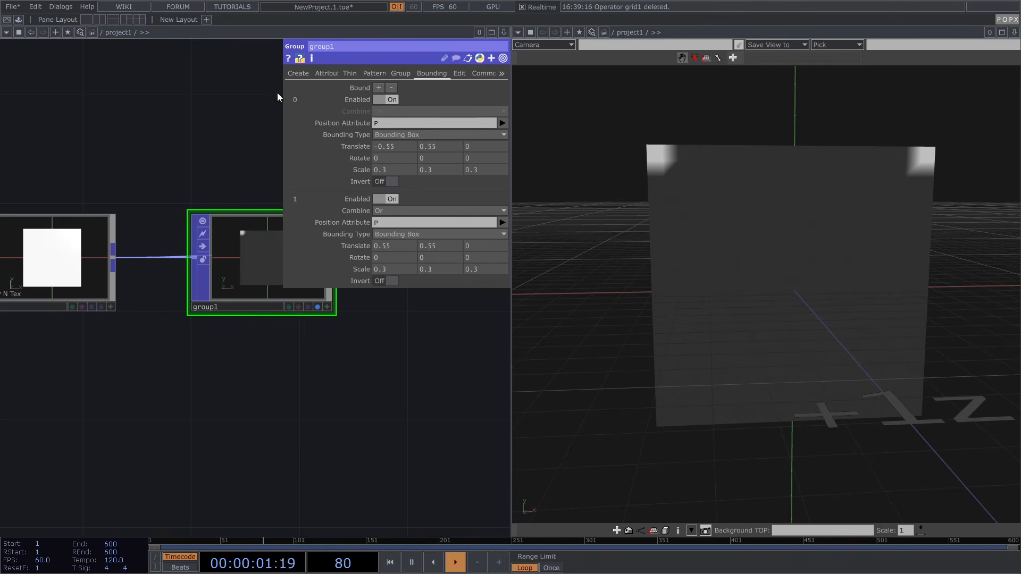
{"action": "left_click", "coordinate": [298, 73]}
Turn off group1's debug colour and position constraints1 beside group1
{"action": "left_click", "coordinate": [390, 111]}
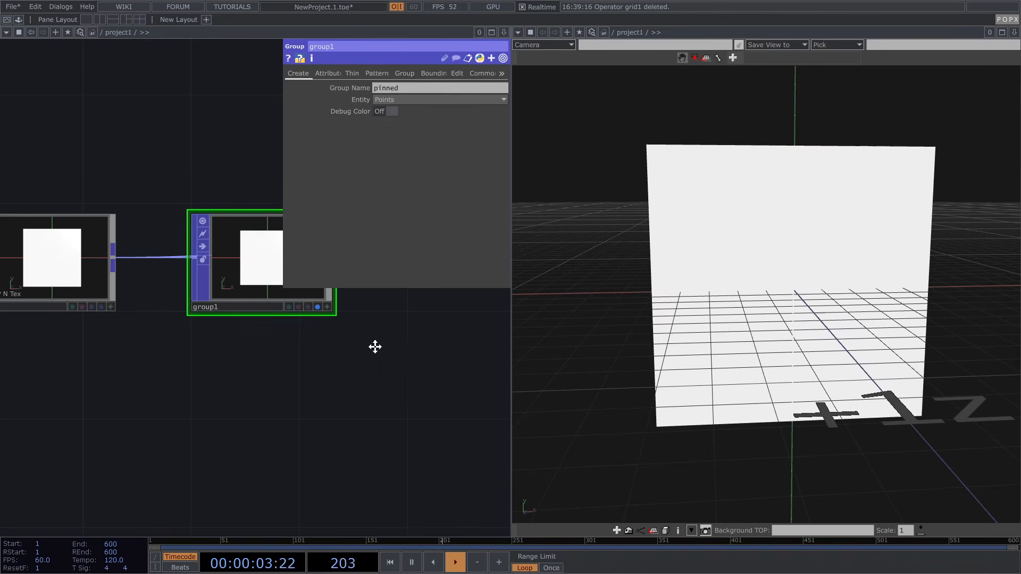
{"action": "key", "text": "h"}
{"action": "scroll", "coordinate": [289, 362], "scroll_direction": "down", "scroll_amount": 3}
{"action": "left_click_drag", "start_coordinate": [369, 331], "coordinate": [329, 331]}
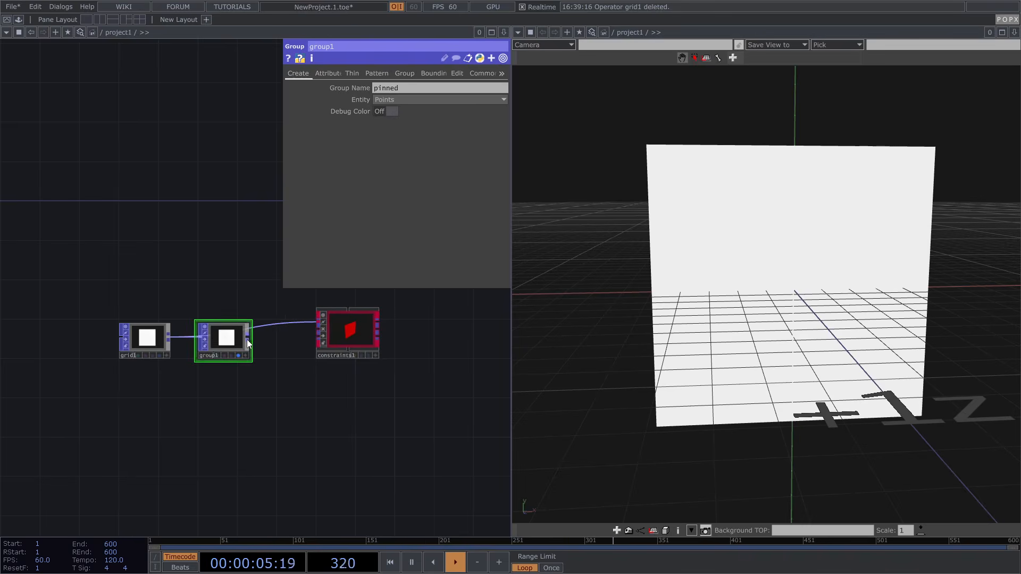
{"action": "scroll", "coordinate": [247, 341], "scroll_direction": "up", "scroll_amount": 2}
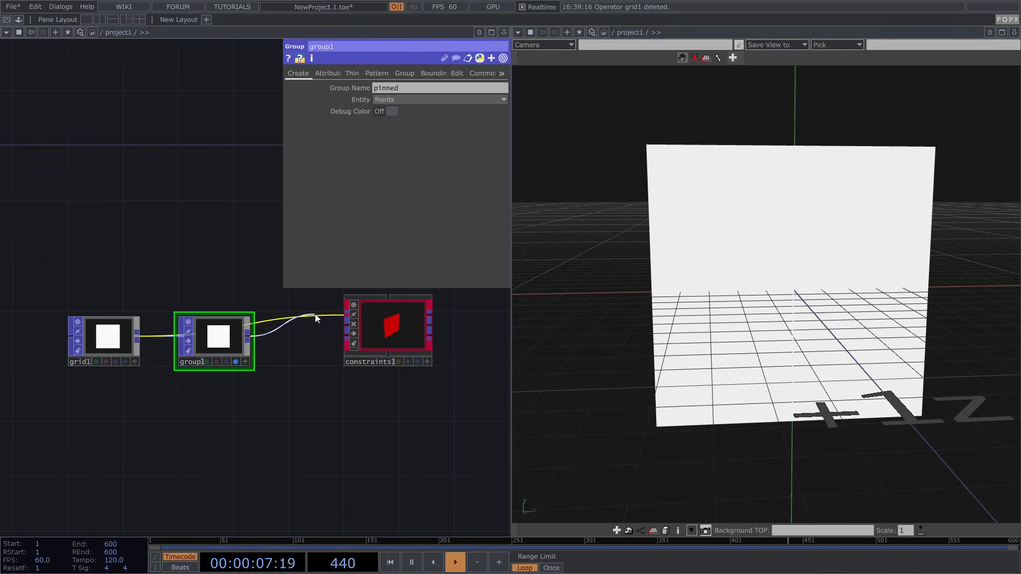
{"action": "left_click_drag", "start_coordinate": [414, 334], "coordinate": [359, 335]}
{"action": "left_click_drag", "start_coordinate": [224, 284], "coordinate": [174, 269]}
{"action": "left_click", "coordinate": [259, 304]}
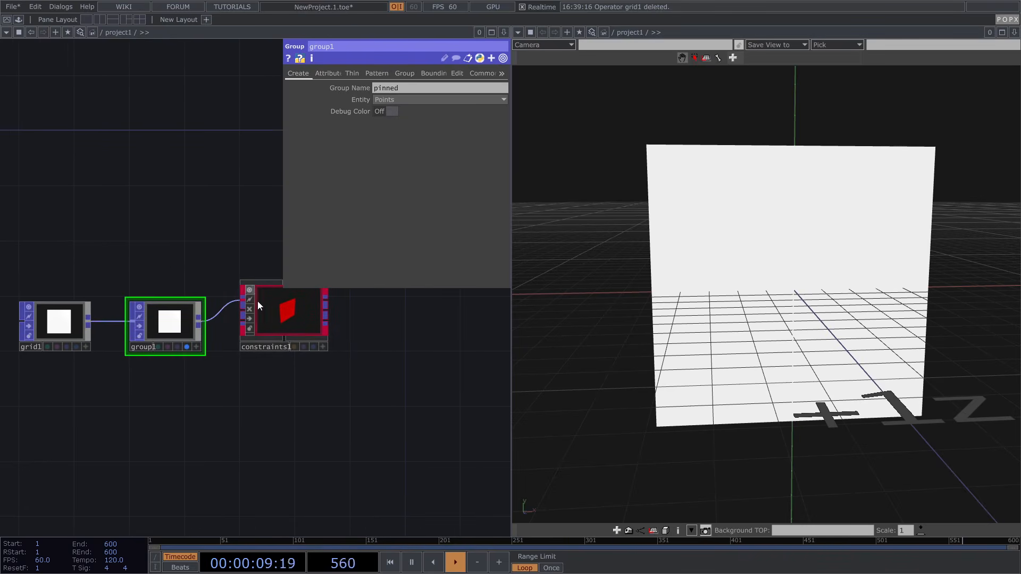
Make constraints1 a Pin to Target constraint on the pinned group and display it in the viewer
{"action": "left_click", "coordinate": [426, 147]}
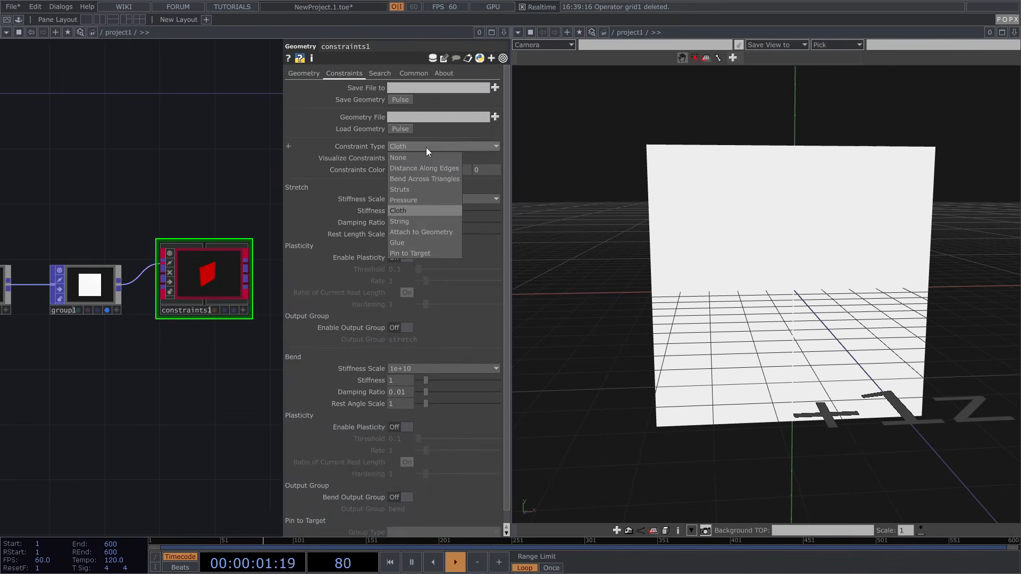
{"action": "left_click", "coordinate": [416, 251]}
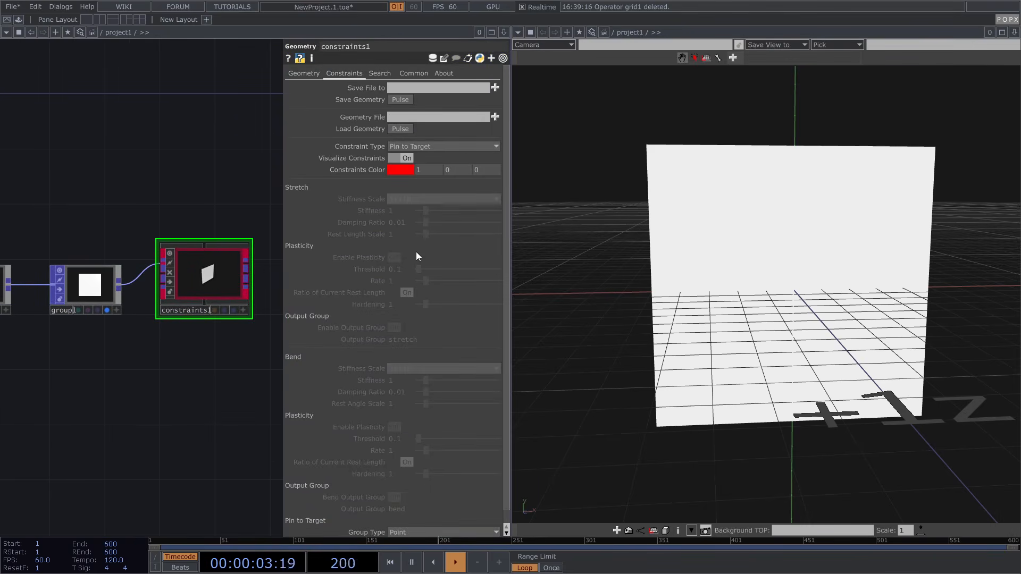
{"action": "scroll", "coordinate": [340, 295], "scroll_direction": "down", "scroll_amount": 1}
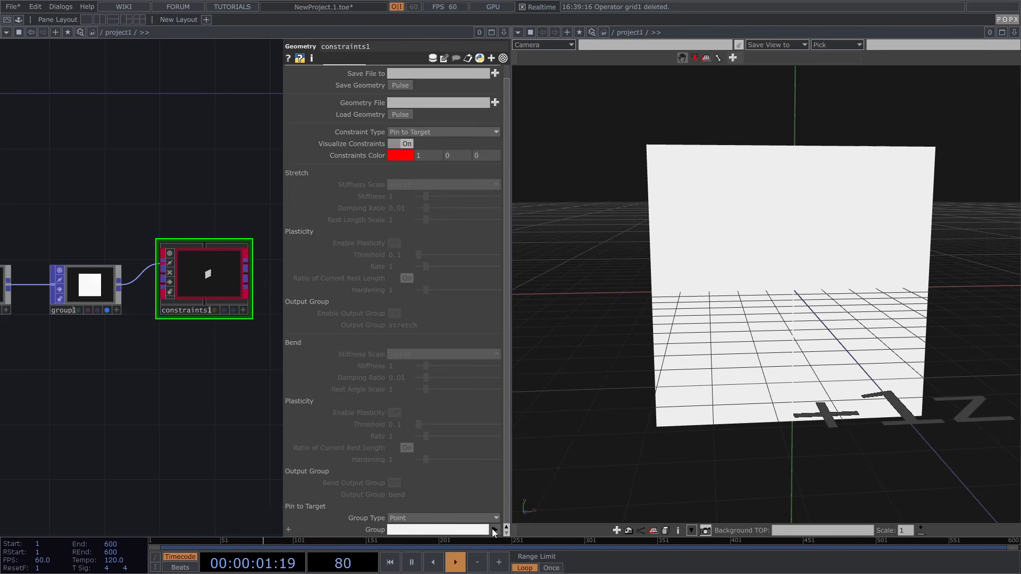
{"action": "right_click", "coordinate": [220, 291]}
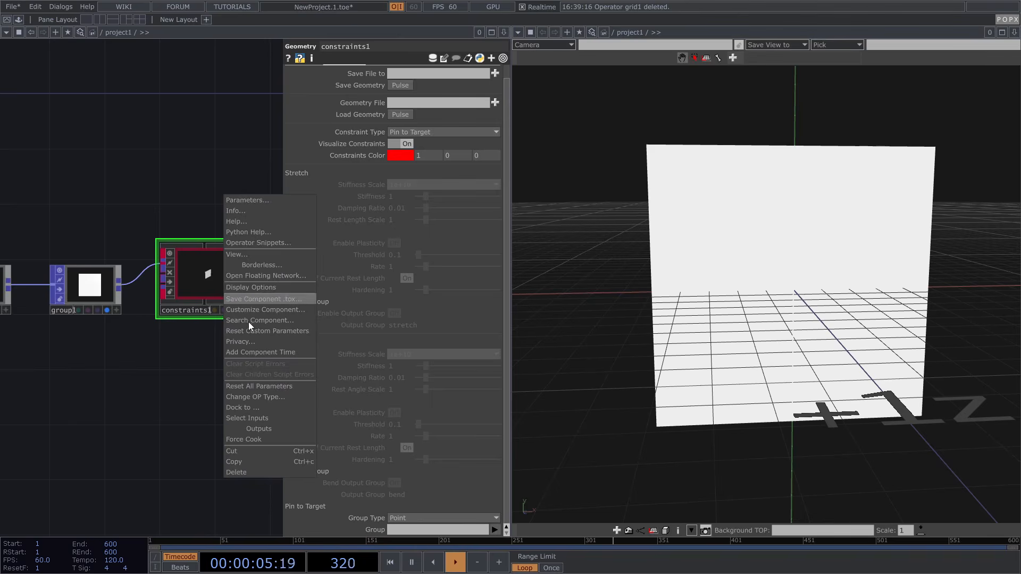
{"action": "left_click", "coordinate": [257, 439]}
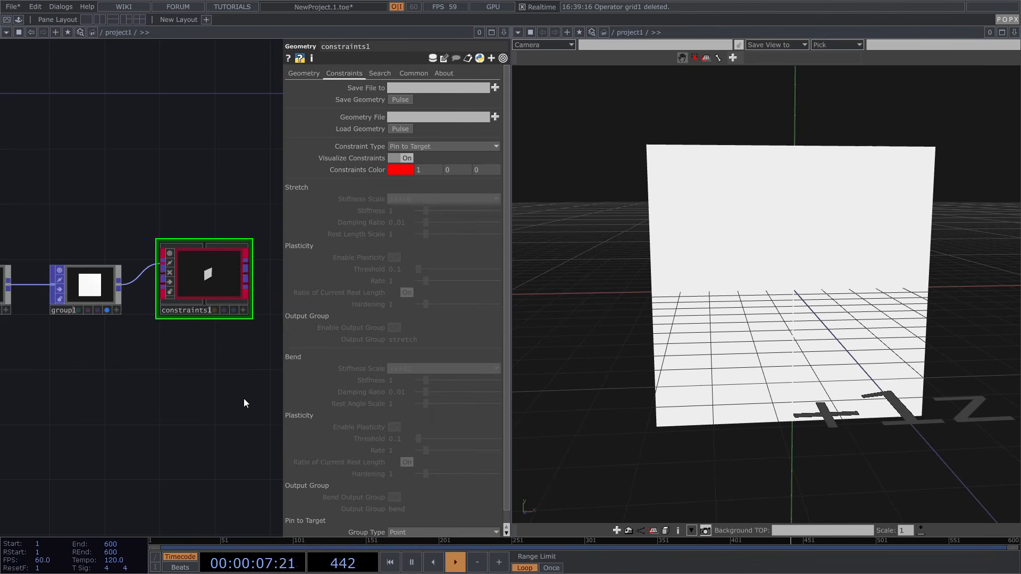
{"action": "left_click", "coordinate": [495, 531]}
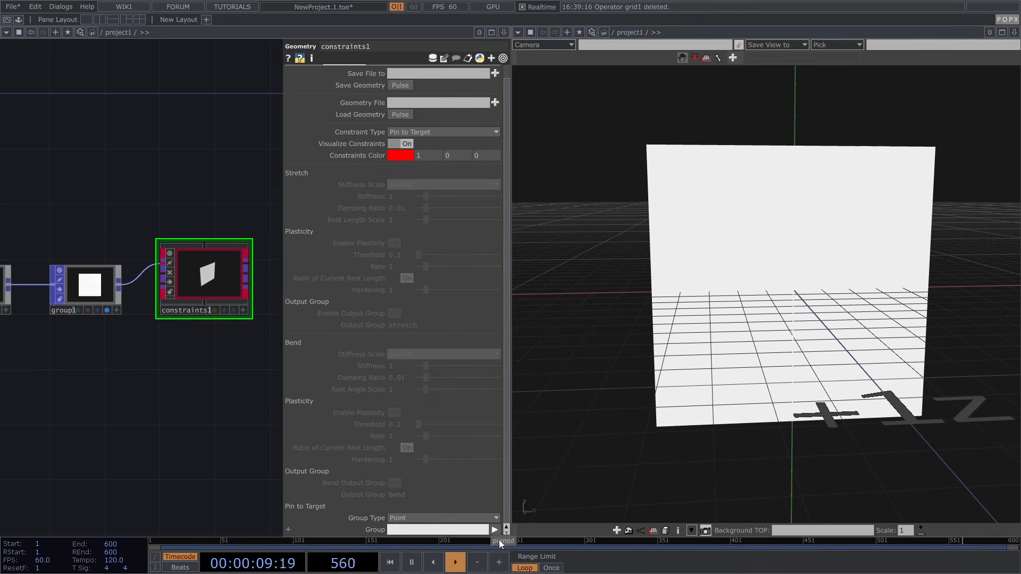
{"action": "left_click", "coordinate": [503, 541]}
{"action": "scroll", "coordinate": [233, 288], "scroll_direction": "up", "scroll_amount": 2}
{"action": "left_click", "coordinate": [61, 320]}
{"action": "left_click", "coordinate": [239, 320]}
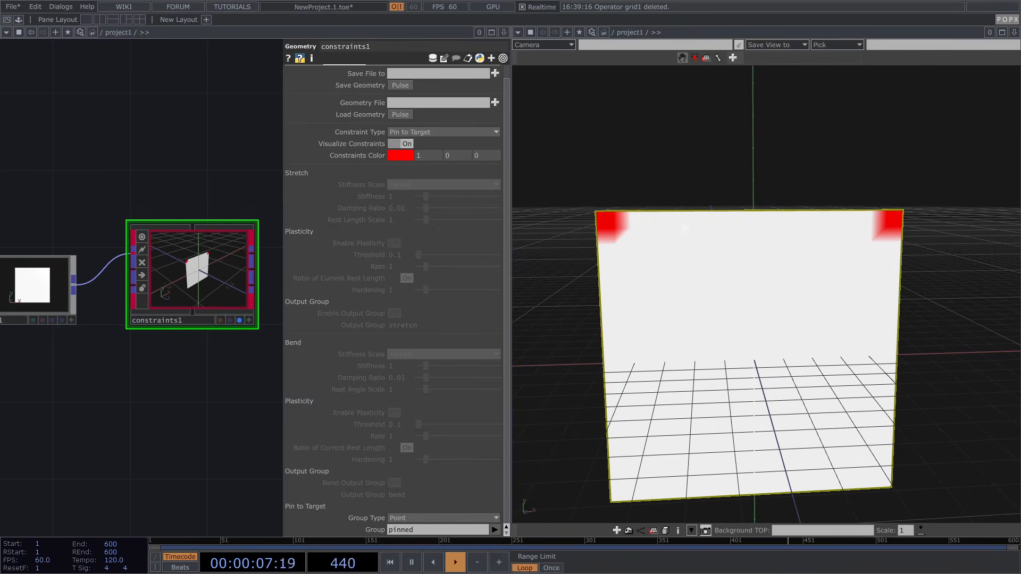
{"action": "scroll", "coordinate": [73, 281], "scroll_direction": "down", "scroll_amount": 2}
Open the operator creation dialog, search 'c' and show the POPX family
{"action": "key", "text": "Tab"}
{"action": "type", "text": "c"}
{"action": "left_click", "coordinate": [190, 212]}
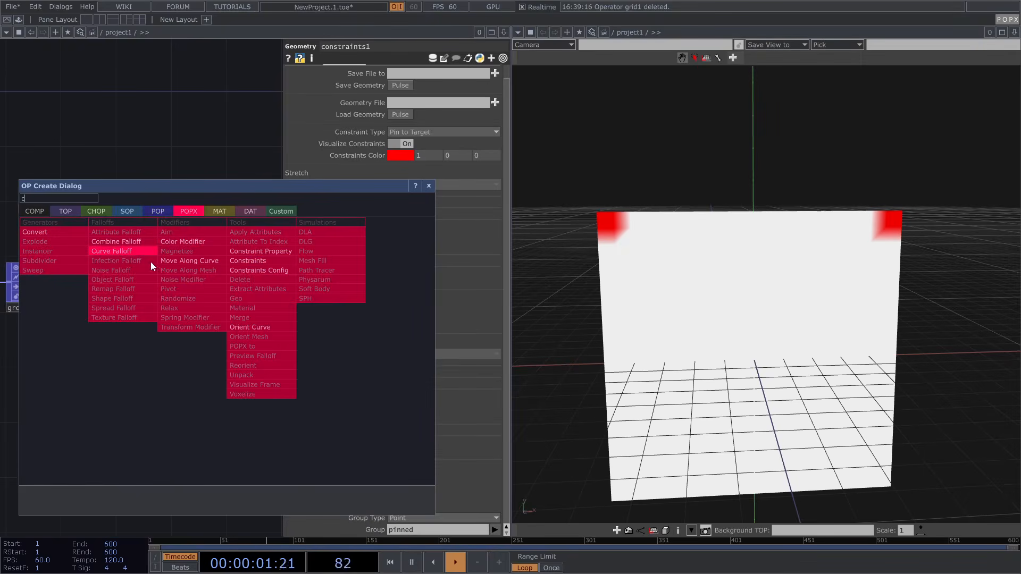
Add a POPX Constraints node, constraints2, placed beside constraints1
{"action": "left_click", "coordinate": [260, 262]}
{"action": "left_click", "coordinate": [261, 279]}
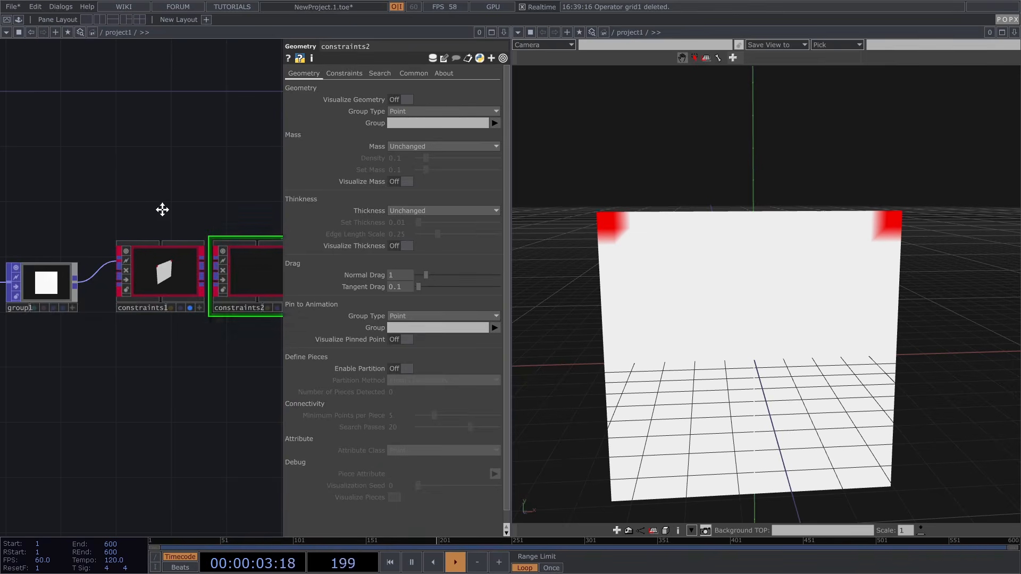
{"action": "left_click_drag", "start_coordinate": [174, 210], "coordinate": [106, 209]}
{"action": "left_click_drag", "start_coordinate": [194, 276], "coordinate": [209, 276]}
{"action": "scroll", "coordinate": [153, 275], "scroll_direction": "up", "scroll_amount": 2}
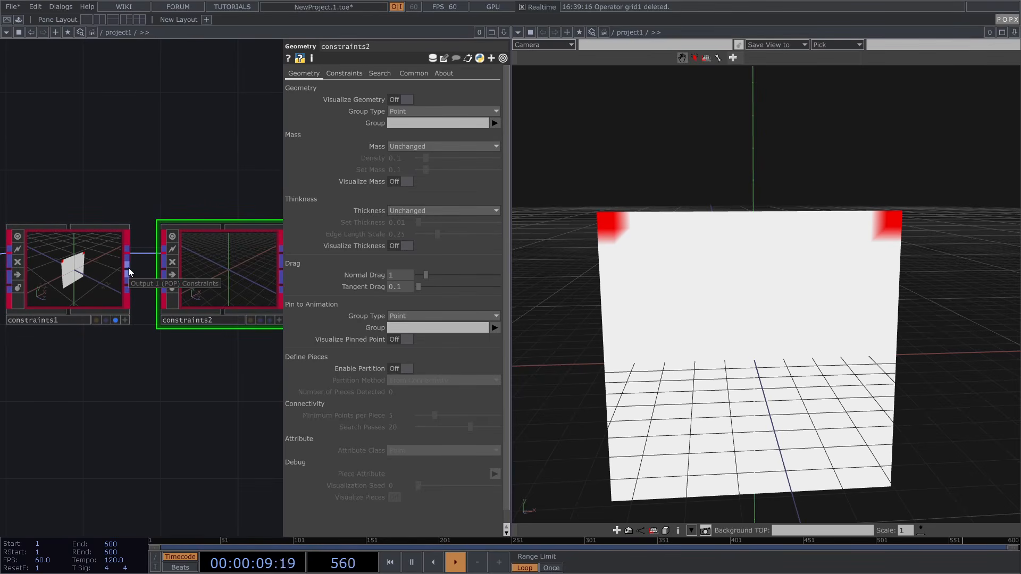
Wire constraints1's output into constraints2's input
{"action": "left_click", "coordinate": [129, 267]}
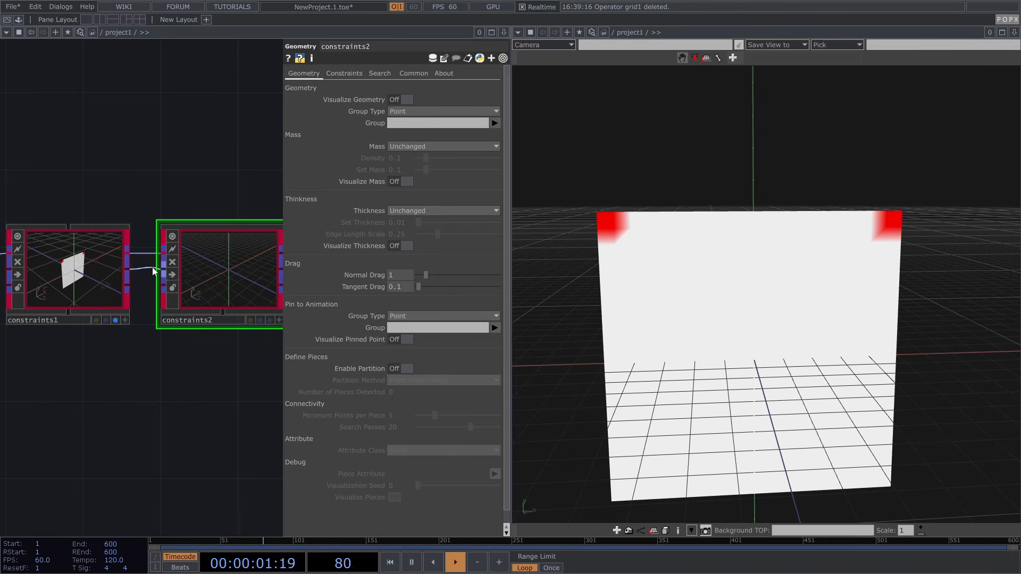
{"action": "left_click", "coordinate": [154, 271]}
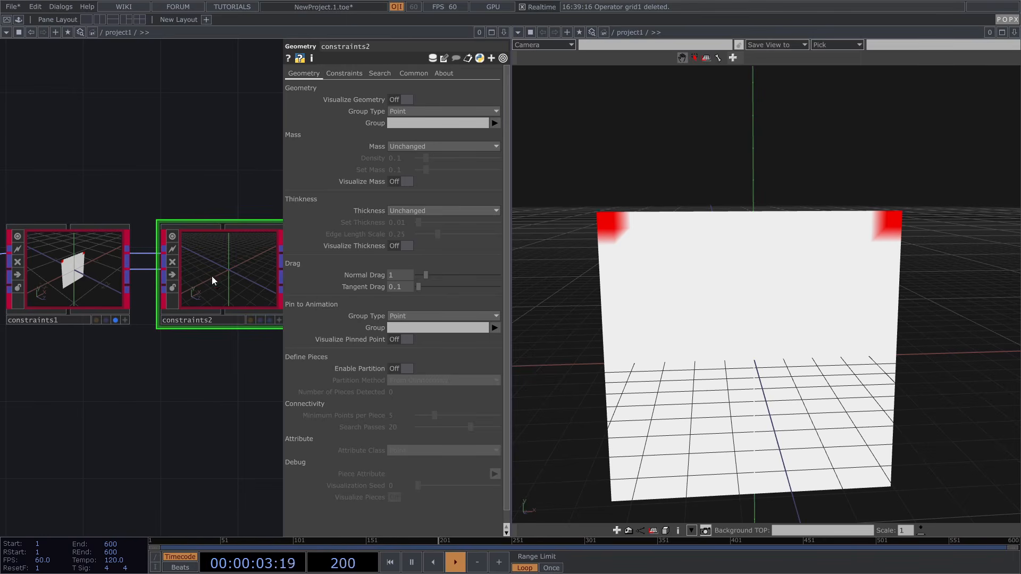
{"action": "scroll", "coordinate": [184, 272], "scroll_direction": "down", "scroll_amount": 2}
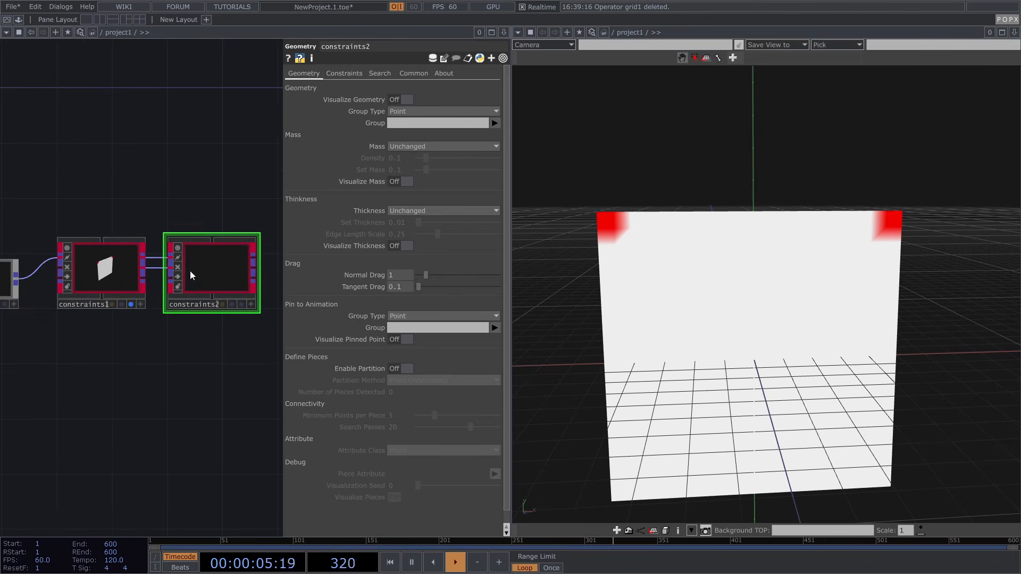
{"action": "scroll", "coordinate": [148, 278], "scroll_direction": "up", "scroll_amount": 2}
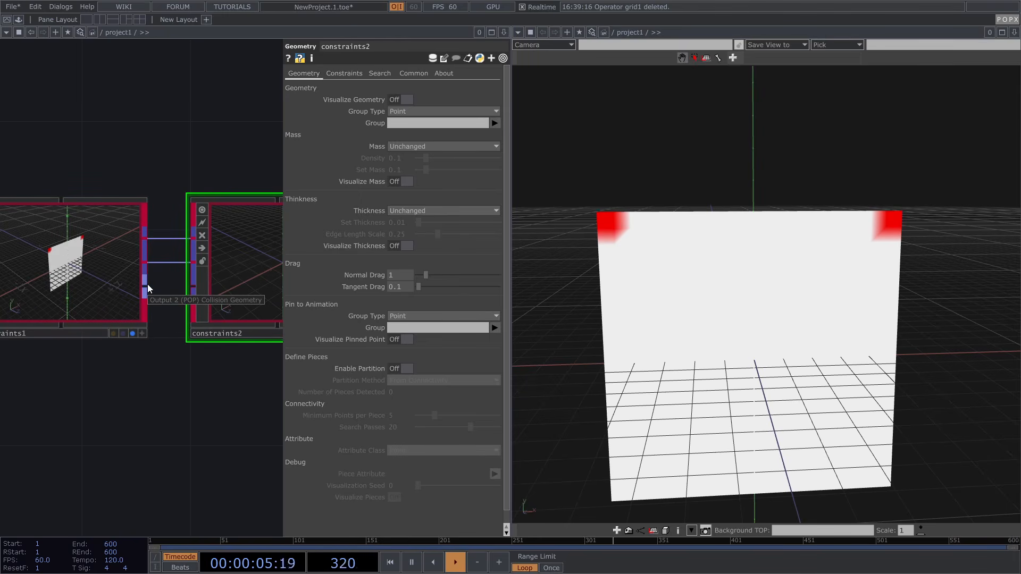
{"action": "scroll", "coordinate": [148, 284], "scroll_direction": "down", "scroll_amount": 2}
{"action": "left_click_drag", "start_coordinate": [214, 187], "coordinate": [191, 186]}
Set constraints2's Constraint Type to Cloth
{"action": "left_click", "coordinate": [345, 74]}
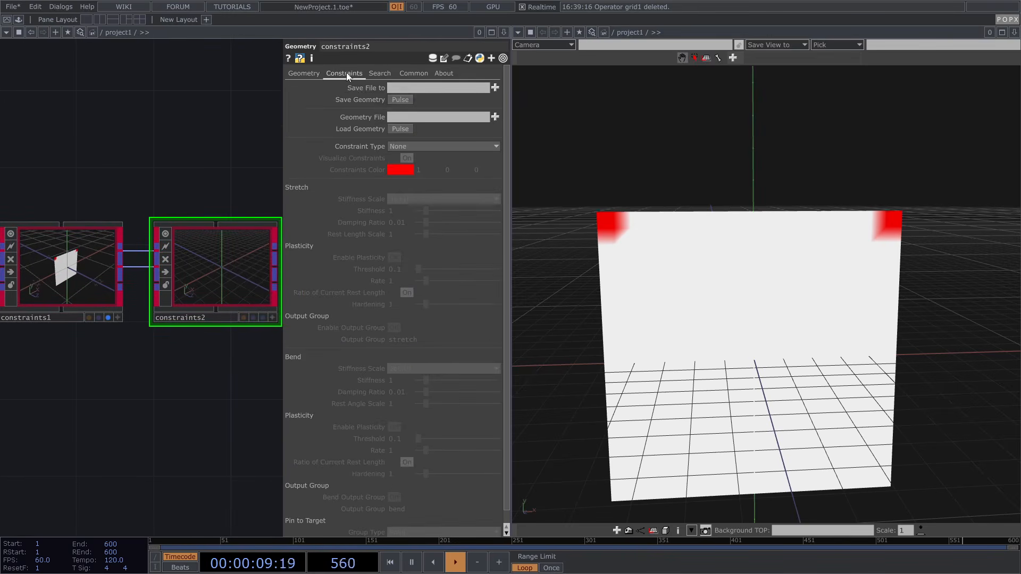
{"action": "left_click", "coordinate": [409, 147]}
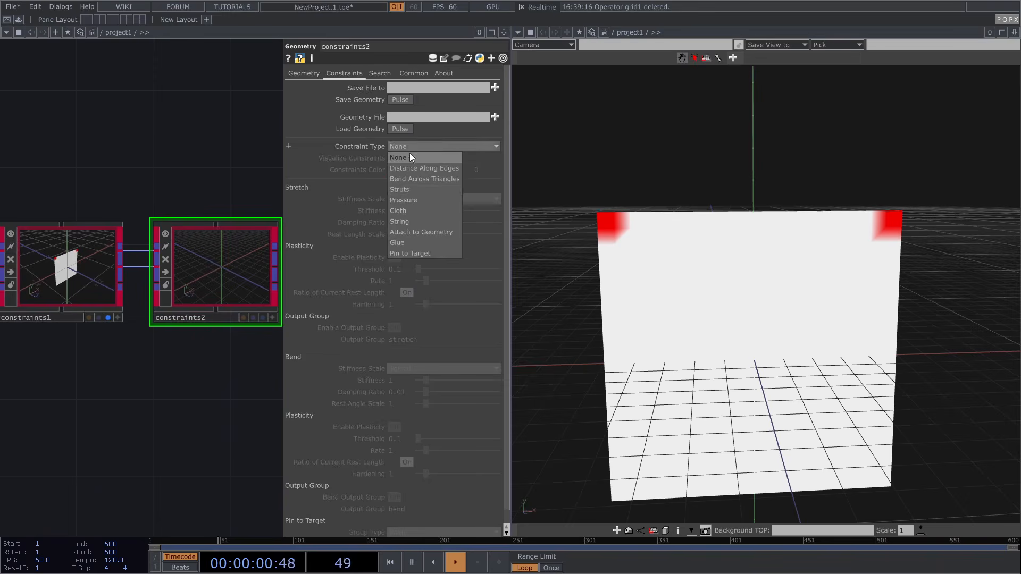
{"action": "left_click", "coordinate": [407, 210]}
{"action": "scroll", "coordinate": [257, 233], "scroll_direction": "up", "scroll_amount": 1}
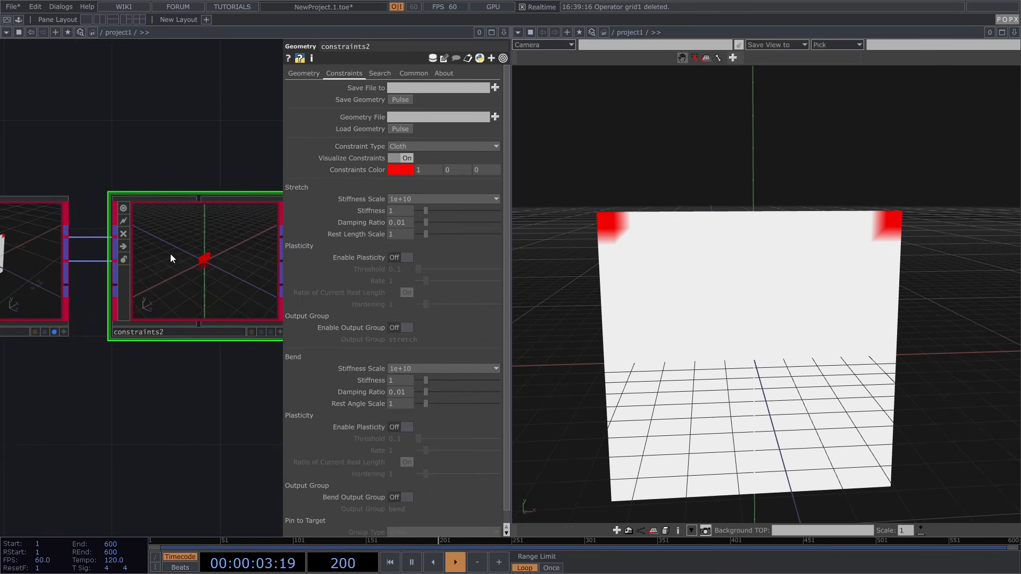
{"action": "scroll", "coordinate": [140, 269], "scroll_direction": "down", "scroll_amount": 2}
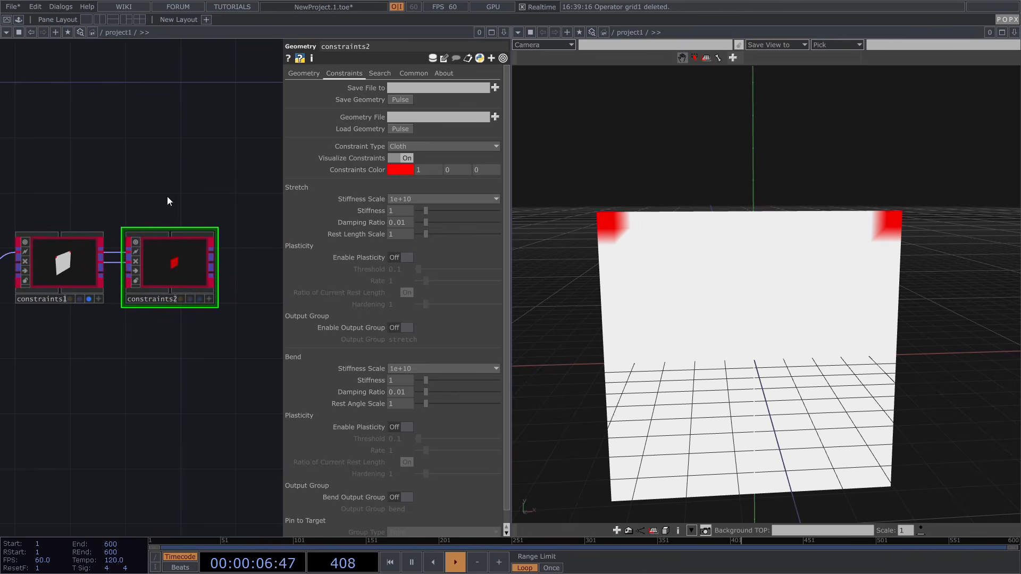
Pan the network and open the operator creation dialog for a Soft Body node
{"action": "scroll", "coordinate": [746, 273], "scroll_direction": "down", "scroll_amount": 2}
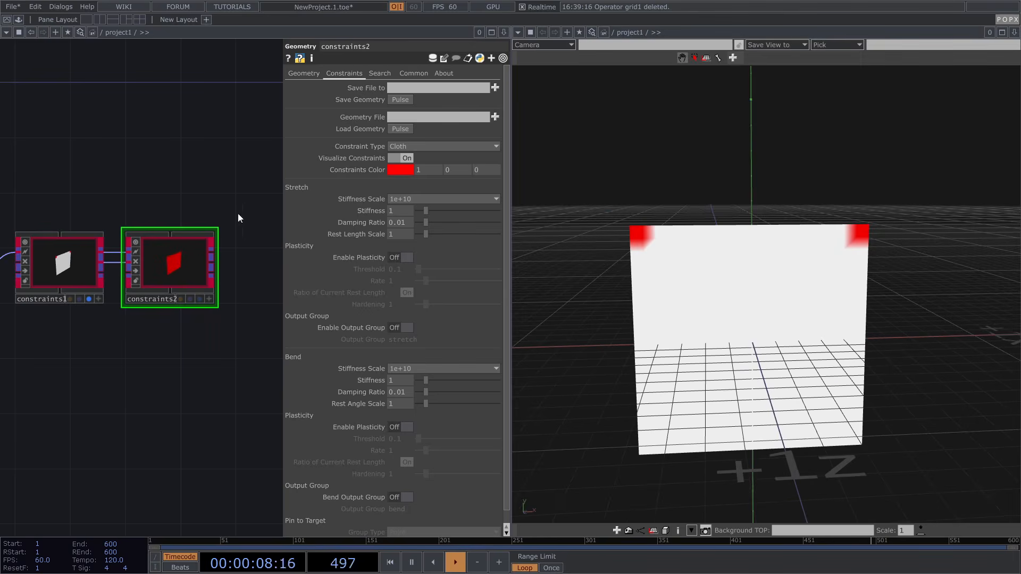
{"action": "left_click_drag", "start_coordinate": [174, 200], "coordinate": [36, 195]}
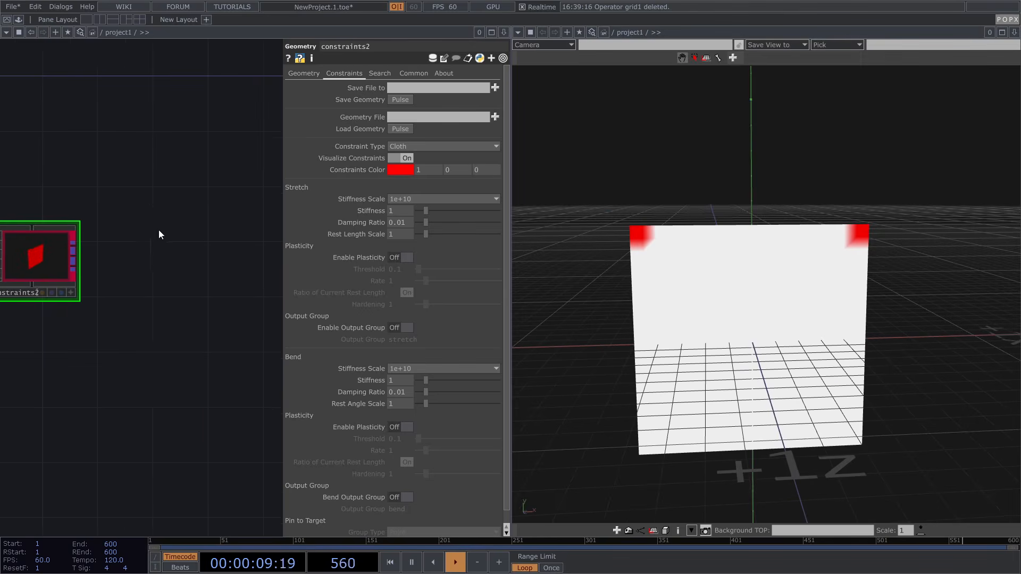
{"action": "scroll", "coordinate": [160, 230], "scroll_direction": "down", "scroll_amount": 2}
{"action": "key", "text": "Tab"}
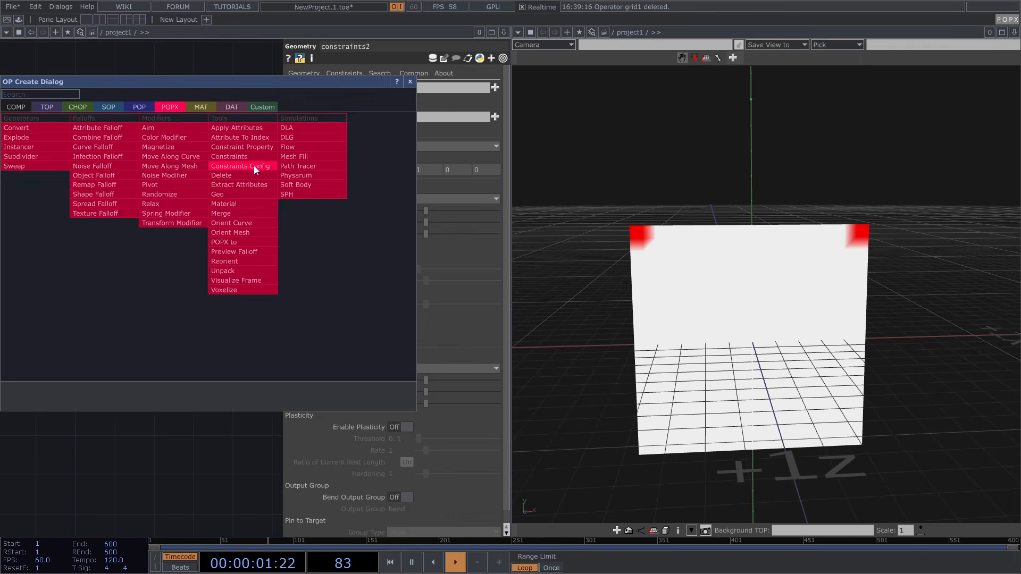
Add a Soft Body node, soft_body1, to the network
{"action": "left_click", "coordinate": [306, 184]}
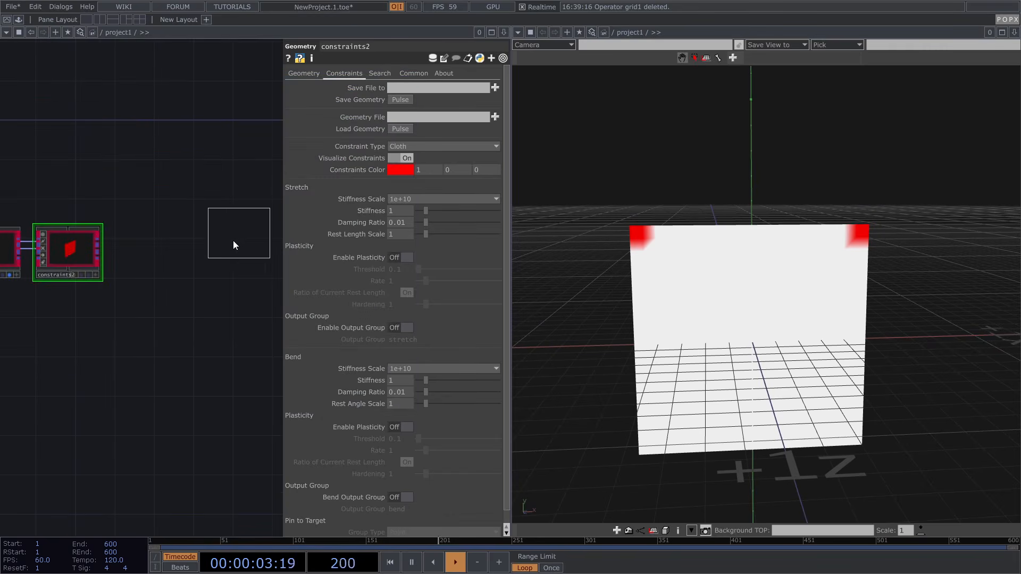
{"action": "left_click", "coordinate": [228, 253]}
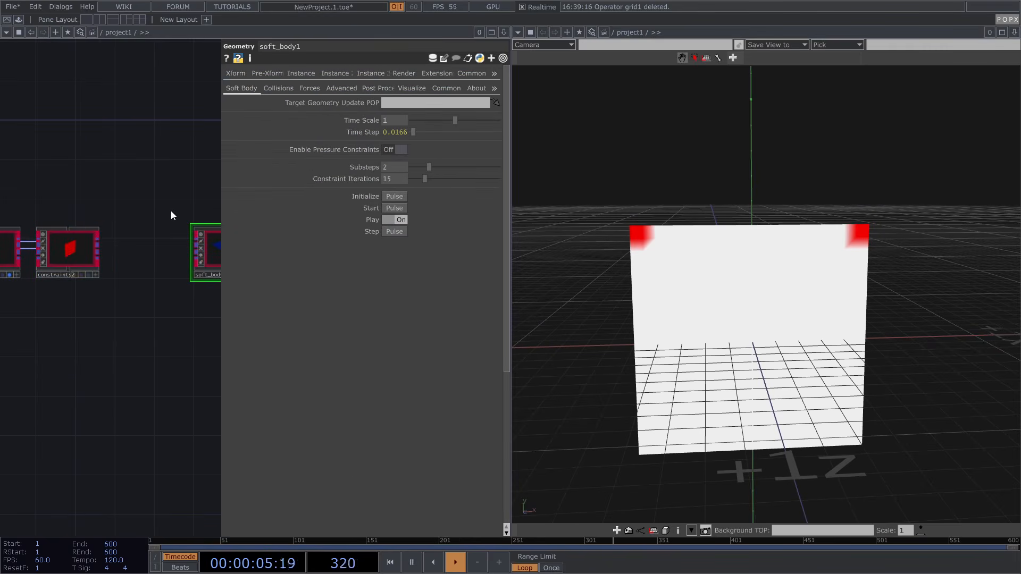
{"action": "scroll", "coordinate": [100, 243], "scroll_direction": "up", "scroll_amount": 1}
Add a Constraints Config node before soft_body1 and shift soft_body1 to the right
{"action": "key", "text": "Tab"}
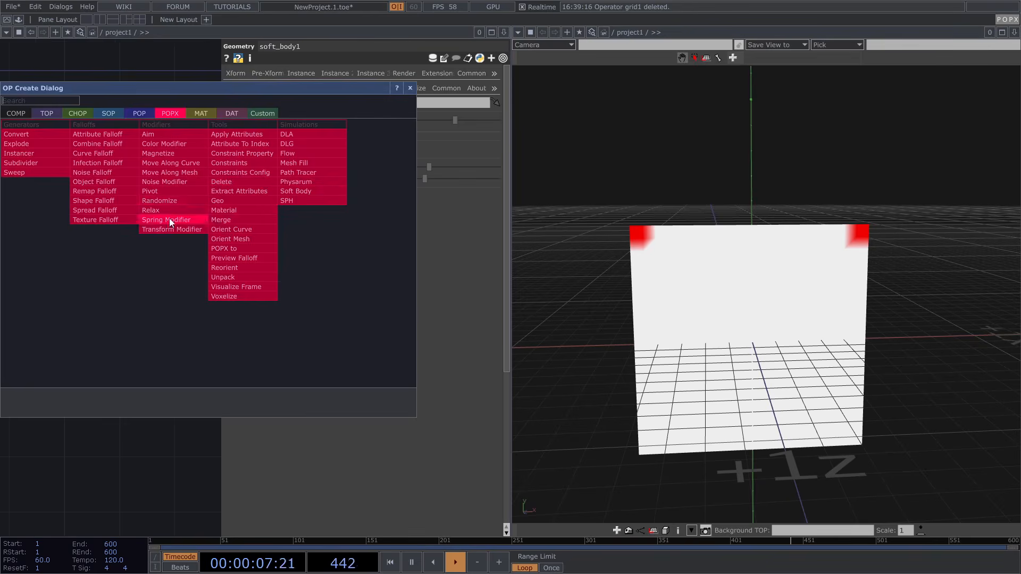
{"action": "left_click", "coordinate": [256, 174]}
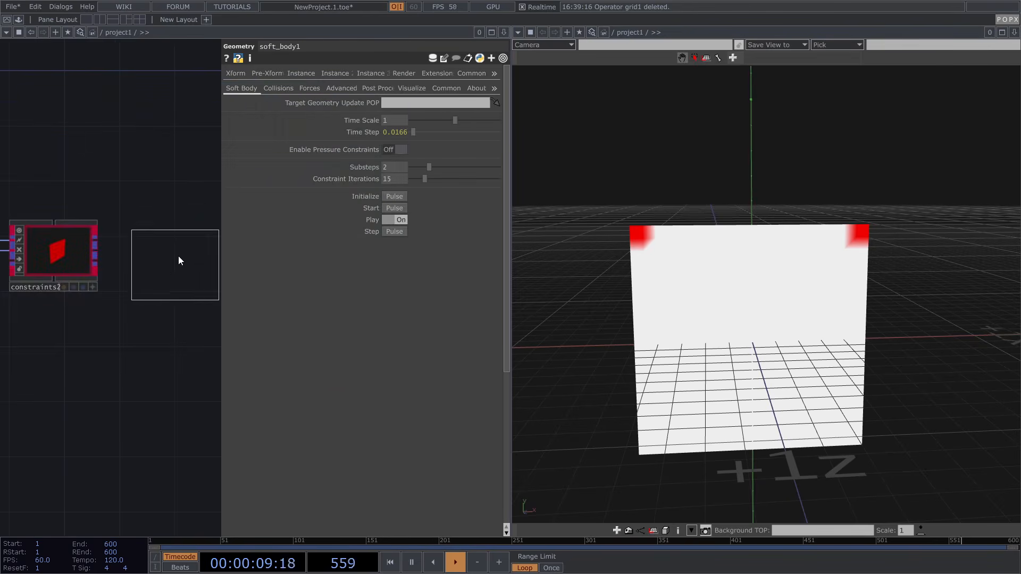
{"action": "left_click", "coordinate": [171, 254]}
{"action": "left_click_drag", "start_coordinate": [264, 252], "coordinate": [291, 253]}
{"action": "scroll", "coordinate": [176, 252], "scroll_direction": "up", "scroll_amount": 2}
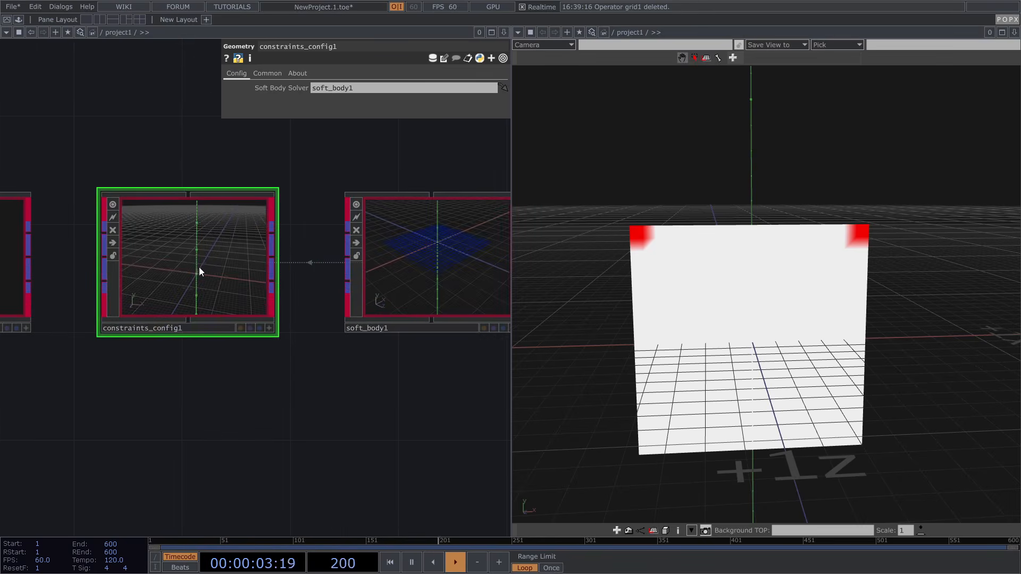
Reframe the network and move constraints_config1 and soft_body1 together to the right
{"action": "key", "text": "h"}
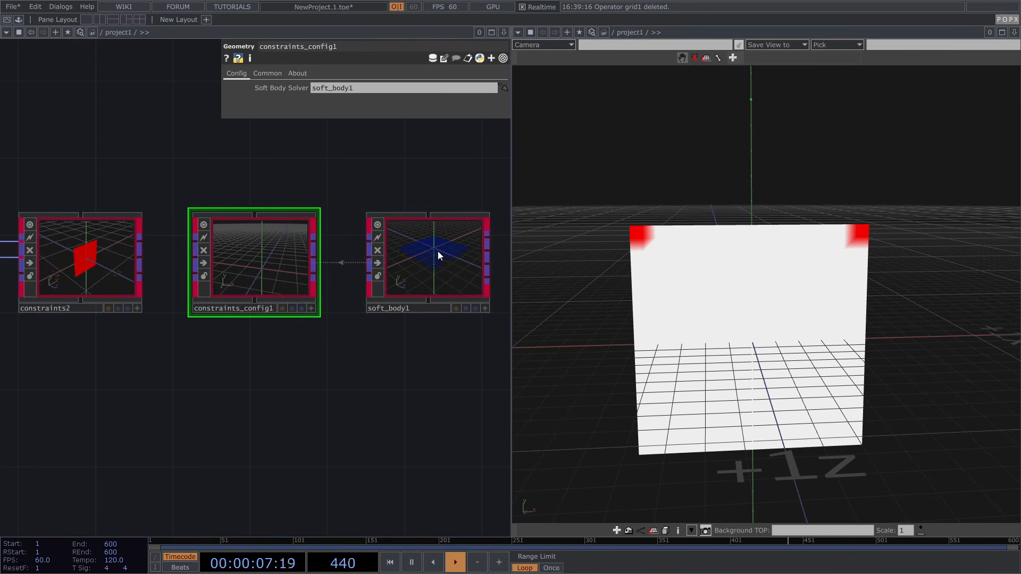
{"action": "left_click_drag", "start_coordinate": [214, 323], "coordinate": [289, 317]}
{"action": "scroll", "coordinate": [245, 354], "scroll_direction": "down", "scroll_amount": 3}
{"action": "right_click_drag", "start_coordinate": [258, 358], "coordinate": [483, 230]}
{"action": "left_click_drag", "start_coordinate": [391, 205], "coordinate": [326, 204]}
{"action": "left_click_drag", "start_coordinate": [244, 274], "coordinate": [340, 274]}
{"action": "scroll", "coordinate": [181, 286], "scroll_direction": "up", "scroll_amount": 3}
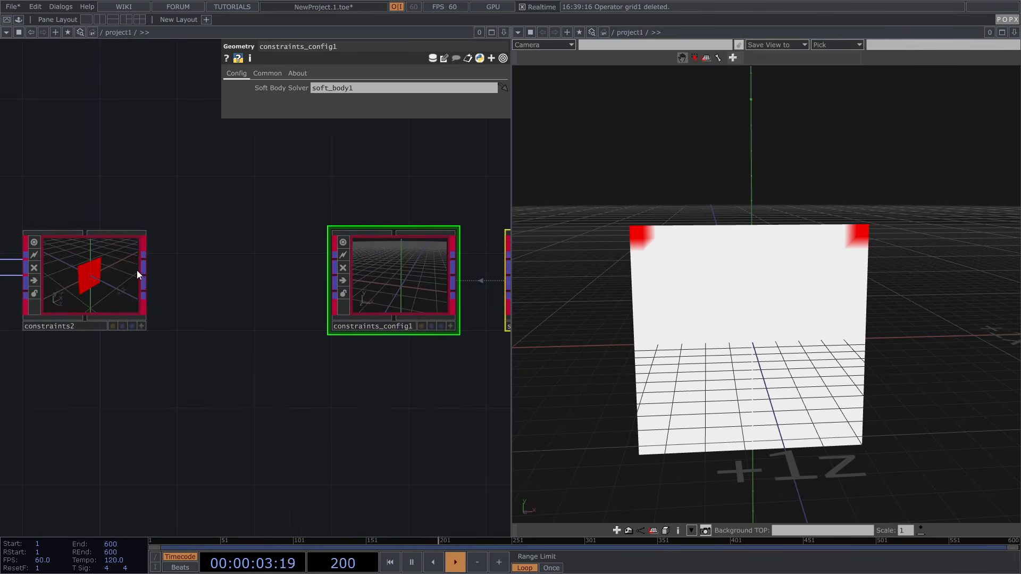
Add a temporary Null, null1, wired after constraints2
{"action": "right_click", "coordinate": [142, 271]}
{"action": "type", "text": "n"}
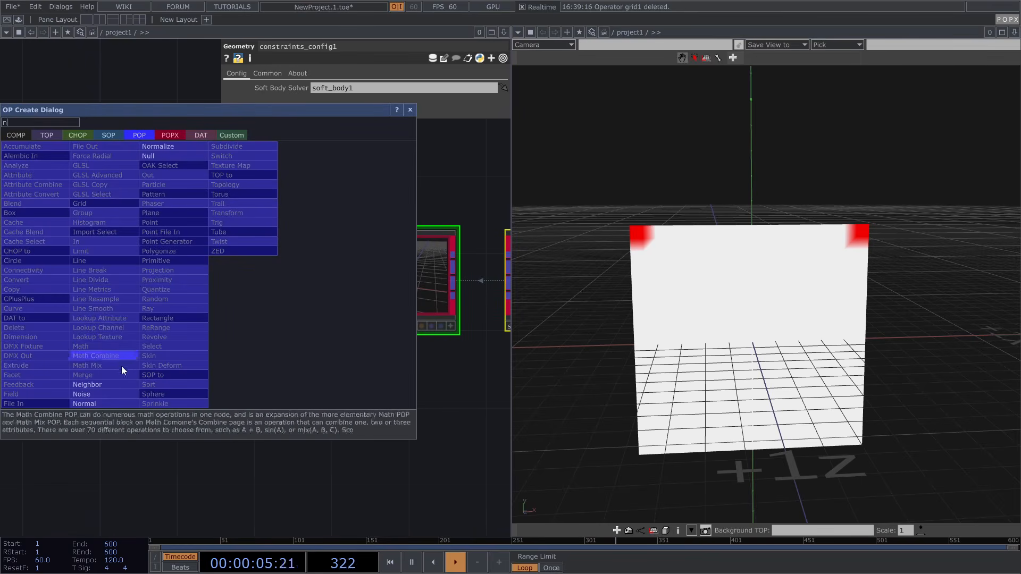
{"action": "left_click", "coordinate": [160, 156]}
{"action": "left_click", "coordinate": [207, 268]}
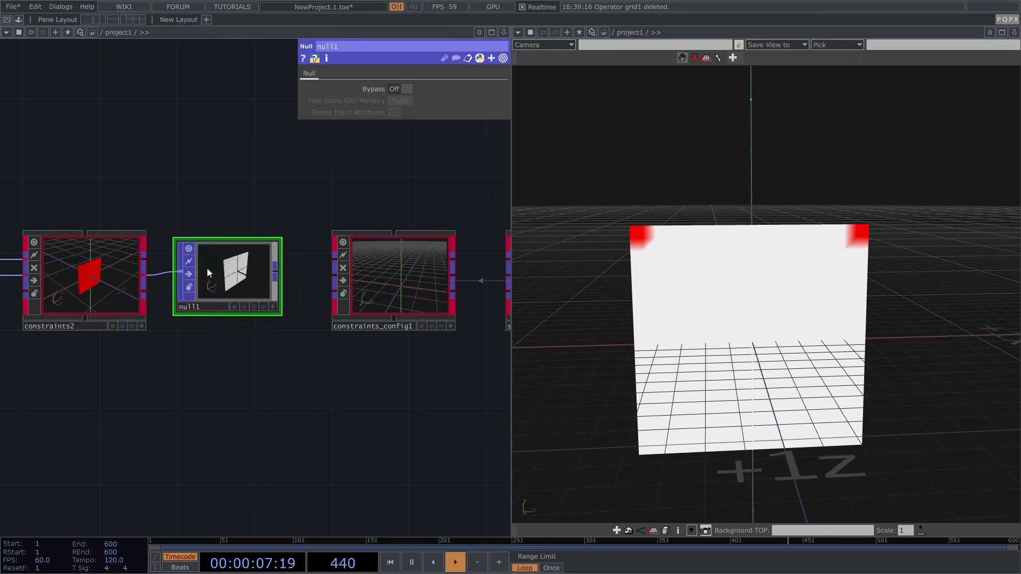
{"action": "scroll", "coordinate": [223, 271], "scroll_direction": "up", "scroll_amount": 6}
{"action": "scroll", "coordinate": [295, 290], "scroll_direction": "down", "scroll_amount": 6}
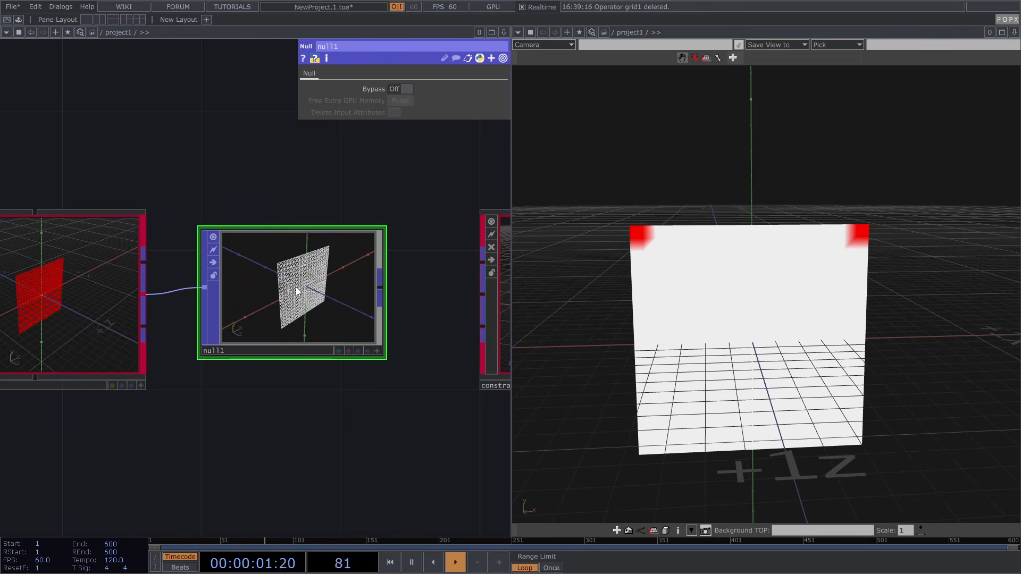
{"action": "left_click", "coordinate": [205, 287]}
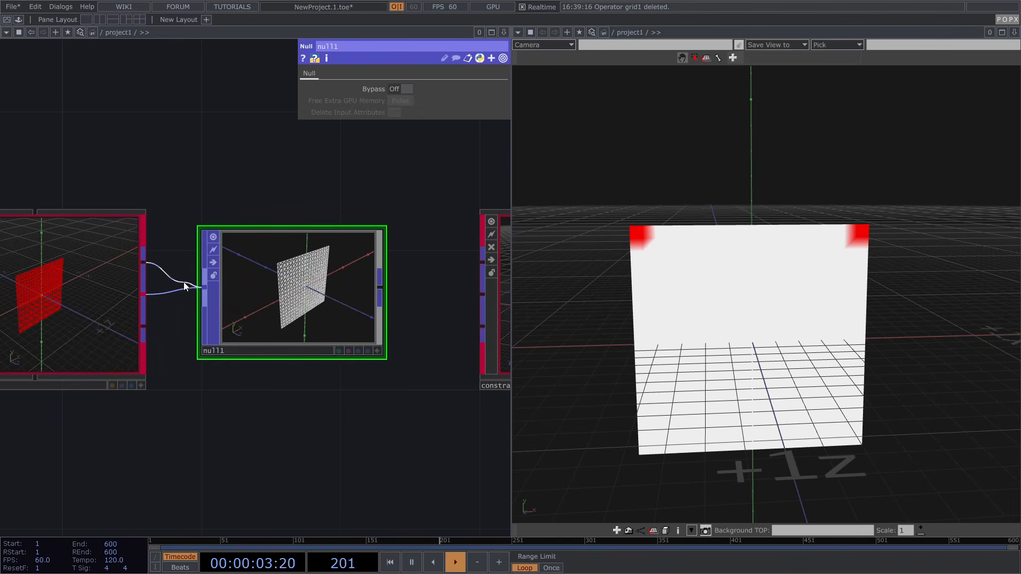
Delete null1 and wire both constraints2 outputs into constraints_config1's inputs
{"action": "scroll", "coordinate": [295, 287], "scroll_direction": "up", "scroll_amount": 3}
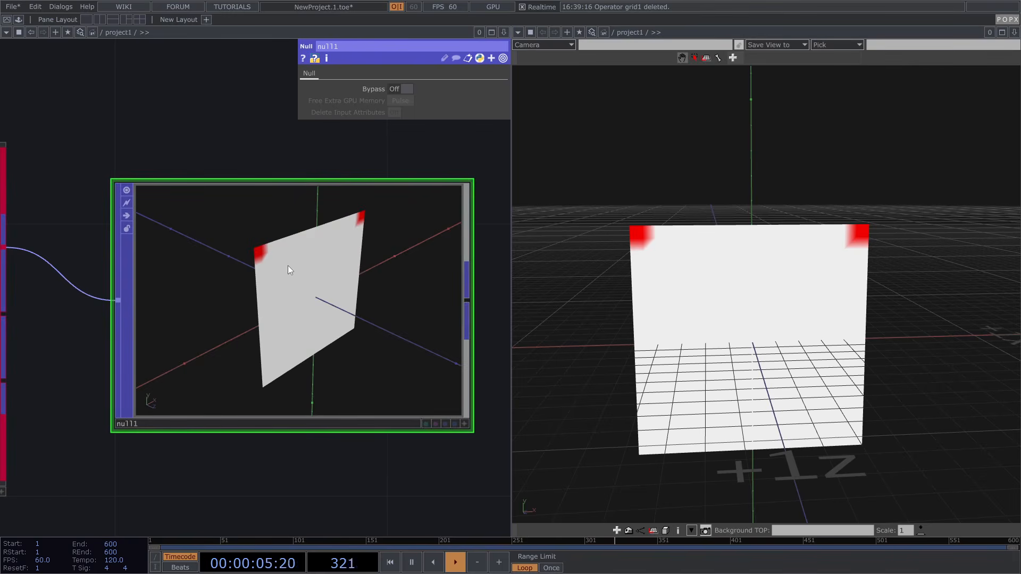
{"action": "scroll", "coordinate": [287, 263], "scroll_direction": "down", "scroll_amount": 5}
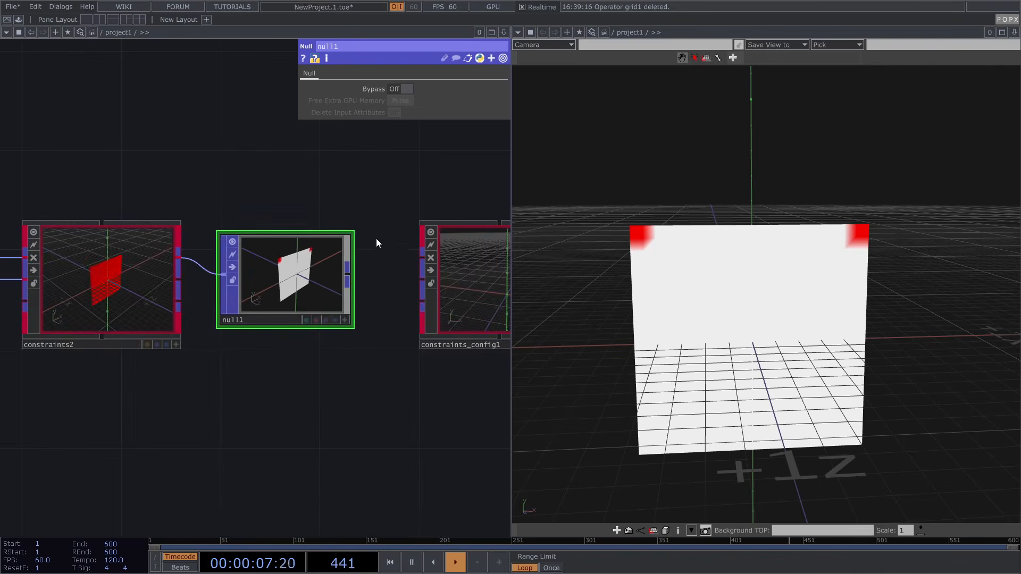
{"action": "left_click_drag", "start_coordinate": [364, 204], "coordinate": [239, 217]}
{"action": "left_click", "coordinate": [397, 286]}
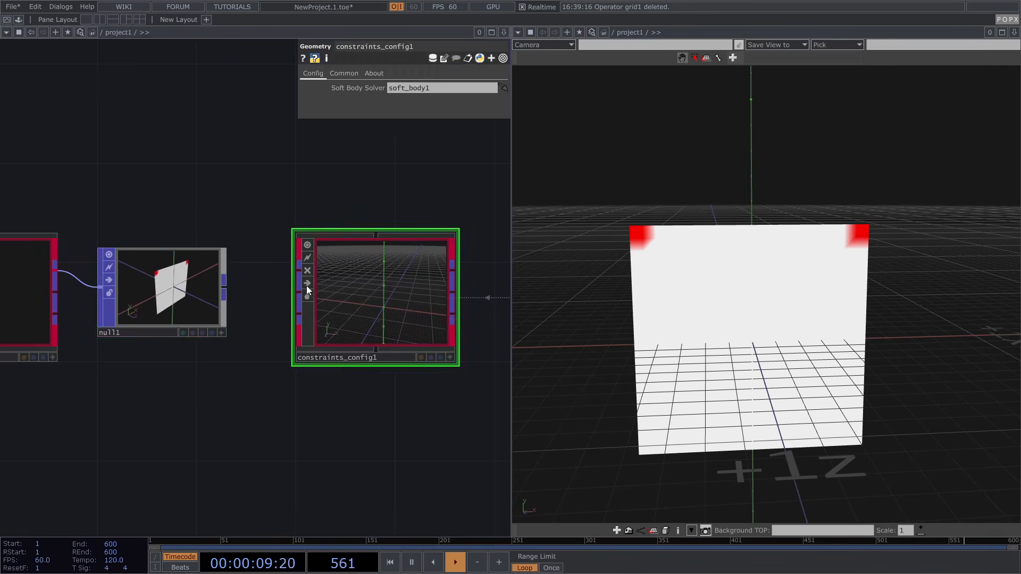
{"action": "scroll", "coordinate": [366, 296], "scroll_direction": "down", "scroll_amount": 2}
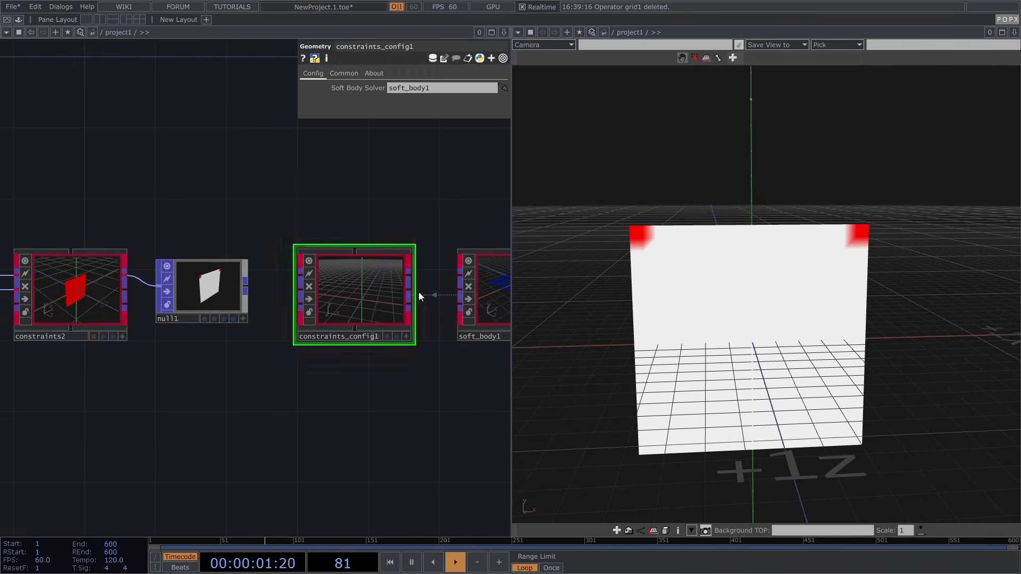
{"action": "left_click_drag", "start_coordinate": [447, 228], "coordinate": [438, 248]}
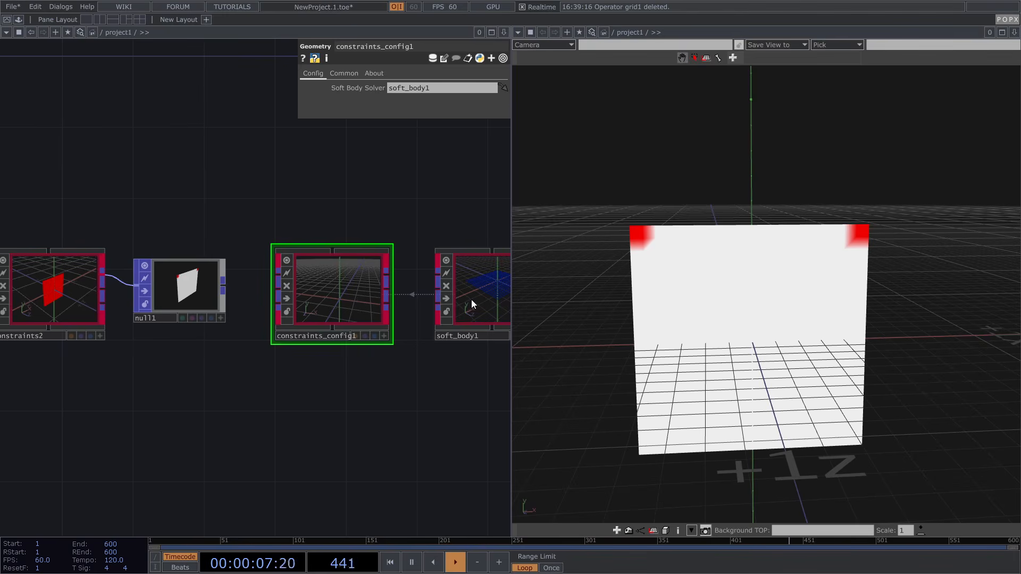
{"action": "left_click", "coordinate": [196, 293]}
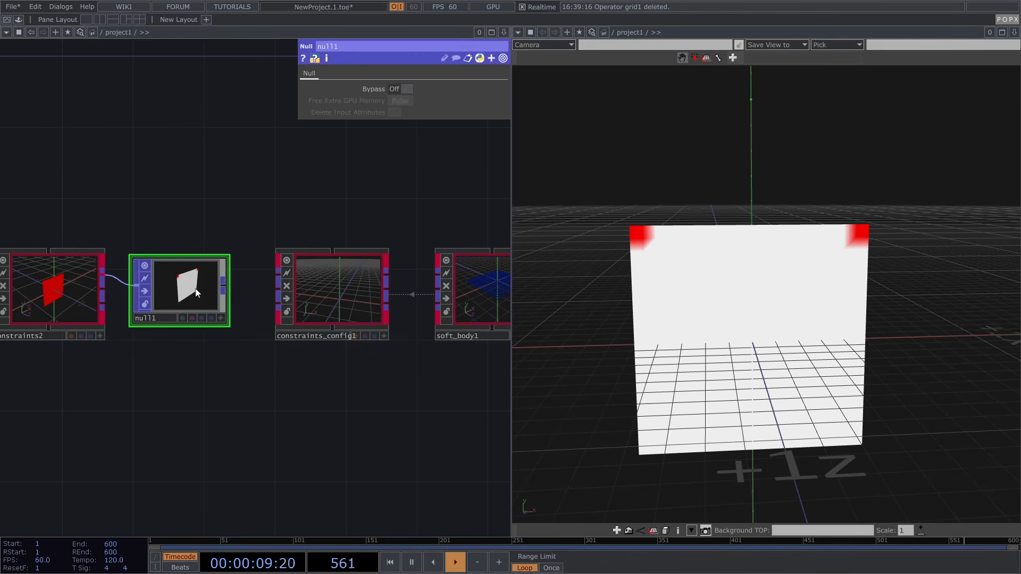
{"action": "key", "text": "Delete"}
{"action": "left_click_drag", "start_coordinate": [106, 287], "coordinate": [277, 289]}
{"action": "left_click_drag", "start_coordinate": [108, 274], "coordinate": [242, 280]}
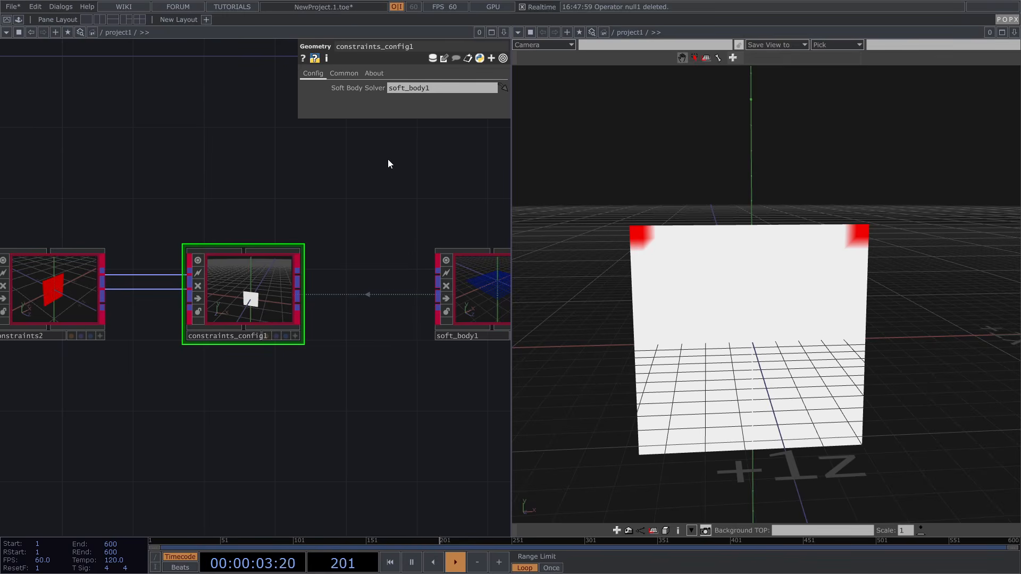
Add a Keyboard In CHOP, keyboardin1, to the network
{"action": "left_click_drag", "start_coordinate": [385, 174], "coordinate": [321, 173]}
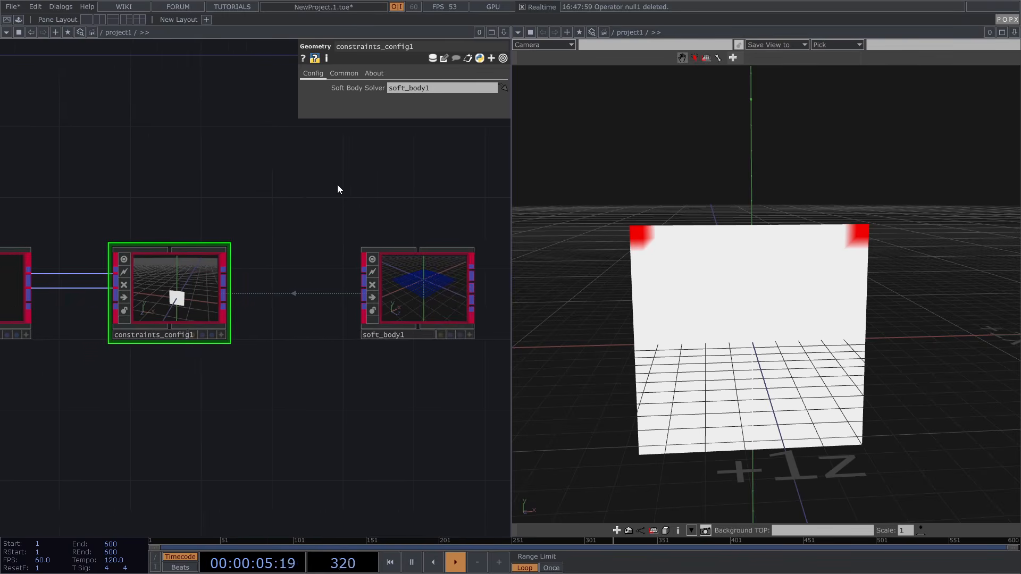
{"action": "key", "text": "Tab"}
{"action": "left_click", "coordinate": [207, 48]}
{"action": "type", "text": "k"}
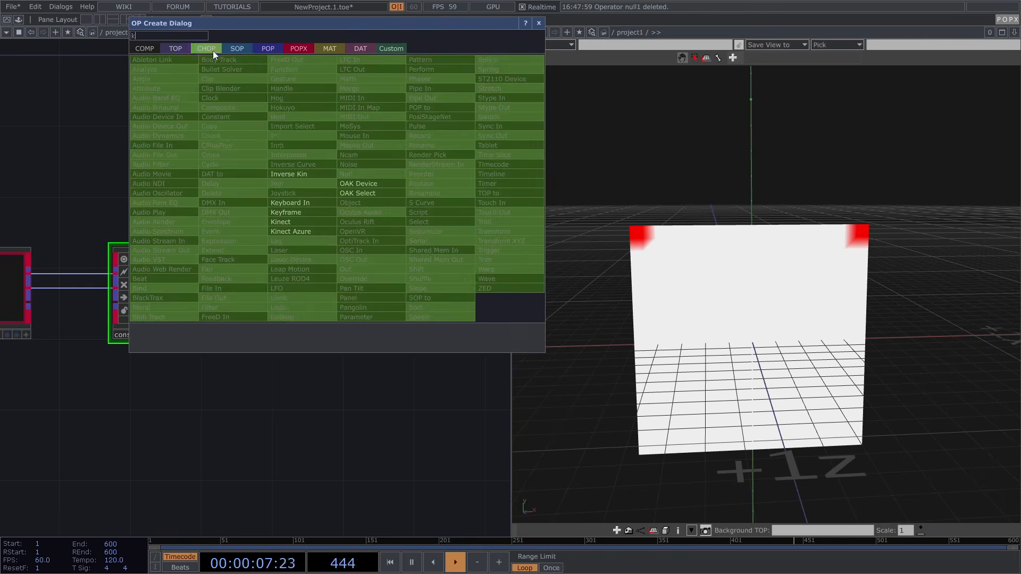
{"action": "left_click", "coordinate": [305, 203]}
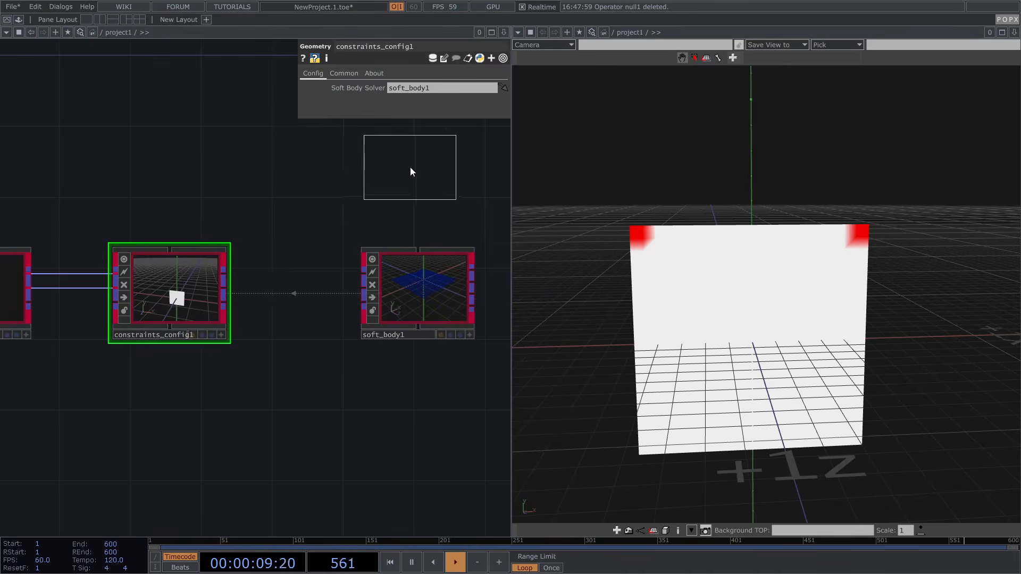
{"action": "left_click", "coordinate": [410, 168]}
{"action": "left_click_drag", "start_coordinate": [101, 199], "coordinate": [0, 203]}
Reference keyboardin1's k1 channel on soft_body1's Start pulse
{"action": "left_click", "coordinate": [306, 196]}
{"action": "left_click_drag", "start_coordinate": [267, 171], "coordinate": [406, 208]}
{"action": "left_click", "coordinate": [409, 204]}
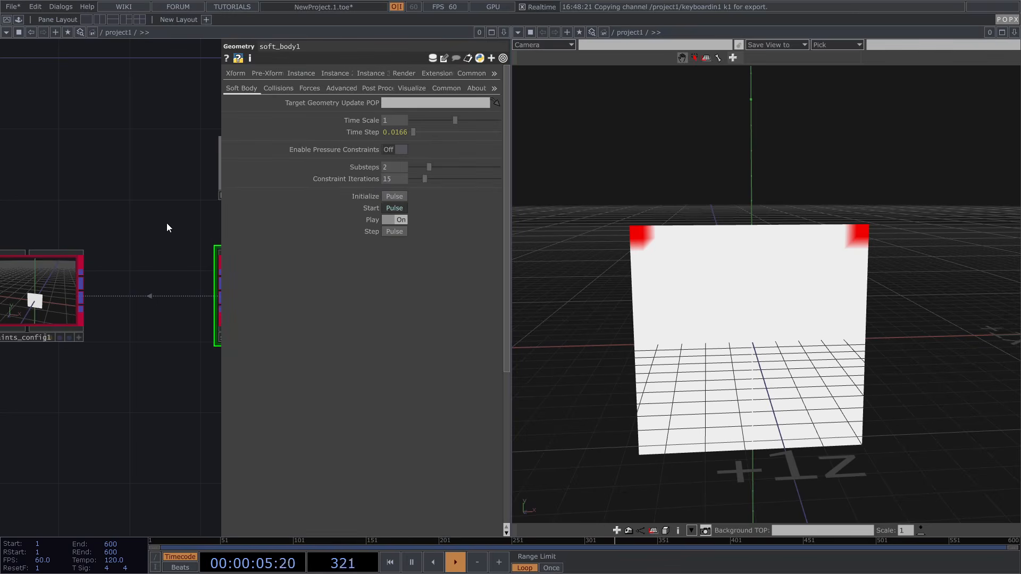
{"action": "key", "text": "p"}
Turn on soft_body1's display flag to show its output in the viewer
{"action": "left_click_drag", "start_coordinate": [279, 218], "coordinate": [465, 213]}
{"action": "scroll", "coordinate": [359, 213], "scroll_direction": "down", "scroll_amount": 3}
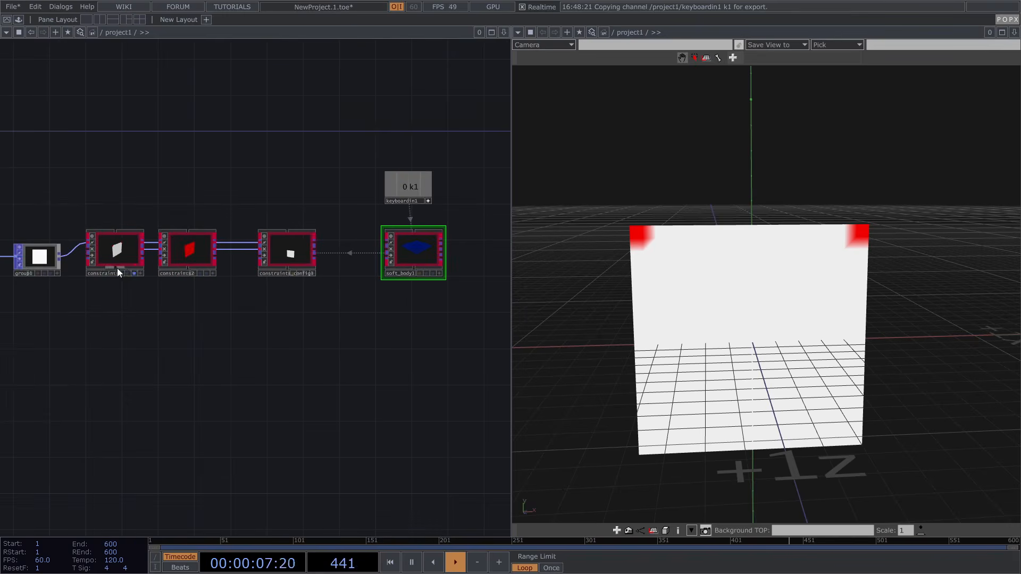
{"action": "scroll", "coordinate": [452, 271], "scroll_direction": "up", "scroll_amount": 5}
{"action": "left_click", "coordinate": [412, 288]}
{"action": "left_click_drag", "start_coordinate": [458, 202], "coordinate": [427, 248]}
Set soft_body1's Enable Collisions to Off on its Collisions page
{"action": "scroll", "coordinate": [713, 269], "scroll_direction": "down", "scroll_amount": 3}
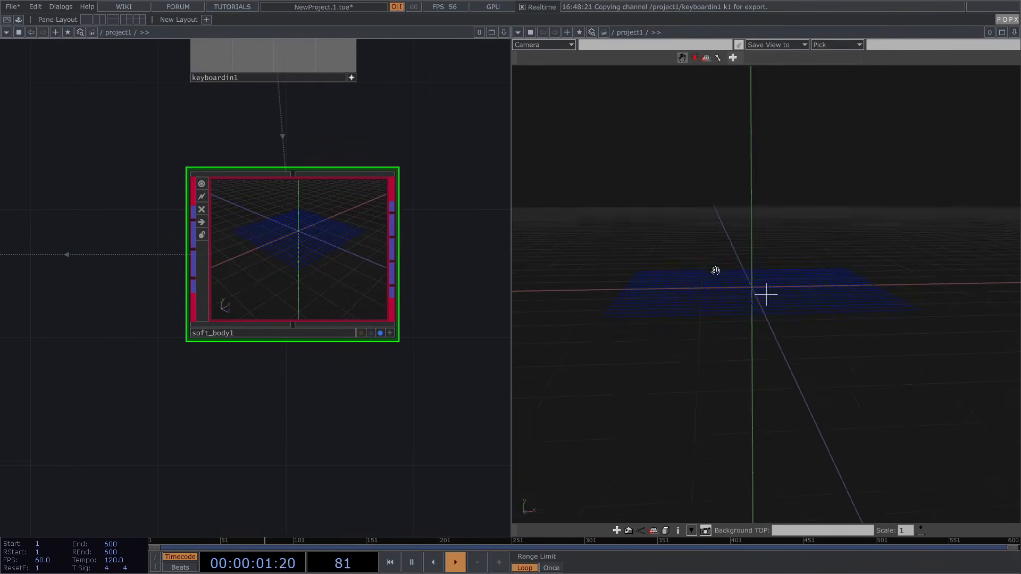
{"action": "left_click", "coordinate": [327, 247]}
{"action": "key", "text": "p"}
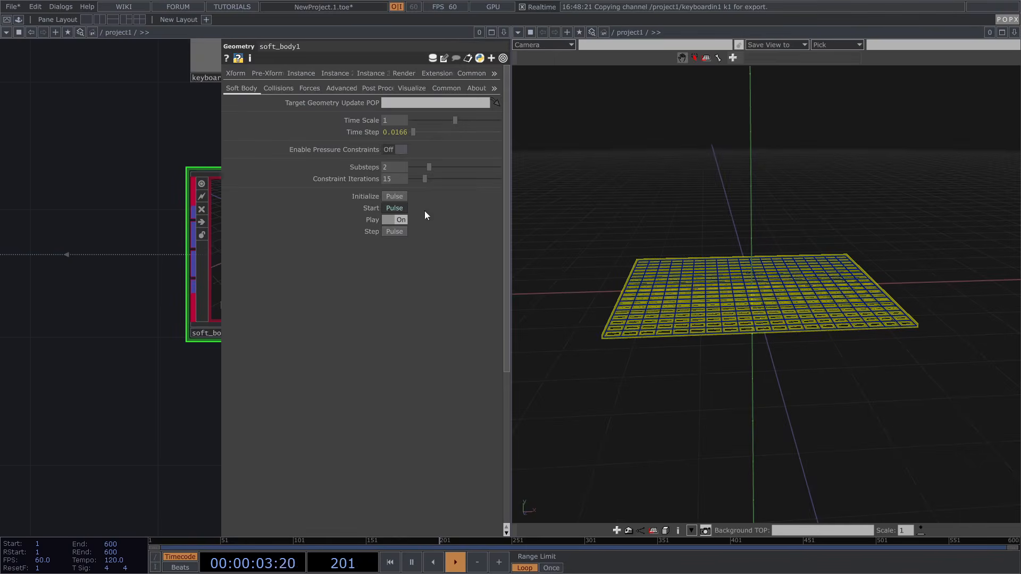
{"action": "left_click", "coordinate": [278, 88]}
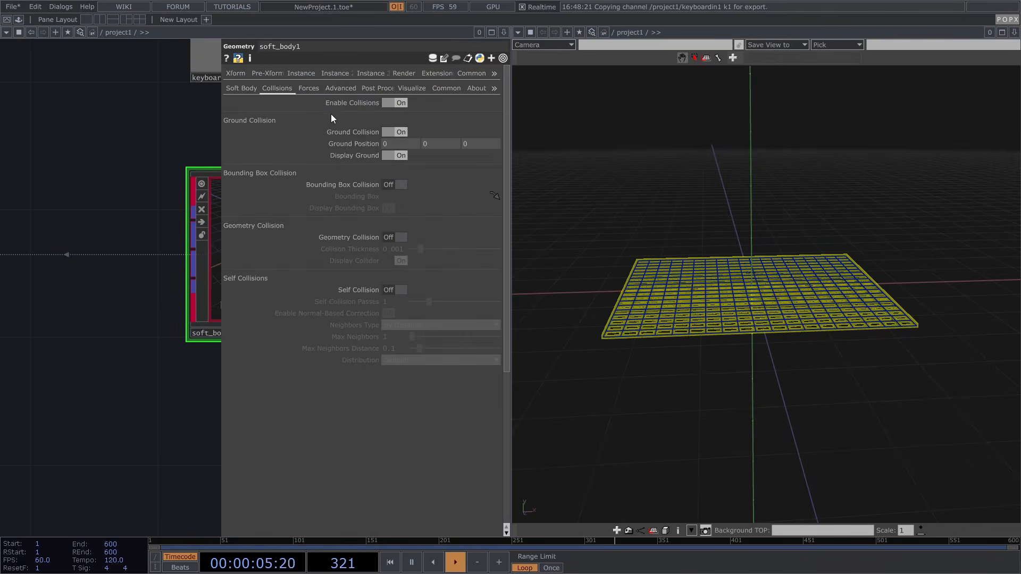
{"action": "left_click", "coordinate": [401, 103]}
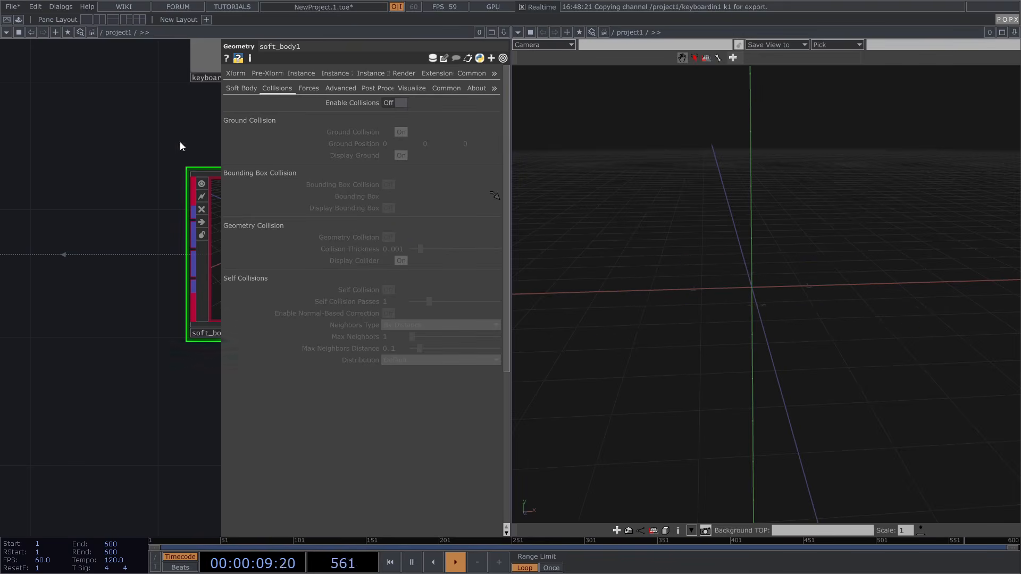
Wire constraints_config1's output into soft_body1's first input
{"action": "scroll", "coordinate": [179, 146], "scroll_direction": "down", "scroll_amount": 3}
{"action": "left_click", "coordinate": [66, 185]}
{"action": "left_click", "coordinate": [180, 183]}
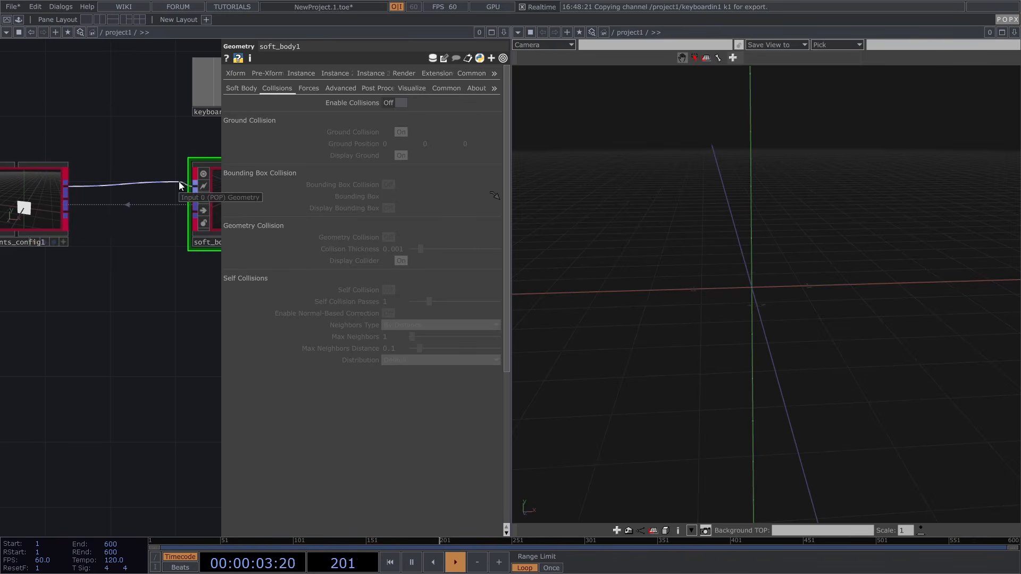
Connect constraints_config1's second output to soft_body1 and reopen soft_body1's parameters
{"action": "key", "text": "p"}
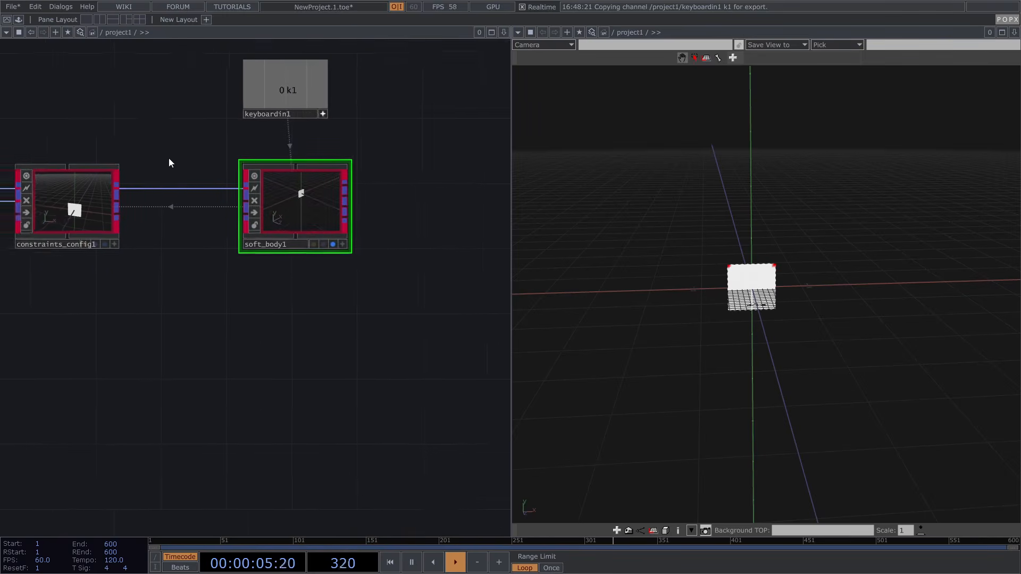
{"action": "scroll", "coordinate": [144, 169], "scroll_direction": "up", "scroll_amount": 4}
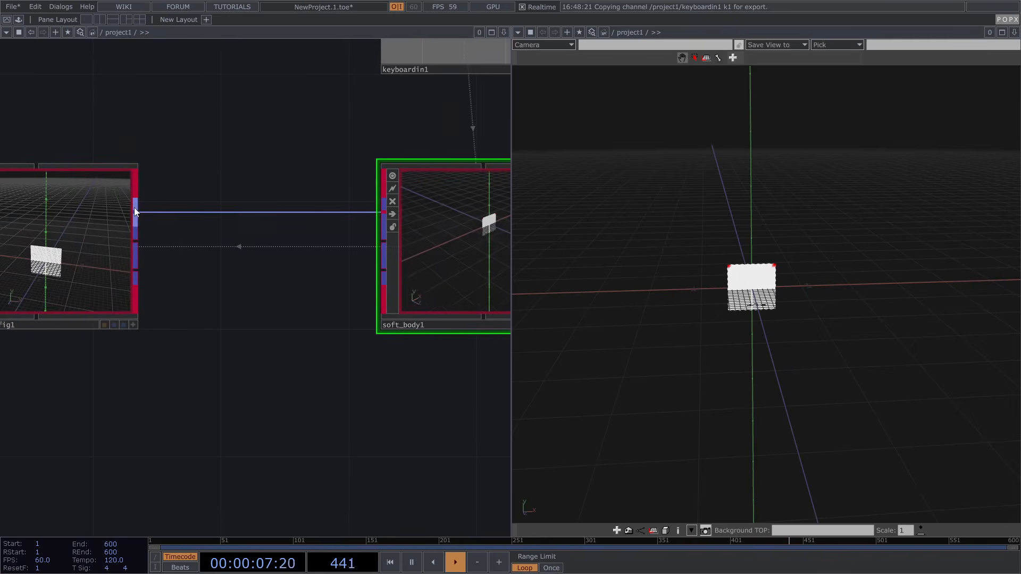
{"action": "left_click", "coordinate": [374, 244]}
{"action": "scroll", "coordinate": [726, 290], "scroll_direction": "up", "scroll_amount": 8}
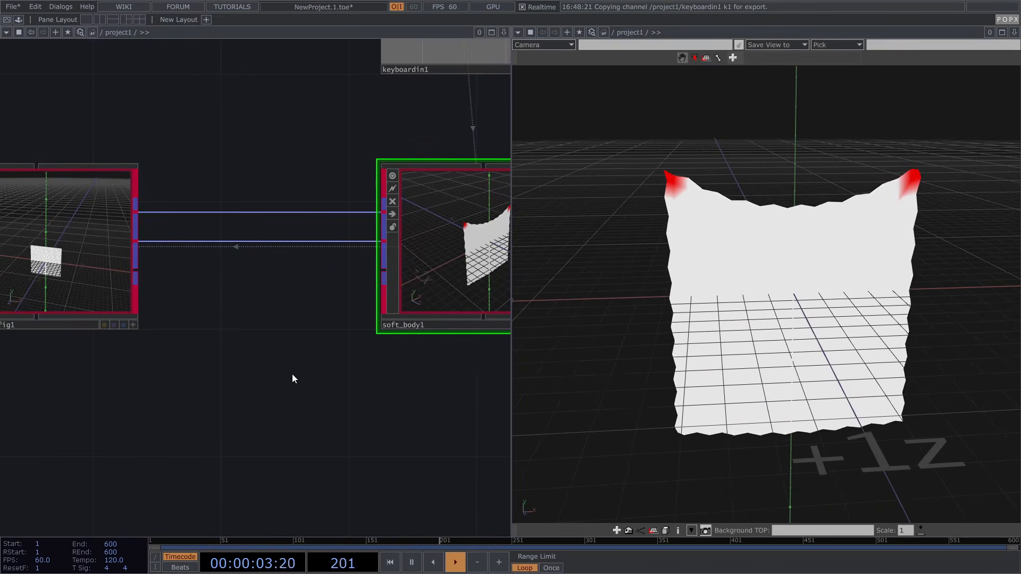
{"action": "scroll", "coordinate": [228, 339], "scroll_direction": "down", "scroll_amount": 4}
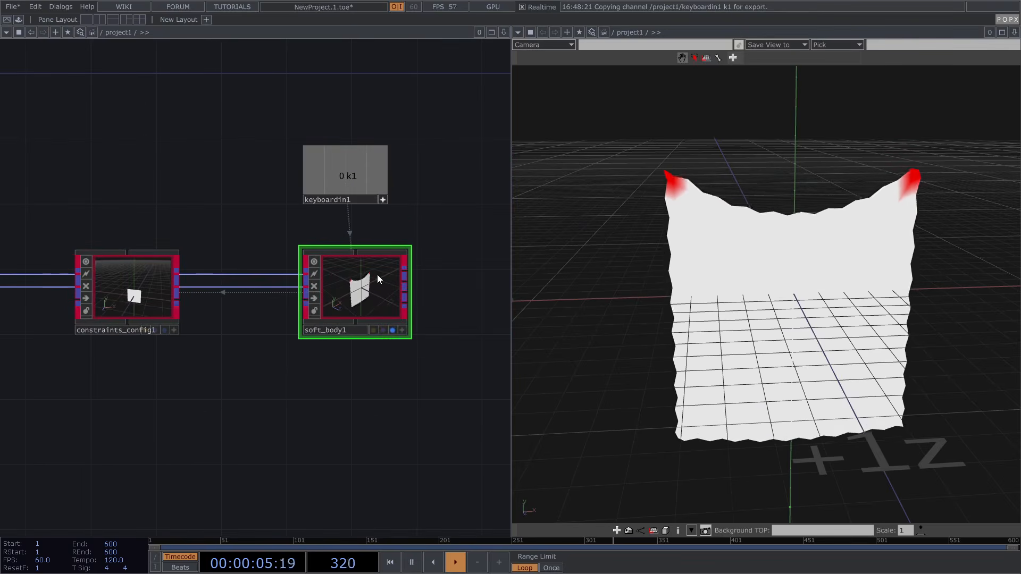
{"action": "key", "text": "p"}
{"action": "left_click_drag", "start_coordinate": [181, 190], "coordinate": [103, 197]}
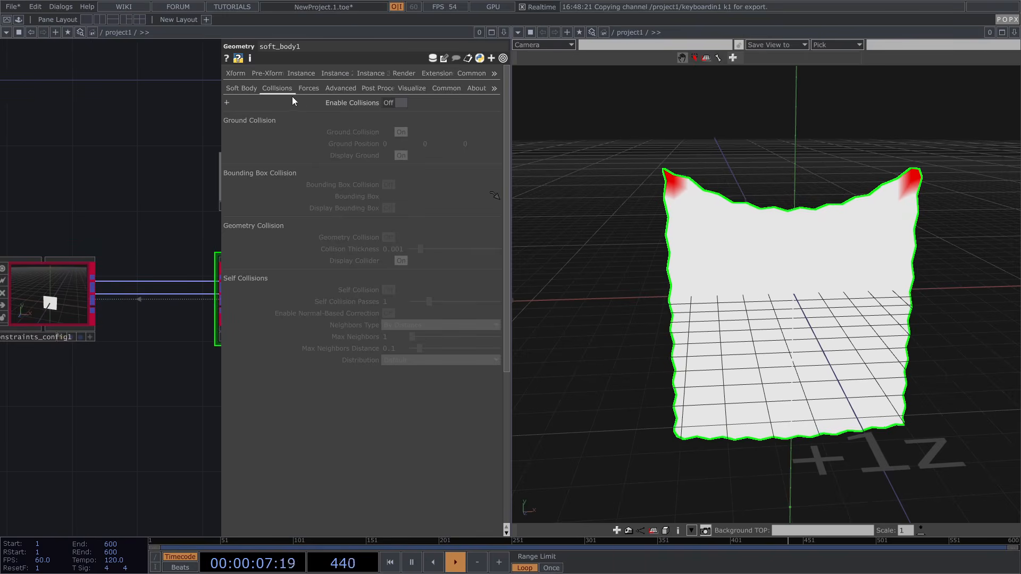
Turn off Post Smooth Positions on soft_body1's Post Process page
{"action": "left_click", "coordinate": [385, 87]}
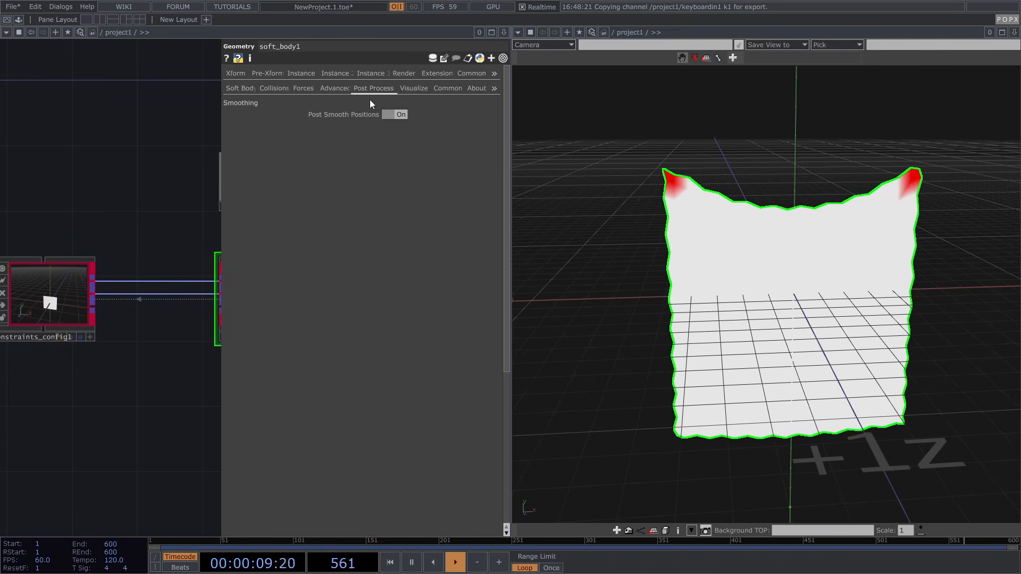
{"action": "left_click", "coordinate": [386, 115]}
{"action": "left_click", "coordinate": [398, 116]}
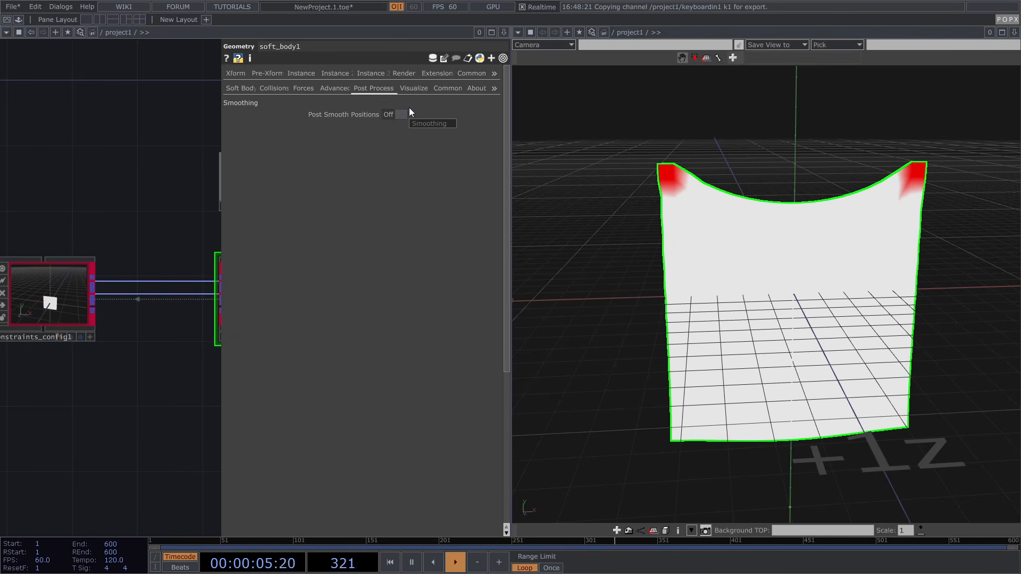
{"action": "scroll", "coordinate": [187, 208], "scroll_direction": "down", "scroll_amount": 4}
{"action": "left_click_drag", "start_coordinate": [110, 200], "coordinate": [193, 188]}
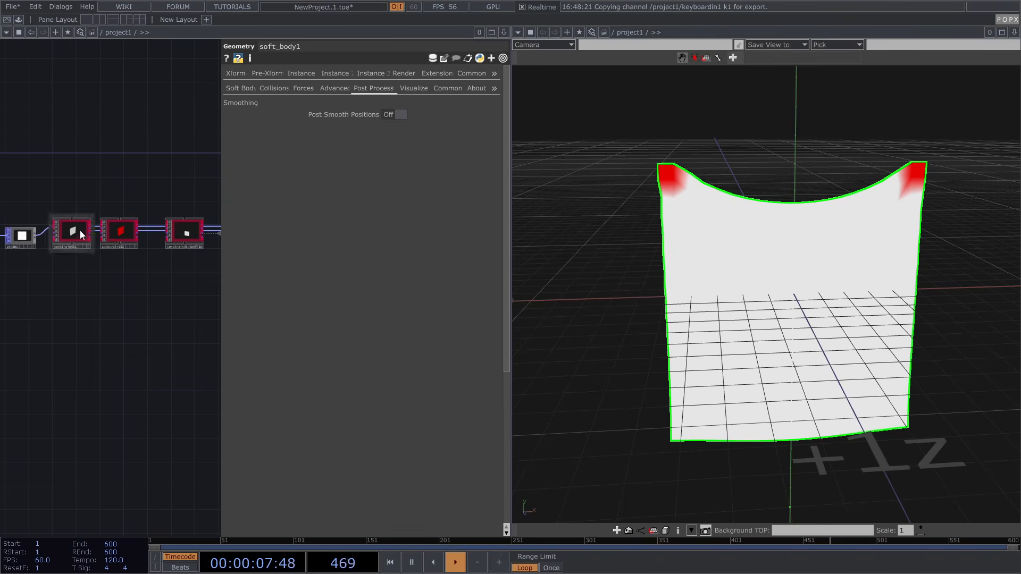
Check the Advanced settings, then return to the main Soft Body page
{"action": "left_click", "coordinate": [328, 90]}
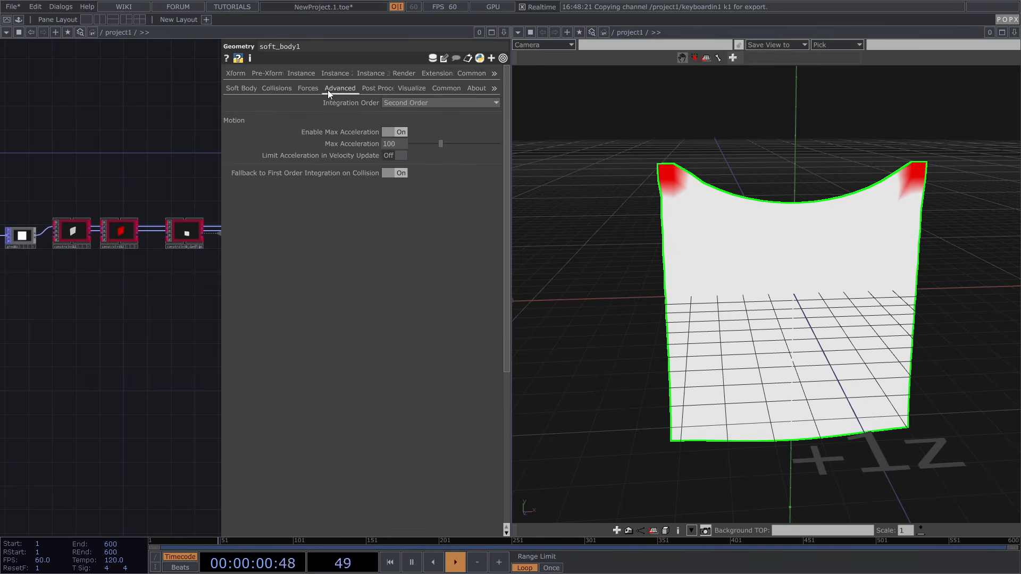
{"action": "left_click", "coordinate": [243, 91]}
{"action": "left_click_drag", "start_coordinate": [183, 138], "coordinate": [93, 135]}
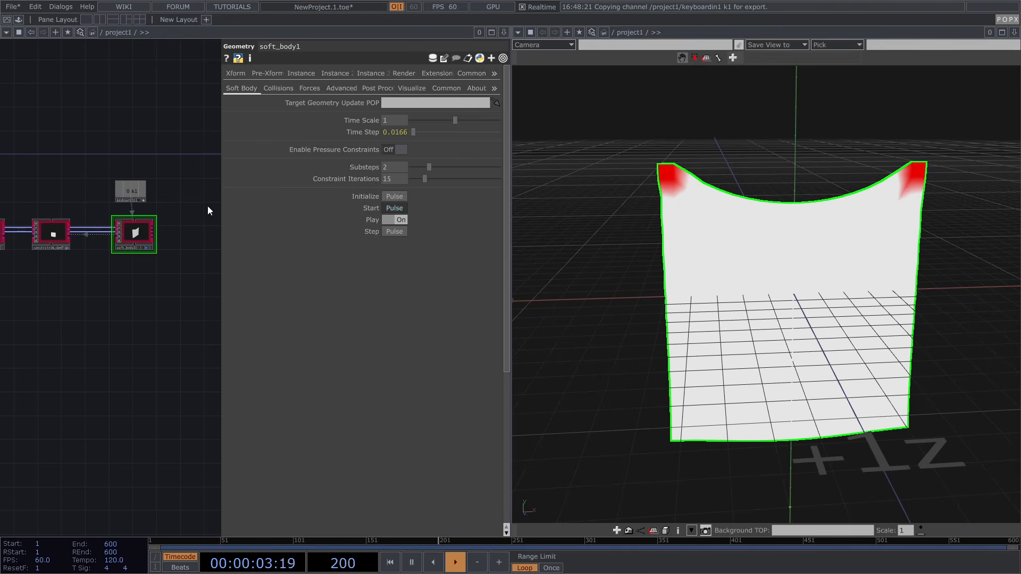
Set grid1's Columns and Rows to 50 each
{"action": "scroll", "coordinate": [154, 217], "scroll_direction": "up", "scroll_amount": 4}
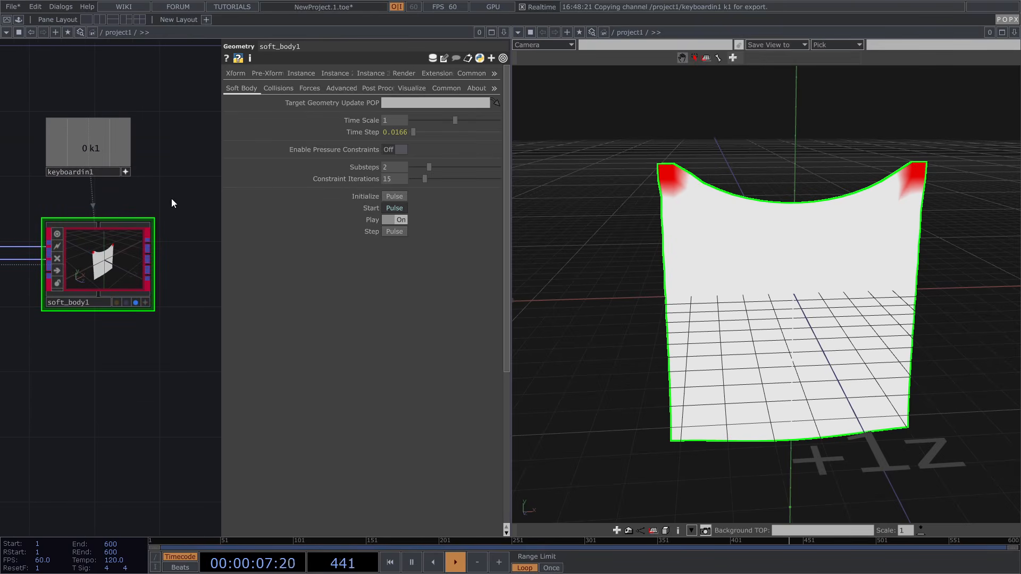
{"action": "scroll", "coordinate": [139, 243], "scroll_direction": "down", "scroll_amount": 5}
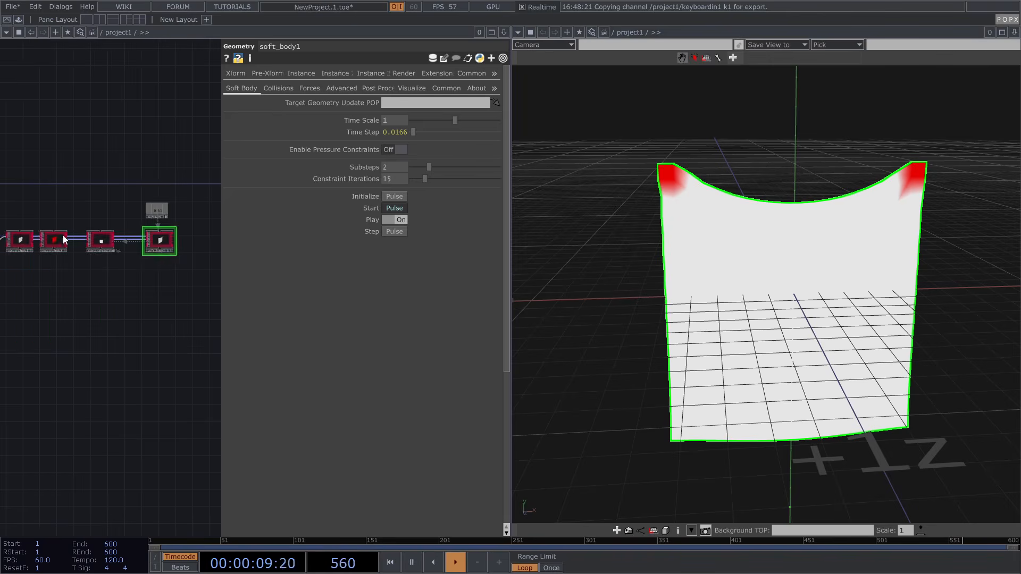
{"action": "left_click_drag", "start_coordinate": [31, 195], "coordinate": [218, 183]}
{"action": "scroll", "coordinate": [94, 234], "scroll_direction": "up", "scroll_amount": 5}
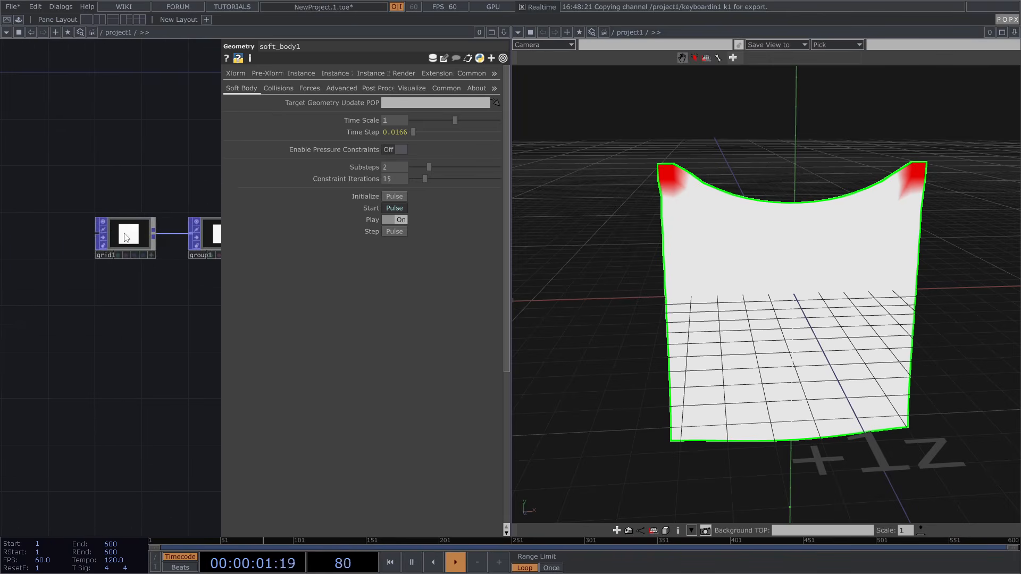
{"action": "left_click_drag", "start_coordinate": [123, 235], "coordinate": [76, 237]}
{"action": "left_click", "coordinate": [76, 239]}
{"action": "left_click", "coordinate": [409, 126]}
{"action": "type", "text": "50"}
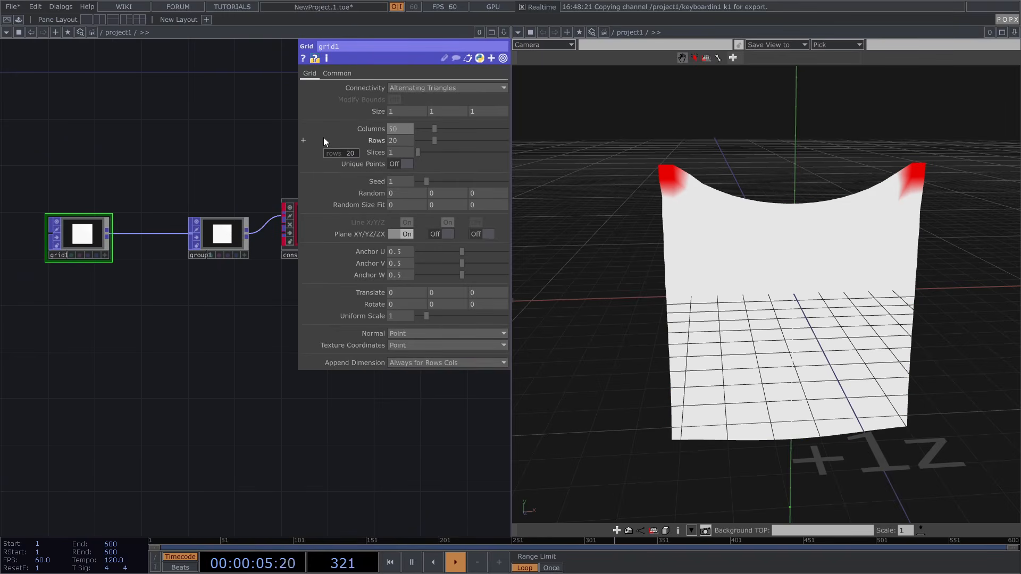
{"action": "key", "text": "Tab"}
{"action": "type", "text": "50"}
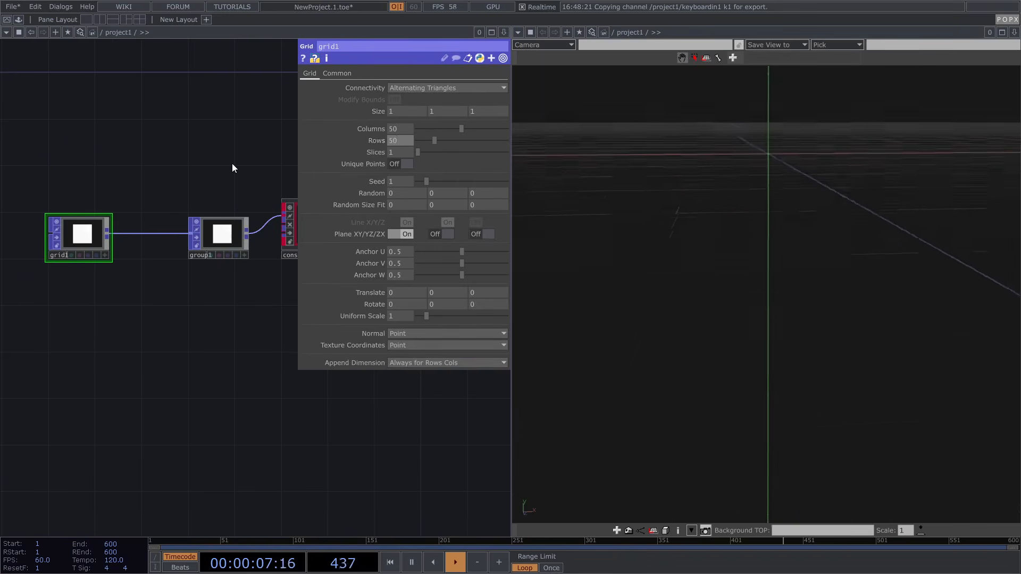
{"action": "key", "text": "Return"}
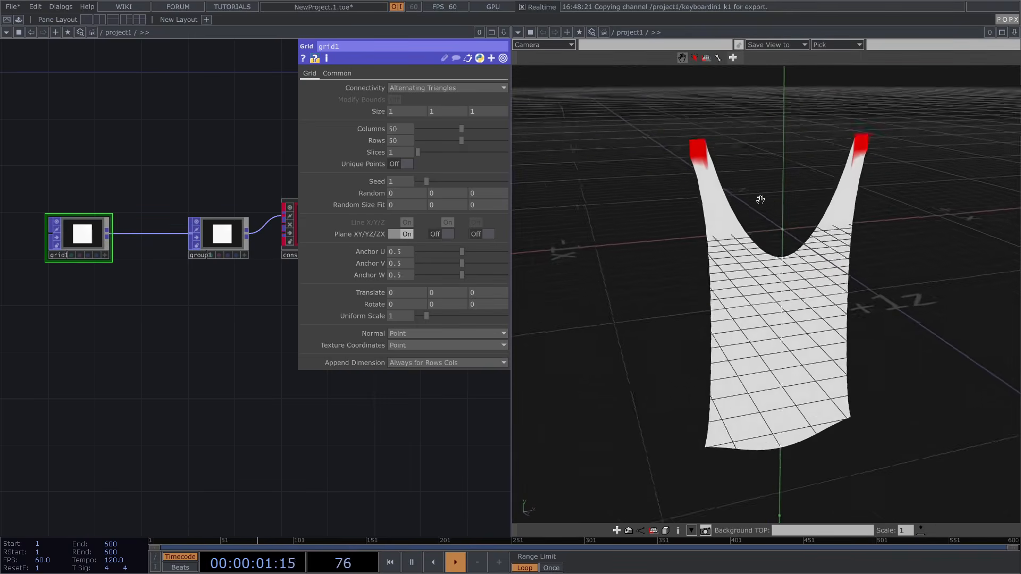
Turn the 3D view toward the cloth and bring keyboardin1 and soft_body1 into view
{"action": "left_click_drag", "start_coordinate": [762, 200], "coordinate": [745, 196]}
{"action": "left_click_drag", "start_coordinate": [282, 446], "coordinate": [43, 458]}
{"action": "left_click_drag", "start_coordinate": [272, 417], "coordinate": [151, 456]}
{"action": "left_click_drag", "start_coordinate": [224, 404], "coordinate": [151, 423]}
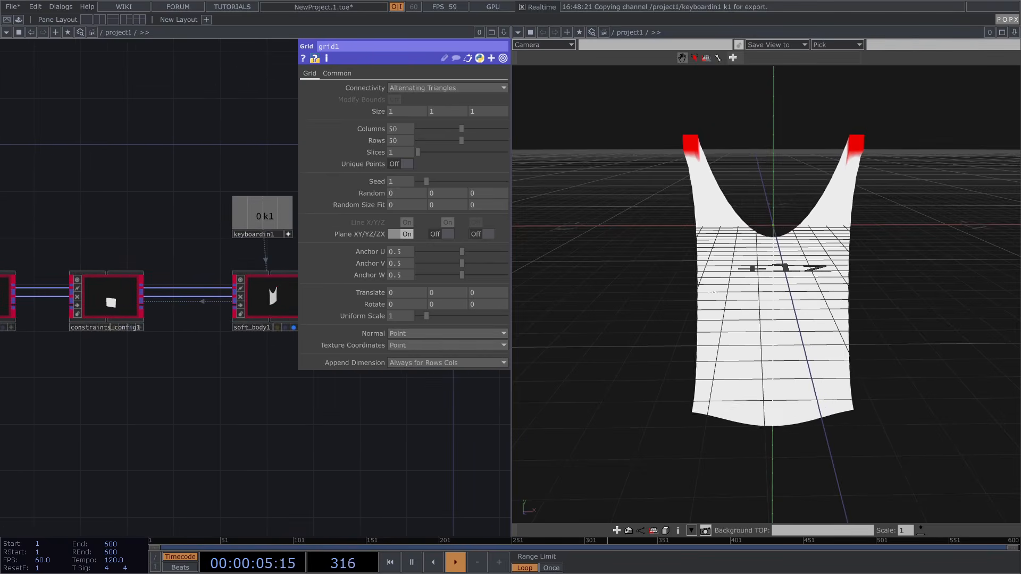
Raise soft_body1's Constraint Iterations to 42 and check the tighter cloth in the viewer
{"action": "left_click", "coordinate": [254, 303]}
{"action": "left_click", "coordinate": [310, 88]}
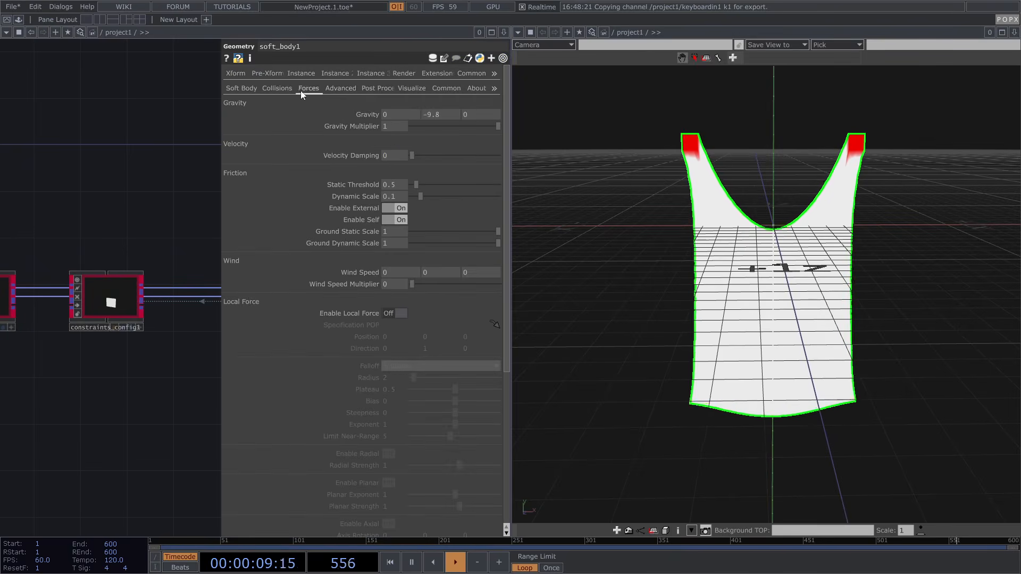
{"action": "left_click", "coordinate": [244, 89]}
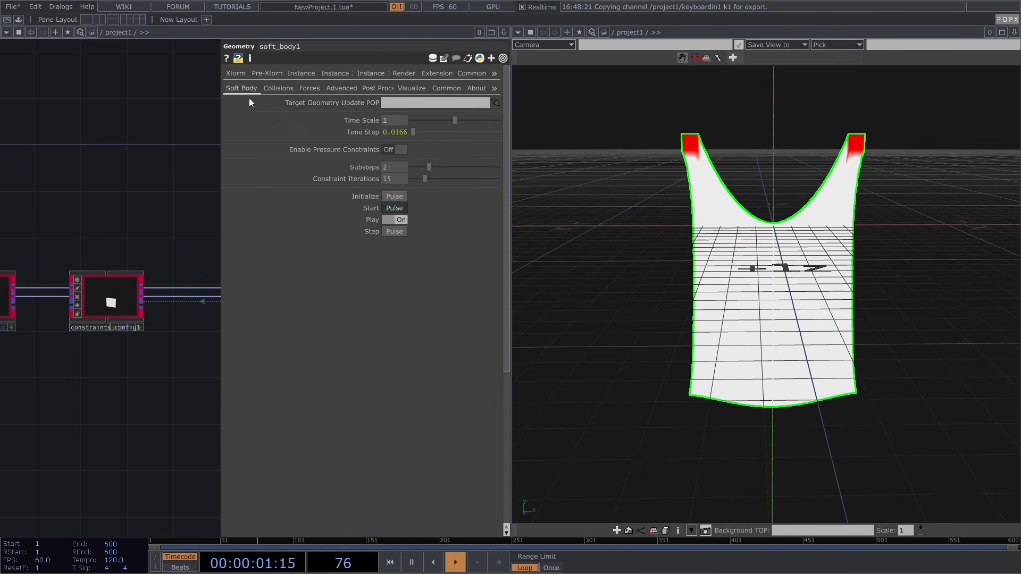
{"action": "left_click_drag", "start_coordinate": [445, 179], "coordinate": [449, 178]}
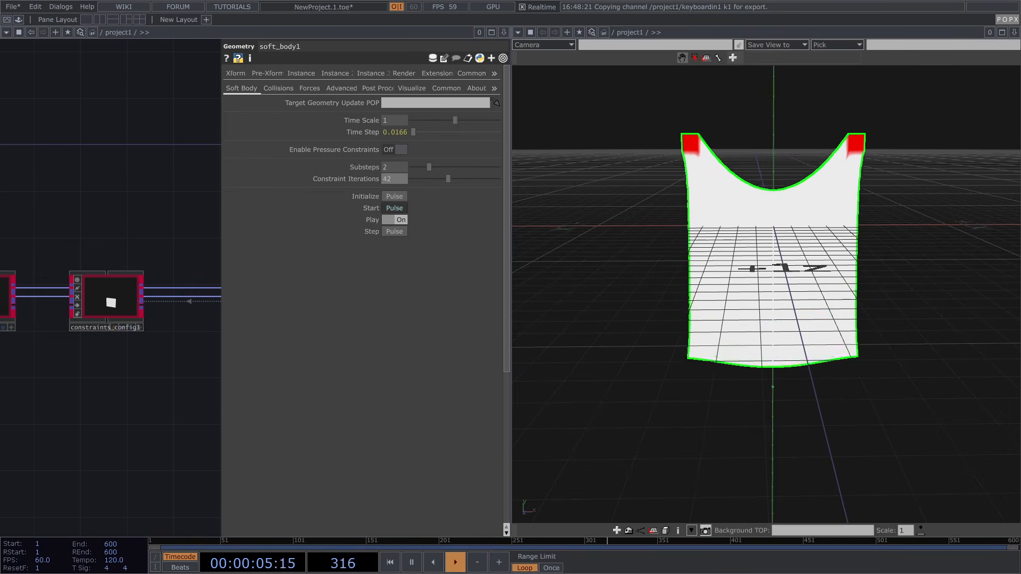
{"action": "left_click_drag", "start_coordinate": [760, 131], "coordinate": [759, 159]}
{"action": "scroll", "coordinate": [760, 160], "scroll_direction": "up", "scroll_amount": 2}
{"action": "scroll", "coordinate": [759, 159], "scroll_direction": "up", "scroll_amount": 2}
{"action": "left_click_drag", "start_coordinate": [758, 260], "coordinate": [759, 224]}
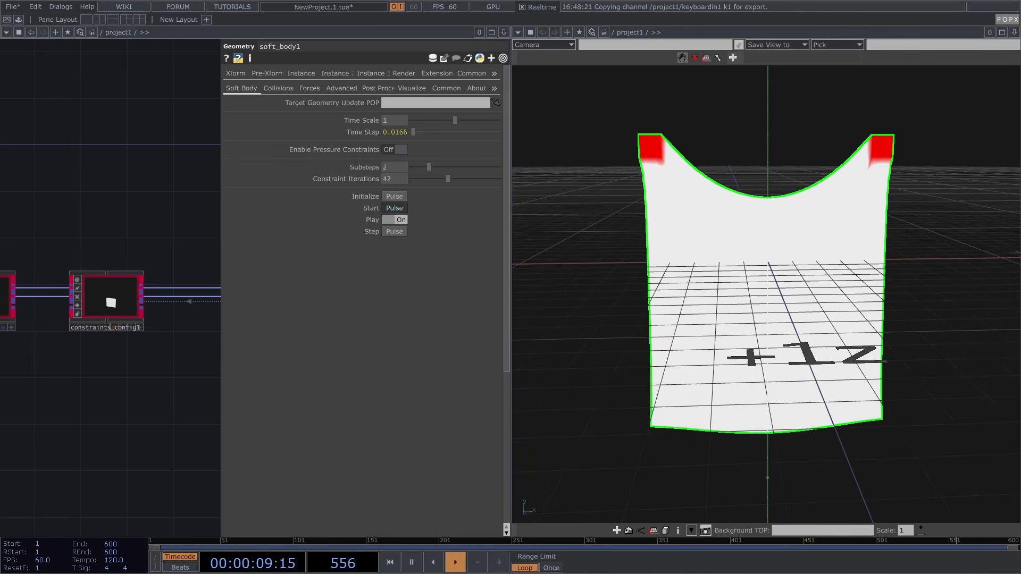
Show soft_body1's Forces page and pan the network toward constraints2
{"action": "left_click", "coordinate": [145, 227]}
{"action": "scroll", "coordinate": [531, 229], "scroll_direction": "down", "scroll_amount": 3}
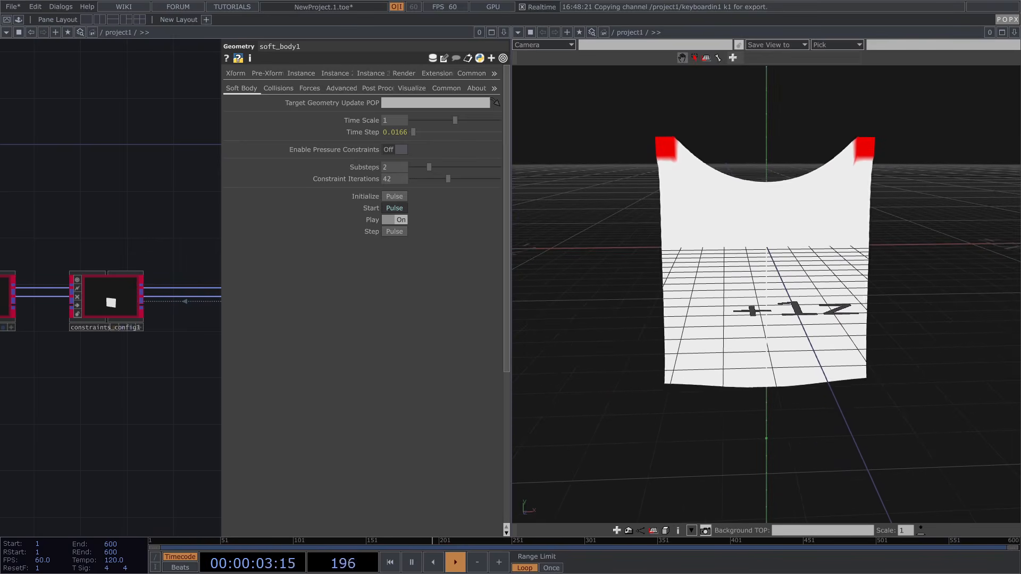
{"action": "left_click", "coordinate": [313, 88]}
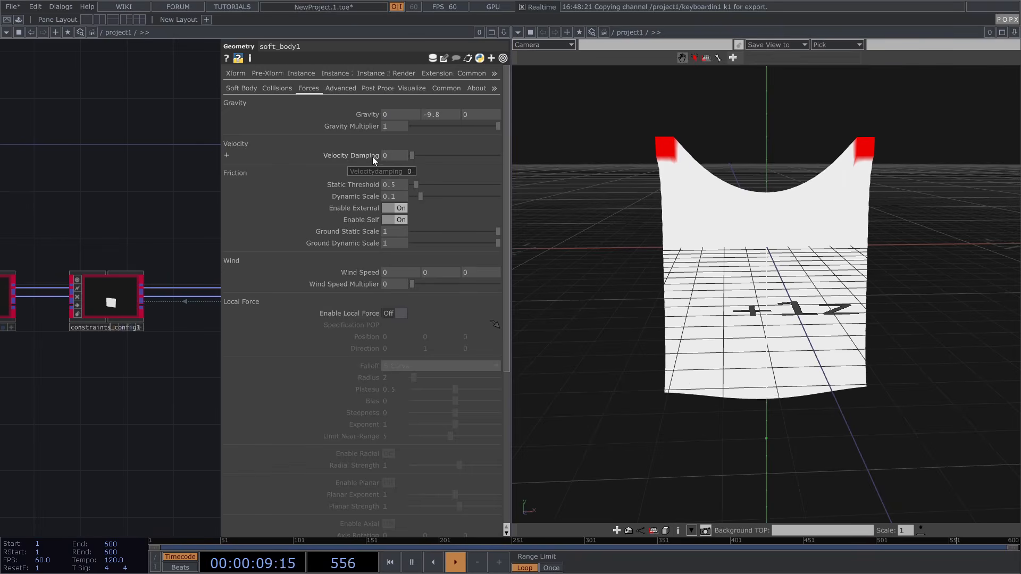
{"action": "scroll", "coordinate": [167, 171], "scroll_direction": "down", "scroll_amount": 3}
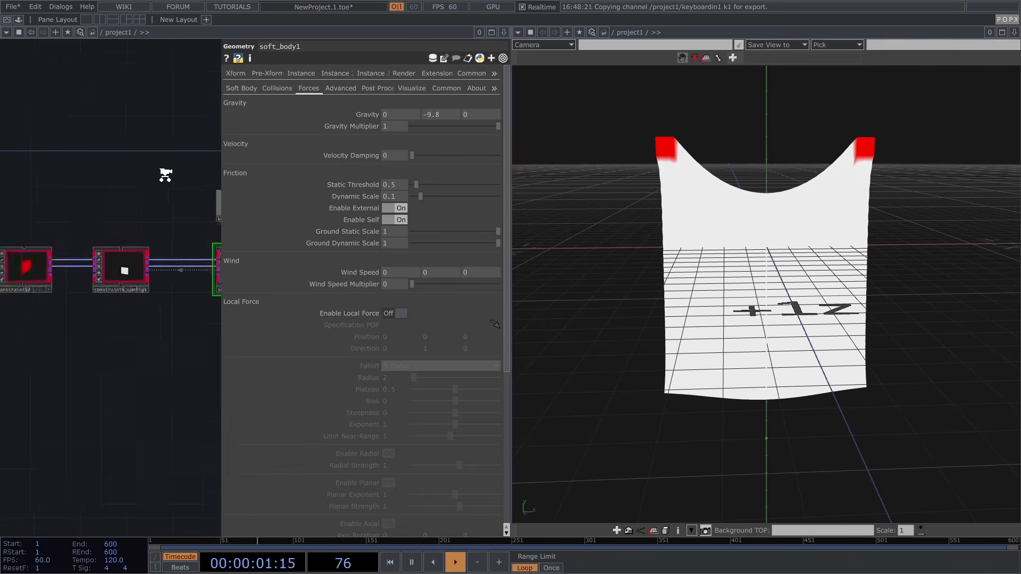
{"action": "left_click_drag", "start_coordinate": [109, 177], "coordinate": [156, 170]}
{"action": "scroll", "coordinate": [182, 209], "scroll_direction": "up", "scroll_amount": 5}
On constraints2's Geometry page, raise Tangent Drag from 0.1 to 2.47
{"action": "left_click", "coordinate": [167, 244]}
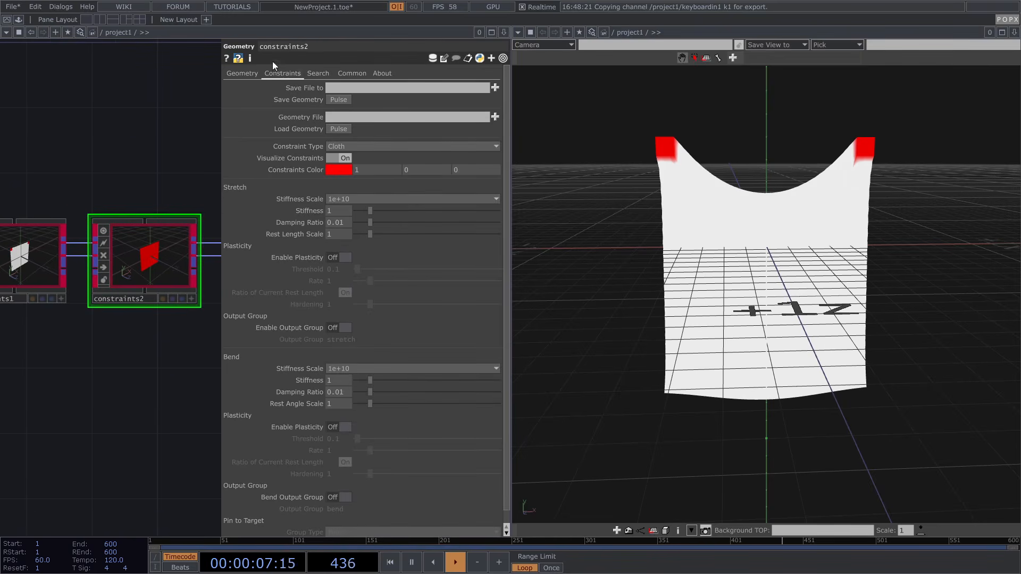
{"action": "left_click", "coordinate": [250, 75]}
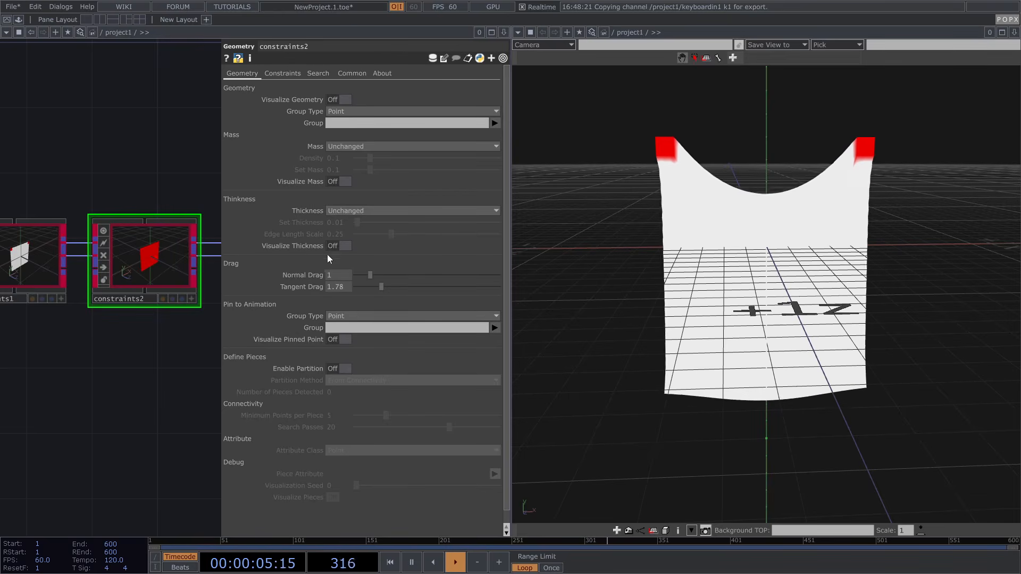
{"action": "left_click", "coordinate": [391, 286]}
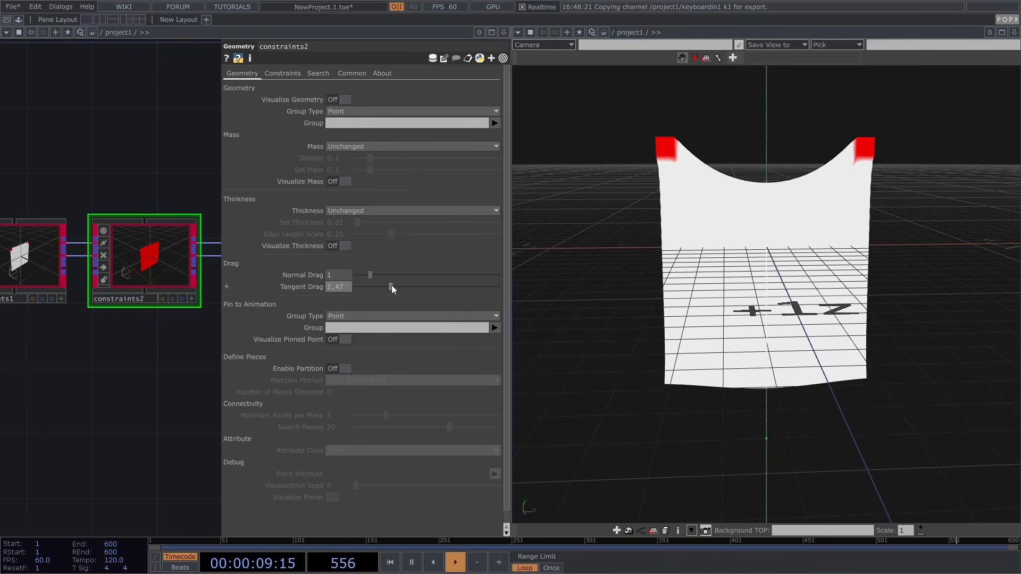
{"action": "key", "text": "h"}
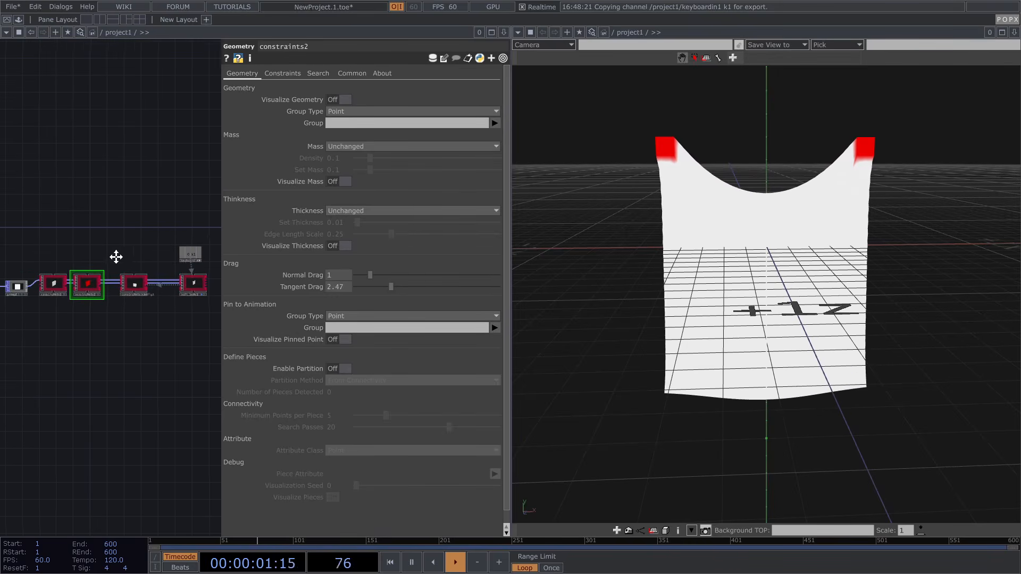
{"action": "scroll", "coordinate": [198, 291], "scroll_direction": "up", "scroll_amount": 3}
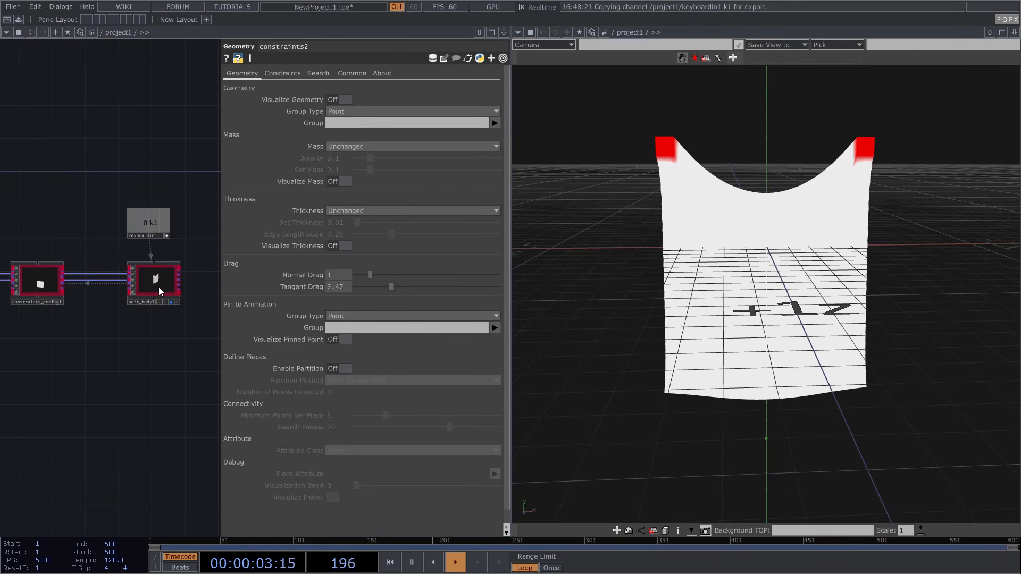
Orbit around the cloth, clear the selection and close the parameter window
{"action": "left_click", "coordinate": [159, 286]}
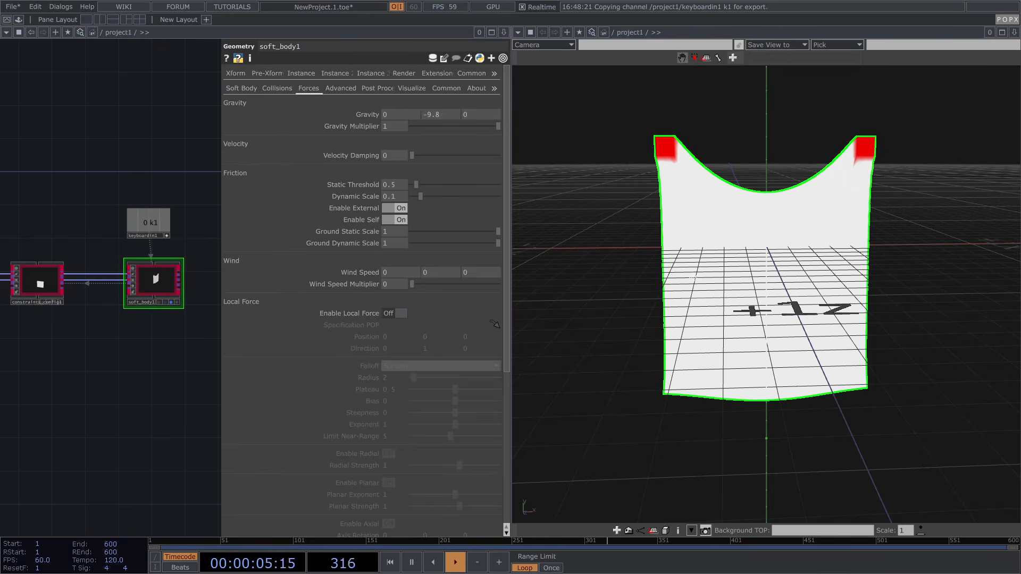
{"action": "left_click_drag", "start_coordinate": [753, 249], "coordinate": [711, 260]}
{"action": "left_click", "coordinate": [170, 365]}
{"action": "key", "text": "p"}
Move grid1 and group1 to the left of the network, side by side
{"action": "left_click_drag", "start_coordinate": [69, 395], "coordinate": [338, 349]}
{"action": "left_click_drag", "start_coordinate": [186, 356], "coordinate": [346, 352]}
{"action": "left_click_drag", "start_coordinate": [191, 285], "coordinate": [308, 286]}
{"action": "scroll", "coordinate": [199, 233], "scroll_direction": "up", "scroll_amount": 3}
{"action": "left_click_drag", "start_coordinate": [205, 254], "coordinate": [235, 261]}
{"action": "left_click_drag", "start_coordinate": [343, 259], "coordinate": [147, 259]}
{"action": "left_click_drag", "start_coordinate": [337, 326], "coordinate": [261, 324]}
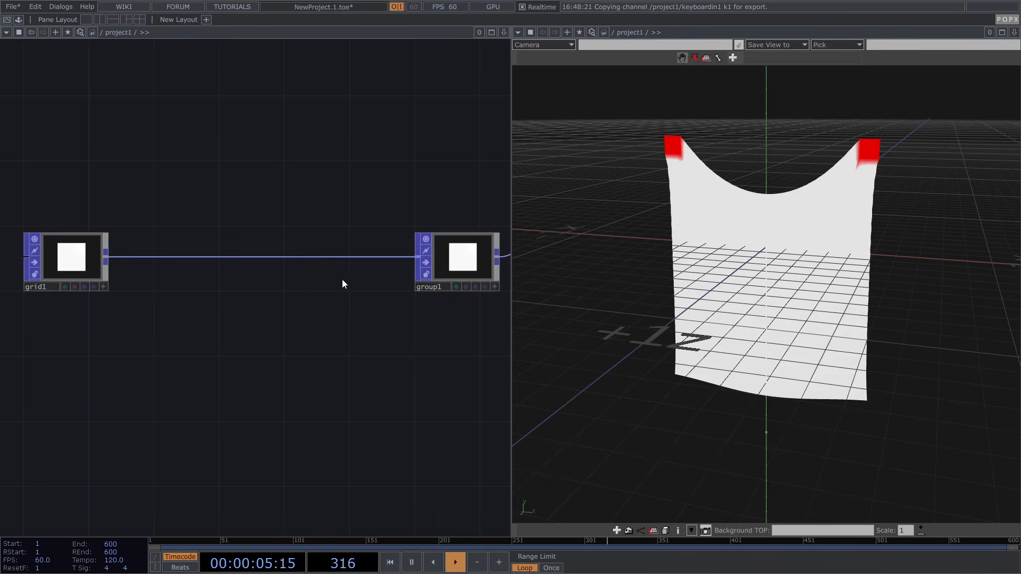
{"action": "left_click_drag", "start_coordinate": [465, 268], "coordinate": [206, 265]}
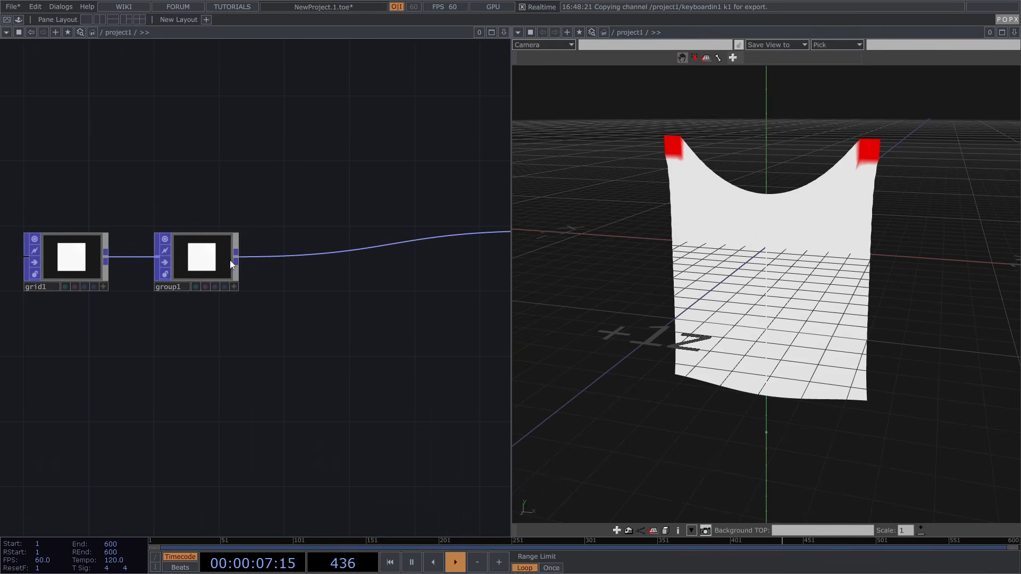
{"action": "scroll", "coordinate": [208, 262], "scroll_direction": "up", "scroll_amount": 5}
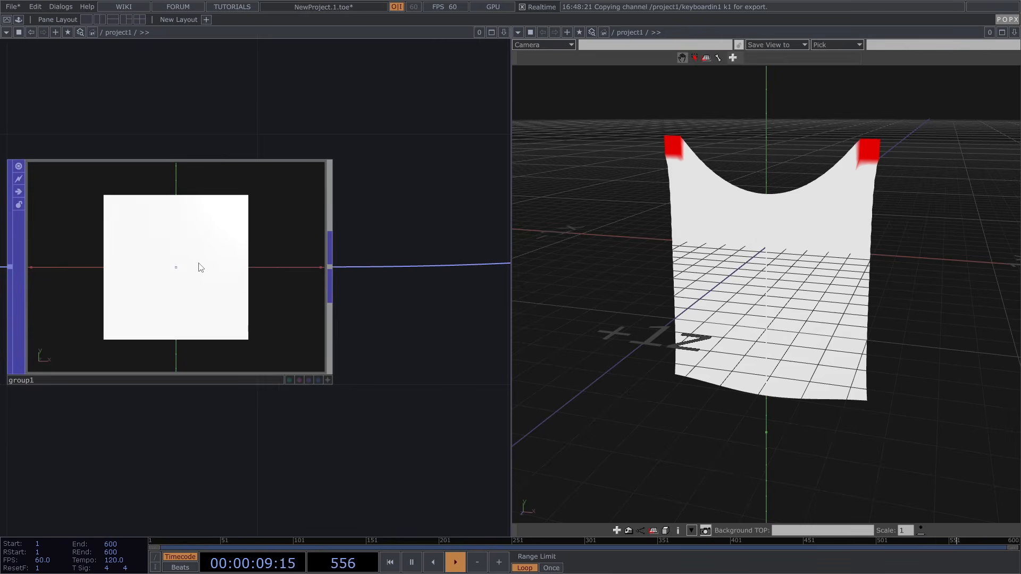
{"action": "scroll", "coordinate": [319, 324], "scroll_direction": "down", "scroll_amount": 5}
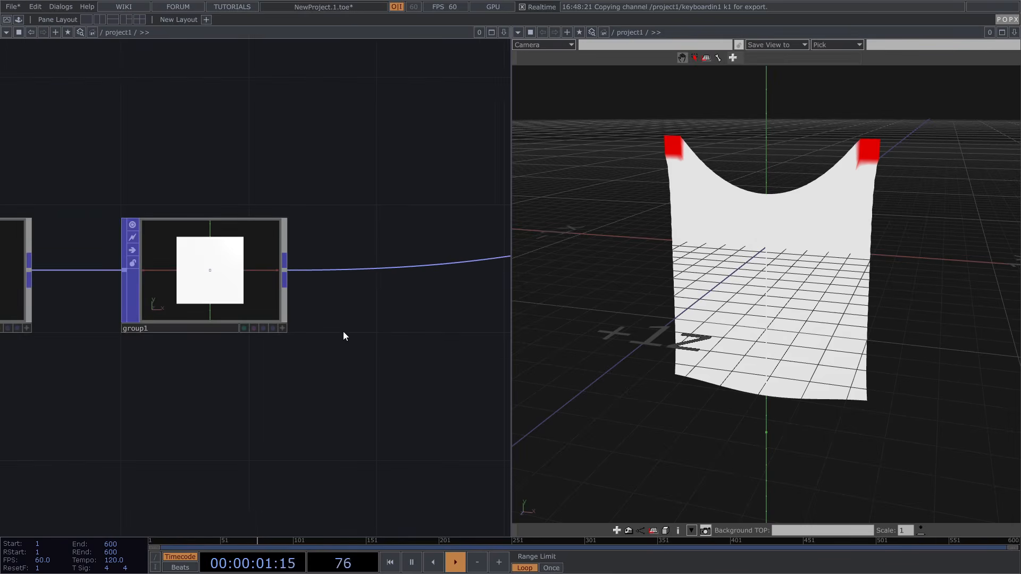
Add a Group POP, group2, branching from group1 below and to its right
{"action": "key", "text": "Tab"}
{"action": "type", "text": "gr"}
{"action": "left_click", "coordinate": [275, 196]}
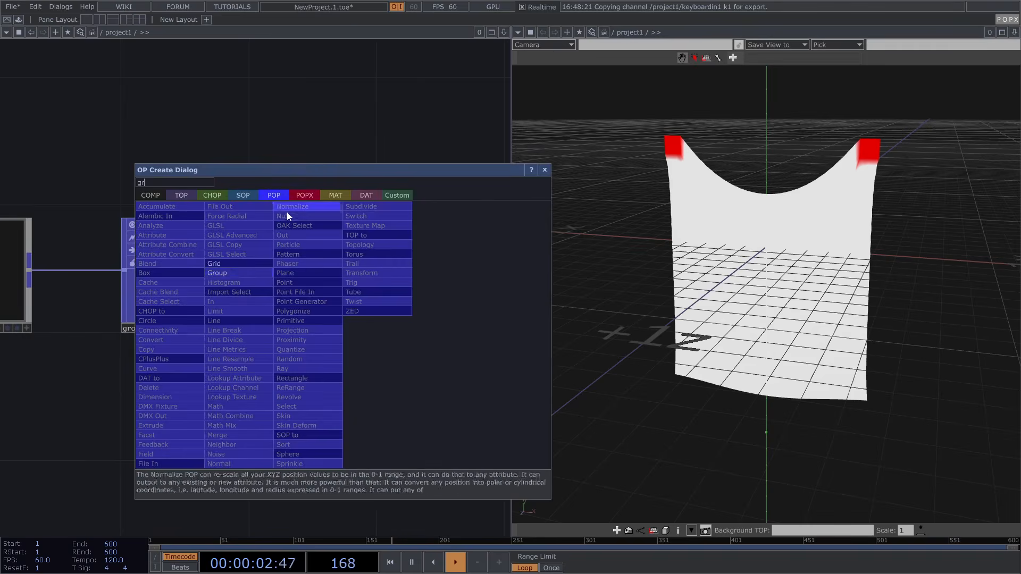
{"action": "left_click", "coordinate": [234, 274]}
{"action": "left_click", "coordinate": [398, 343]}
{"action": "left_click_drag", "start_coordinate": [290, 272], "coordinate": [295, 332]}
{"action": "left_click_drag", "start_coordinate": [371, 218], "coordinate": [321, 208]}
{"action": "scroll", "coordinate": [322, 208], "scroll_direction": "down", "scroll_amount": 3}
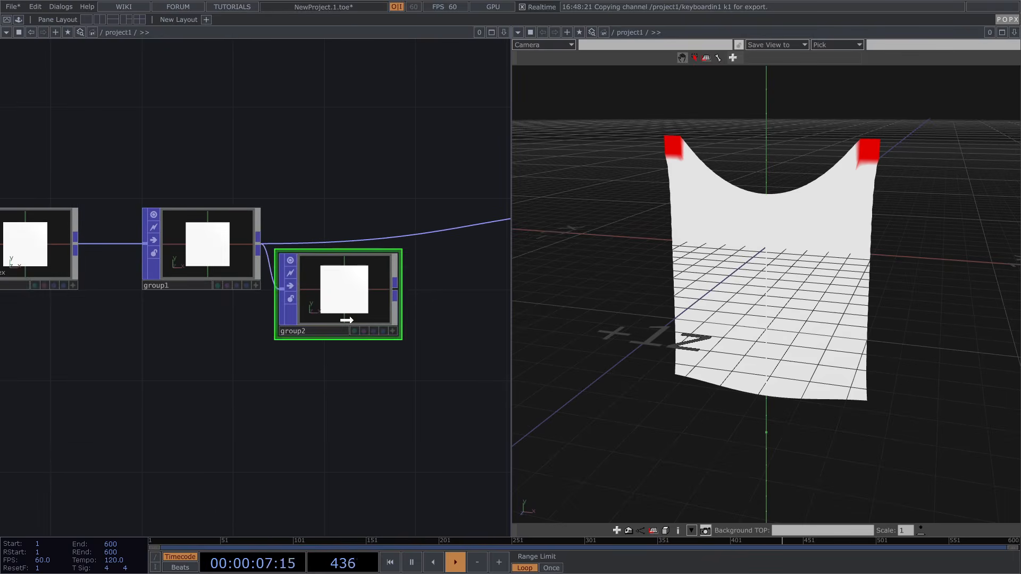
{"action": "left_click_drag", "start_coordinate": [345, 313], "coordinate": [358, 325]}
Name group2's group 'noise' and build it from the inverted pinned group
{"action": "type", "text": "p1"}
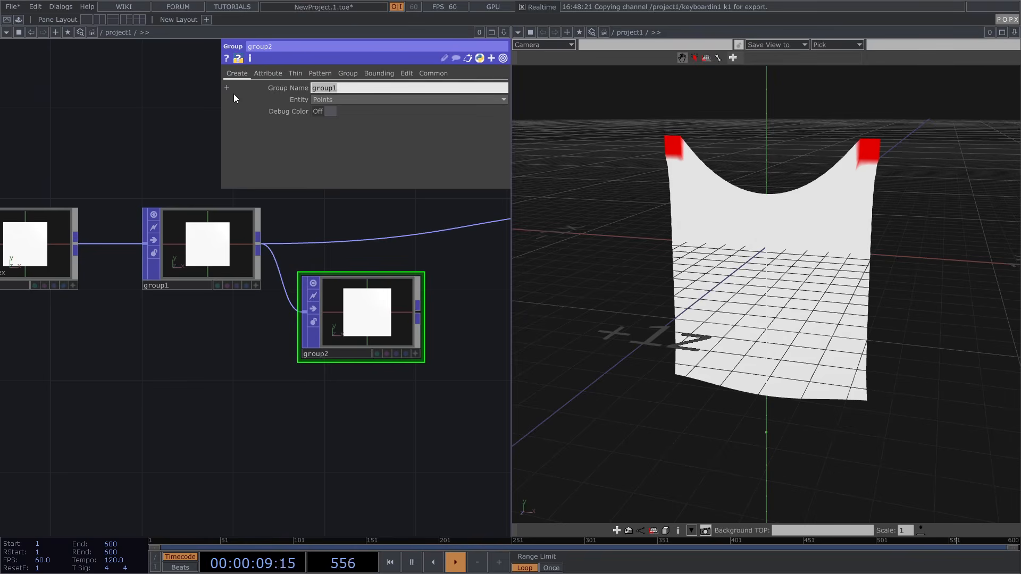
{"action": "type", "text": "noise"}
{"action": "key", "text": "Return"}
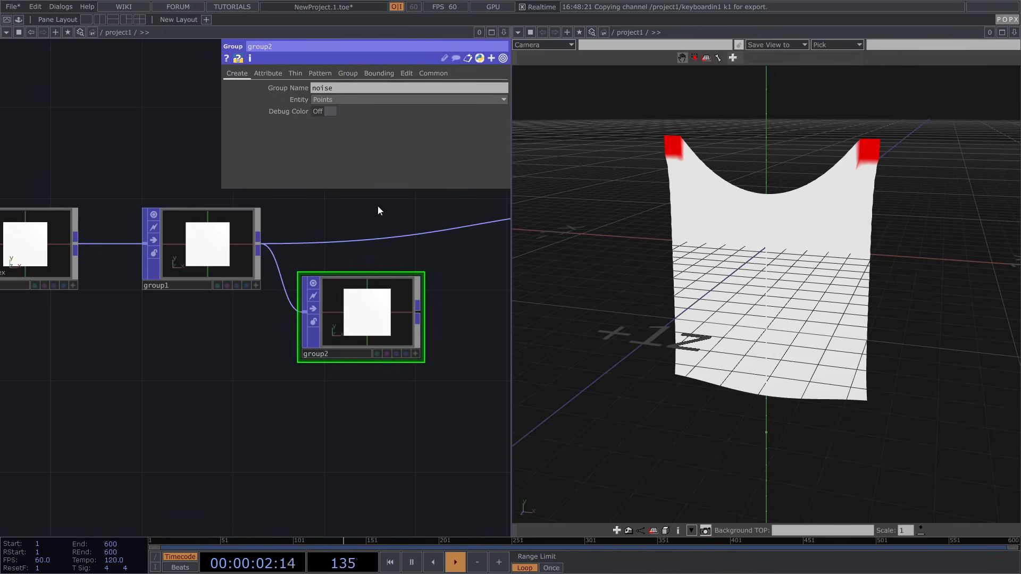
{"action": "left_click", "coordinate": [346, 75]}
{"action": "left_click", "coordinate": [504, 114]}
{"action": "left_click", "coordinate": [503, 123]}
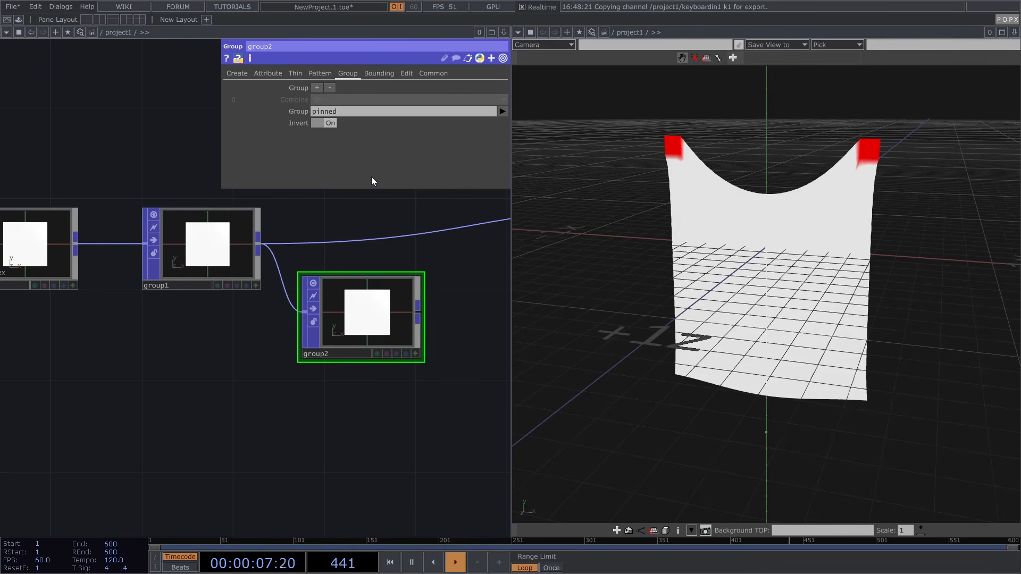
{"action": "left_click_drag", "start_coordinate": [421, 219], "coordinate": [319, 214]}
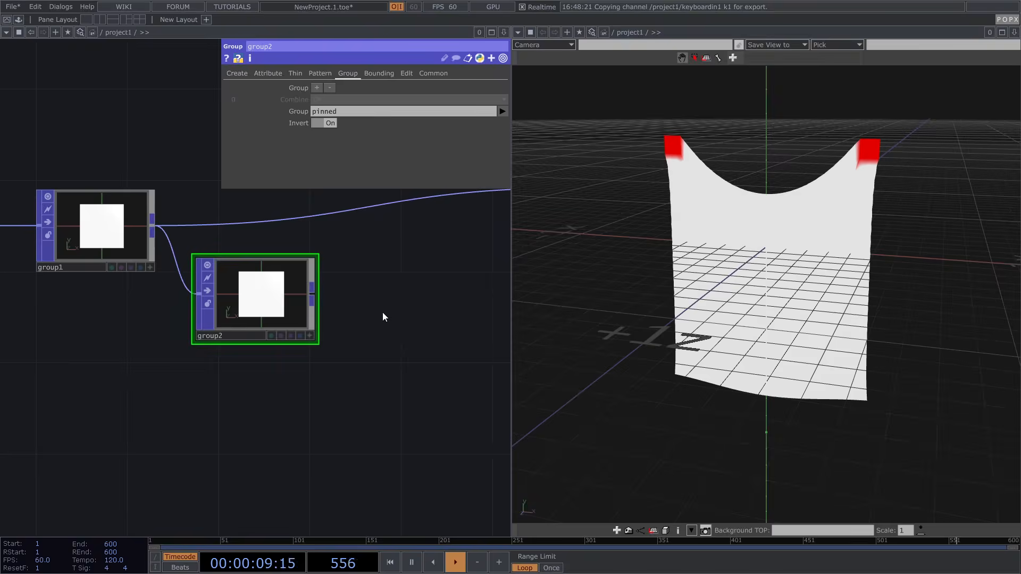
{"action": "key", "text": "Tab"}
Add a Noise POP, noise1, after group2 and limit it to the noise group
{"action": "left_click", "coordinate": [283, 427]}
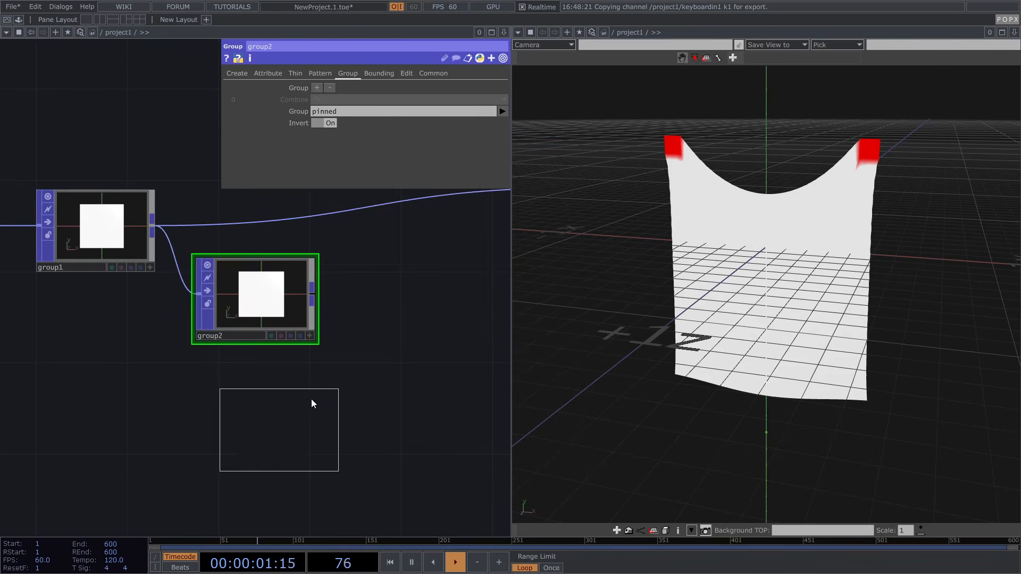
{"action": "left_click", "coordinate": [409, 296]}
{"action": "left_click_drag", "start_coordinate": [314, 290], "coordinate": [353, 297]}
{"action": "left_click_drag", "start_coordinate": [331, 399], "coordinate": [227, 435]}
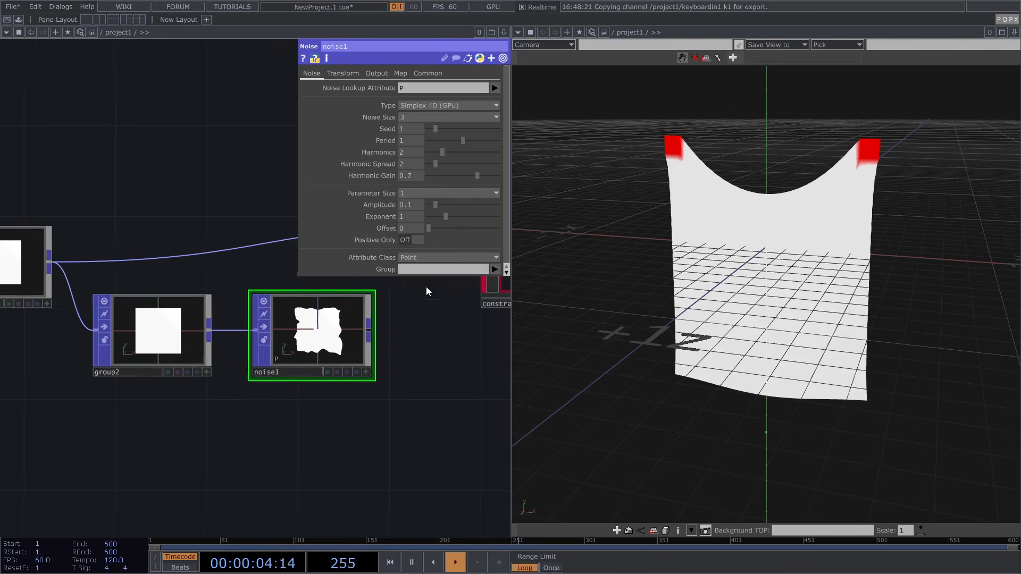
{"action": "left_click", "coordinate": [494, 270]}
{"action": "left_click", "coordinate": [501, 291]}
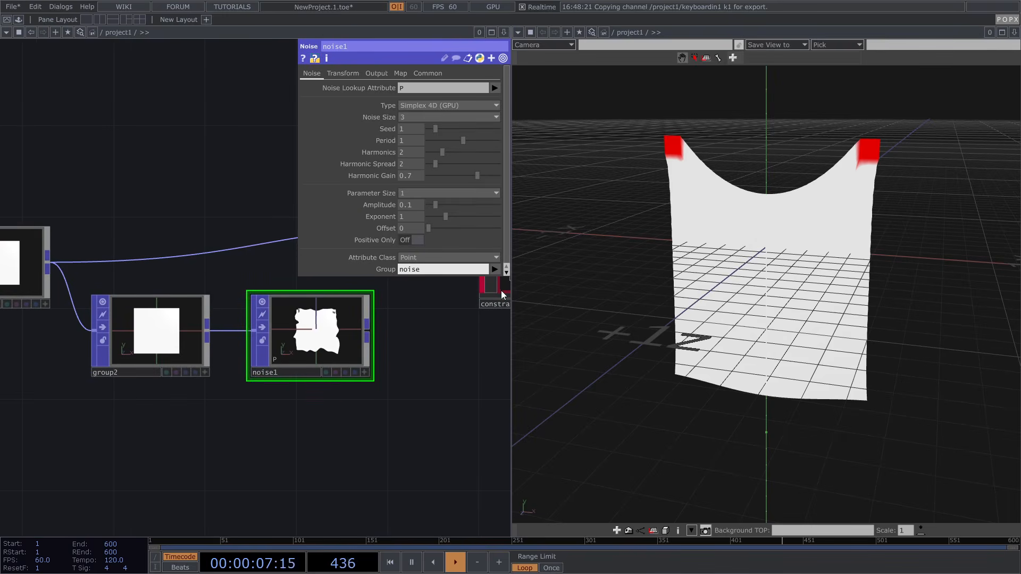
Set noise1's Amplitude to 0.025 and Period to 0.5, and wire it into constraints1
{"action": "type", "text": "0.025"}
{"action": "left_click", "coordinate": [426, 329]}
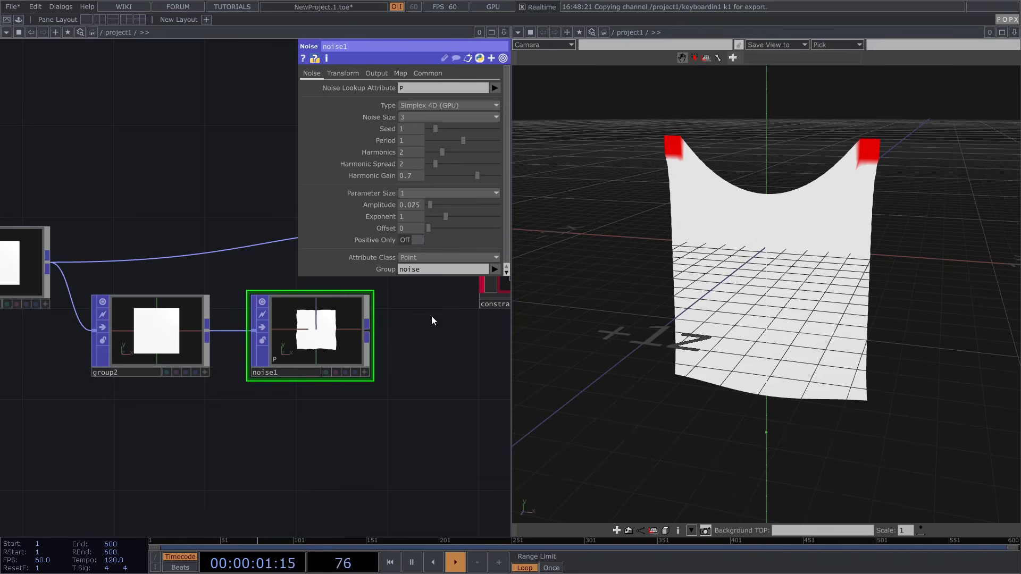
{"action": "left_click_drag", "start_coordinate": [424, 309], "coordinate": [387, 329]}
{"action": "left_click", "coordinate": [445, 140]}
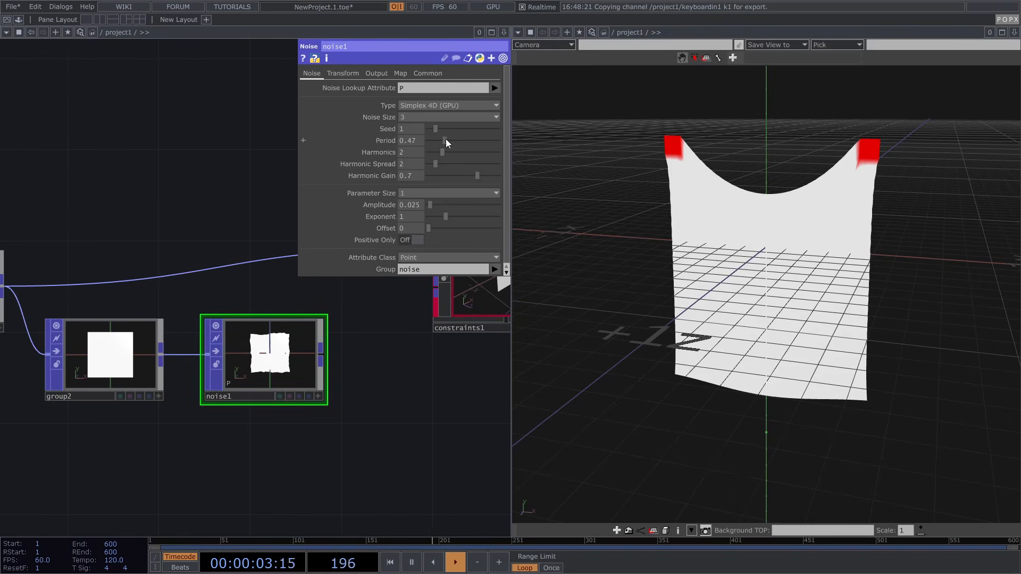
{"action": "left_click", "coordinate": [446, 139]}
{"action": "left_click_drag", "start_coordinate": [367, 343], "coordinate": [376, 323]}
{"action": "scroll", "coordinate": [329, 391], "scroll_direction": "down", "scroll_amount": 3}
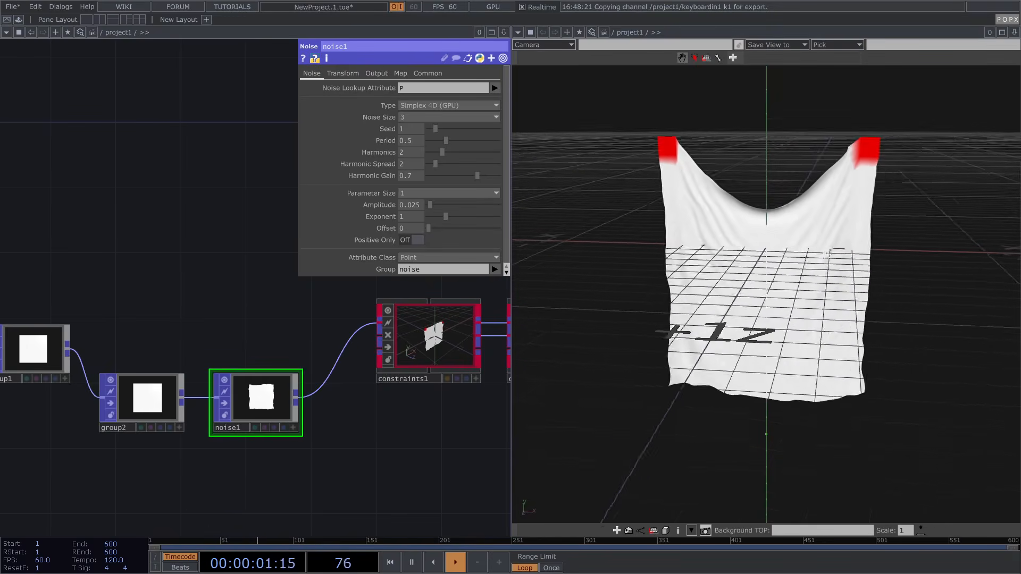
Orbit to a side view of the wrinkled cloth and show noise1's Output page
{"action": "scroll", "coordinate": [838, 254], "scroll_direction": "up", "scroll_amount": 3}
{"action": "scroll", "coordinate": [838, 254], "scroll_direction": "down", "scroll_amount": 2}
{"action": "left_click_drag", "start_coordinate": [839, 254], "coordinate": [777, 237]}
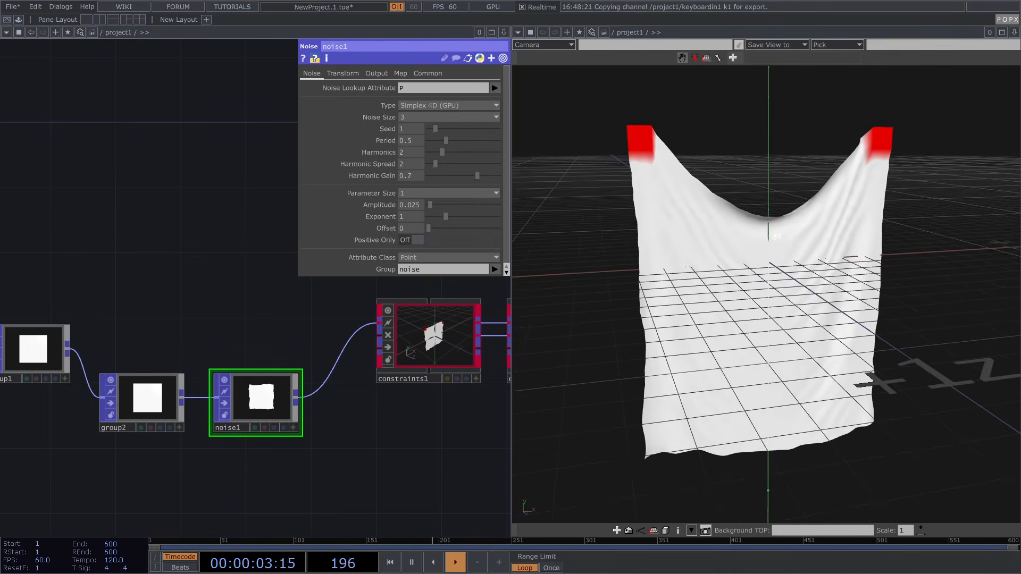
{"action": "right_click", "coordinate": [777, 237]}
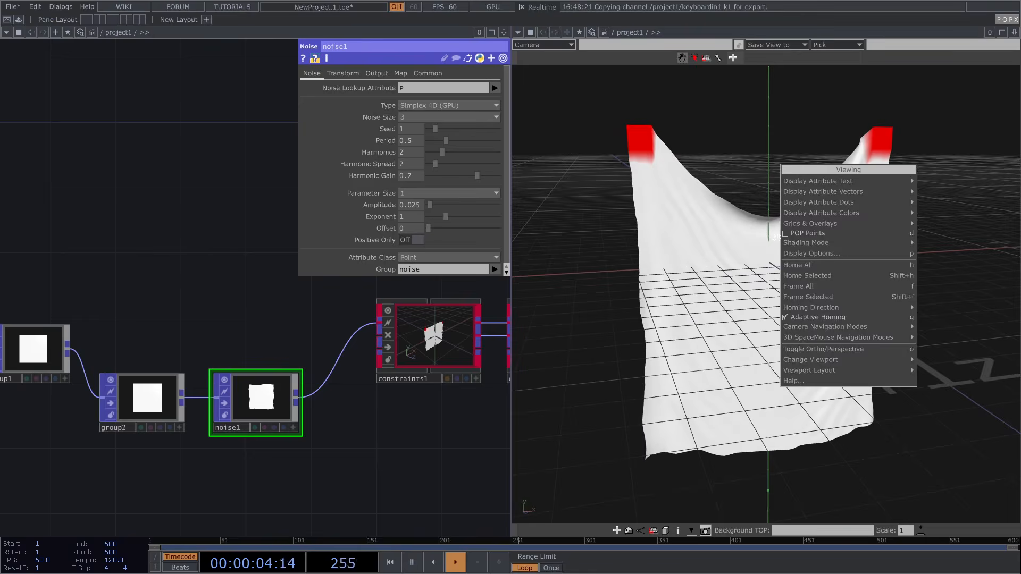
{"action": "left_click", "coordinate": [787, 318]}
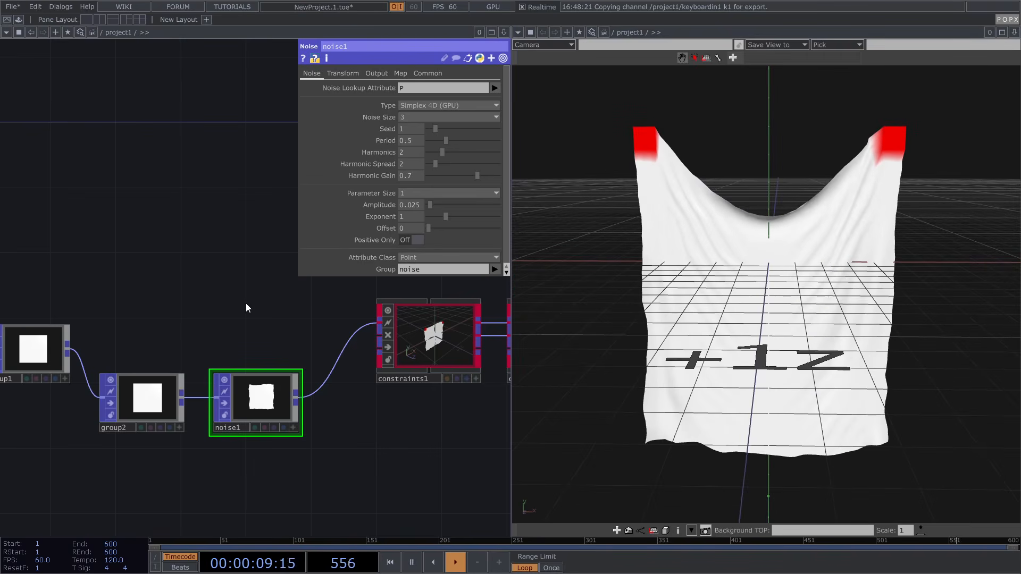
{"action": "left_click_drag", "start_coordinate": [822, 321], "coordinate": [692, 314]}
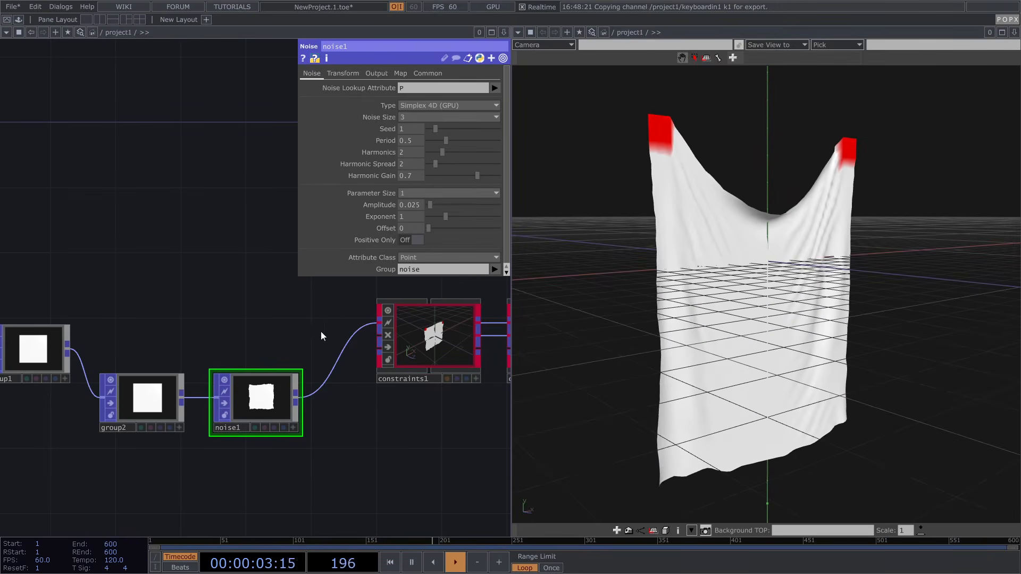
{"action": "left_click", "coordinate": [377, 74]}
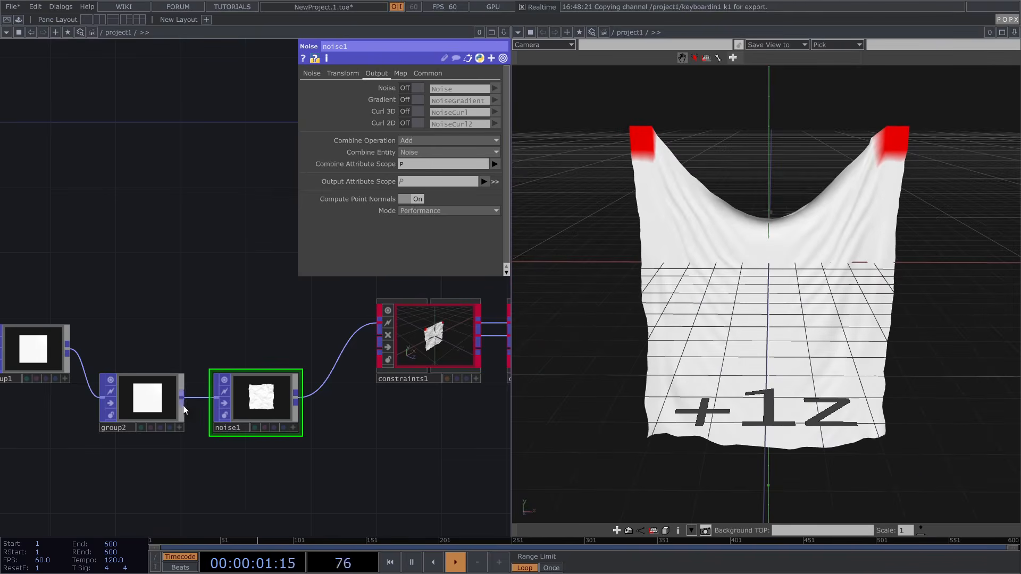
Try noise1 Amplitude 0.05, then restore 0.025 and set Period to 0.29
{"action": "left_click", "coordinate": [314, 74]}
{"action": "double_click", "coordinate": [424, 205]}
{"action": "type", "text": "05"}
{"action": "key", "text": "Return"}
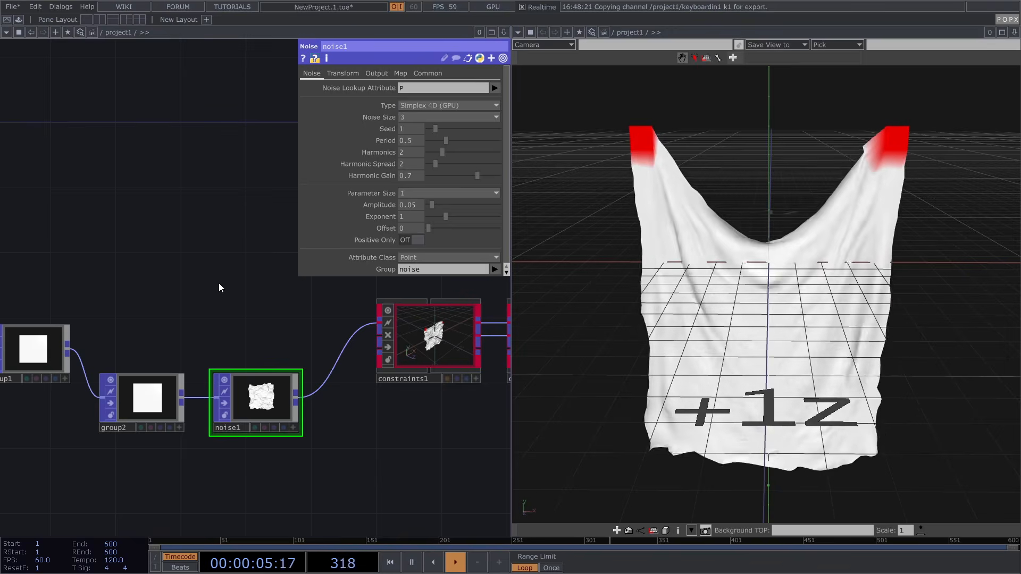
{"action": "left_click_drag", "start_coordinate": [445, 141], "coordinate": [439, 139]}
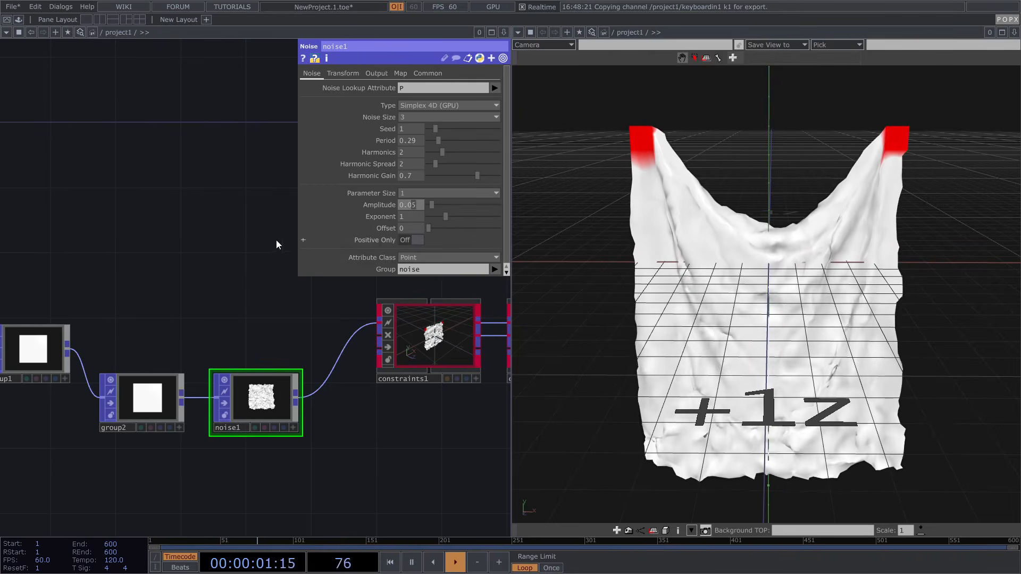
{"action": "type", "text": "25"}
{"action": "key", "text": "Return"}
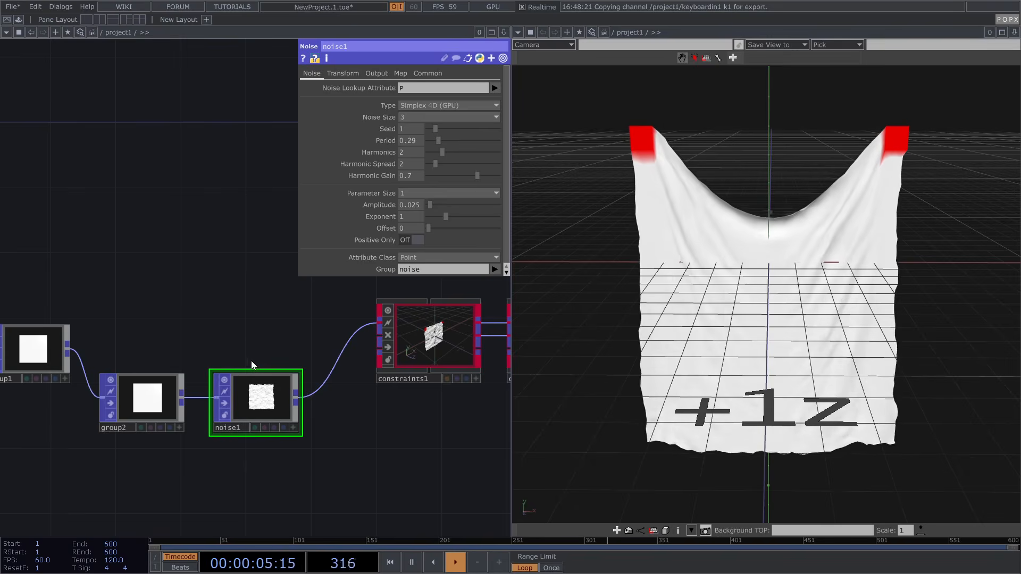
Set noise1's Seed to 3.27 and pan over to soft_body1 and keyboardin1
{"action": "scroll", "coordinate": [249, 362], "scroll_direction": "down", "scroll_amount": 2}
{"action": "left_click_drag", "start_coordinate": [435, 128], "coordinate": [452, 128]}
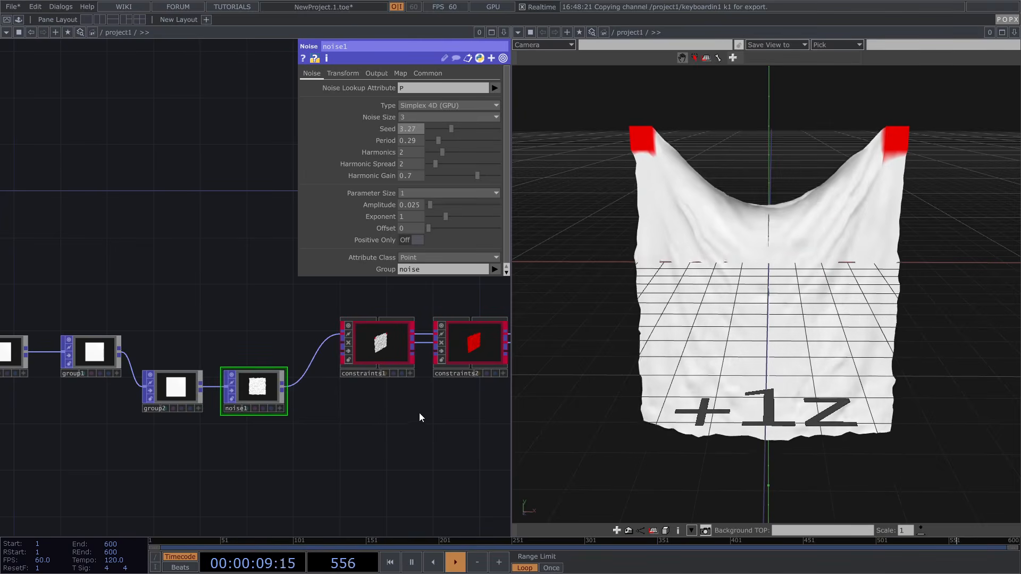
{"action": "left_click_drag", "start_coordinate": [394, 417], "coordinate": [258, 419]}
{"action": "scroll", "coordinate": [258, 419], "scroll_direction": "down", "scroll_amount": 3}
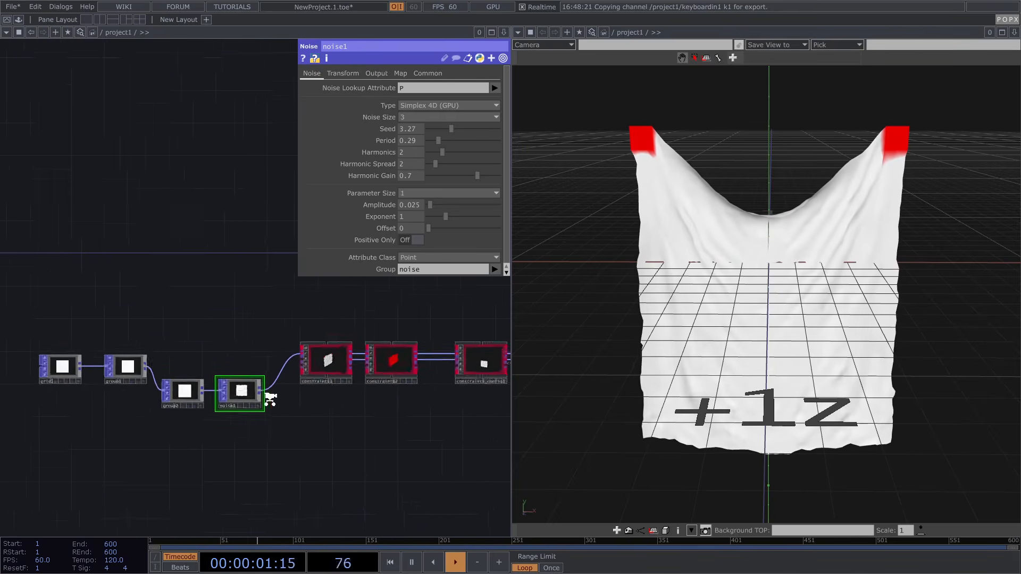
{"action": "left_click_drag", "start_coordinate": [423, 332], "coordinate": [266, 334]}
Review soft_body1's Forces page (Gravity 0, -9.8, 0), then close its parameter panel
{"action": "scroll", "coordinate": [457, 362], "scroll_direction": "up", "scroll_amount": 4}
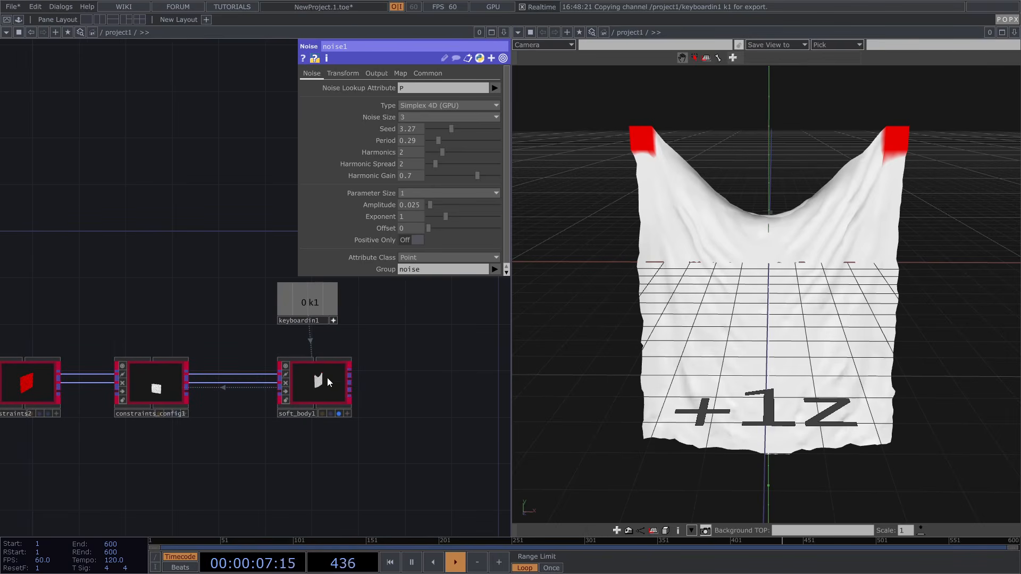
{"action": "left_click_drag", "start_coordinate": [414, 372], "coordinate": [406, 369]}
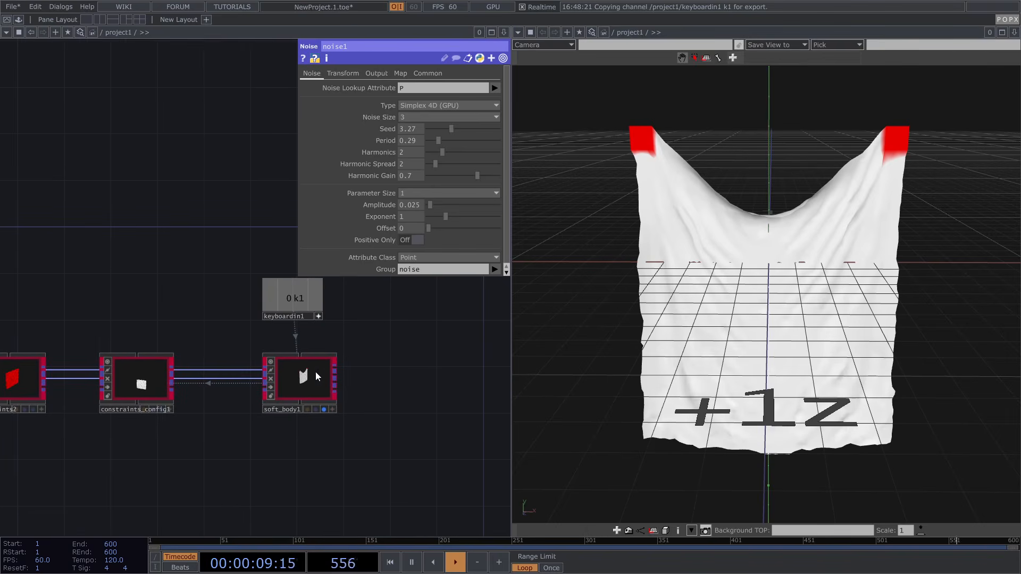
{"action": "left_click", "coordinate": [306, 381]}
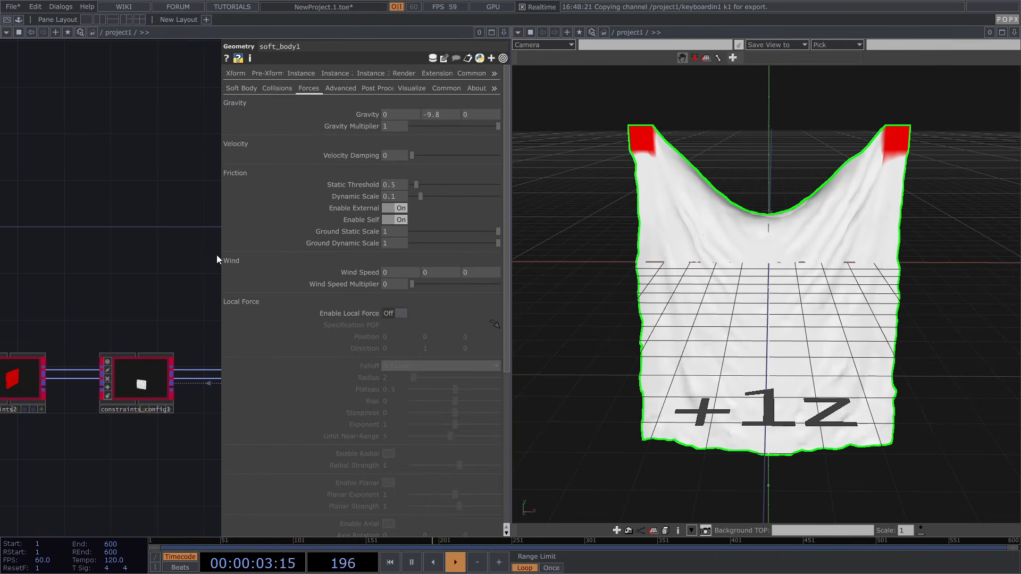
{"action": "left_click_drag", "start_coordinate": [167, 246], "coordinate": [144, 243]}
{"action": "scroll", "coordinate": [371, 267], "scroll_direction": "down", "scroll_amount": 7}
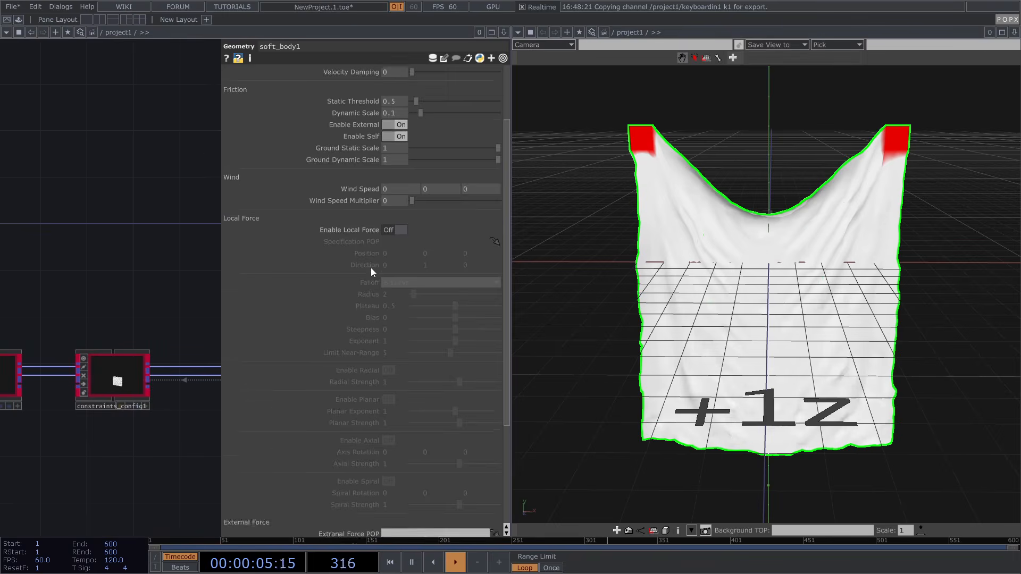
{"action": "scroll", "coordinate": [372, 269], "scroll_direction": "up", "scroll_amount": 7}
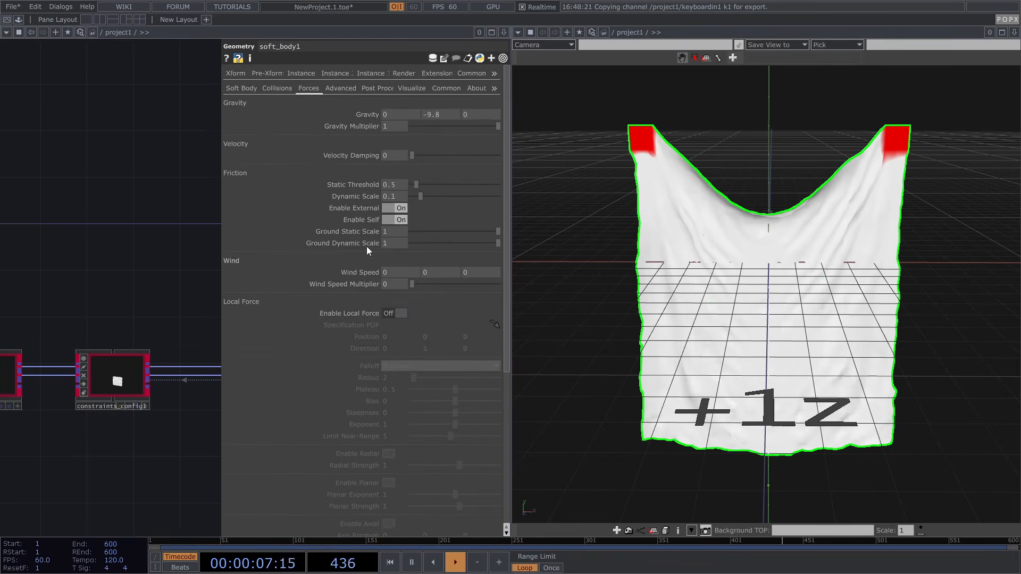
{"action": "scroll", "coordinate": [378, 221], "scroll_direction": "down", "scroll_amount": 5}
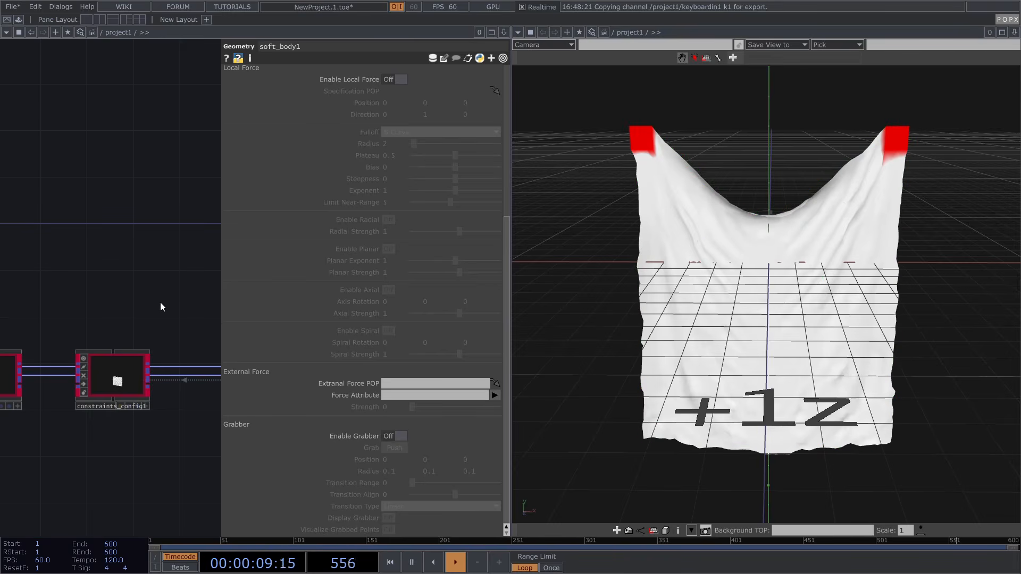
{"action": "key", "text": "p"}
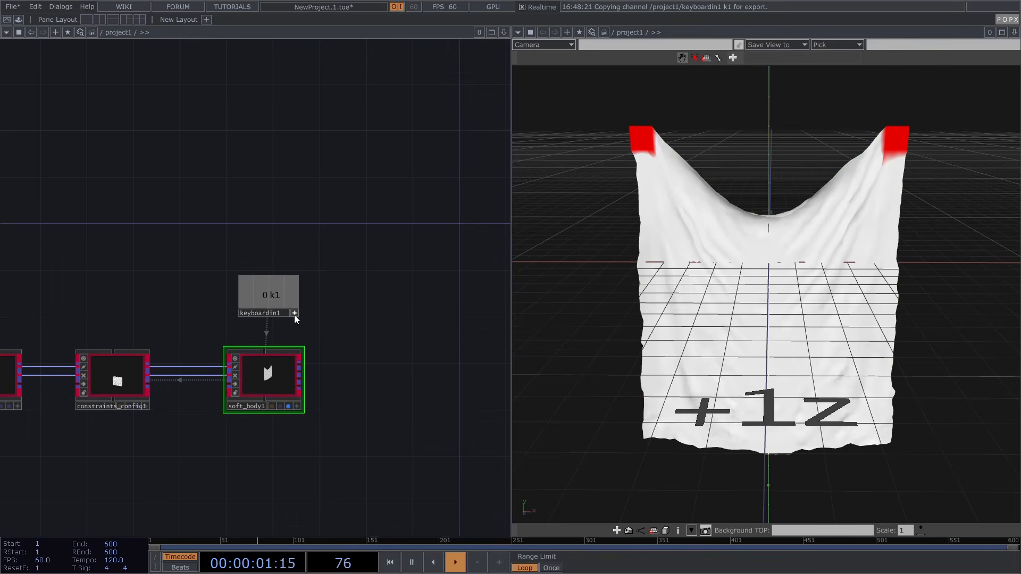
Add a Panel CHOP, panel1, below soft_body1
{"action": "left_click_drag", "start_coordinate": [401, 278], "coordinate": [358, 280]}
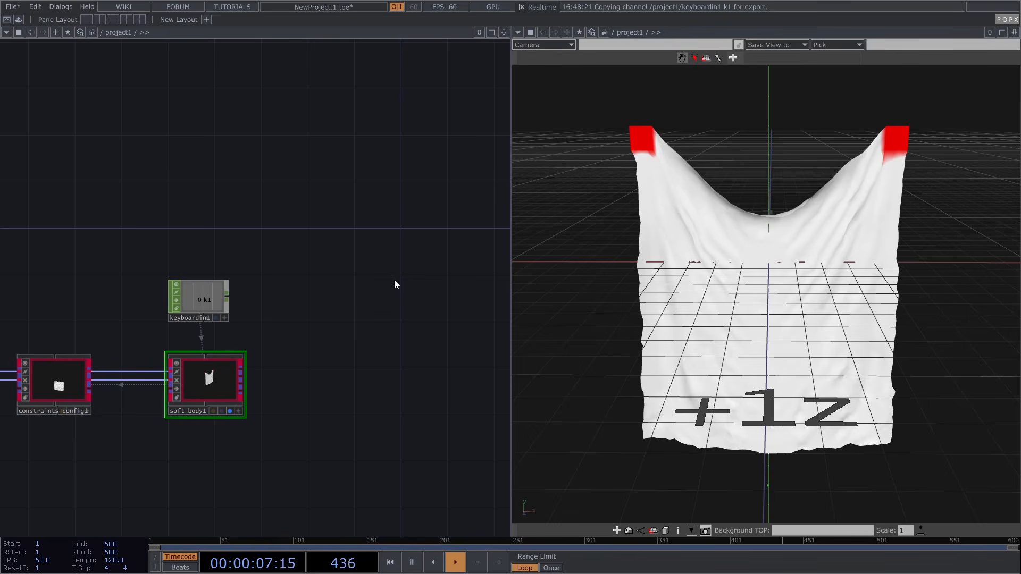
{"action": "left_click_drag", "start_coordinate": [424, 289], "coordinate": [403, 305]}
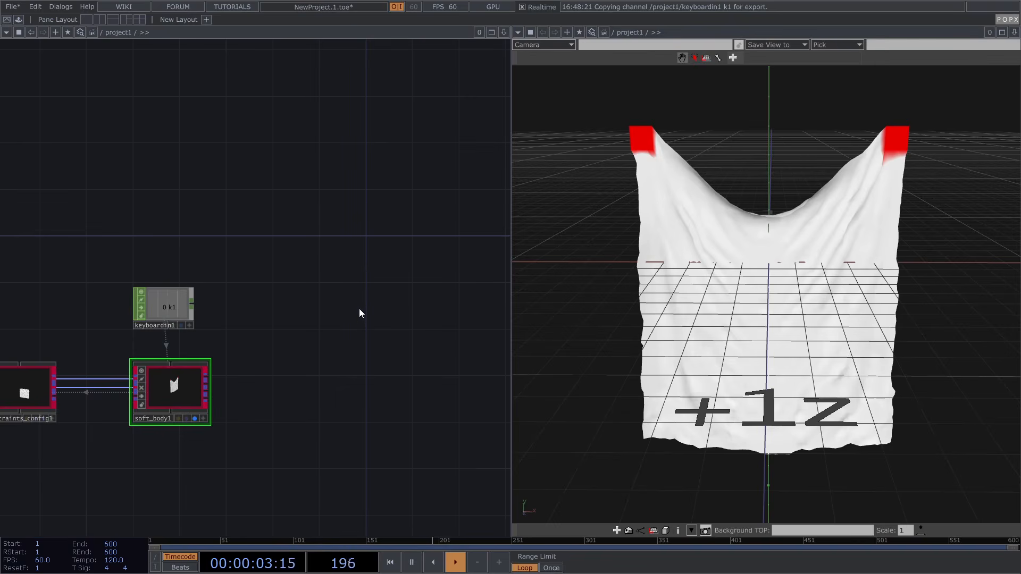
{"action": "key", "text": "Tab"}
{"action": "left_click", "coordinate": [223, 173]}
{"action": "type", "text": "p"}
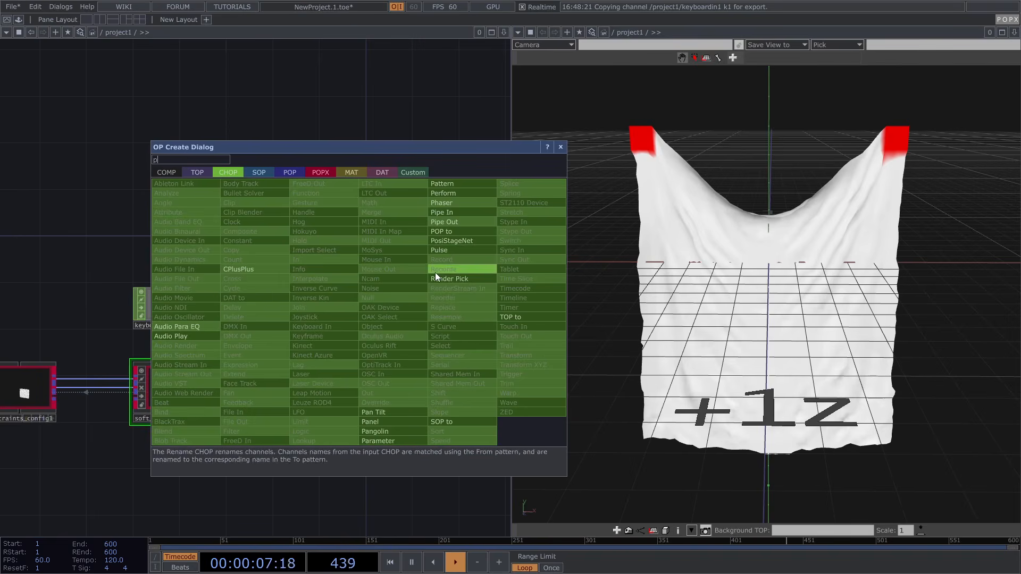
{"action": "left_click", "coordinate": [381, 423]}
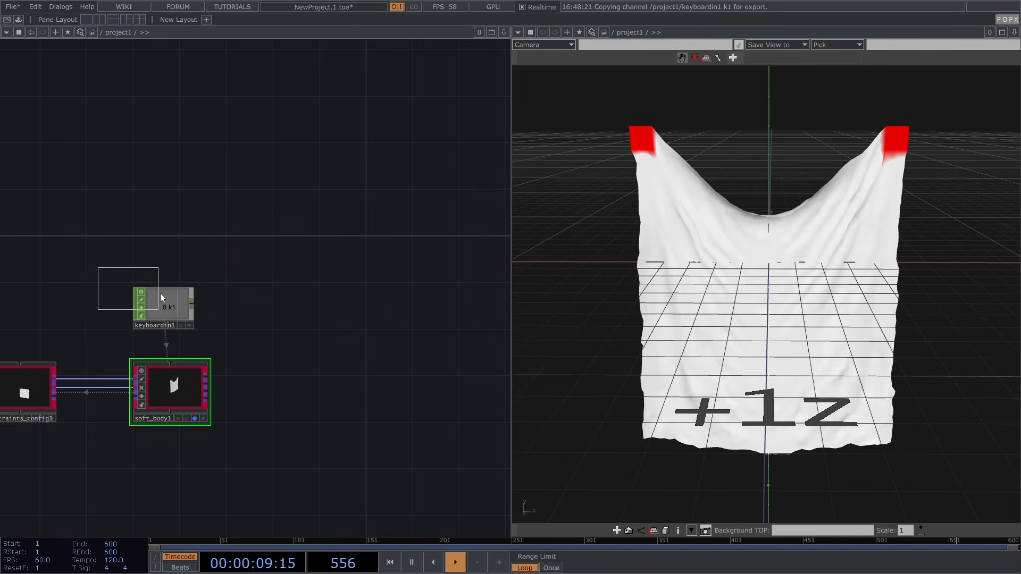
{"action": "left_click", "coordinate": [136, 499]}
Add a Render TOP, render1, up and to the right of soft_body1
{"action": "left_click_drag", "start_coordinate": [306, 405], "coordinate": [378, 285]}
{"action": "key", "text": "Tab"}
{"action": "type", "text": "re"}
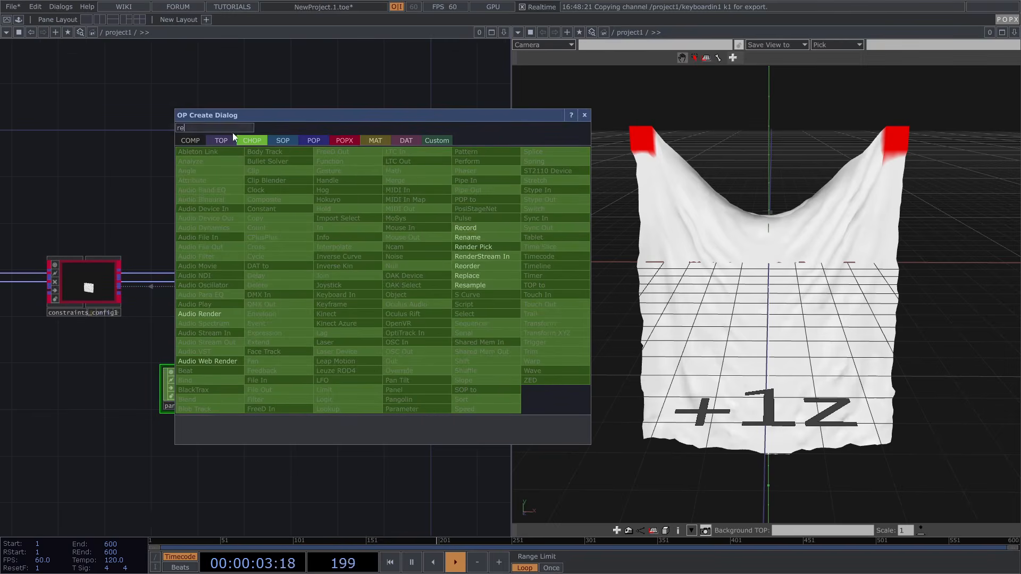
{"action": "key", "text": "Tab"}
{"action": "left_click", "coordinate": [408, 288]}
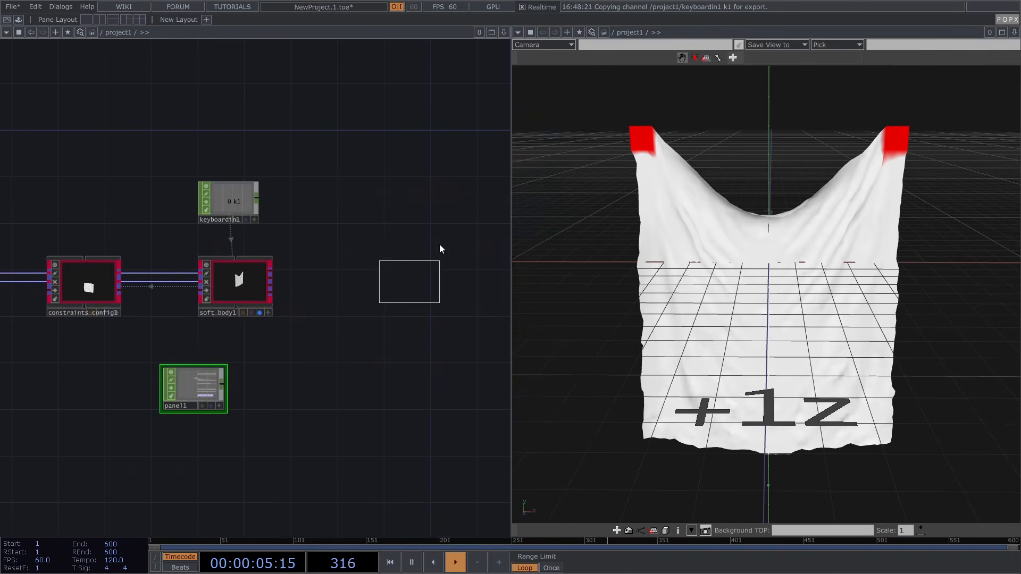
{"action": "left_click", "coordinate": [471, 187]}
Add a Null POP, null1, wired from soft_body1's output
{"action": "scroll", "coordinate": [267, 292], "scroll_direction": "up", "scroll_amount": 5}
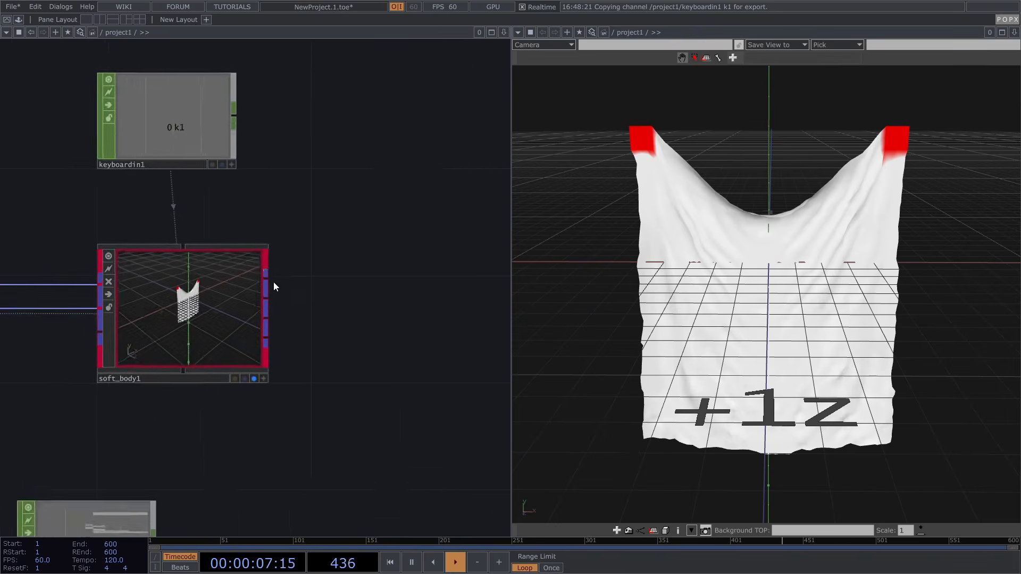
{"action": "right_click", "coordinate": [267, 277]}
{"action": "type", "text": "m"}
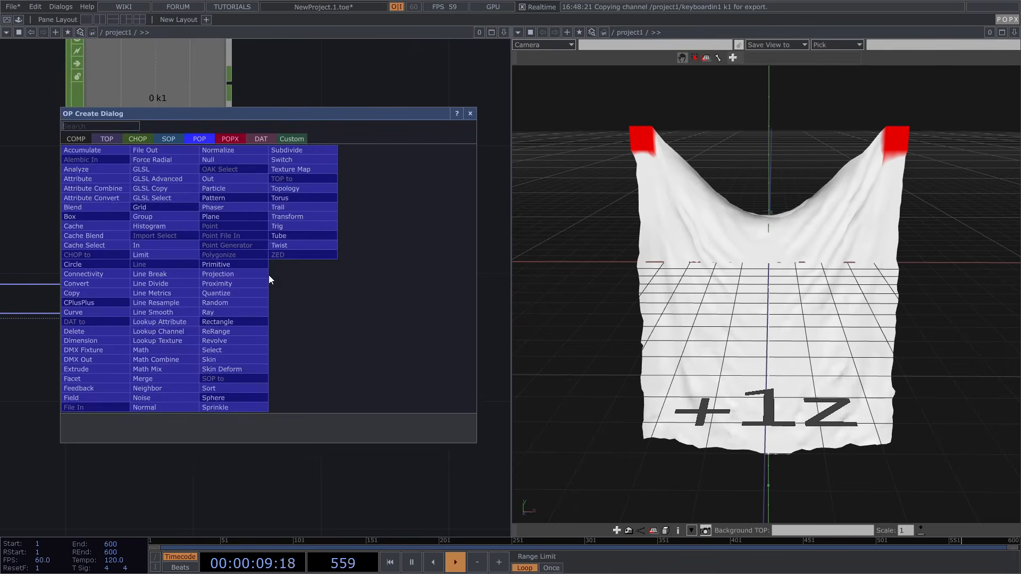
{"action": "left_click", "coordinate": [234, 160]}
{"action": "left_click", "coordinate": [419, 209]}
Add a Geometry COMP, geo1, fed by null1
{"action": "left_click_drag", "start_coordinate": [284, 355], "coordinate": [83, 374]}
{"action": "right_click", "coordinate": [317, 232]}
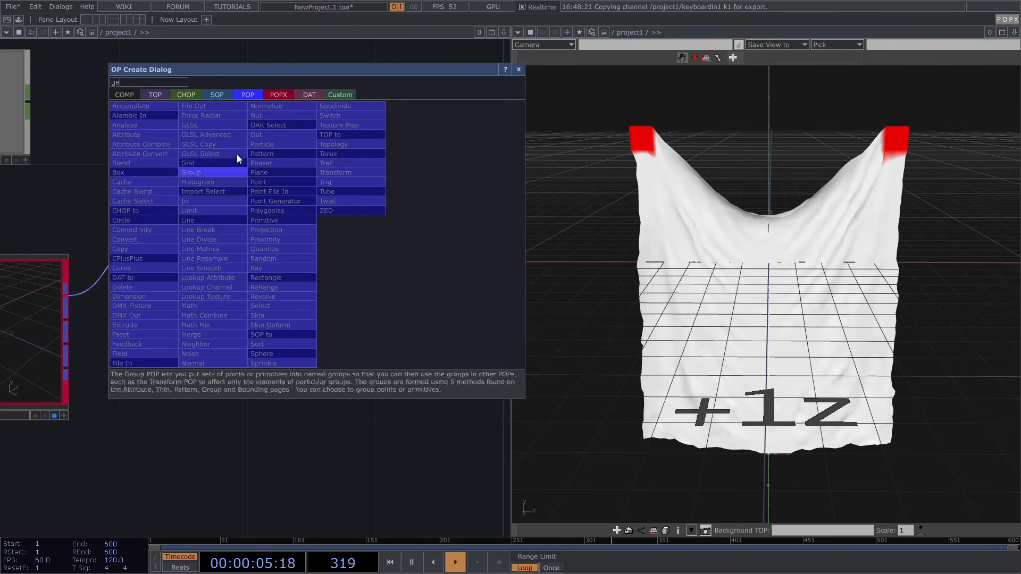
{"action": "left_click", "coordinate": [124, 95]}
{"action": "type", "text": "ge"}
{"action": "left_click", "coordinate": [134, 193]}
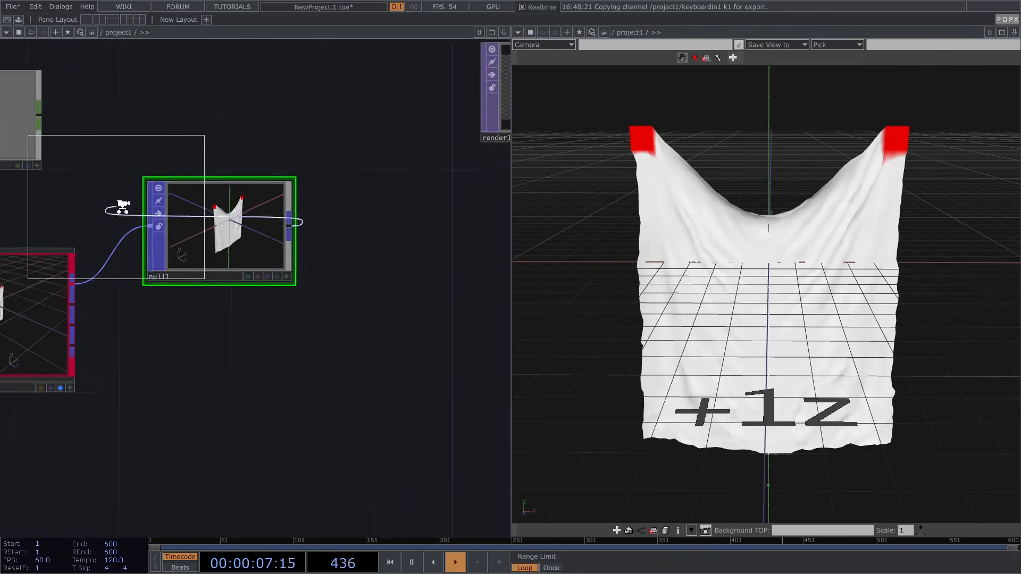
{"action": "left_click", "coordinate": [287, 389]}
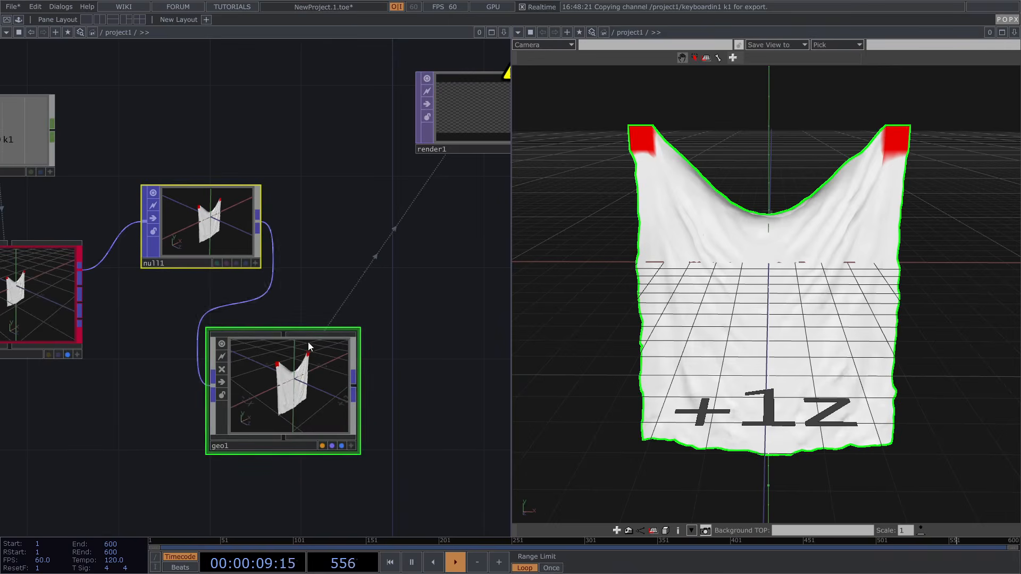
{"action": "key", "text": "h"}
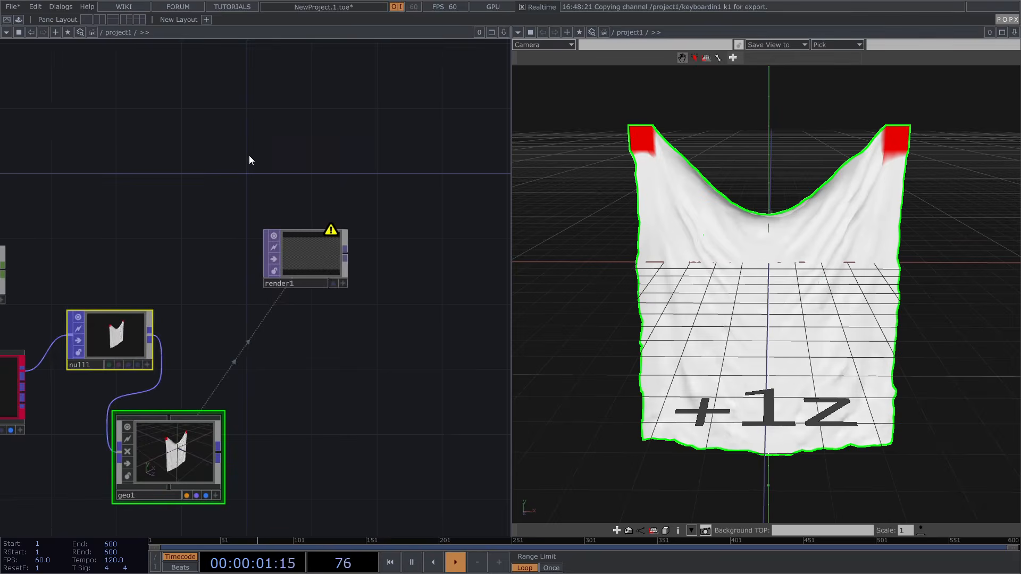
Add a Camera COMP, cam1, above render1
{"action": "key", "text": "Tab"}
{"action": "type", "text": "c"}
{"action": "left_click", "coordinate": [82, 101]}
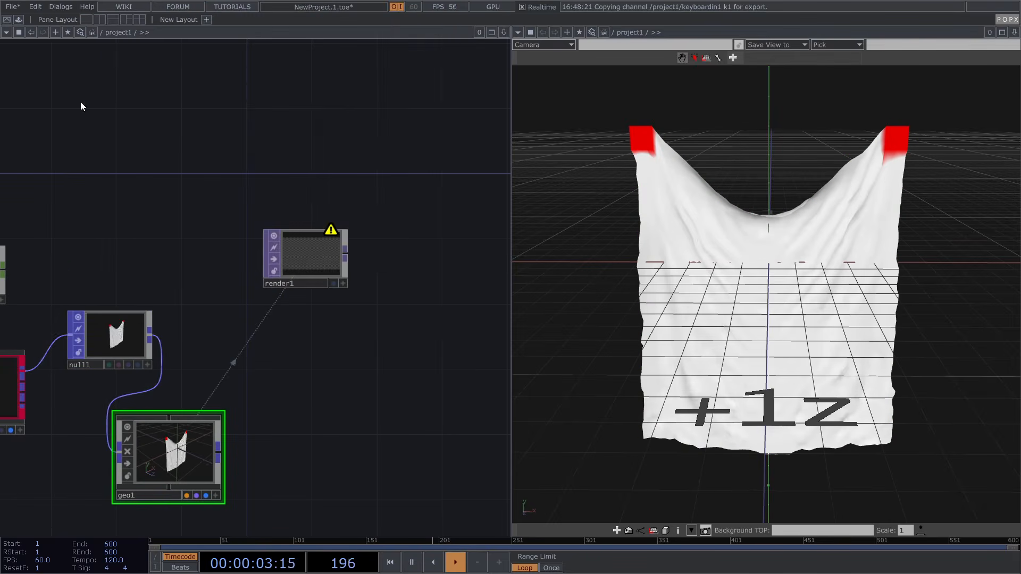
{"action": "left_click", "coordinate": [319, 114]}
{"action": "key", "text": "h"}
{"action": "key", "text": "Tab"}
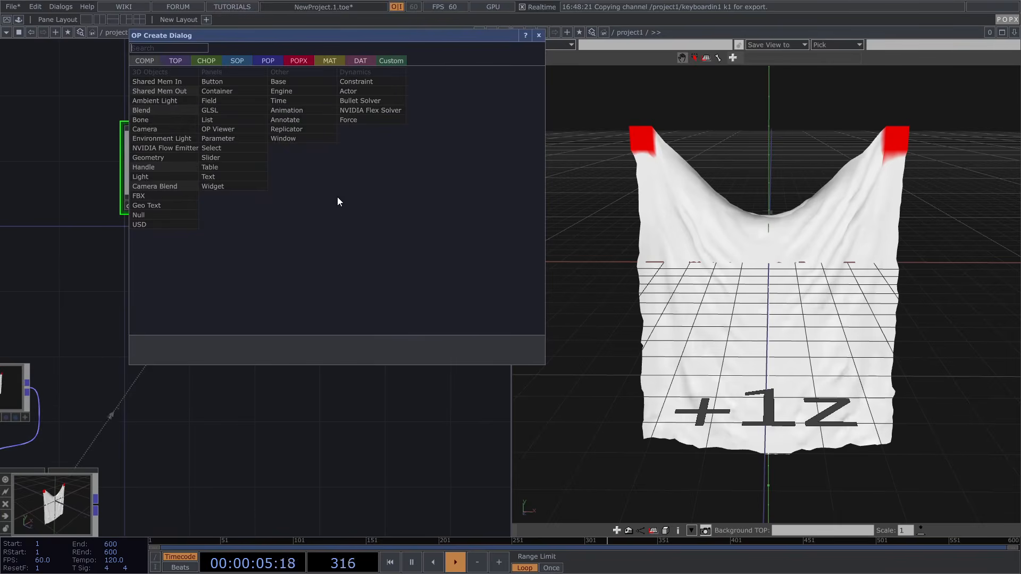
{"action": "left_click", "coordinate": [145, 186]}
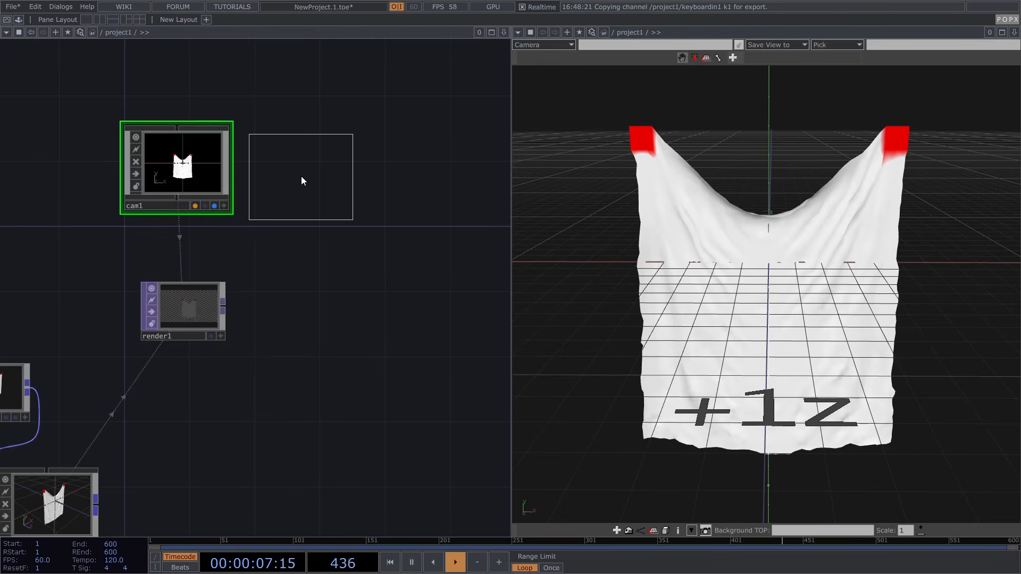
Place light1 and set render1's resolution to 1080 x 1080
{"action": "left_click", "coordinate": [308, 170]}
{"action": "left_click", "coordinate": [201, 310]}
{"action": "key", "text": "p"}
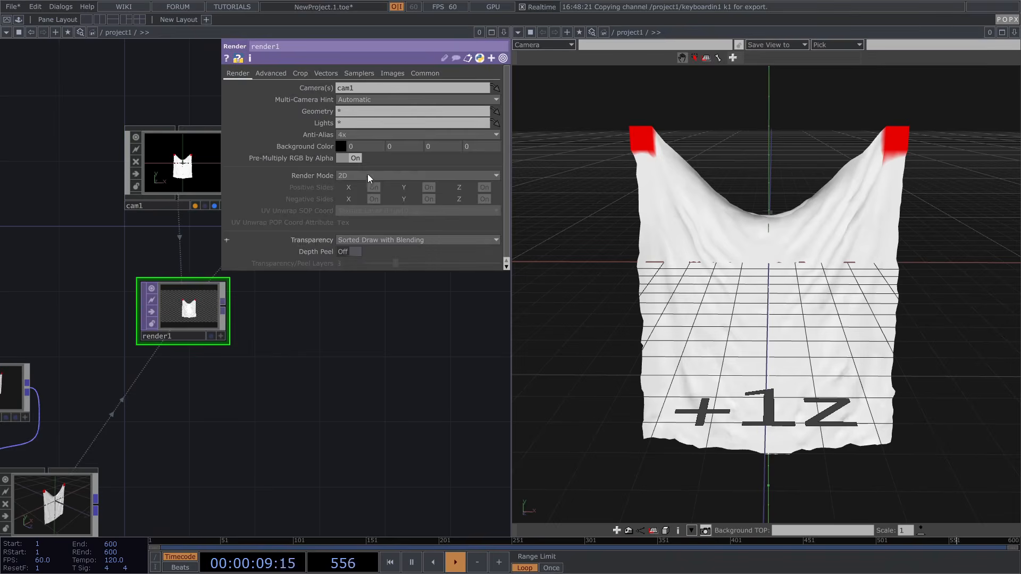
{"action": "left_click", "coordinate": [426, 73]}
{"action": "type", "text": "1080"}
{"action": "key", "text": "Tab"}
{"action": "type", "text": "1080"}
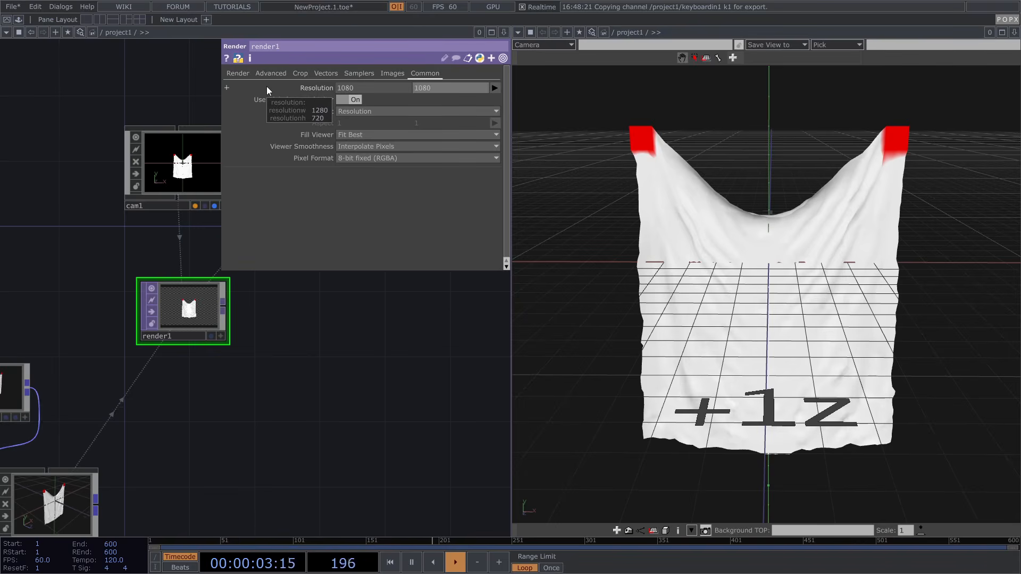
{"action": "key", "text": "Return"}
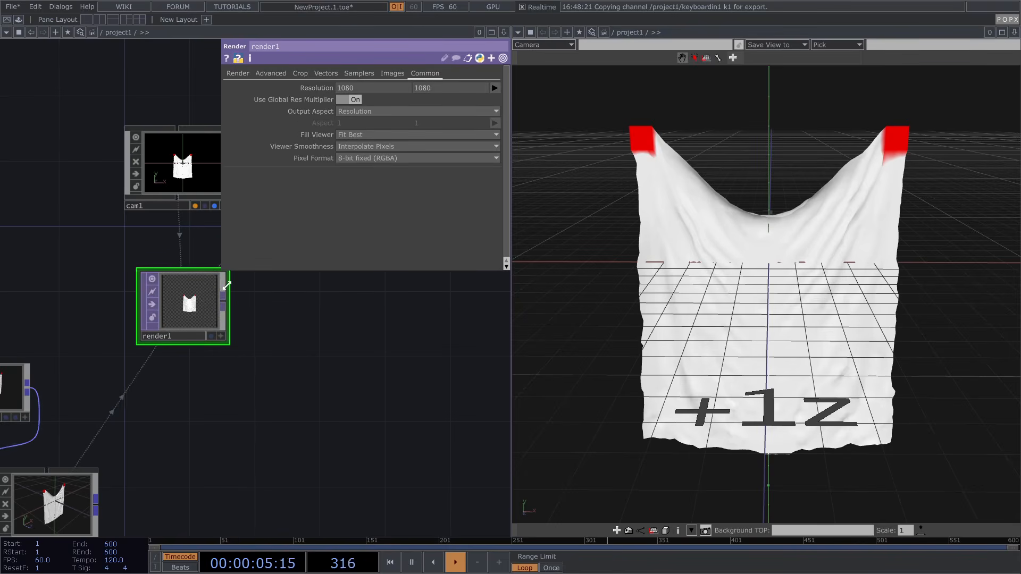
Add an Out TOP, out1, wired from render1's output
{"action": "right_click", "coordinate": [227, 304]}
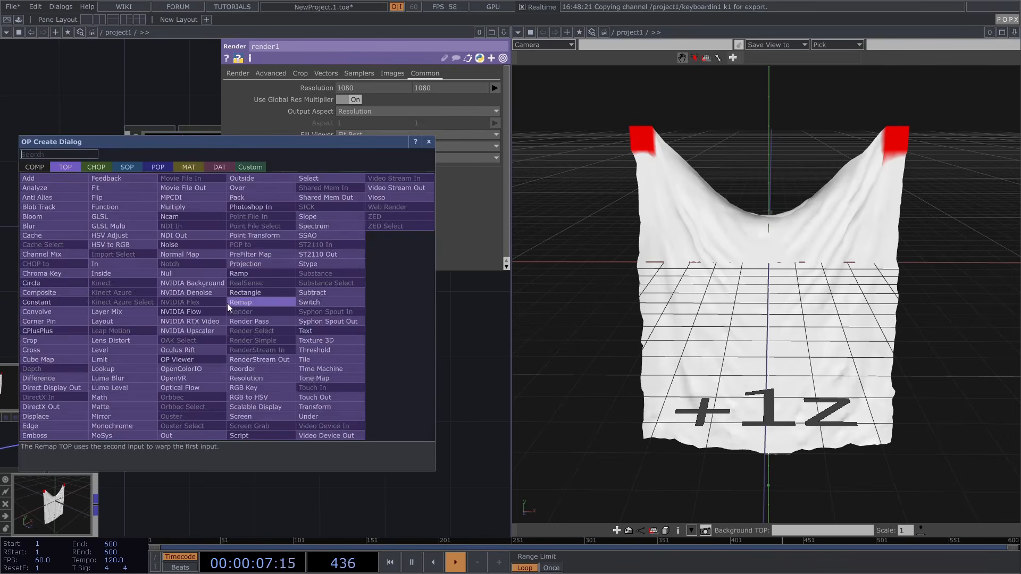
{"action": "left_click", "coordinate": [171, 433]}
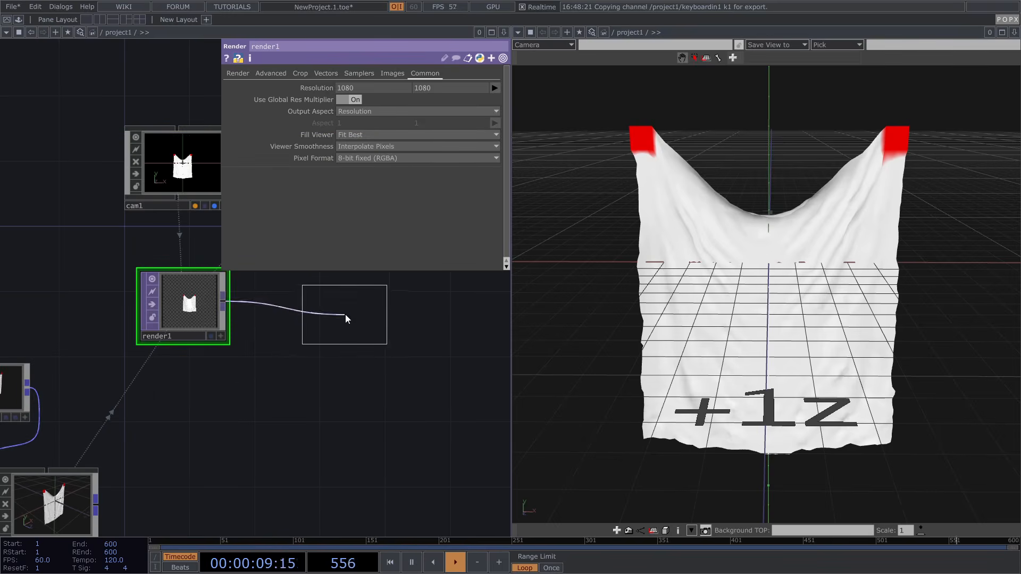
{"action": "left_click", "coordinate": [345, 314]}
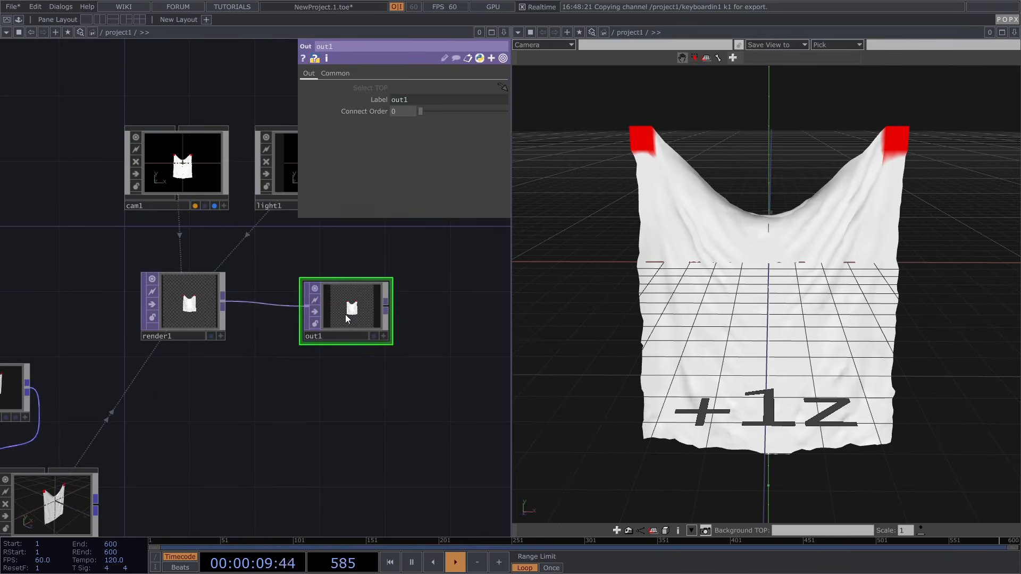
Give the project1 container a 1080 x 1080 layout size and out1 as its Background TOP
{"action": "right_click", "coordinate": [115, 33]}
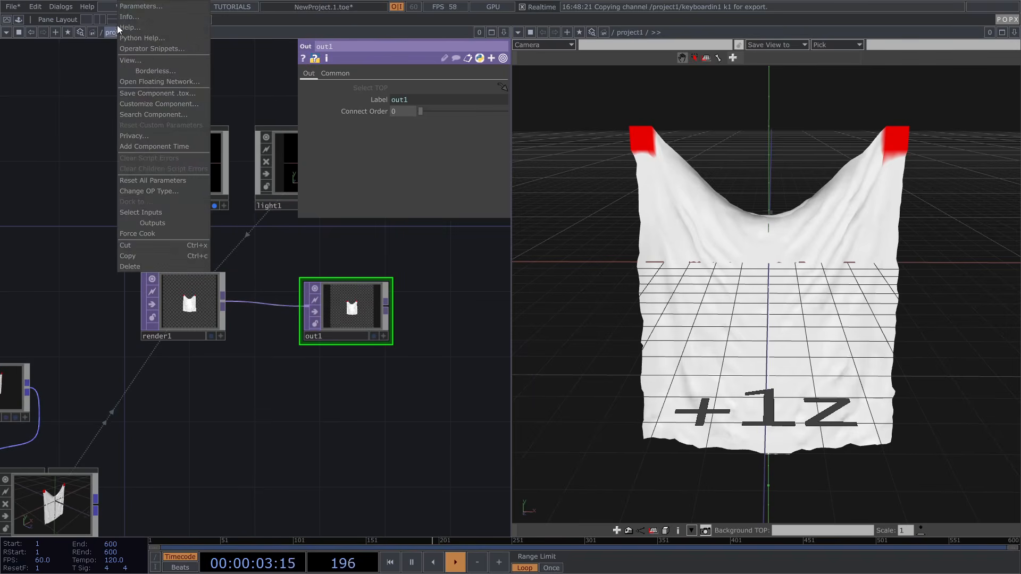
{"action": "left_click", "coordinate": [139, 6]}
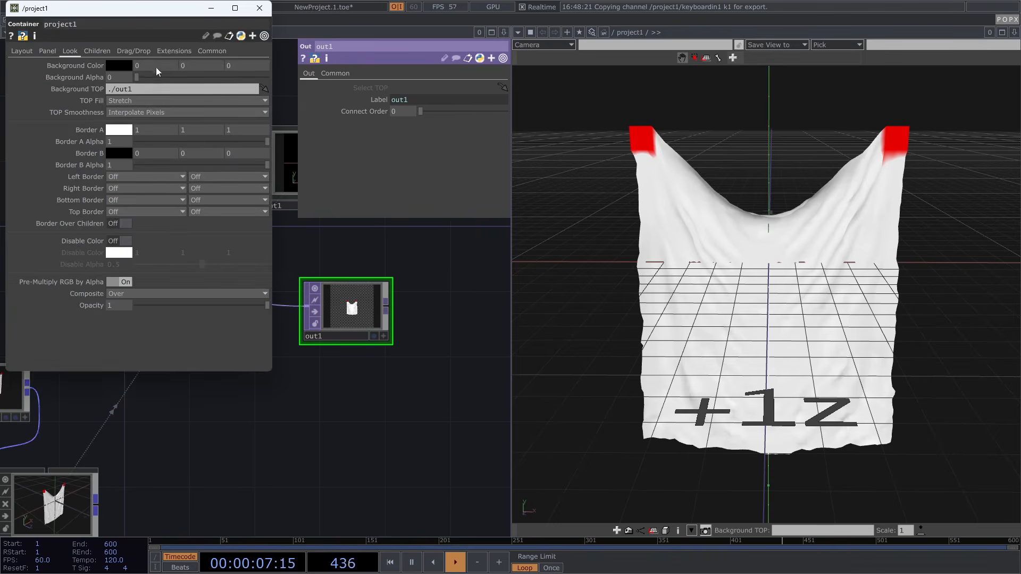
{"action": "left_click", "coordinate": [152, 66]}
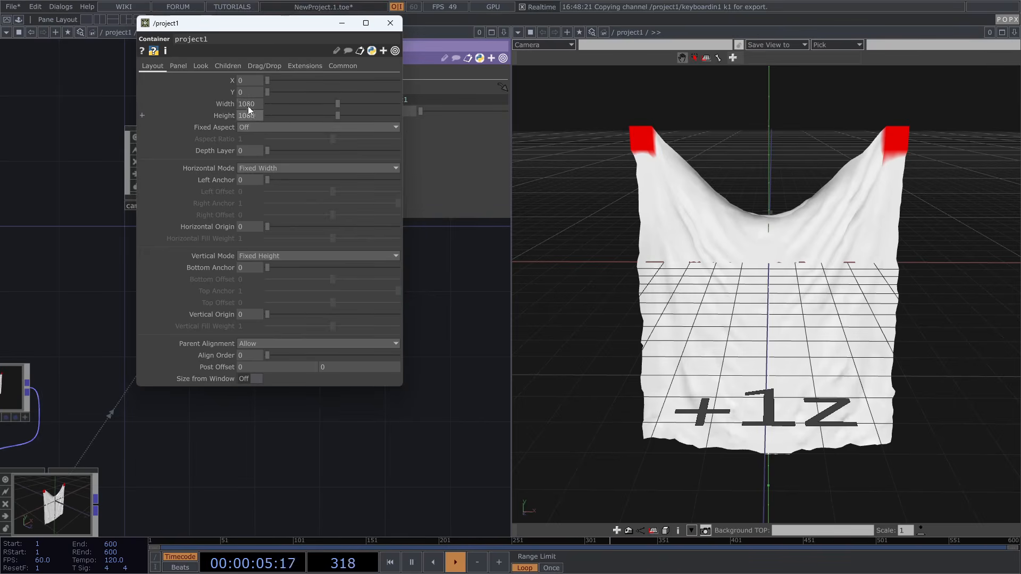
{"action": "left_click", "coordinate": [202, 65]}
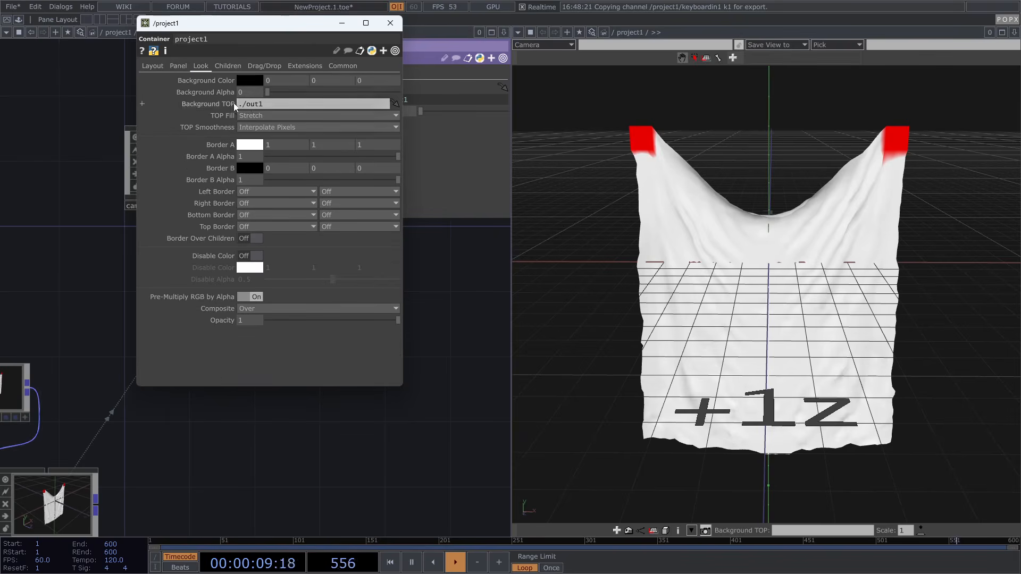
{"action": "left_click_drag", "start_coordinate": [254, 32], "coordinate": [397, 137]}
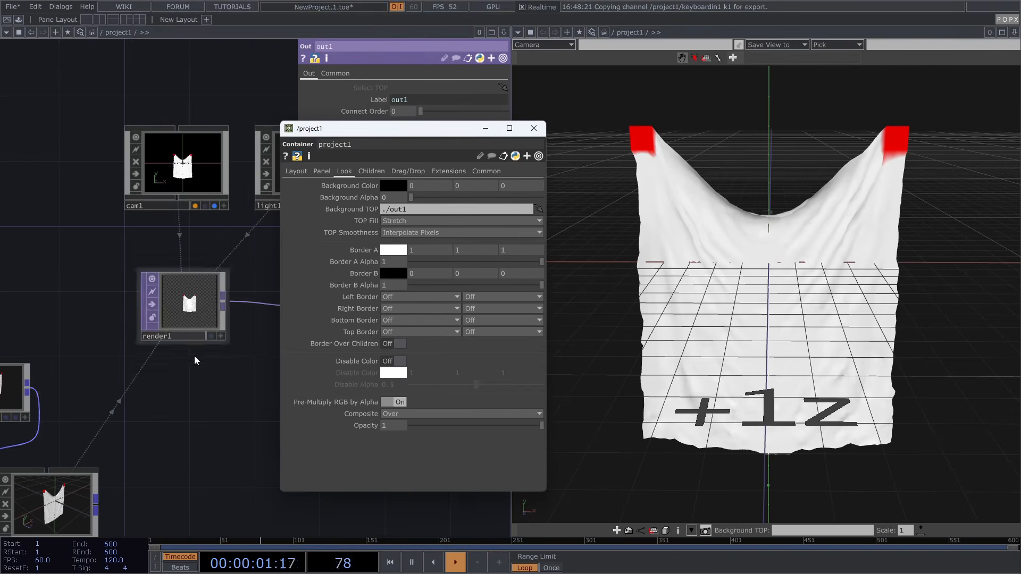
{"action": "scroll", "coordinate": [123, 319], "scroll_direction": "up", "scroll_amount": 3}
{"action": "left_click_drag", "start_coordinate": [123, 317], "coordinate": [111, 313]}
{"action": "left_click_drag", "start_coordinate": [158, 289], "coordinate": [402, 207]}
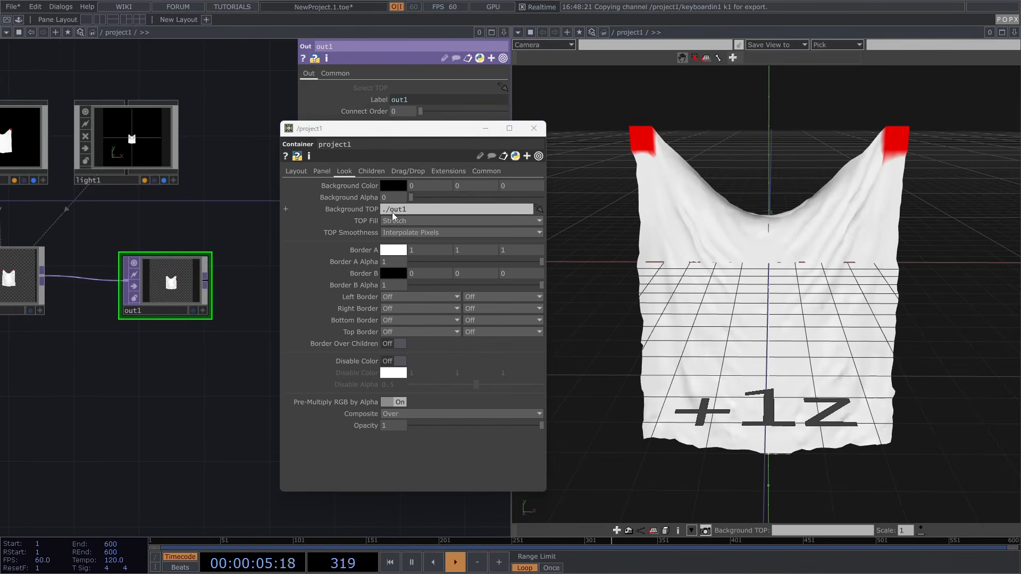
{"action": "left_click", "coordinate": [533, 129]}
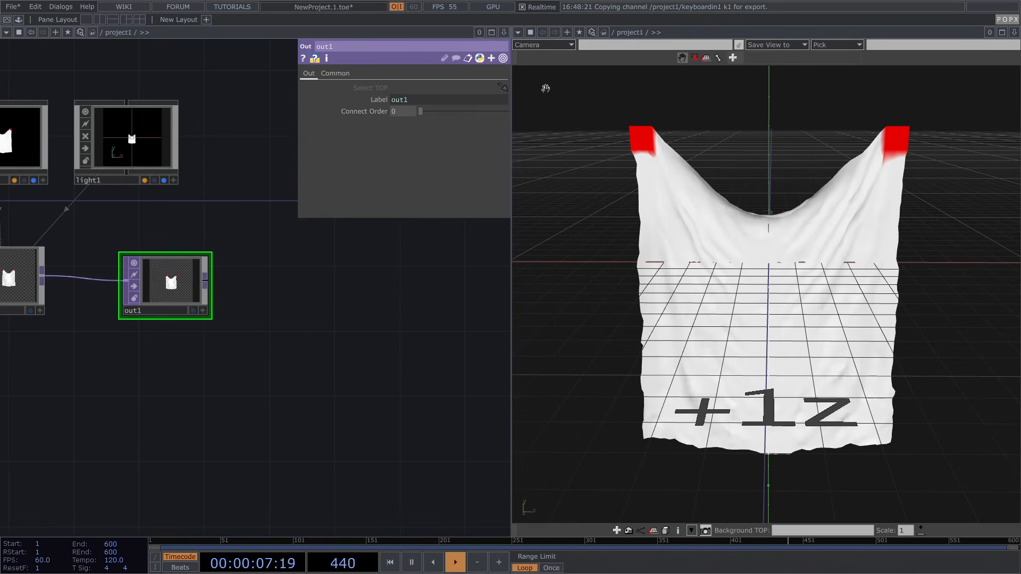
{"action": "left_click", "coordinate": [520, 30]}
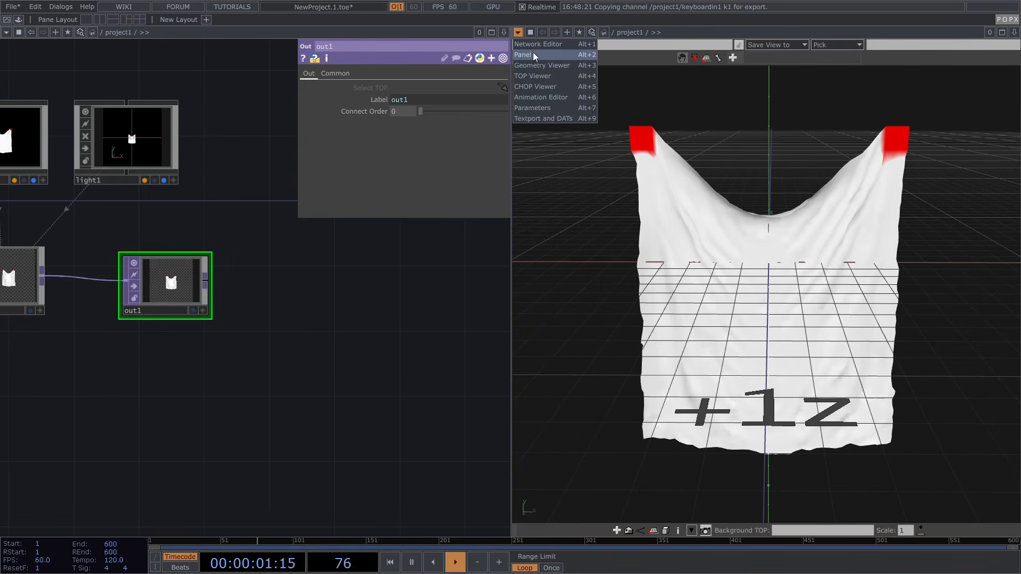
Make the viewer display the project1 panel
{"action": "left_click", "coordinate": [534, 52]}
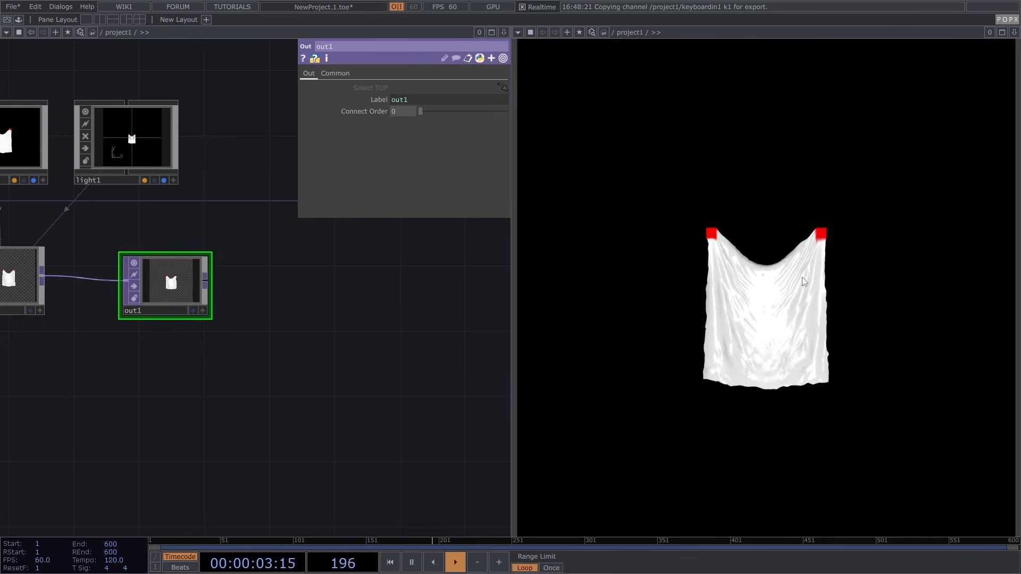
{"action": "left_click_drag", "start_coordinate": [352, 386], "coordinate": [471, 376]}
{"action": "left_click_drag", "start_coordinate": [223, 386], "coordinate": [341, 393]}
{"action": "scroll", "coordinate": [337, 387], "scroll_direction": "down", "scroll_amount": 2}
{"action": "scroll", "coordinate": [337, 387], "scroll_direction": "down", "scroll_amount": 1}
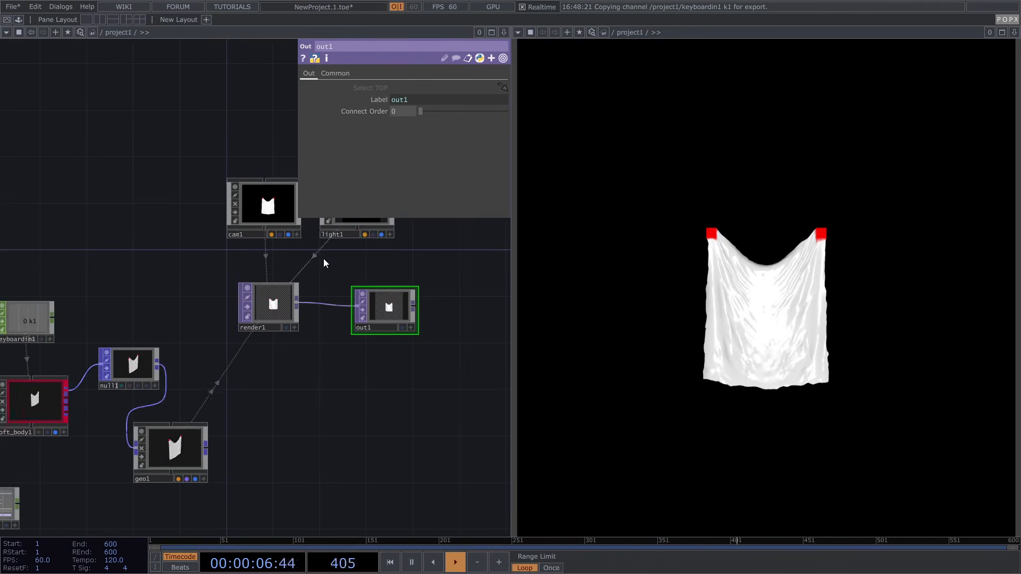
Set cam1 to Orthographic projection with an Ortho Width of 1
{"action": "left_click", "coordinate": [256, 202]}
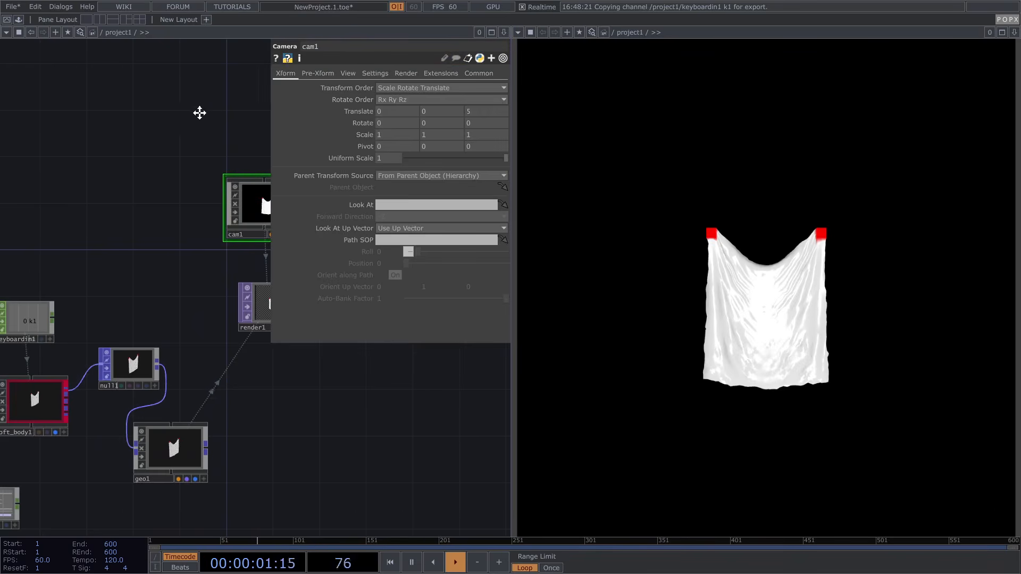
{"action": "left_click_drag", "start_coordinate": [206, 112], "coordinate": [151, 111]}
{"action": "left_click", "coordinate": [349, 73]}
{"action": "left_click", "coordinate": [430, 89]}
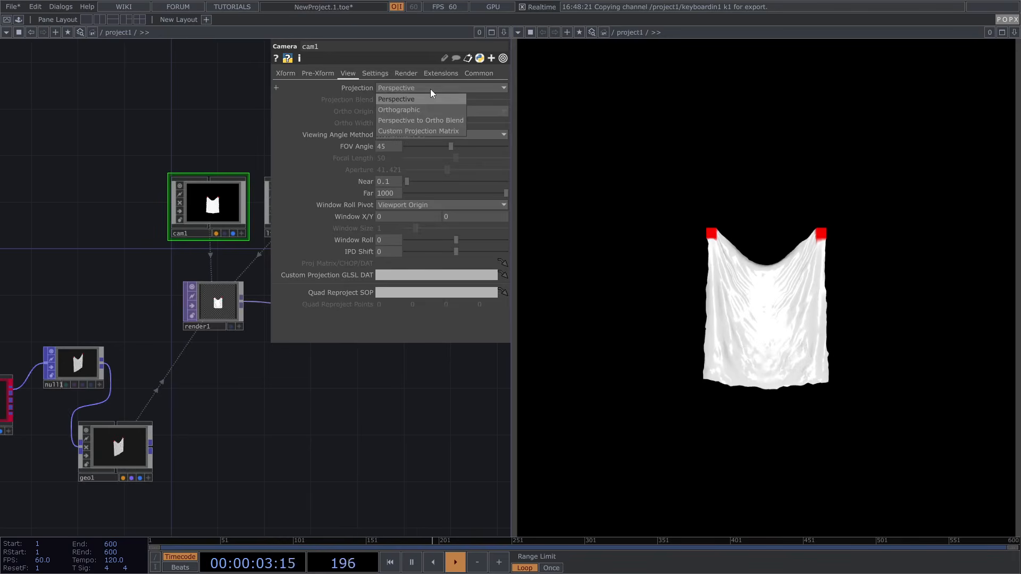
{"action": "left_click", "coordinate": [410, 111]}
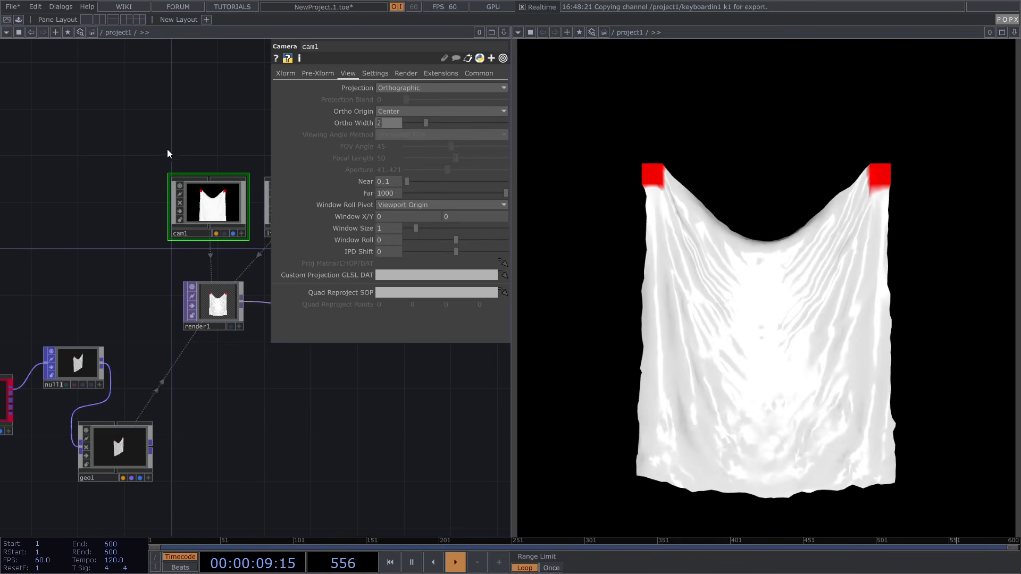
{"action": "type", "text": "1"}
{"action": "key", "text": "Return"}
{"action": "left_click_drag", "start_coordinate": [236, 114], "coordinate": [190, 121]}
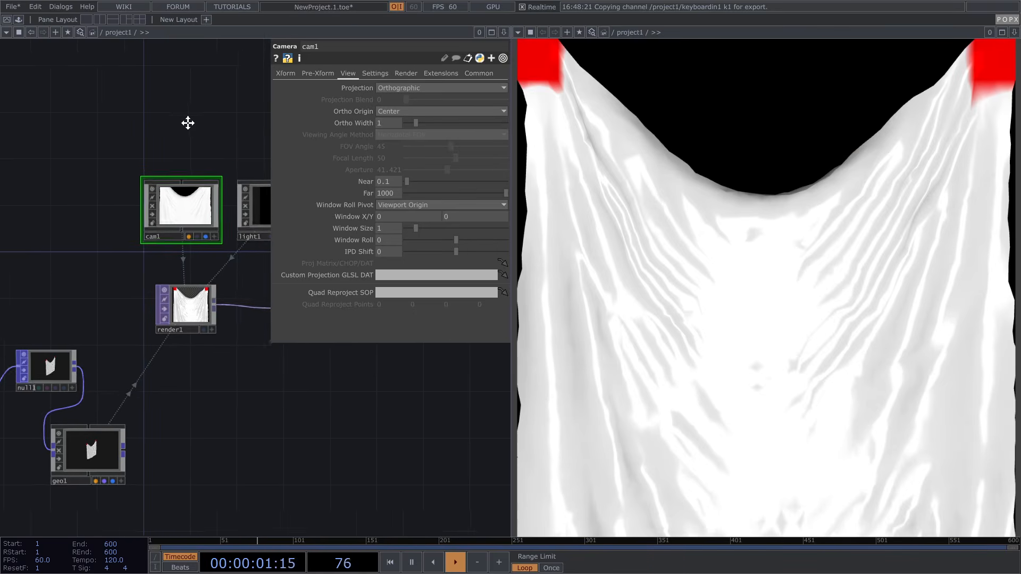
{"action": "left_click", "coordinate": [179, 311]}
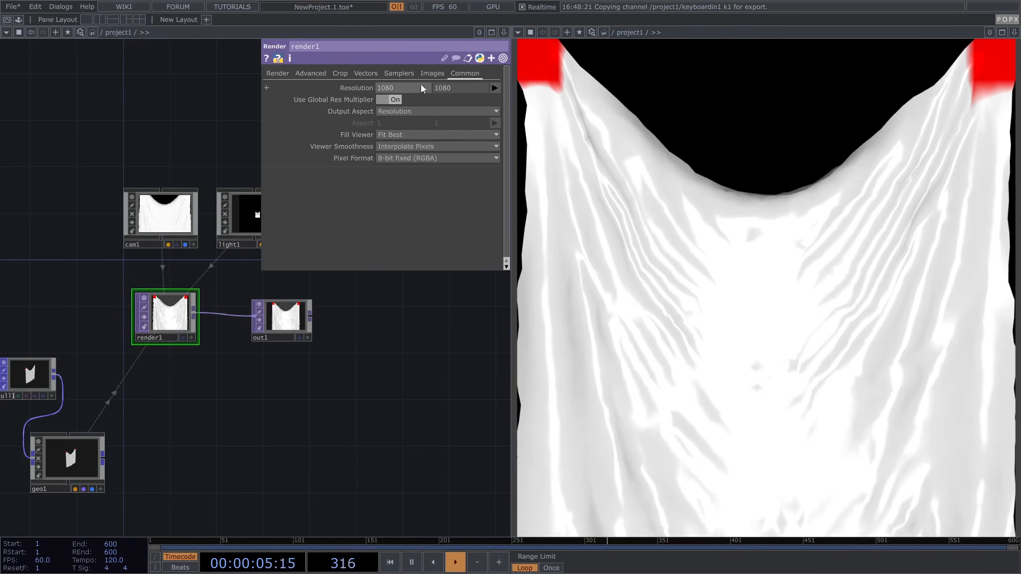
Space out grid1, group1, group2 and noise1 to make room in the chain
{"action": "scroll", "coordinate": [397, 349], "scroll_direction": "down", "scroll_amount": 6}
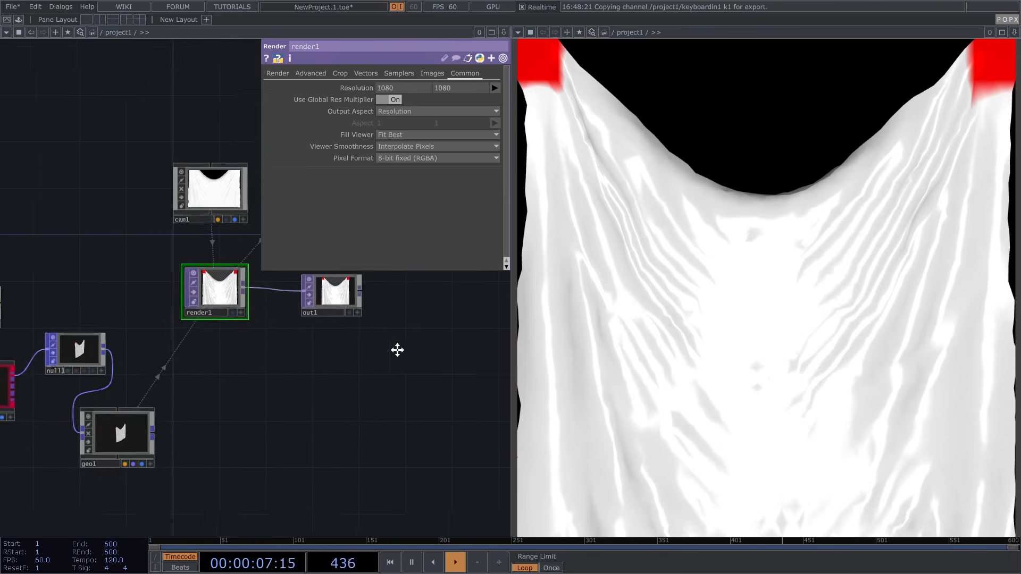
{"action": "left_click_drag", "start_coordinate": [177, 316], "coordinate": [376, 302]}
{"action": "scroll", "coordinate": [136, 368], "scroll_direction": "up", "scroll_amount": 3}
{"action": "scroll", "coordinate": [152, 363], "scroll_direction": "up", "scroll_amount": 3}
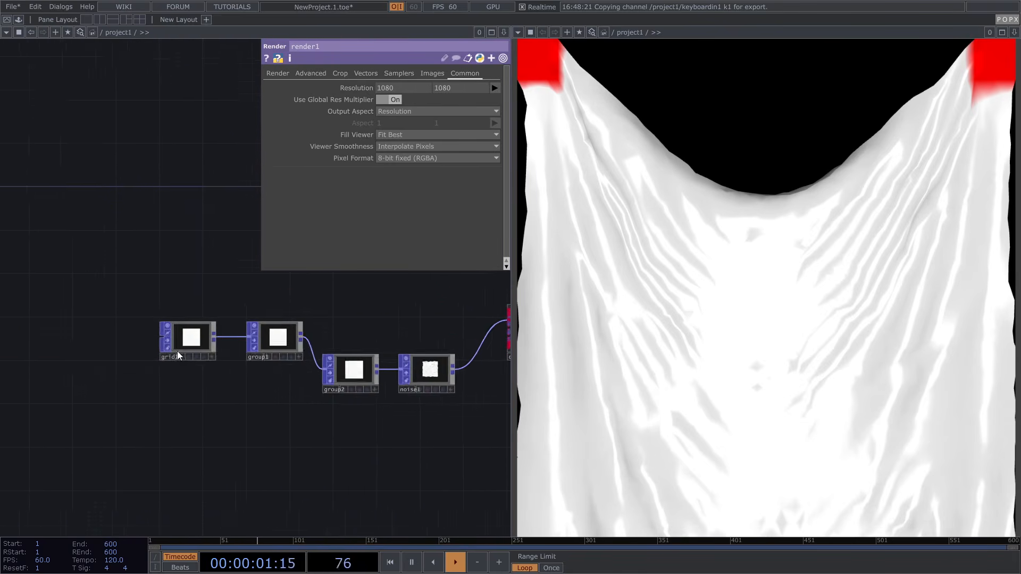
{"action": "left_click_drag", "start_coordinate": [189, 340], "coordinate": [103, 340]}
{"action": "left_click_drag", "start_coordinate": [281, 340], "coordinate": [187, 341]}
{"action": "left_click_drag", "start_coordinate": [362, 371], "coordinate": [278, 336]}
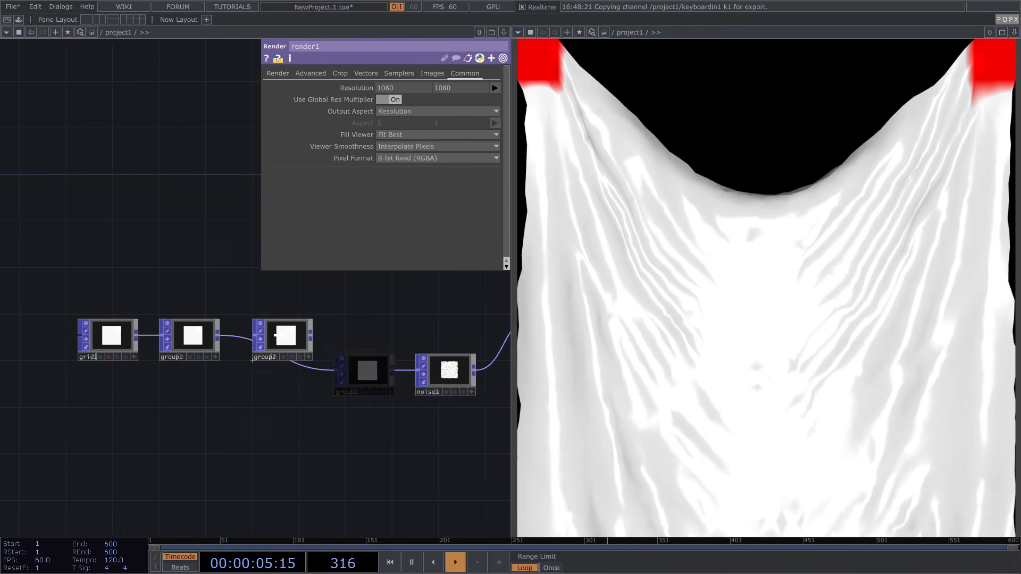
{"action": "left_click_drag", "start_coordinate": [440, 319], "coordinate": [358, 325]}
{"action": "left_click_drag", "start_coordinate": [367, 375], "coordinate": [298, 339]}
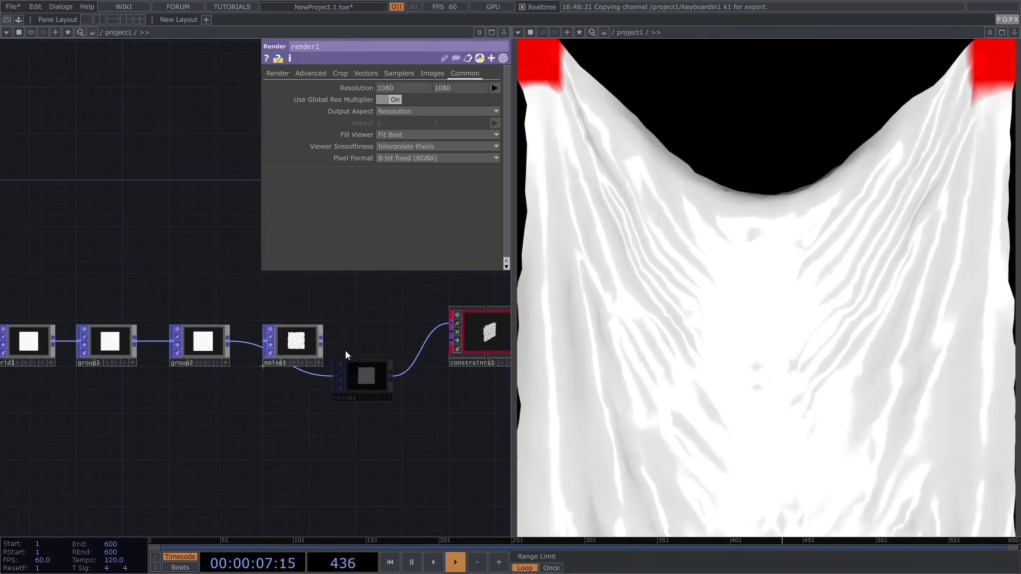
Insert a Transform POP, transform1, on the noise1-to-constraints1 wire
{"action": "right_click", "coordinate": [371, 340]}
{"action": "left_click", "coordinate": [397, 322]}
{"action": "type", "text": "tr"}
{"action": "left_click", "coordinate": [334, 189]}
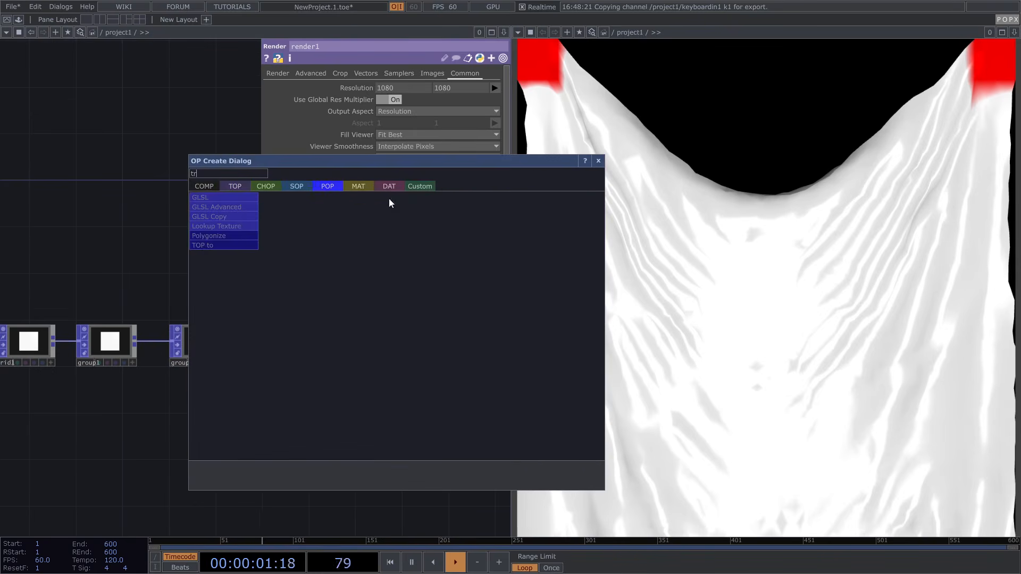
{"action": "left_click", "coordinate": [598, 161]}
{"action": "key", "text": "Tab"}
{"action": "type", "text": "tr"}
{"action": "left_click", "coordinate": [404, 316]}
{"action": "left_click", "coordinate": [377, 346]}
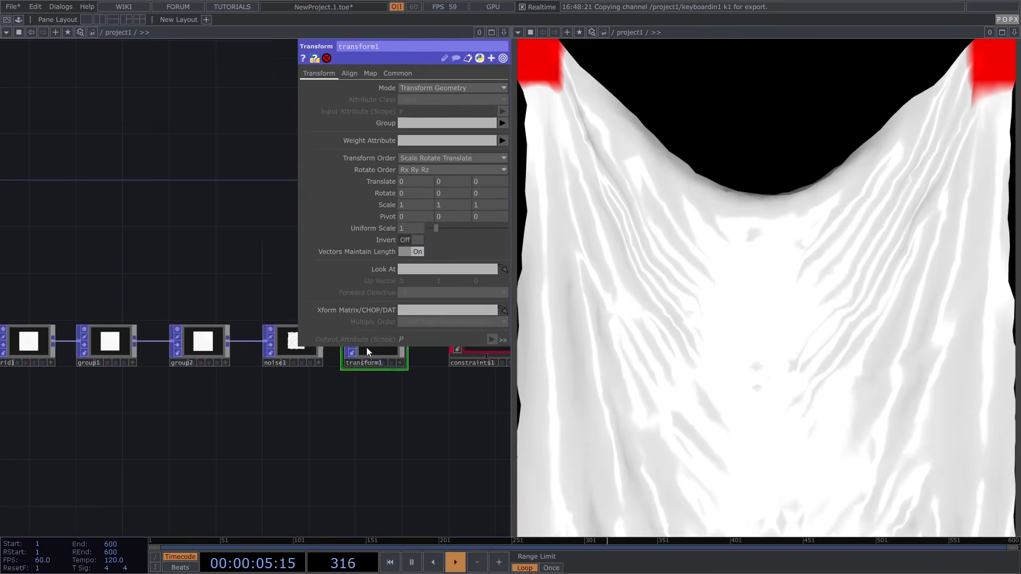
Scale transform1 uniformly, trying 0.8 and then 0.75
{"action": "scroll", "coordinate": [329, 408], "scroll_direction": "up", "scroll_amount": 5}
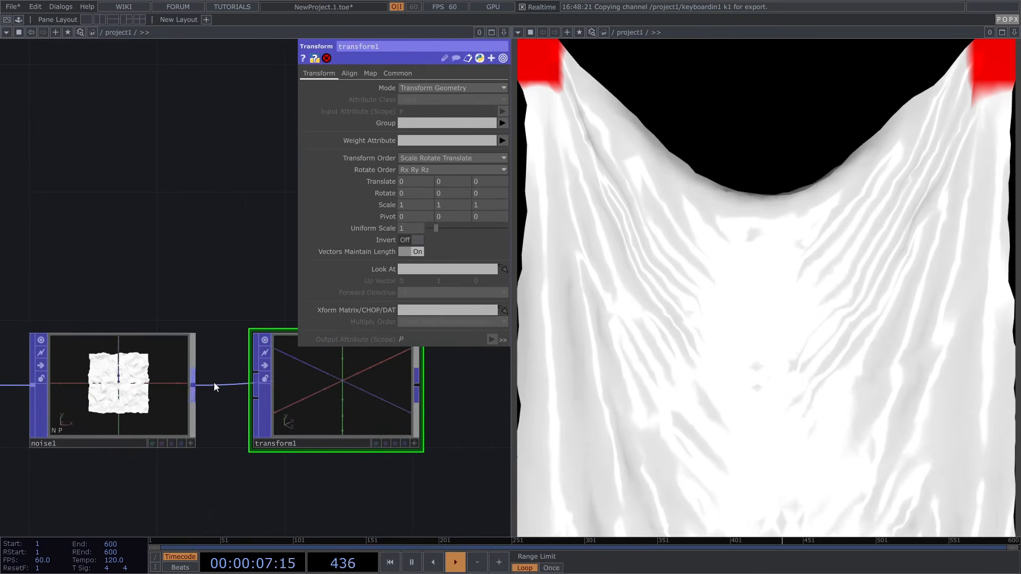
{"action": "scroll", "coordinate": [205, 391], "scroll_direction": "down", "scroll_amount": 3}
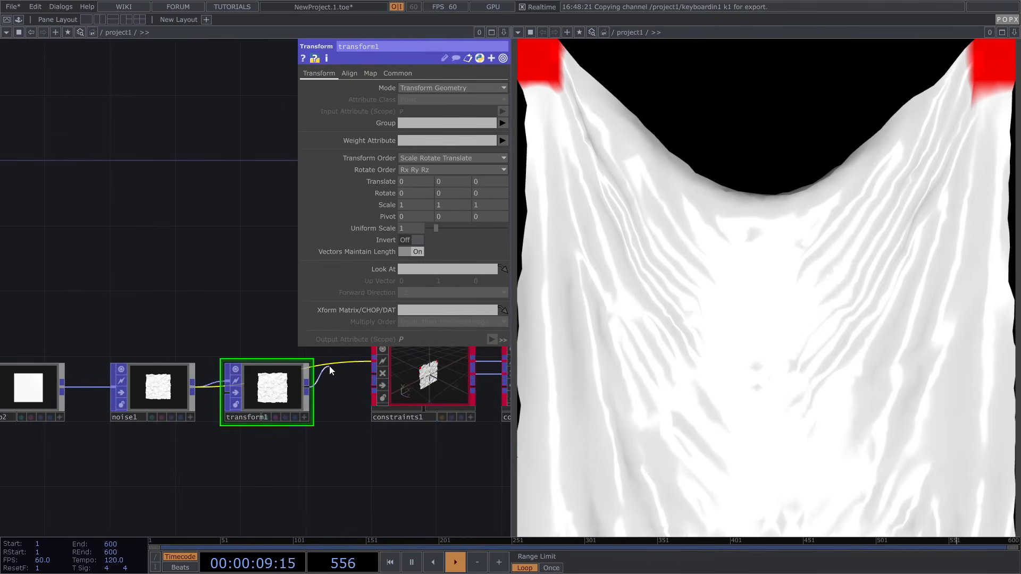
{"action": "type", "text": "0.8"}
{"action": "key", "text": "Return"}
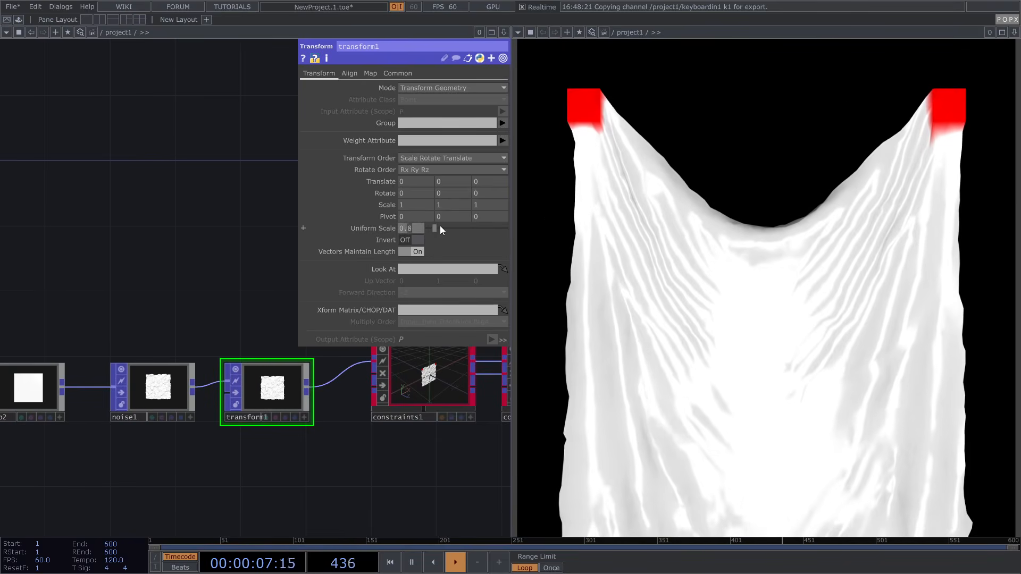
{"action": "type", "text": "75"}
{"action": "key", "text": "Return"}
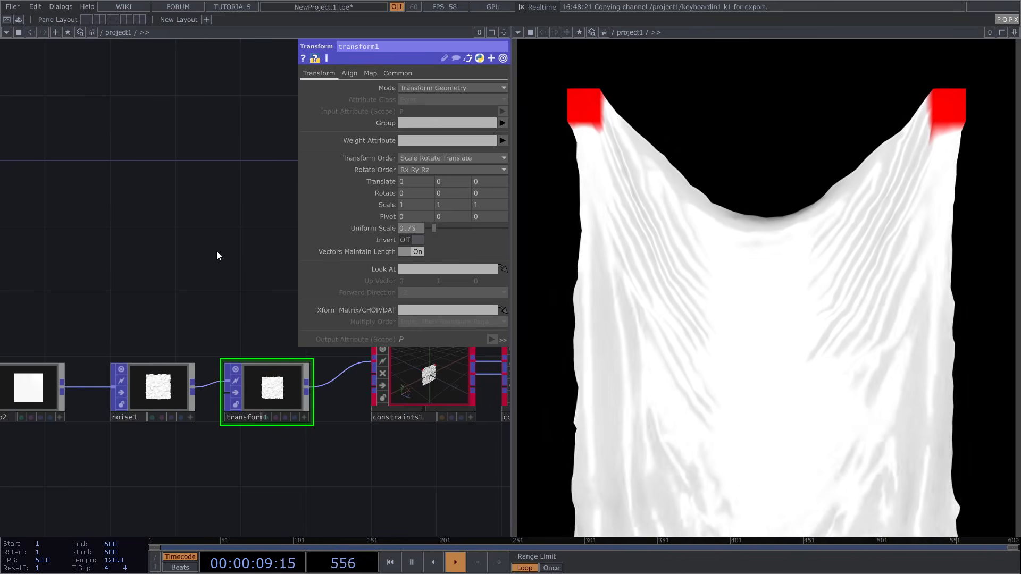
Widen the cloth to Scale X 1.5, settle uniform scale at 0.65, and raise it to Y 0.15
{"action": "mouse_move", "coordinate": [445, 184]}
{"action": "middle_mouse_down"}
{"action": "mouse_move", "coordinate": [445, 171]}
{"action": "mouse_move", "coordinate": [456, 171]}
{"action": "mouse_move", "coordinate": [455, 189]}
{"action": "mouse_move", "coordinate": [451, 158]}
{"action": "mouse_move", "coordinate": [456, 176]}
{"action": "middle_mouse_up"}
{"action": "mouse_move", "coordinate": [416, 206]}
{"action": "middle_mouse_down"}
{"action": "mouse_move", "coordinate": [420, 185]}
{"action": "mouse_move", "coordinate": [422, 206]}
{"action": "middle_mouse_up"}
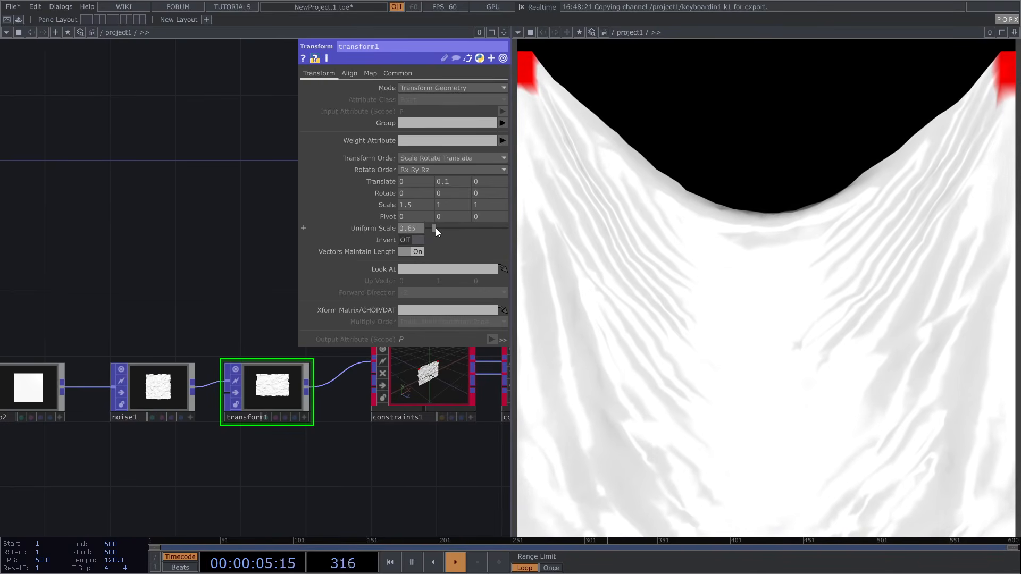
{"action": "left_click", "coordinate": [435, 228]}
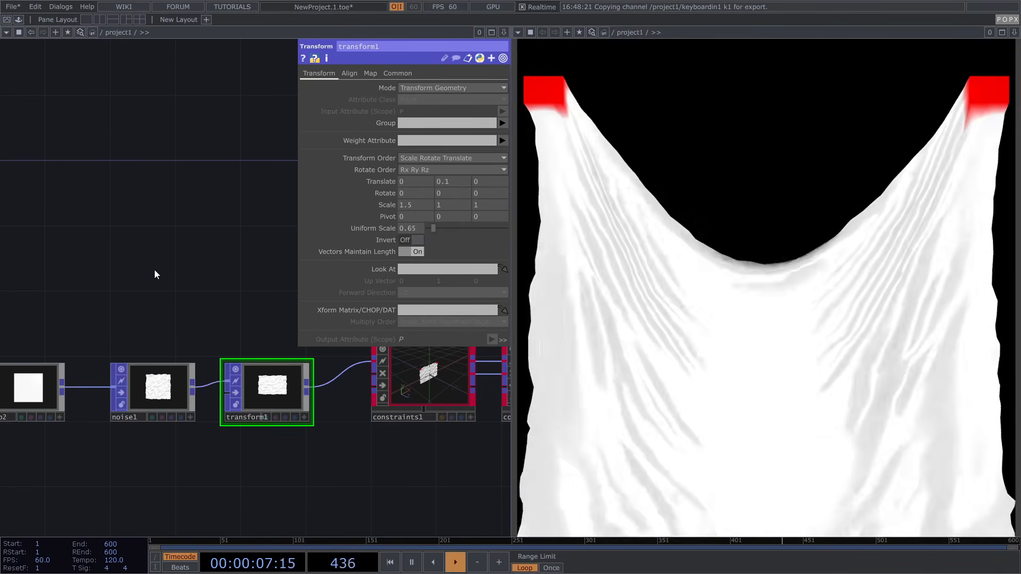
{"action": "left_click", "coordinate": [452, 181]}
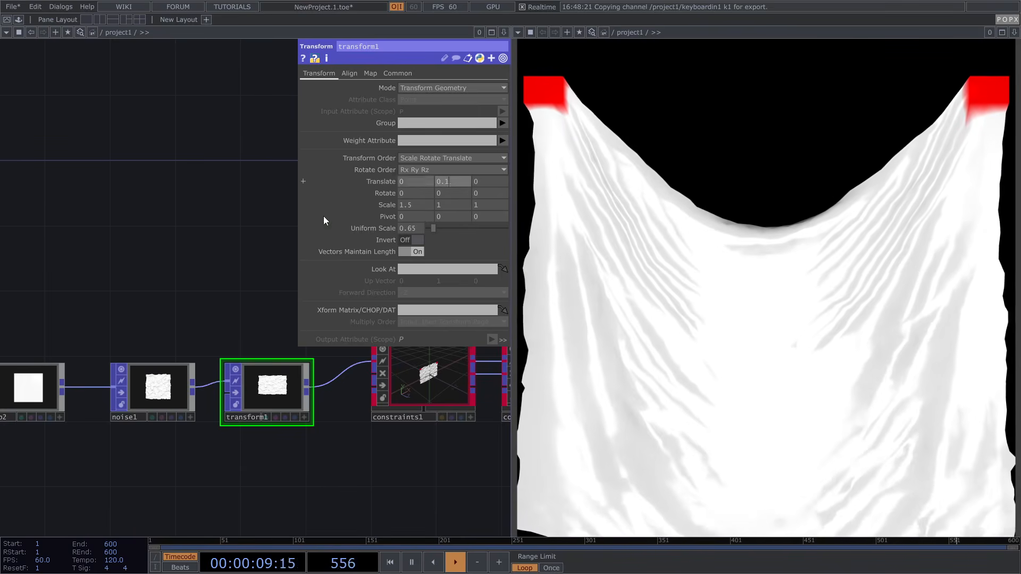
{"action": "type", "text": "5"}
{"action": "key", "text": "Return"}
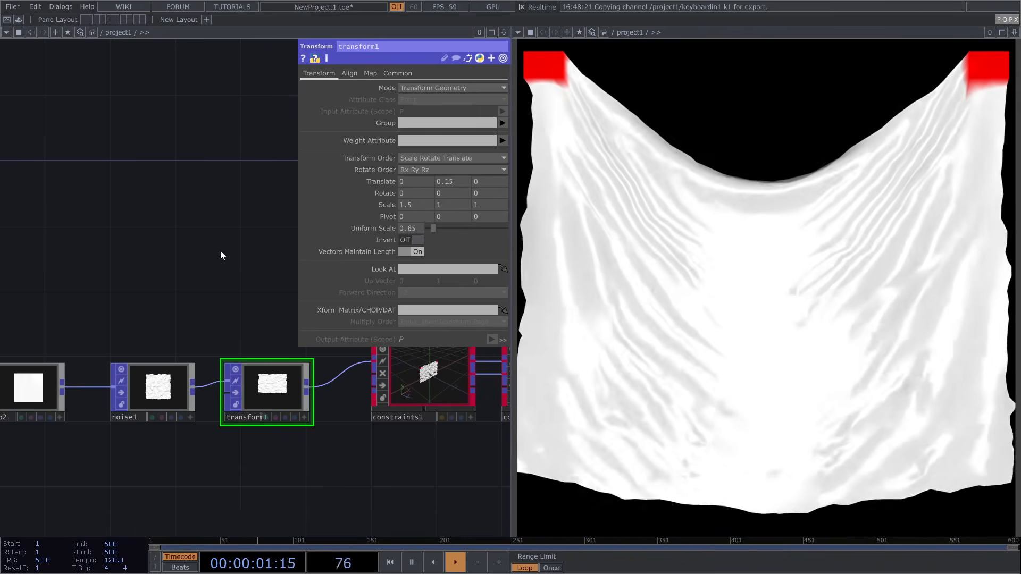
{"action": "scroll", "coordinate": [218, 278], "scroll_direction": "down", "scroll_amount": 2}
{"action": "left_click_drag", "start_coordinate": [199, 287], "coordinate": [303, 280]}
{"action": "left_click_drag", "start_coordinate": [68, 305], "coordinate": [111, 302]}
Set grid1 to 80 columns and 80 rows
{"action": "left_click", "coordinate": [60, 354]}
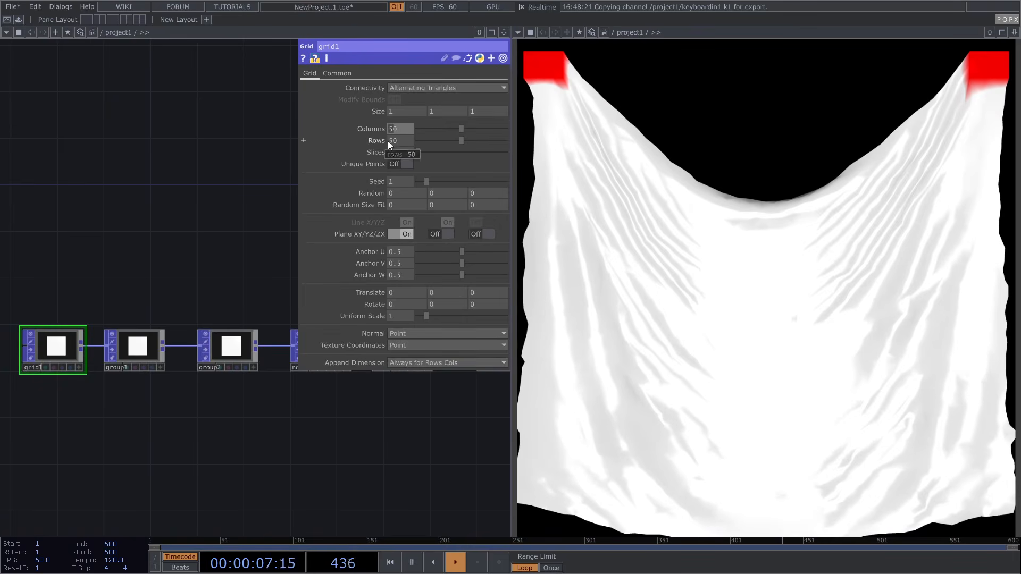
{"action": "left_click", "coordinate": [391, 139]}
{"action": "key", "text": "BackSpace"}
{"action": "type", "text": "8"}
{"action": "key", "text": "Return"}
Give soft_body1 50 constraint iterations and 4 substeps
{"action": "scroll", "coordinate": [107, 217], "scroll_direction": "down", "scroll_amount": 3}
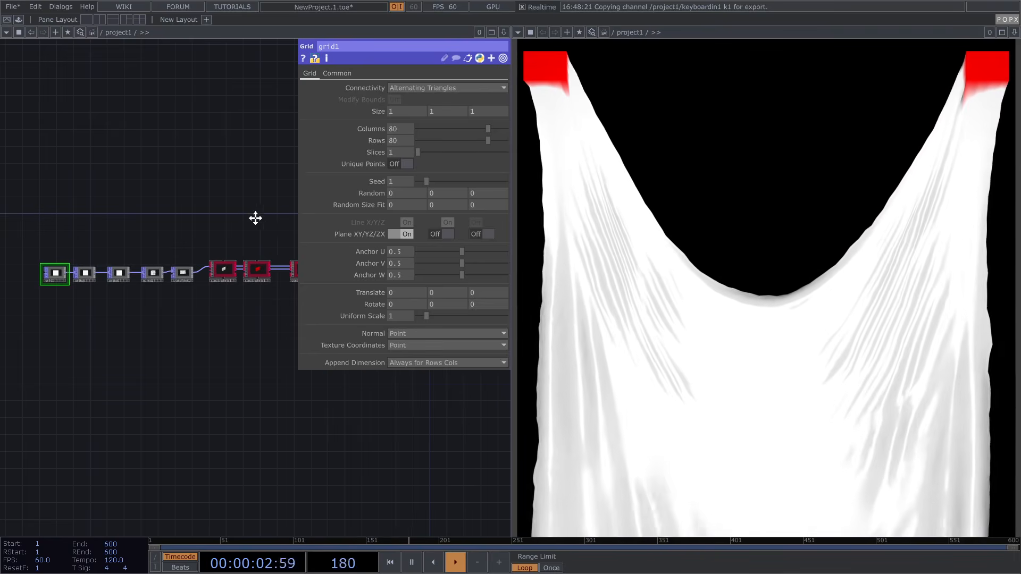
{"action": "left_click_drag", "start_coordinate": [258, 217], "coordinate": [193, 234]}
{"action": "scroll", "coordinate": [252, 277], "scroll_direction": "up", "scroll_amount": 4}
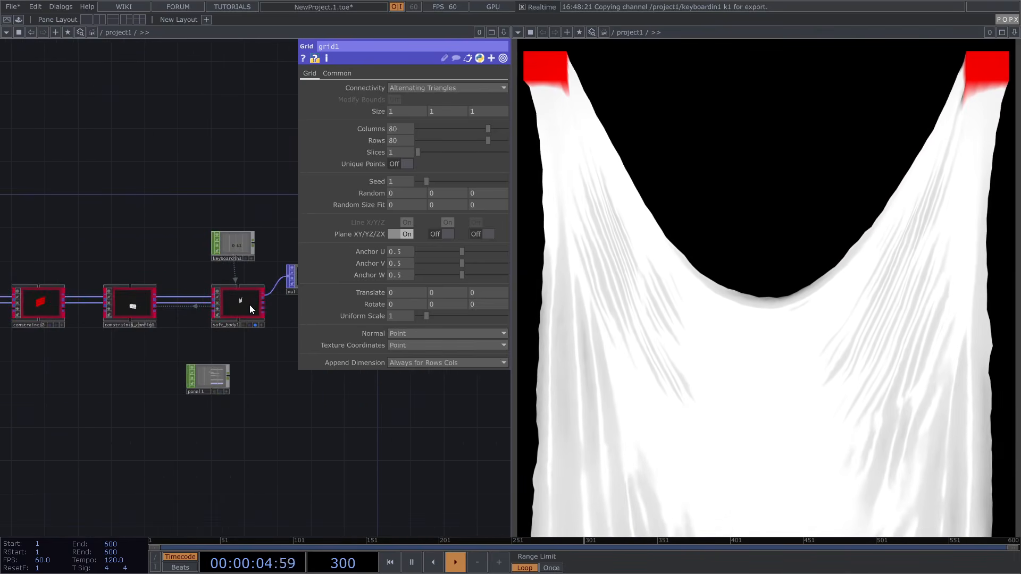
{"action": "left_click", "coordinate": [250, 305]}
{"action": "scroll", "coordinate": [359, 147], "scroll_direction": "up", "scroll_amount": 3}
{"action": "scroll", "coordinate": [238, 84], "scroll_direction": "up", "scroll_amount": 5}
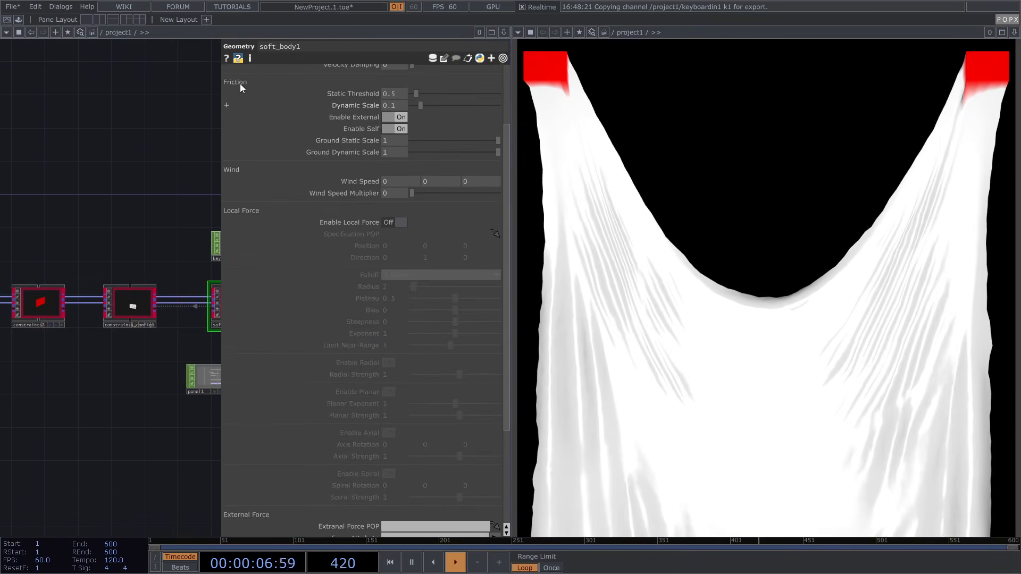
{"action": "left_click", "coordinate": [239, 88]}
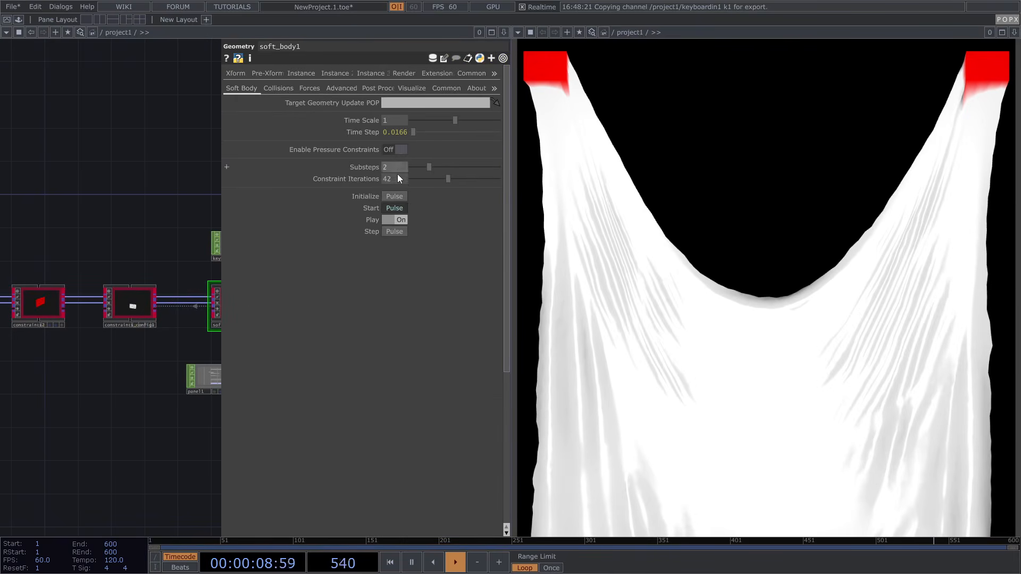
{"action": "type", "text": "50"}
{"action": "key", "text": "Return"}
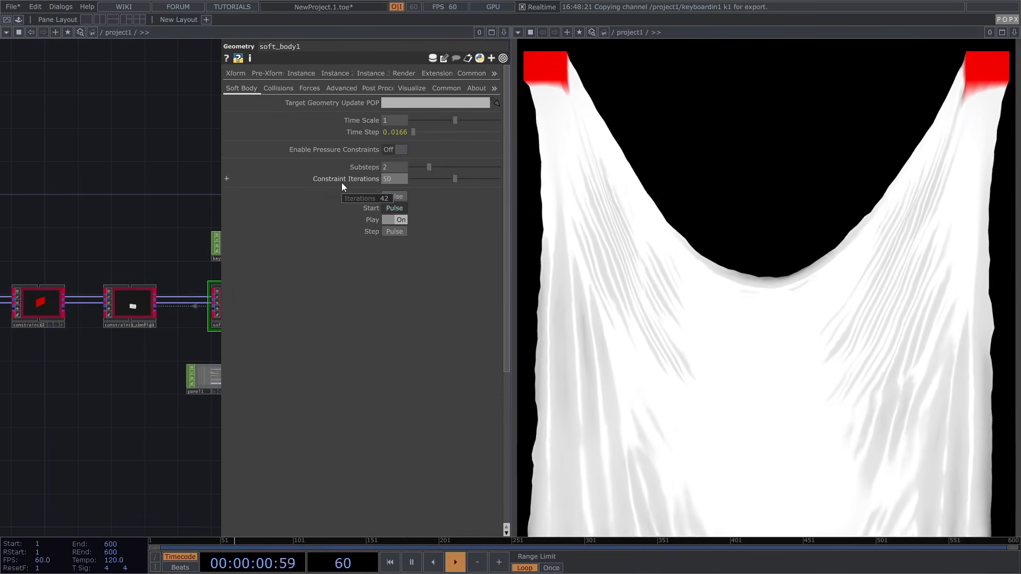
{"action": "left_click", "coordinate": [384, 165]}
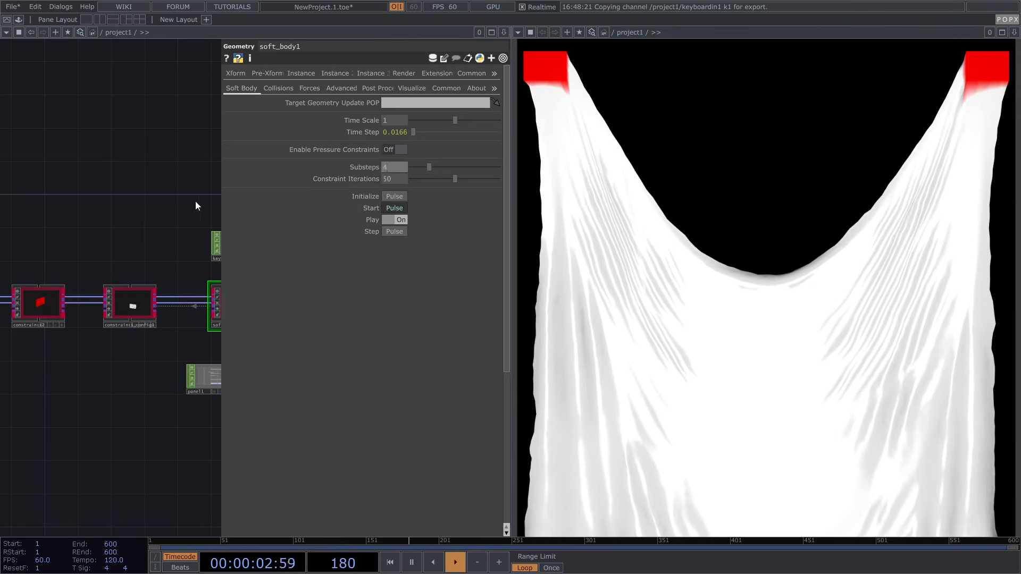
{"action": "type", "text": "4"}
{"action": "key", "text": "Return"}
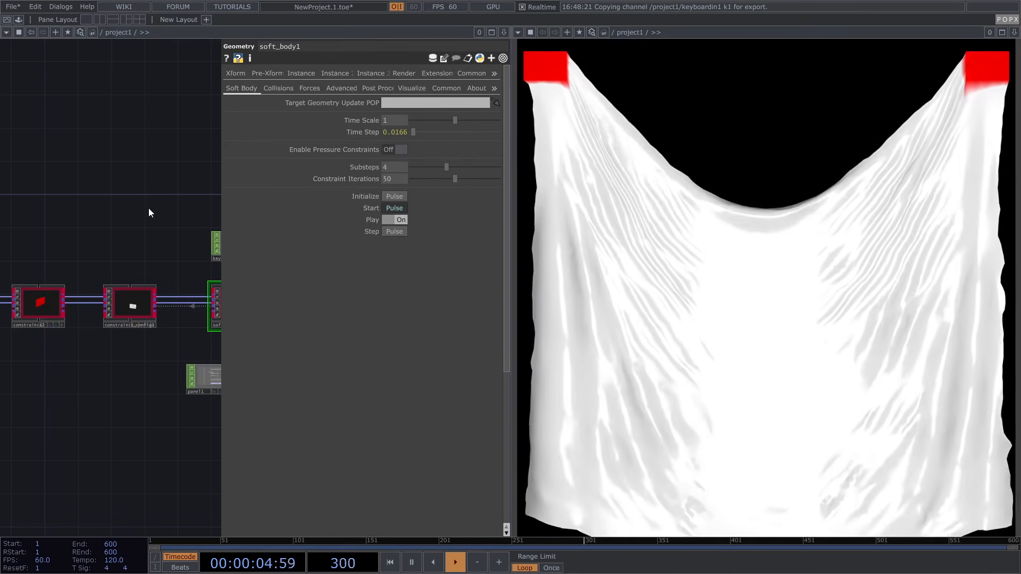
{"action": "left_click_drag", "start_coordinate": [148, 208], "coordinate": [32, 239]}
Set light1's Shadow Type to Soft, 2D Mapped
{"action": "scroll", "coordinate": [33, 241], "scroll_direction": "down", "scroll_amount": 4}
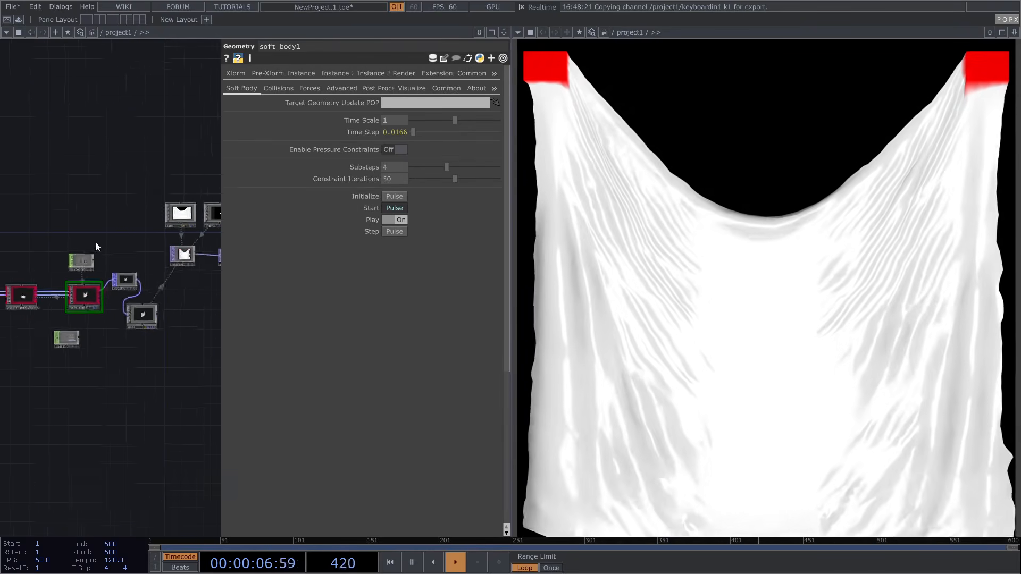
{"action": "left_click_drag", "start_coordinate": [194, 255], "coordinate": [165, 267]}
{"action": "scroll", "coordinate": [183, 226], "scroll_direction": "up", "scroll_amount": 8}
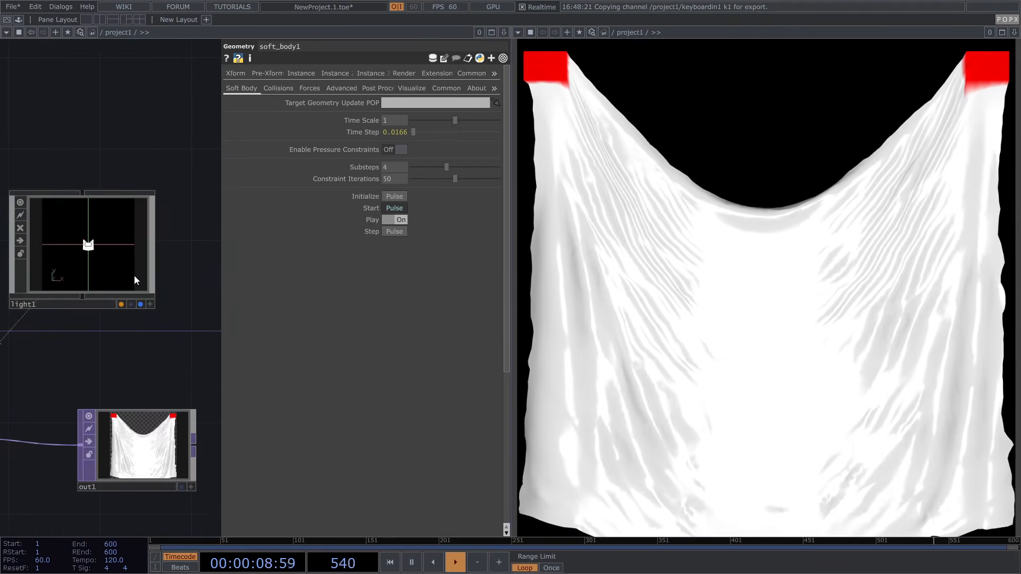
{"action": "left_click", "coordinate": [134, 275]}
{"action": "left_click", "coordinate": [338, 72]}
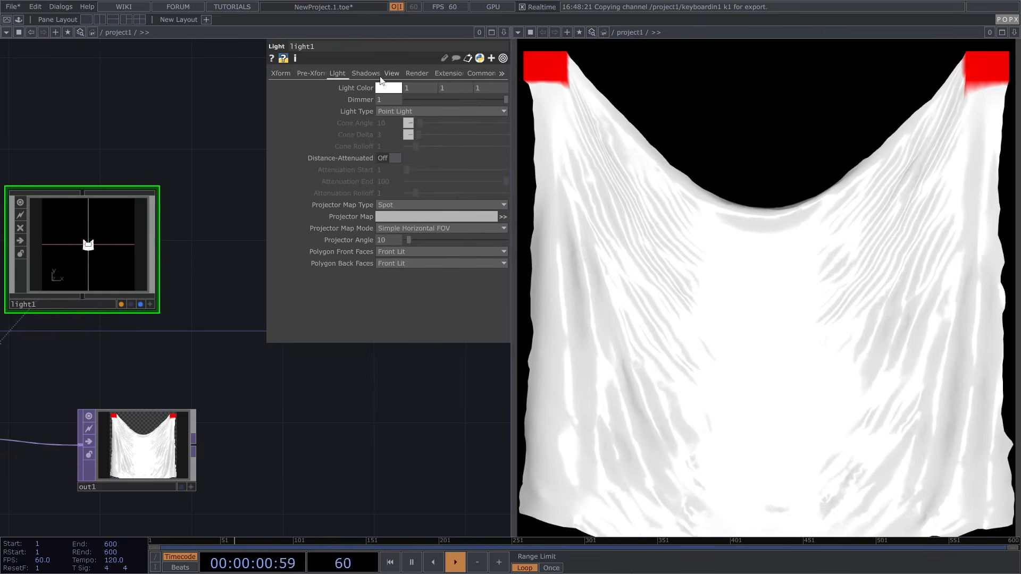
{"action": "left_click", "coordinate": [375, 76]}
{"action": "left_click", "coordinate": [398, 87]}
{"action": "left_click", "coordinate": [391, 119]}
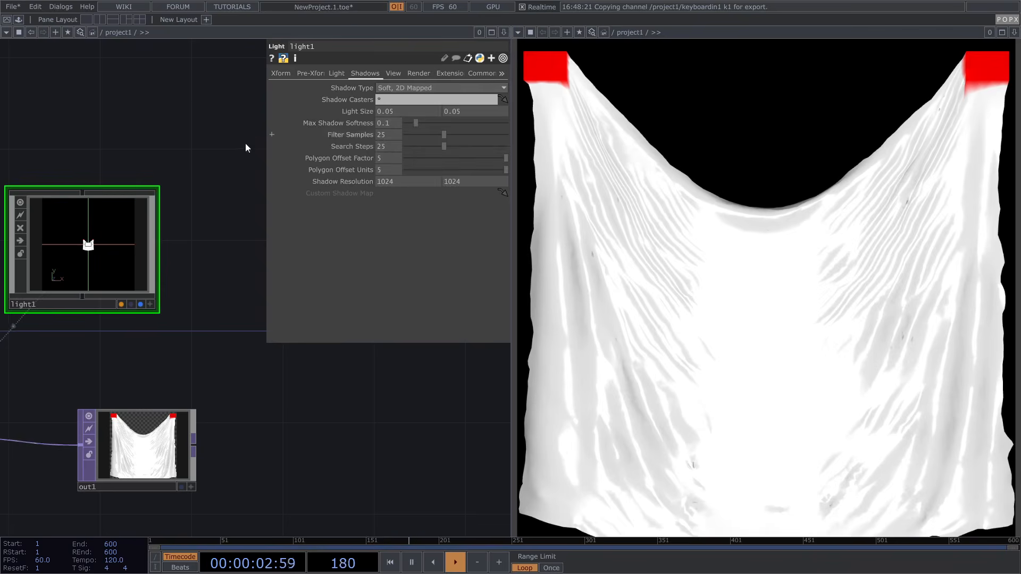
Raise light1's Shadow Resolution to 2024 x 2024
{"action": "left_click_drag", "start_coordinate": [178, 135], "coordinate": [210, 133]}
{"action": "left_click", "coordinate": [186, 301]}
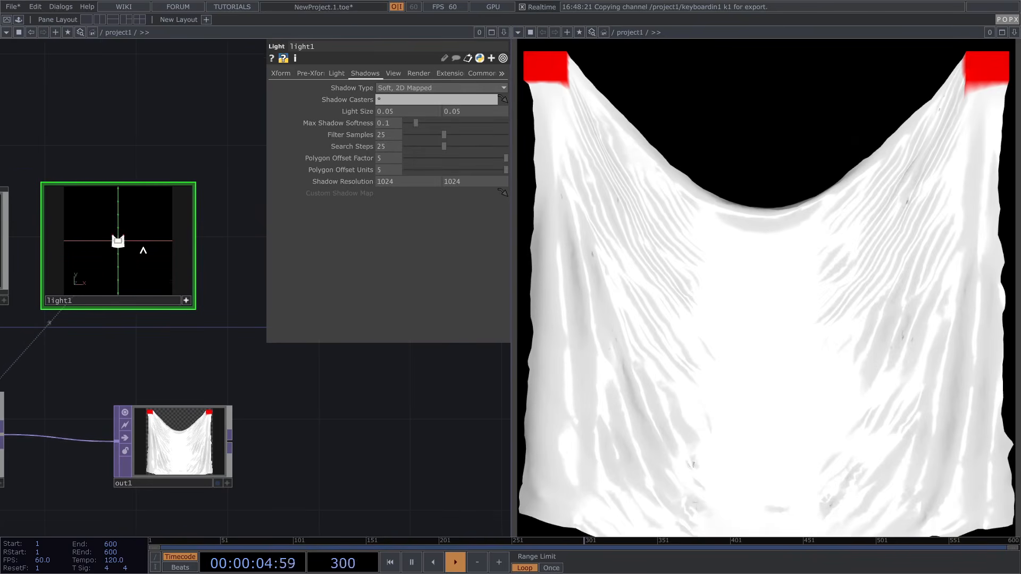
{"action": "mouse_move", "coordinate": [138, 255]}
{"action": "left_mouse_down"}
{"action": "mouse_move", "coordinate": [125, 243]}
{"action": "mouse_move", "coordinate": [135, 240]}
{"action": "left_mouse_up"}
{"action": "scroll", "coordinate": [129, 246], "scroll_direction": "up", "scroll_amount": 5}
{"action": "scroll", "coordinate": [107, 245], "scroll_direction": "up", "scroll_amount": 5}
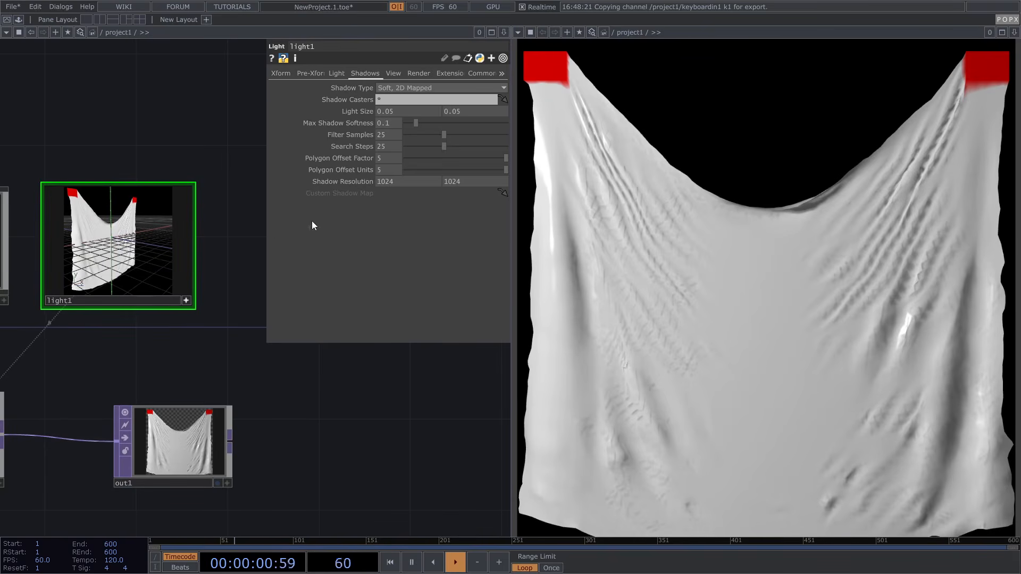
{"action": "left_click_drag", "start_coordinate": [380, 182], "coordinate": [375, 182]}
{"action": "type", "text": "2"}
{"action": "left_click_drag", "start_coordinate": [450, 180], "coordinate": [443, 181]}
{"action": "type", "text": "2"}
{"action": "key", "text": "Return"}
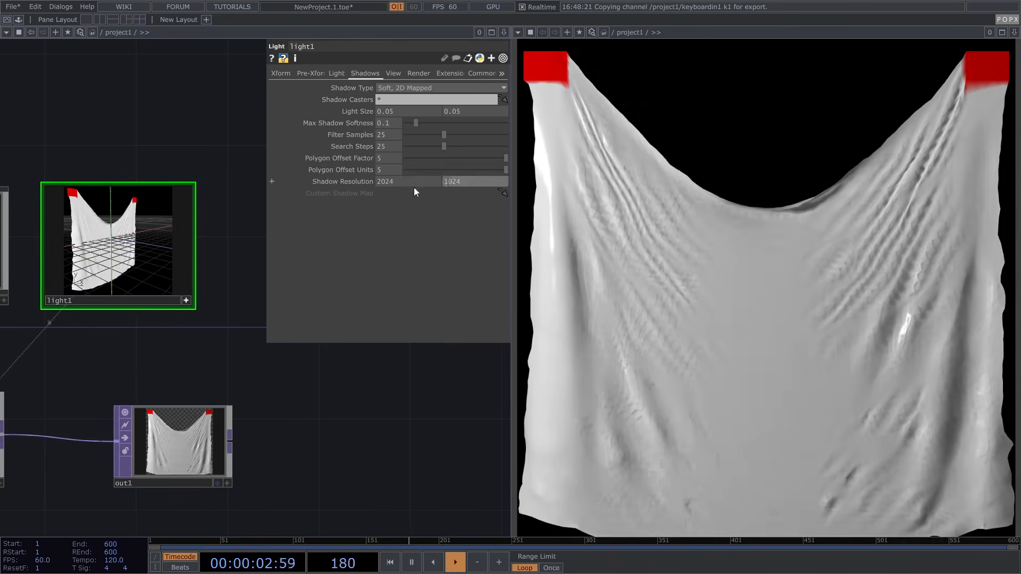
{"action": "left_click_drag", "start_coordinate": [164, 265], "coordinate": [143, 262]}
{"action": "scroll", "coordinate": [327, 406], "scroll_direction": "down", "scroll_amount": 6}
{"action": "left_click_drag", "start_coordinate": [246, 423], "coordinate": [318, 372]}
Create a PBR MAT, pbr1, and assign it as geo1's material
{"action": "key", "text": "Tab"}
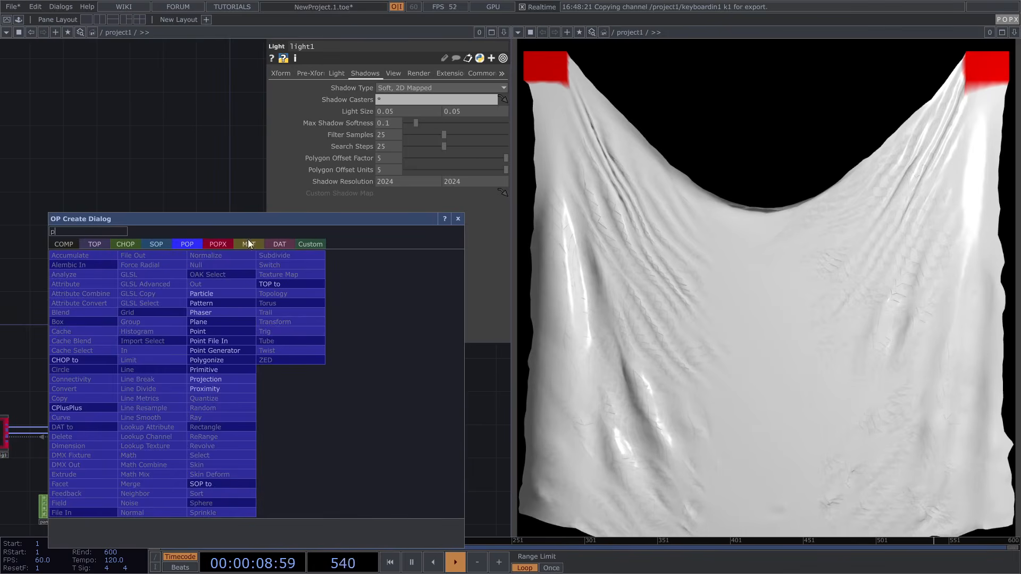
{"action": "left_click", "coordinate": [249, 245]}
{"action": "type", "text": "p"}
{"action": "left_click", "coordinate": [71, 322]}
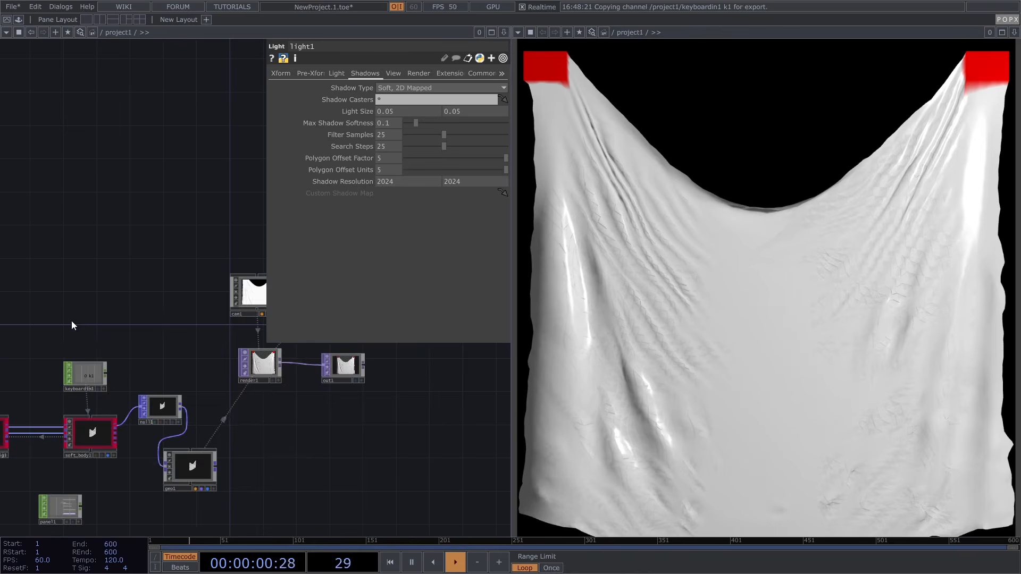
{"action": "left_click", "coordinate": [260, 476]}
{"action": "scroll", "coordinate": [261, 476], "scroll_direction": "up", "scroll_amount": 2}
{"action": "left_click_drag", "start_coordinate": [261, 474], "coordinate": [200, 466]}
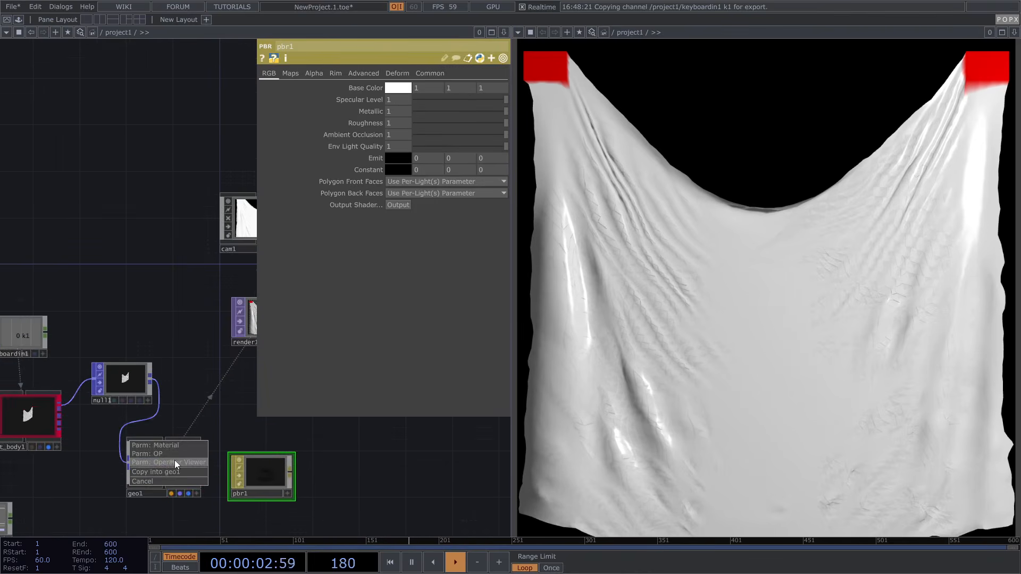
{"action": "left_click", "coordinate": [176, 444]}
Set pbr1 to Metallic 0.212, Roughness 0.241 and Base Color 2, 2, 2
{"action": "left_click_drag", "start_coordinate": [187, 399], "coordinate": [179, 315]}
{"action": "mouse_move", "coordinate": [461, 111]}
{"action": "left_mouse_down"}
{"action": "mouse_move", "coordinate": [436, 111]}
{"action": "mouse_move", "coordinate": [442, 126]}
{"action": "mouse_move", "coordinate": [426, 113]}
{"action": "mouse_move", "coordinate": [436, 113]}
{"action": "left_mouse_up"}
{"action": "middle_click_drag", "start_coordinate": [366, 89], "coordinate": [382, 76]}
{"action": "scroll", "coordinate": [107, 290], "scroll_direction": "down", "scroll_amount": 5}
{"action": "scroll", "coordinate": [197, 255], "scroll_direction": "up", "scroll_amount": 3}
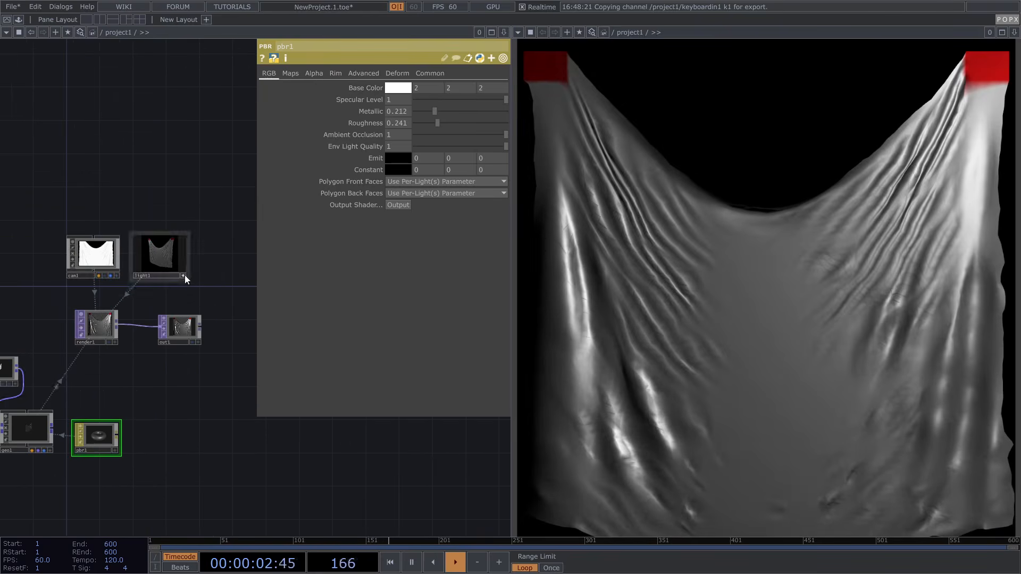
Raise light1's Dimmer to 1.5
{"action": "left_click", "coordinate": [171, 258]}
{"action": "left_click", "coordinate": [342, 72]}
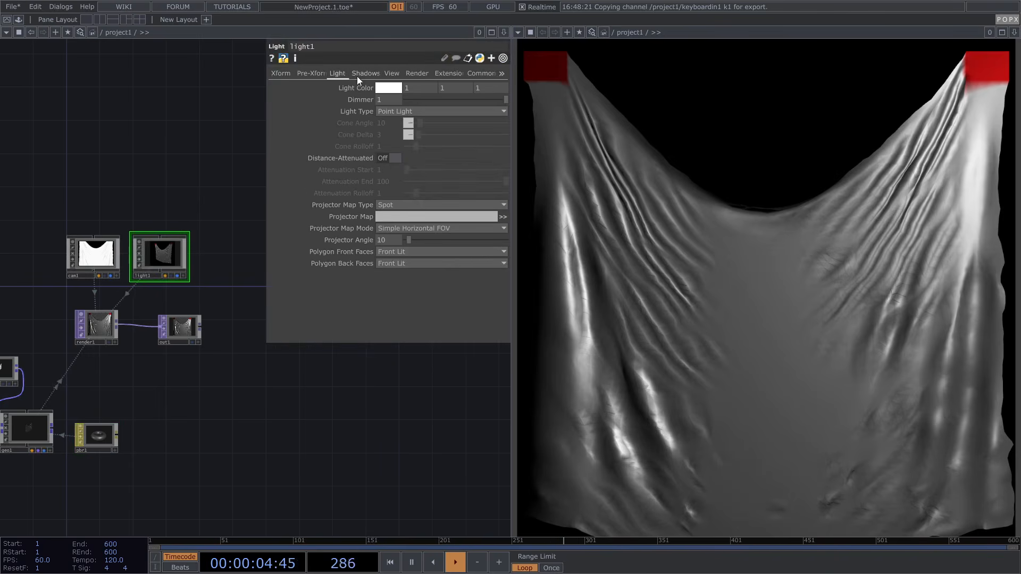
{"action": "middle_click_drag", "start_coordinate": [393, 101], "coordinate": [396, 96]}
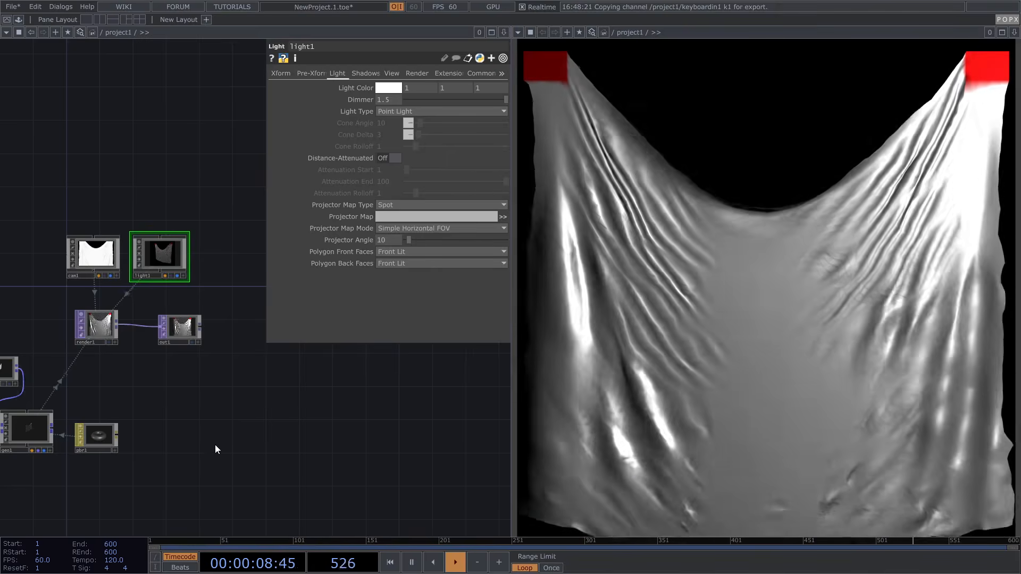
{"action": "left_click_drag", "start_coordinate": [302, 430], "coordinate": [414, 404]}
{"action": "scroll", "coordinate": [414, 405], "scroll_direction": "down", "scroll_amount": 4}
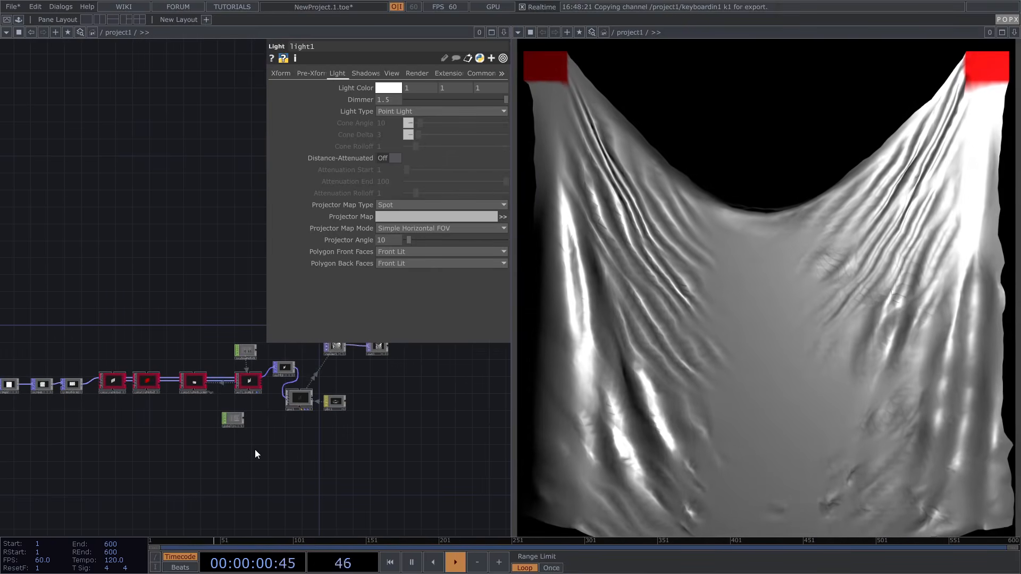
Turn Enable Grabber On in soft_body1's Forces parameters
{"action": "key", "text": "p"}
{"action": "scroll", "coordinate": [318, 401], "scroll_direction": "up", "scroll_amount": 5}
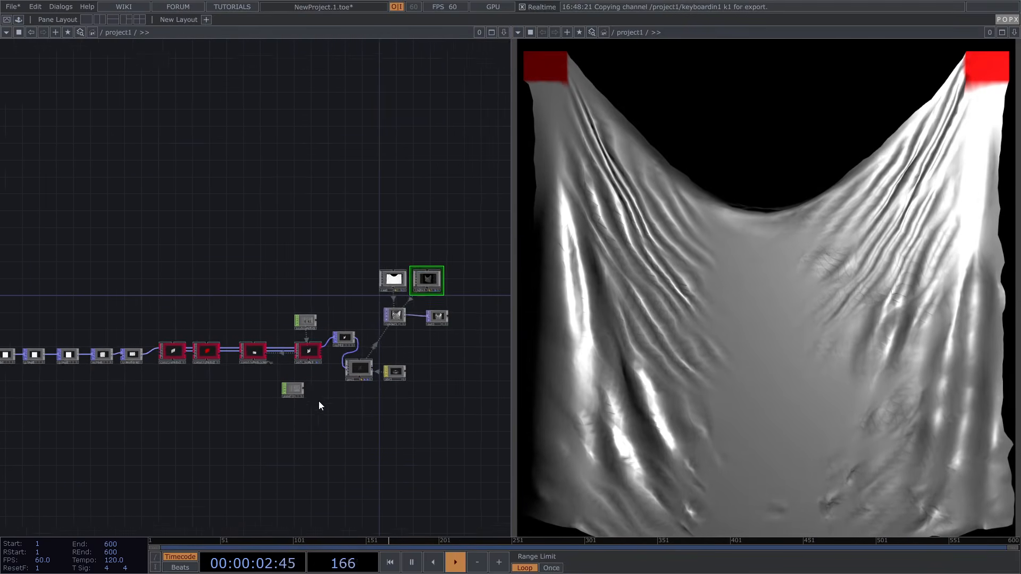
{"action": "left_click_drag", "start_coordinate": [300, 353], "coordinate": [243, 401]}
{"action": "left_click", "coordinate": [351, 230]}
{"action": "key", "text": "p"}
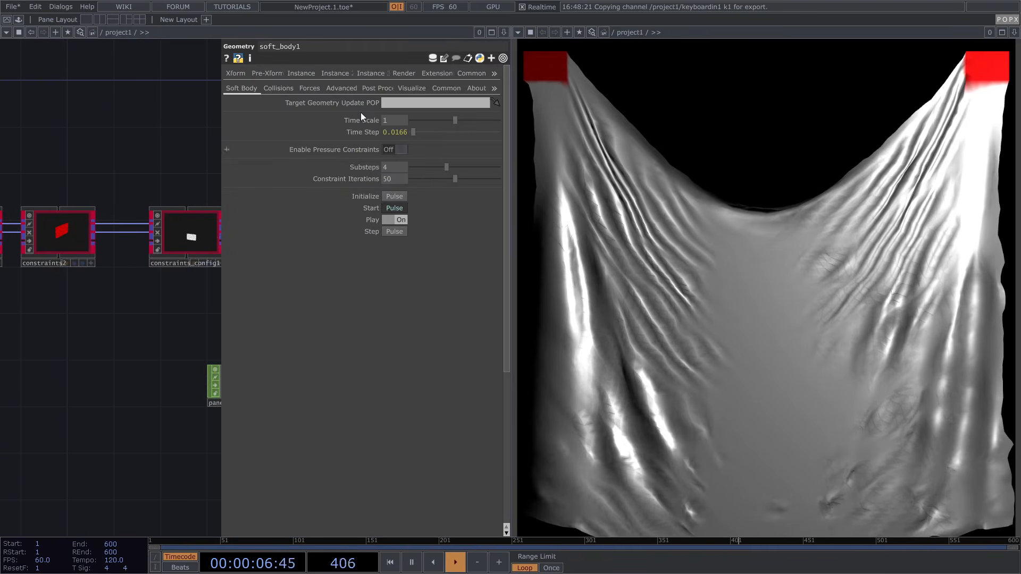
{"action": "left_click", "coordinate": [308, 88]}
{"action": "scroll", "coordinate": [440, 333], "scroll_direction": "down", "scroll_amount": 5}
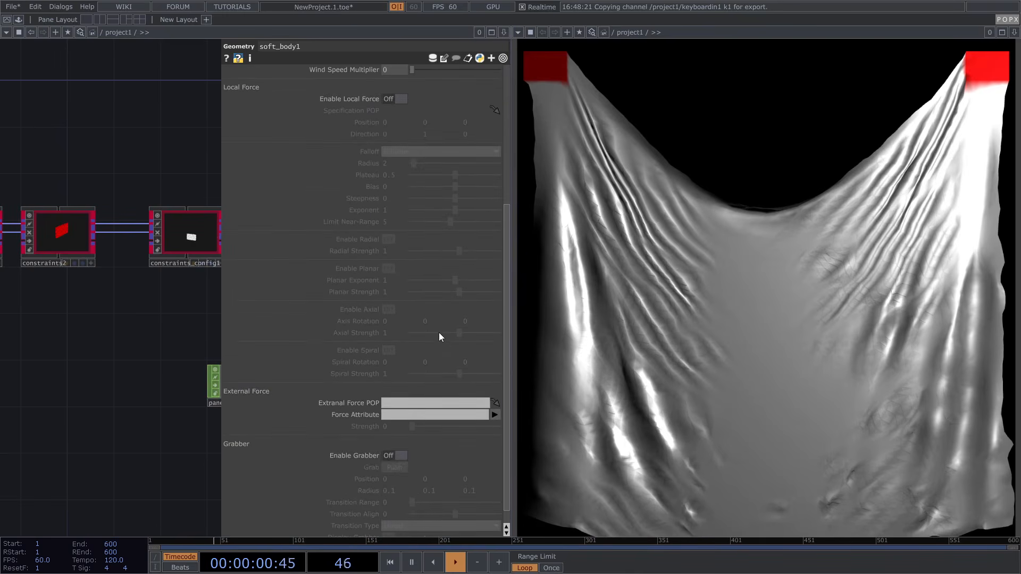
{"action": "left_click", "coordinate": [398, 457]}
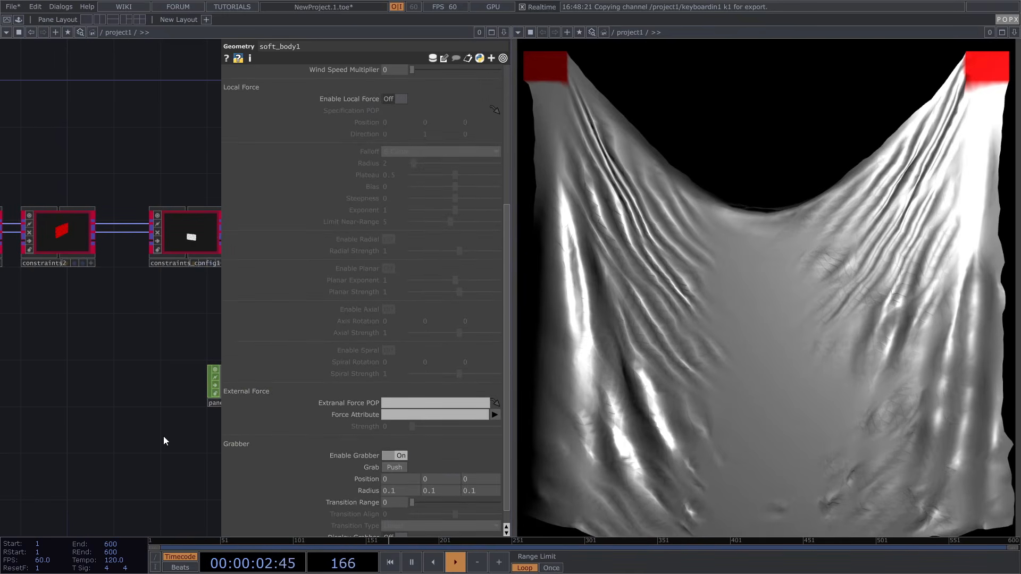
{"action": "key", "text": "p"}
{"action": "left_click_drag", "start_coordinate": [331, 414], "coordinate": [291, 390]}
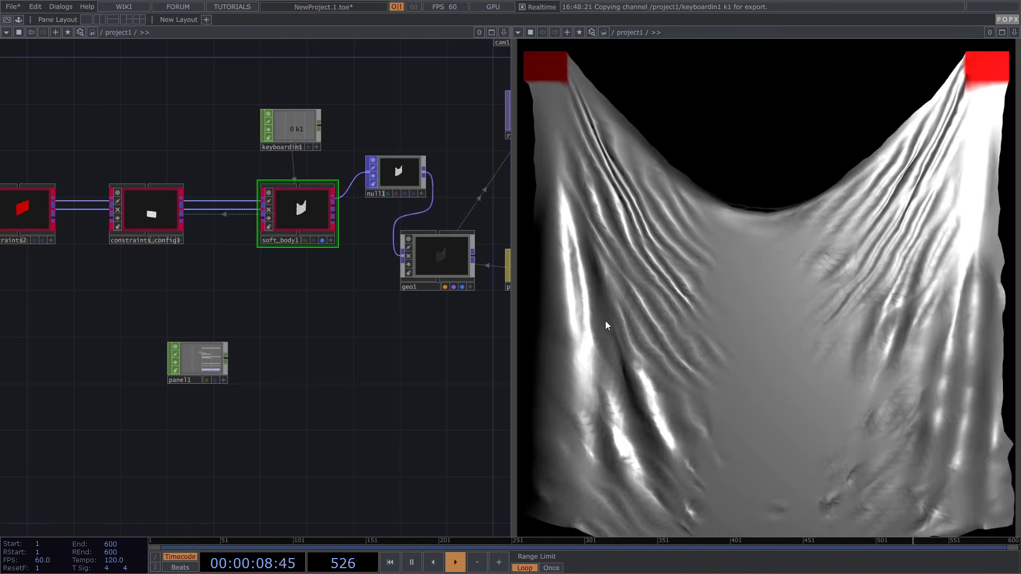
In panel1's Select parameter, add the insideu, insidev and lselect channels from /project1
{"action": "left_click", "coordinate": [205, 362]}
{"action": "scroll", "coordinate": [202, 361], "scroll_direction": "up", "scroll_amount": 8}
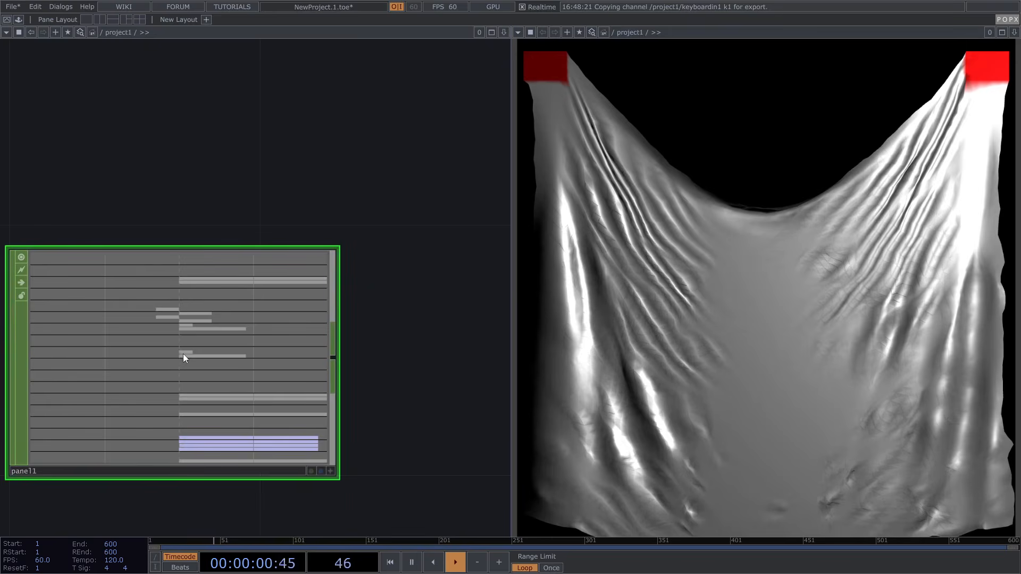
{"action": "key", "text": "p"}
{"action": "left_click_drag", "start_coordinate": [285, 240], "coordinate": [324, 203]}
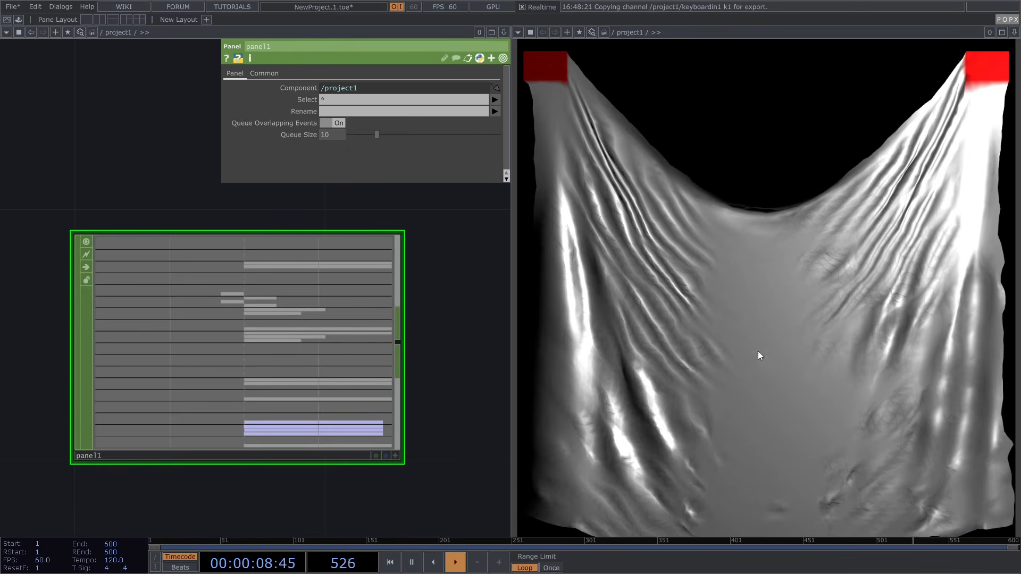
{"action": "left_click", "coordinate": [498, 101]}
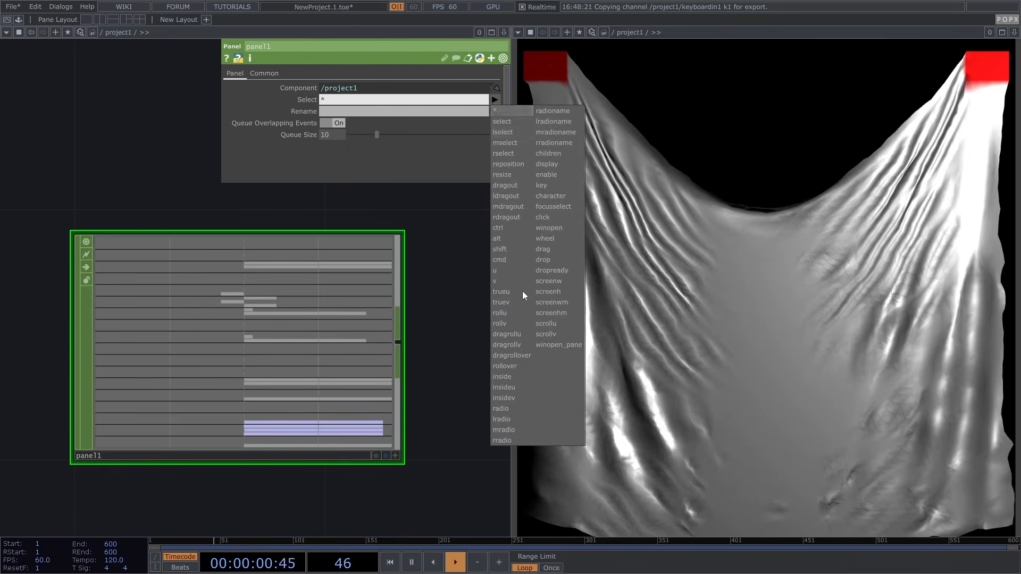
{"action": "left_click", "coordinate": [510, 388]}
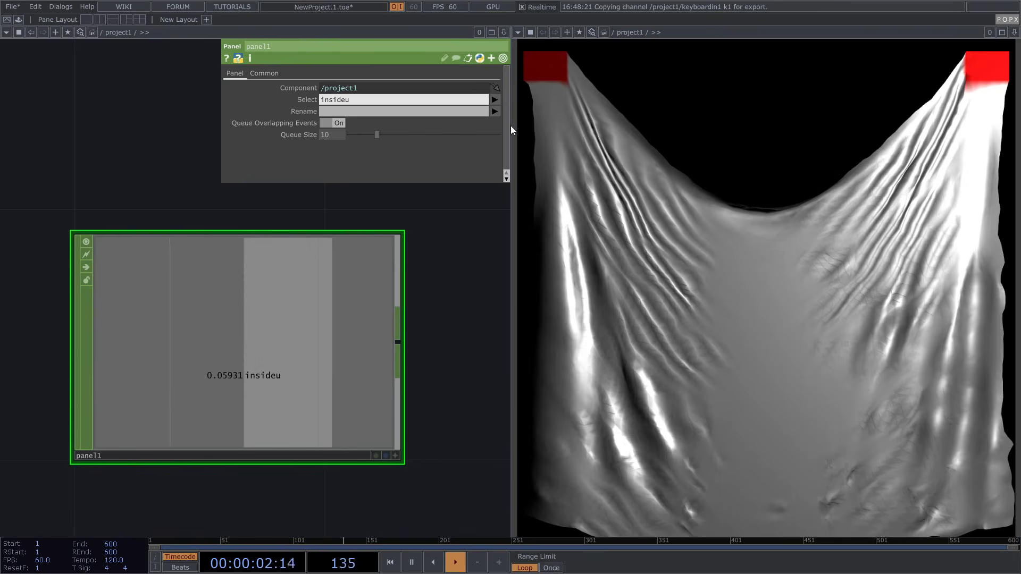
{"action": "left_click", "coordinate": [499, 99]}
{"action": "left_click", "coordinate": [508, 400]}
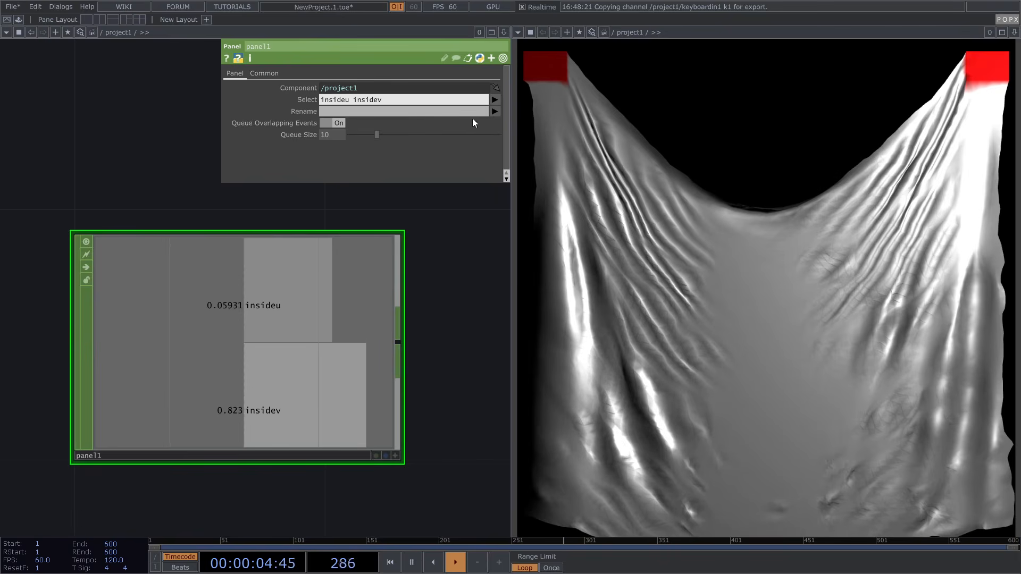
{"action": "left_click", "coordinate": [494, 100]}
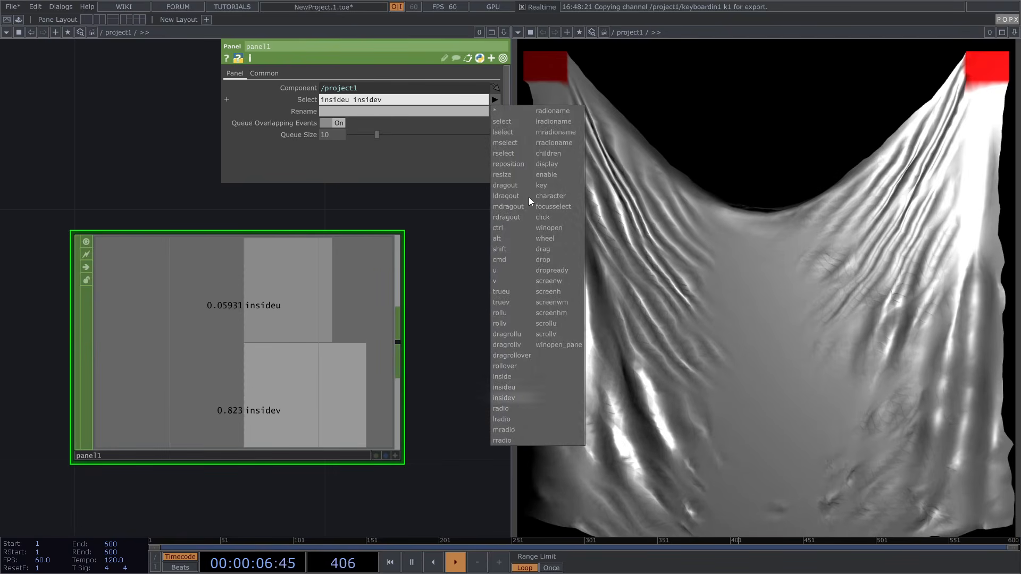
{"action": "left_click", "coordinate": [516, 132]}
{"action": "scroll", "coordinate": [213, 259], "scroll_direction": "down", "scroll_amount": 2}
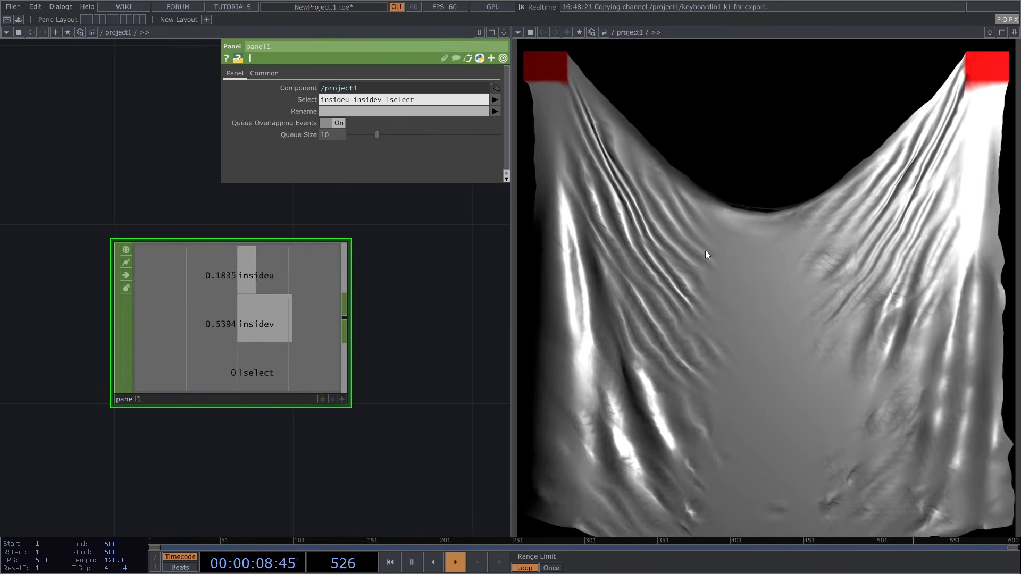
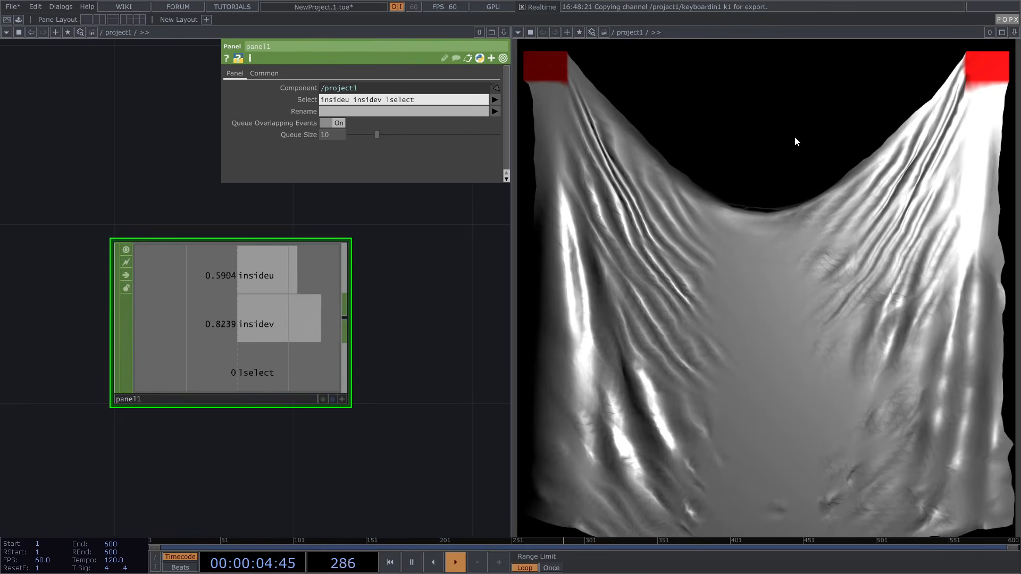
Test the panel's click response, then add a Select CHOP after panel1
{"action": "left_click", "coordinate": [723, 186]}
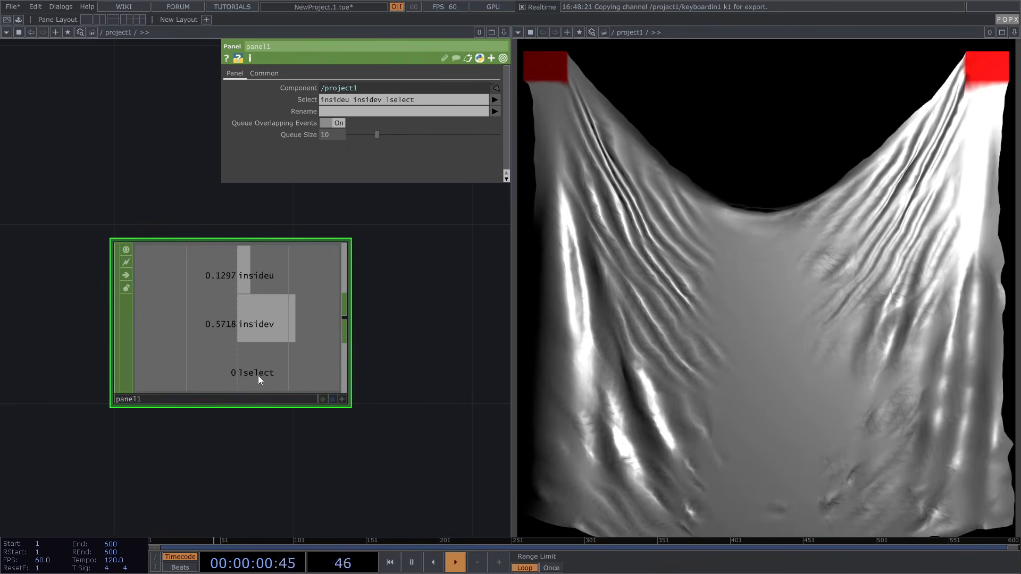
{"action": "scroll", "coordinate": [260, 375], "scroll_direction": "down", "scroll_amount": 3}
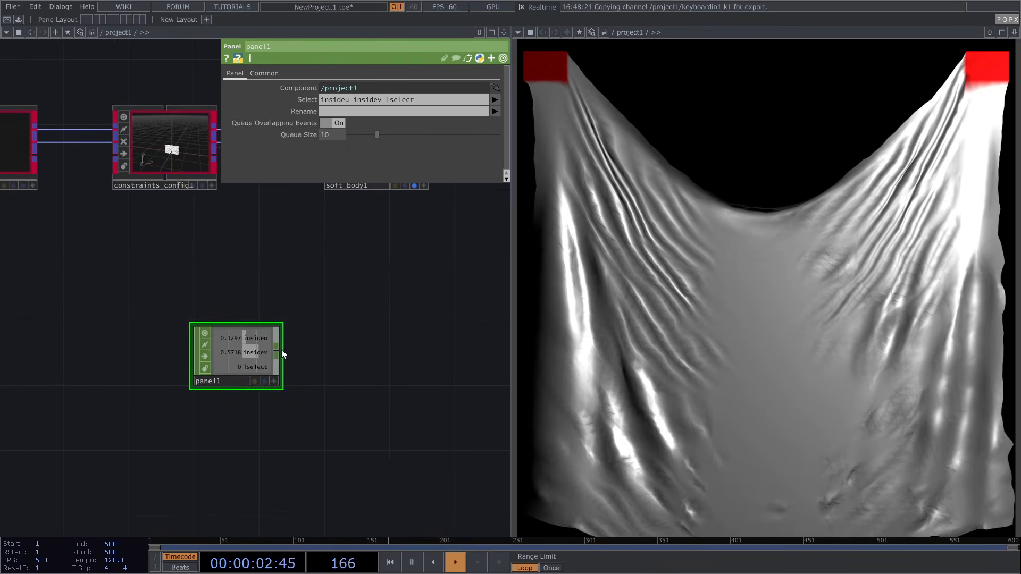
{"action": "left_click", "coordinate": [283, 352]}
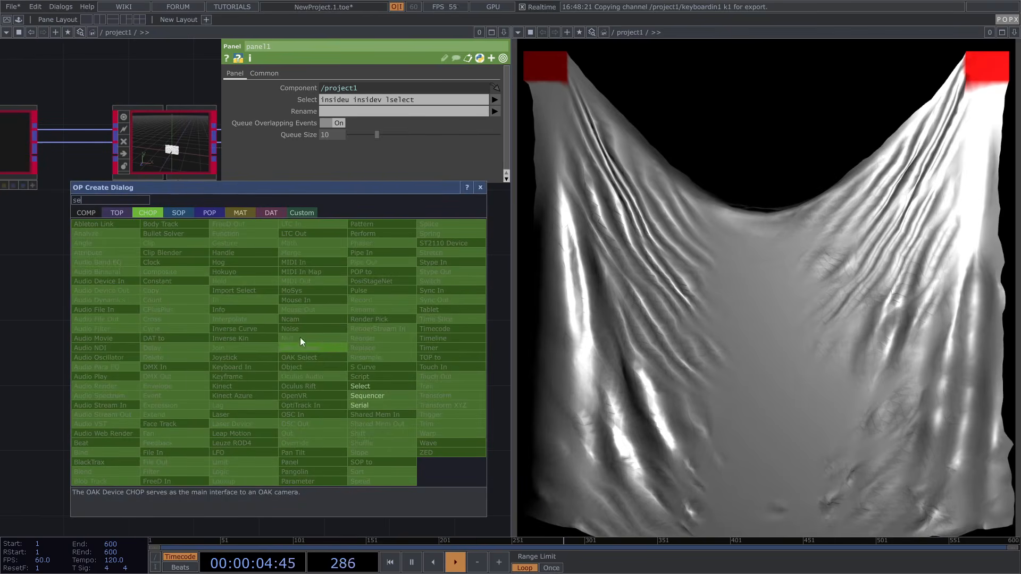
{"action": "left_click", "coordinate": [373, 383]}
{"action": "left_click", "coordinate": [357, 332]}
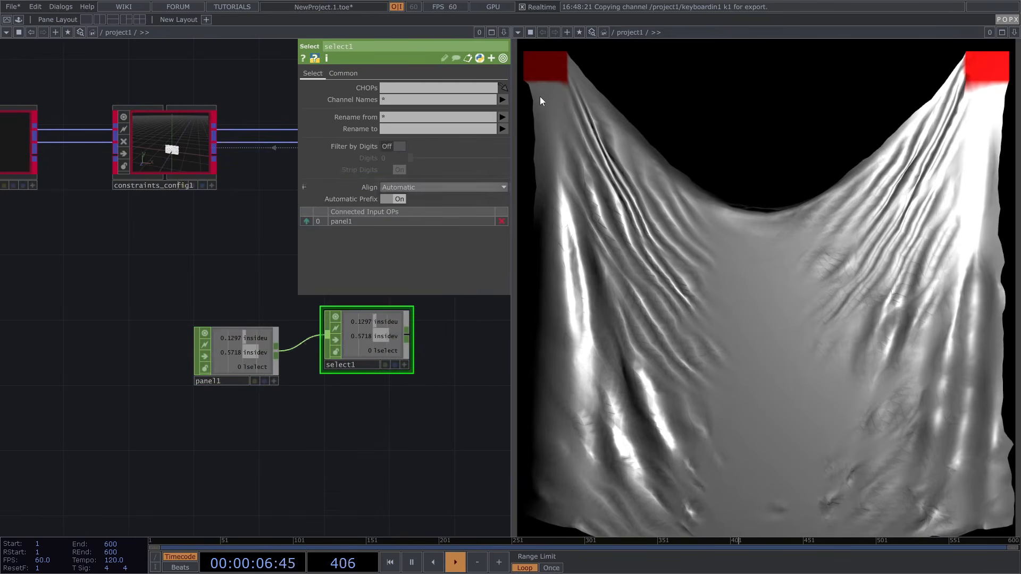
Pick insideu and insidev in select1's Channel Names
{"action": "left_click", "coordinate": [502, 100]}
{"action": "left_click", "coordinate": [510, 121]}
{"action": "left_click", "coordinate": [503, 100]}
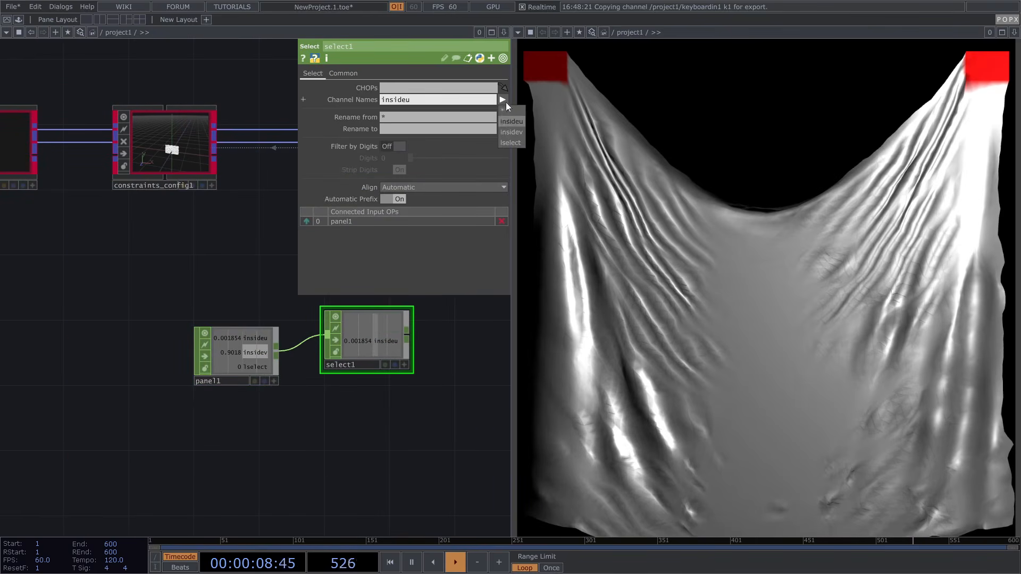
{"action": "left_click", "coordinate": [508, 132]}
Start a new POP operator filtered by 's' in OP Create
{"action": "left_click_drag", "start_coordinate": [438, 358], "coordinate": [264, 357]}
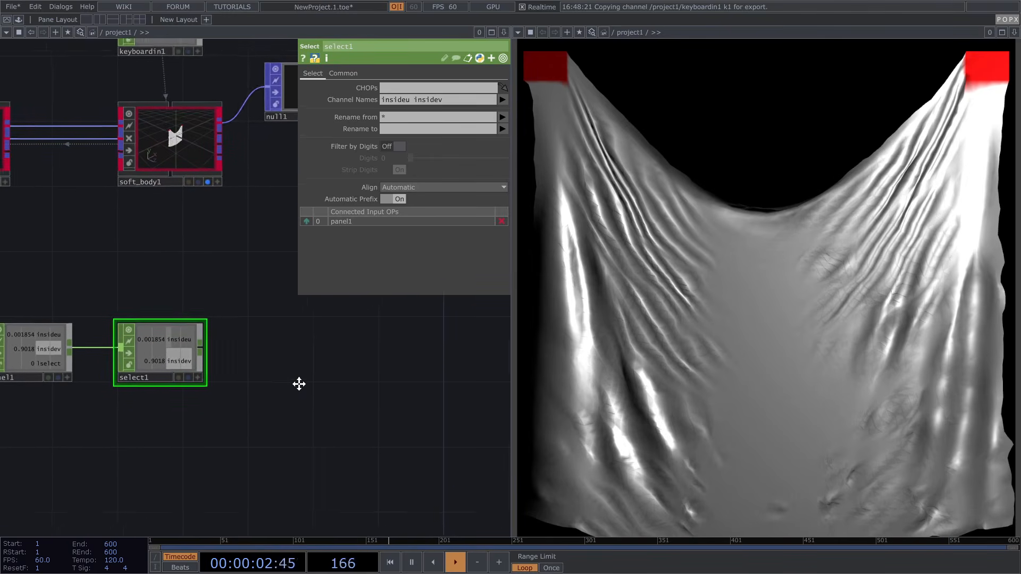
{"action": "key", "text": "Tab"}
{"action": "type", "text": "s"}
{"action": "left_click", "coordinate": [230, 244]}
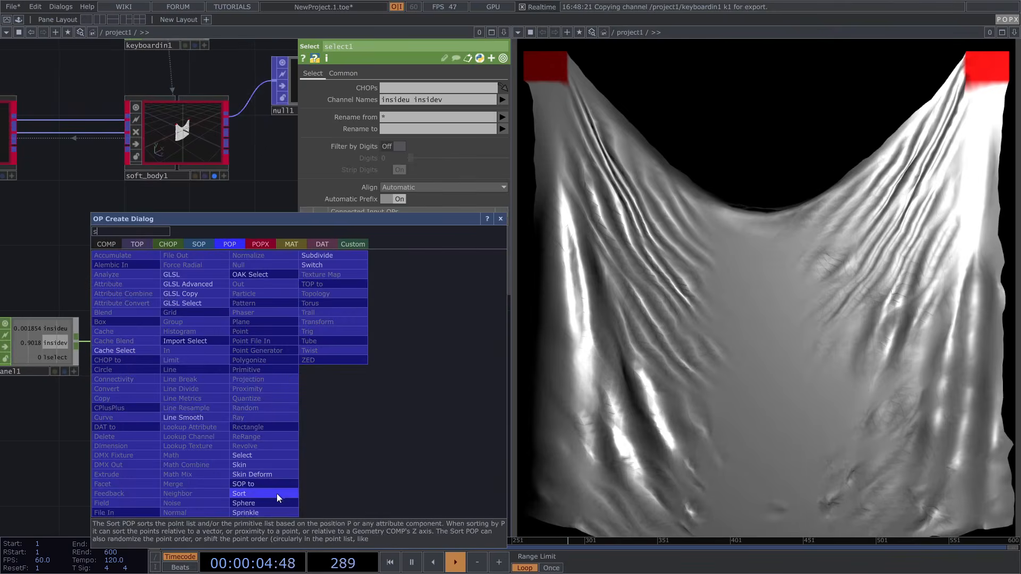
Add a Sphere POP, sphere1, to the network
{"action": "left_click", "coordinate": [262, 500]}
{"action": "left_click", "coordinate": [103, 475]}
{"action": "left_click_drag", "start_coordinate": [260, 436], "coordinate": [371, 356]}
{"action": "scroll", "coordinate": [245, 424], "scroll_direction": "up", "scroll_amount": 5}
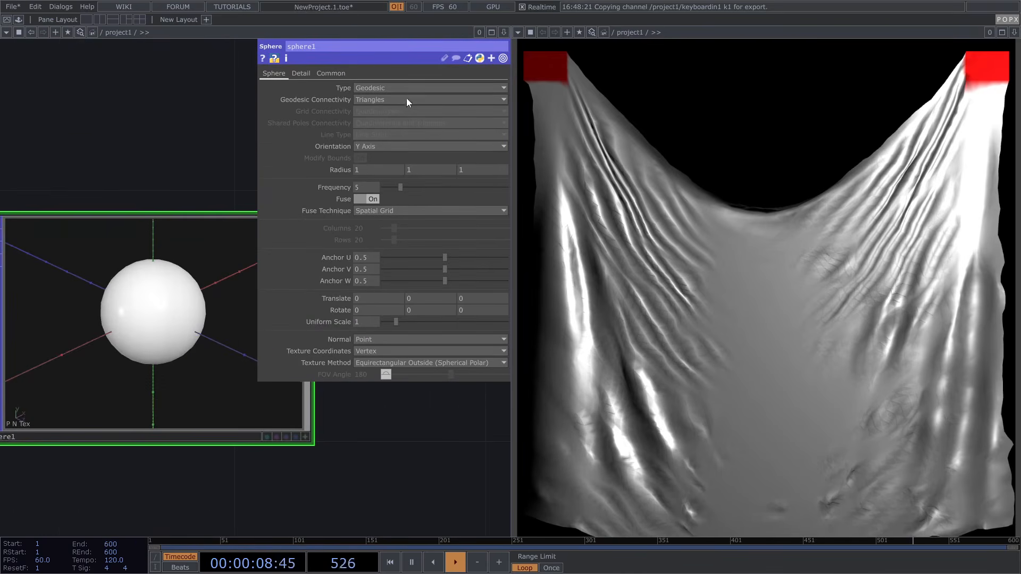
Make sphere1 a Grid type with row-and-column line connectivity
{"action": "left_click", "coordinate": [385, 87]}
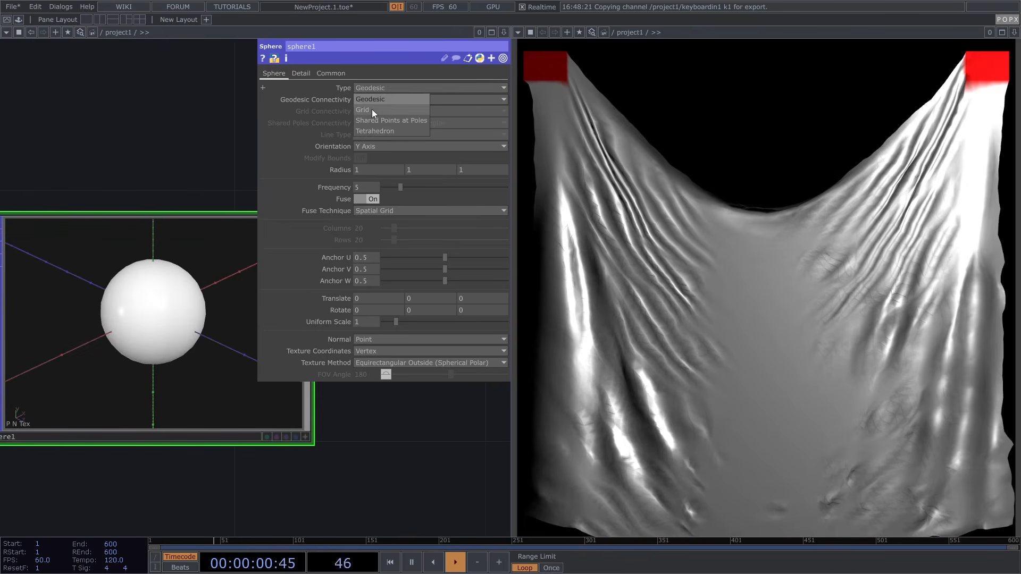
{"action": "left_click", "coordinate": [371, 109]}
{"action": "left_click", "coordinate": [373, 112]}
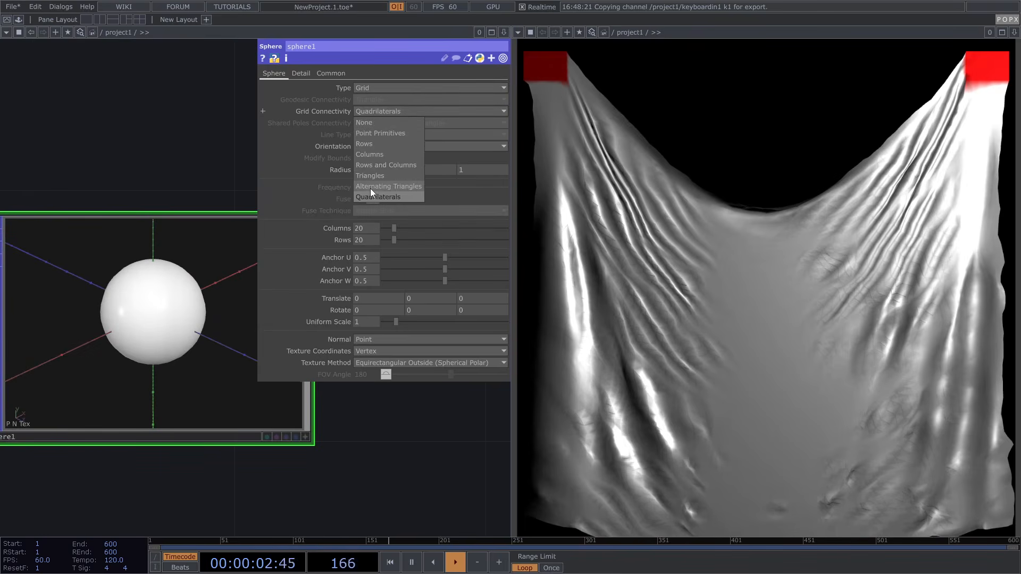
{"action": "left_click", "coordinate": [380, 164]}
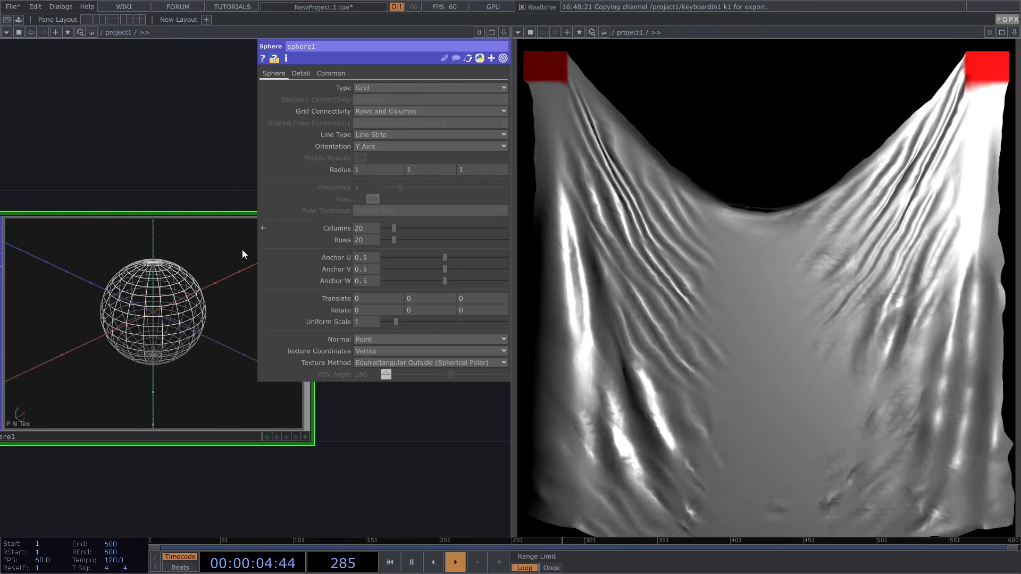
Reduce sphere1's column count and adjust its rows
{"action": "left_click", "coordinate": [386, 229]}
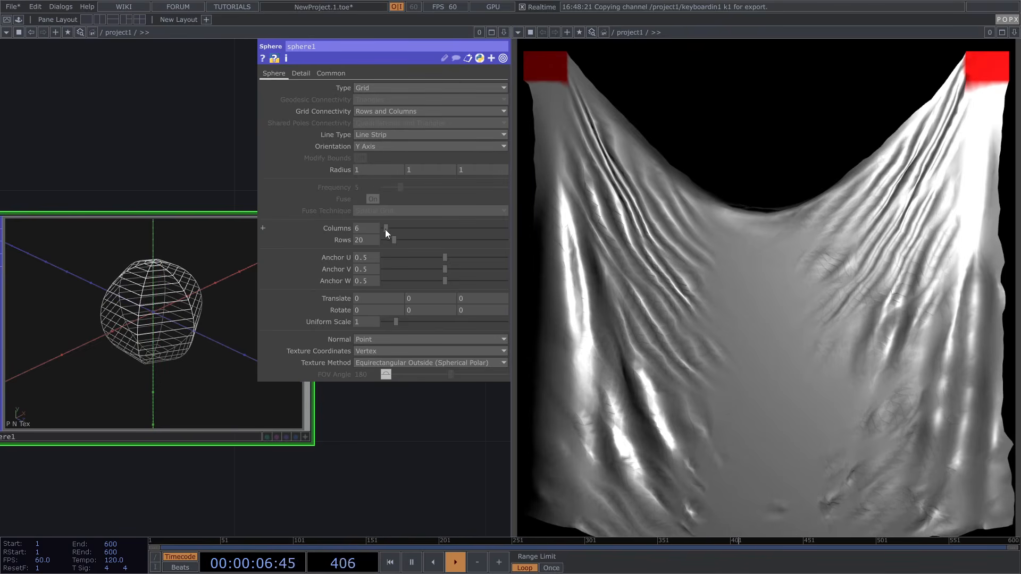
{"action": "type", "text": "4"}
{"action": "key", "text": "Return"}
{"action": "scroll", "coordinate": [167, 283], "scroll_direction": "up", "scroll_amount": 3}
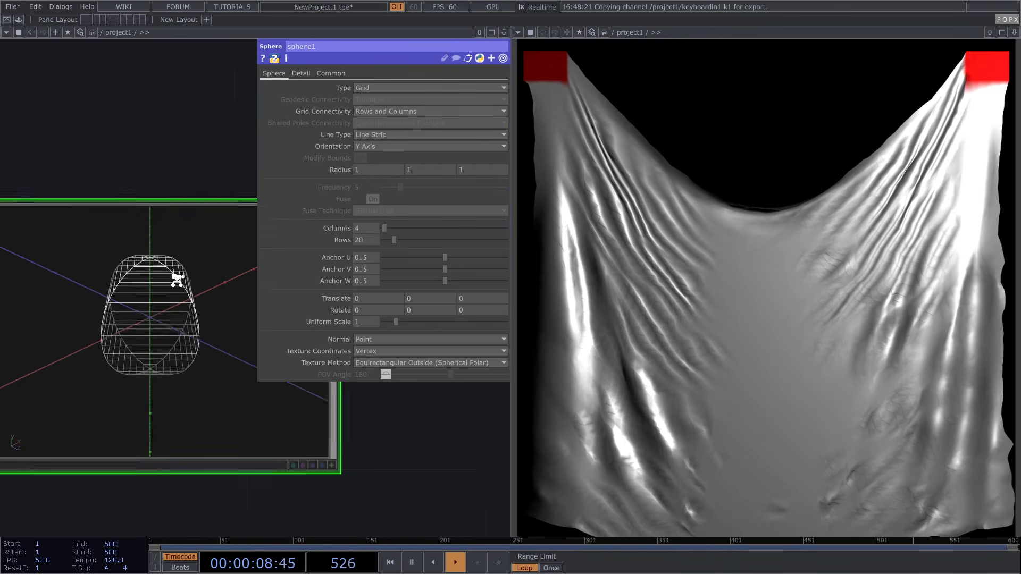
{"action": "left_click_drag", "start_coordinate": [394, 241], "coordinate": [383, 228]}
{"action": "left_click", "coordinate": [387, 228]}
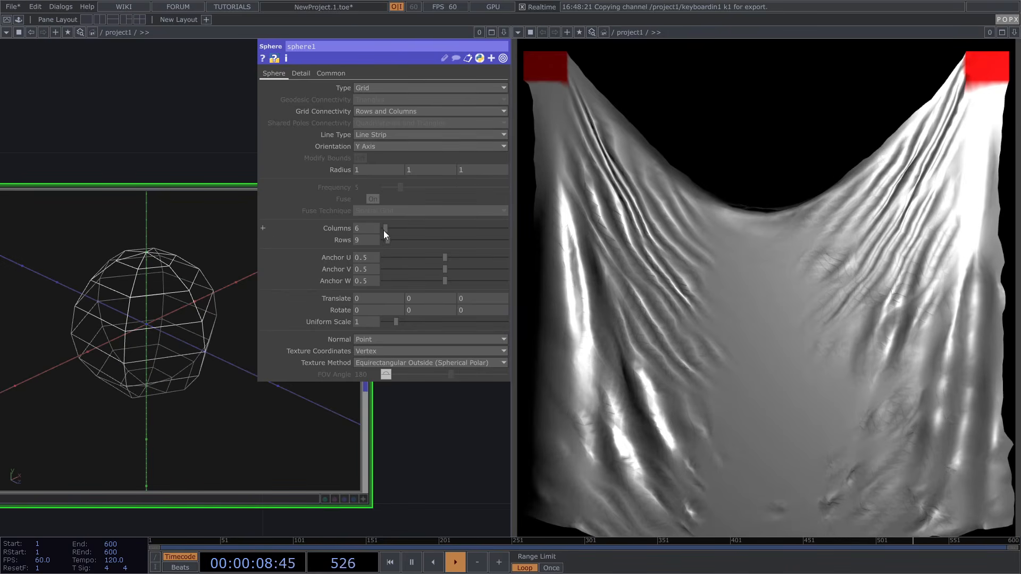
Switch grid connectivity to Columns, leaving 6 columns and 37 rows
{"action": "left_click", "coordinate": [401, 113]}
{"action": "left_click", "coordinate": [381, 156]}
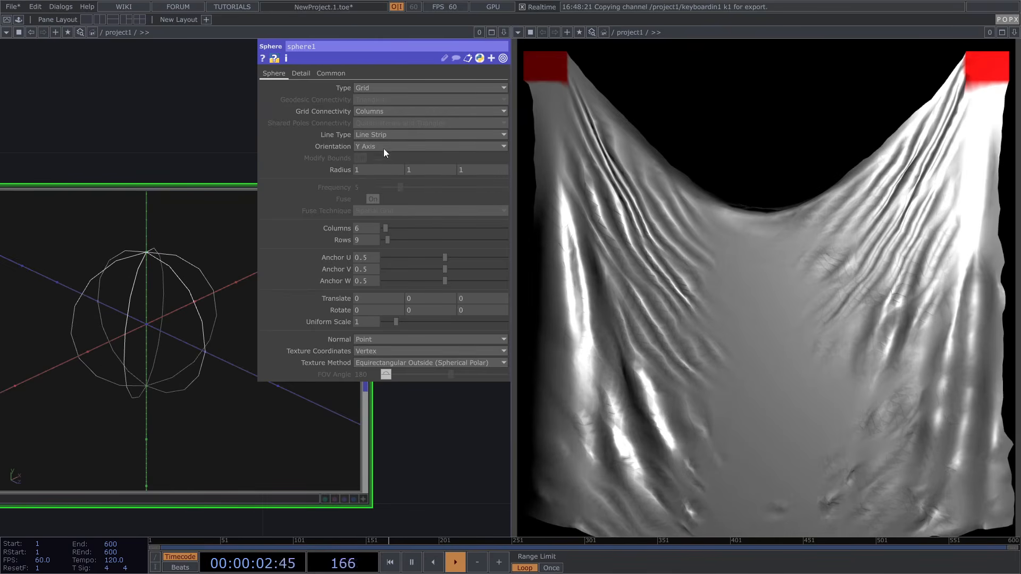
{"action": "left_click_drag", "start_coordinate": [389, 240], "coordinate": [406, 239]}
{"action": "scroll", "coordinate": [148, 254], "scroll_direction": "down", "scroll_amount": 6}
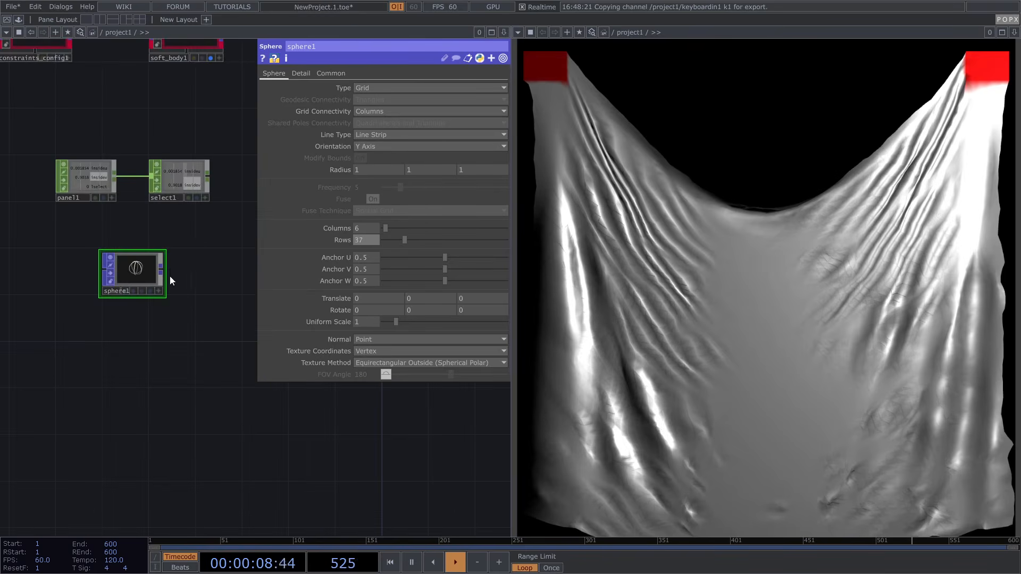
{"action": "left_click", "coordinate": [161, 269]}
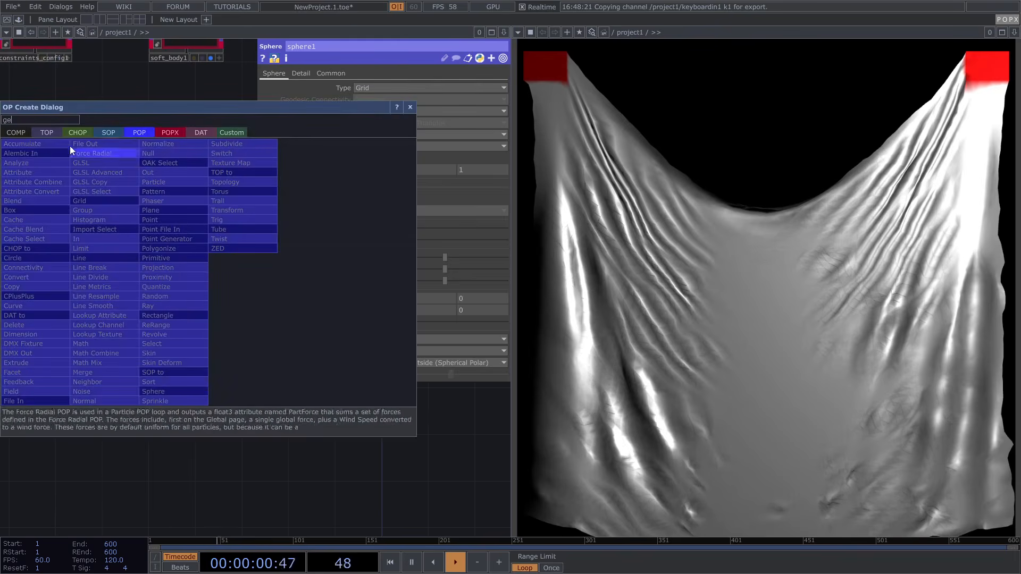
Add a Geometry COMP, geo2, wired after sphere1
{"action": "left_click", "coordinate": [18, 134]}
{"action": "type", "text": "ge"}
{"action": "left_click", "coordinate": [32, 229]}
{"action": "left_click", "coordinate": [225, 272]}
{"action": "key", "text": "p"}
{"action": "left_click_drag", "start_coordinate": [167, 261], "coordinate": [299, 263]}
{"action": "scroll", "coordinate": [336, 166], "scroll_direction": "up", "scroll_amount": 5}
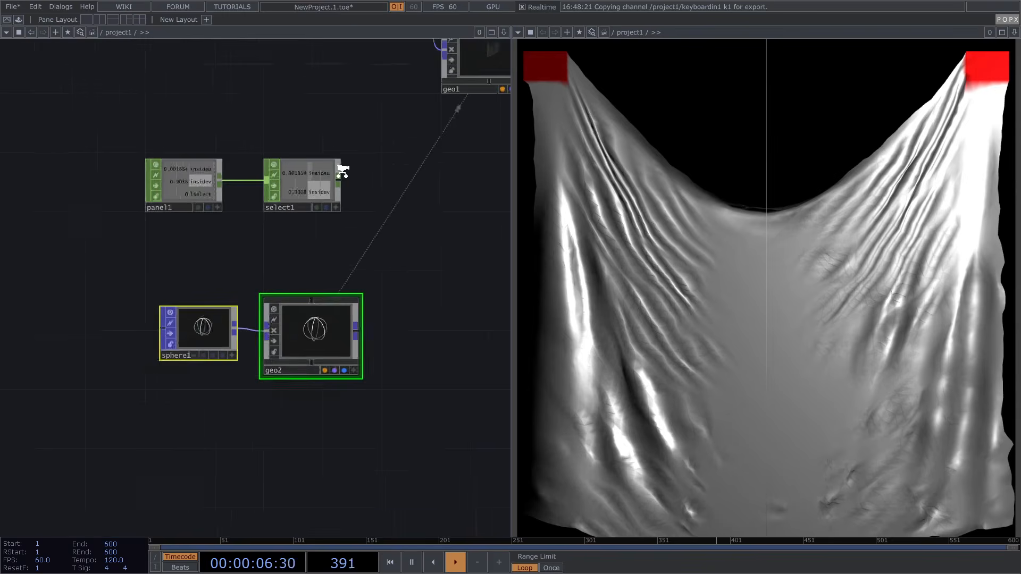
Add a Null CHOP, null2, after select1 and line geo2 up beneath it
{"action": "left_click", "coordinate": [310, 191]}
{"action": "right_click", "coordinate": [334, 188]}
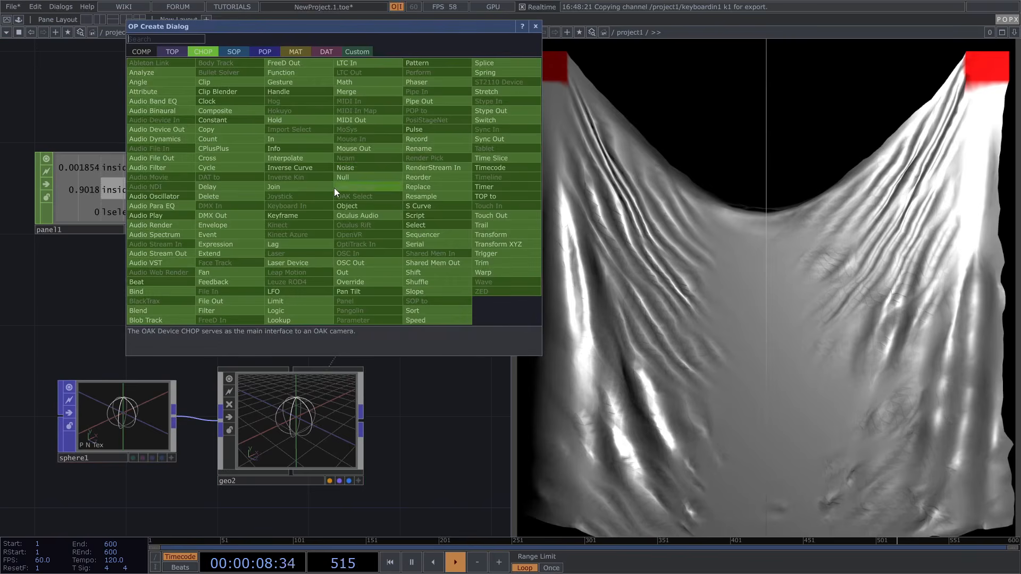
{"action": "left_click", "coordinate": [364, 170]}
{"action": "left_click", "coordinate": [455, 192]}
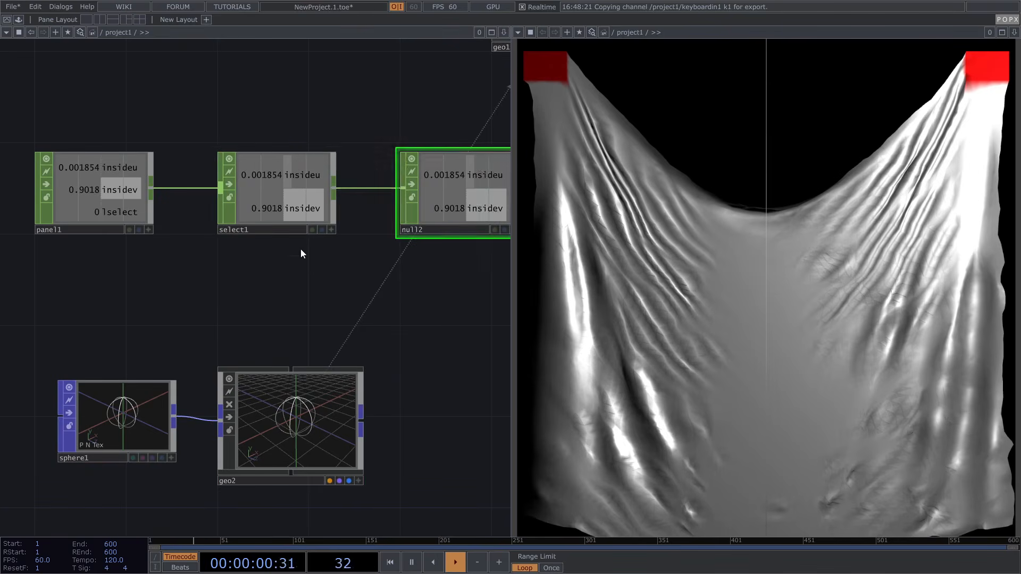
{"action": "scroll", "coordinate": [305, 246], "scroll_direction": "down", "scroll_amount": 4}
{"action": "left_click_drag", "start_coordinate": [301, 335], "coordinate": [394, 300]}
{"action": "left_click_drag", "start_coordinate": [419, 250], "coordinate": [328, 291]}
{"action": "scroll", "coordinate": [324, 285], "scroll_direction": "up", "scroll_amount": 5}
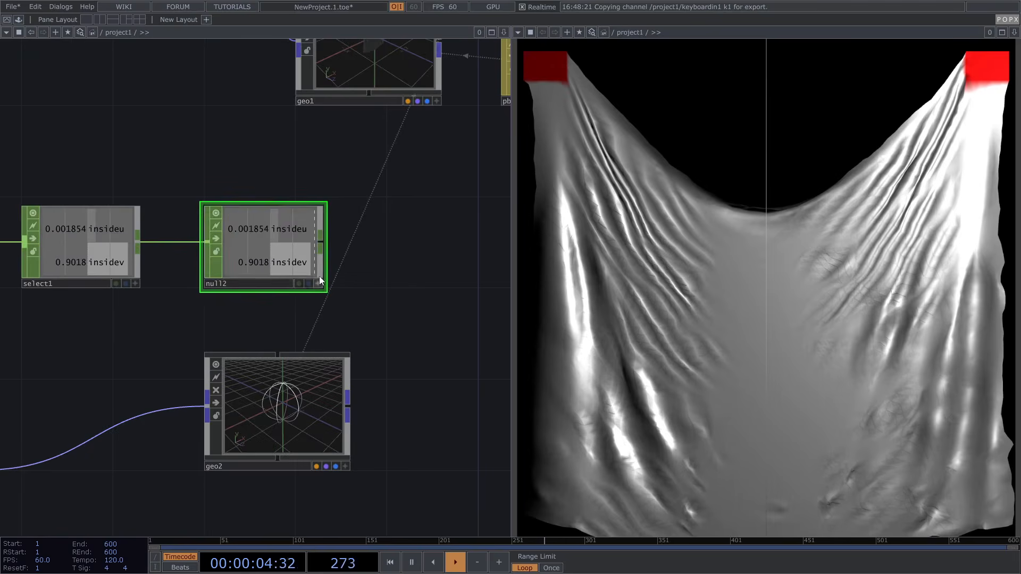
Reference null2's insideu and insidev in geo2's Translate X and Y
{"action": "left_click", "coordinate": [275, 381]}
{"action": "key", "text": "p"}
{"action": "left_click_drag", "start_coordinate": [317, 298], "coordinate": [401, 112]}
{"action": "left_click", "coordinate": [405, 107]}
{"action": "left_click_drag", "start_coordinate": [145, 163], "coordinate": [58, 184]}
{"action": "left_click_drag", "start_coordinate": [202, 271], "coordinate": [446, 115]}
{"action": "left_click", "coordinate": [474, 117]}
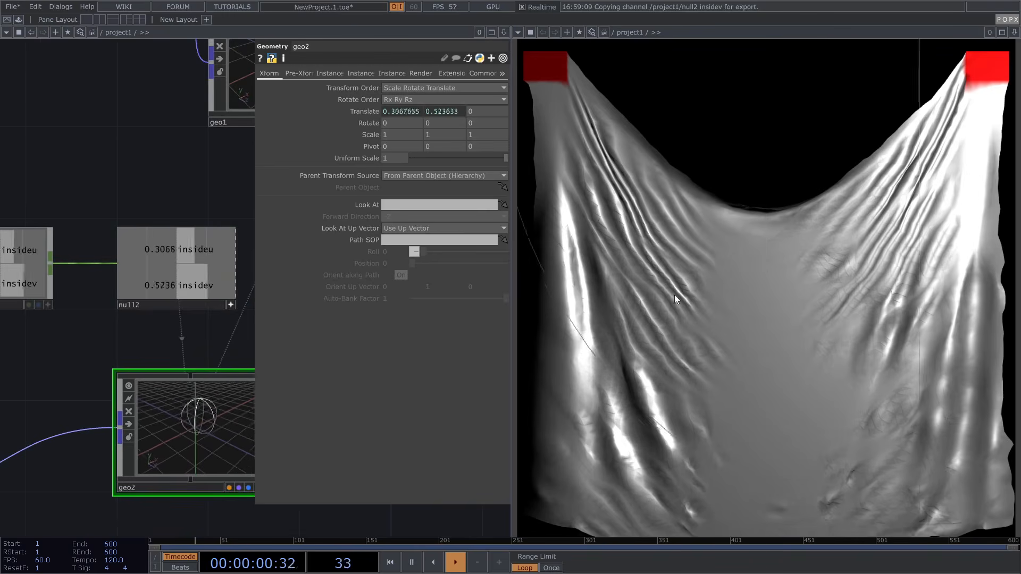
{"action": "scroll", "coordinate": [80, 286], "scroll_direction": "down", "scroll_amount": 5}
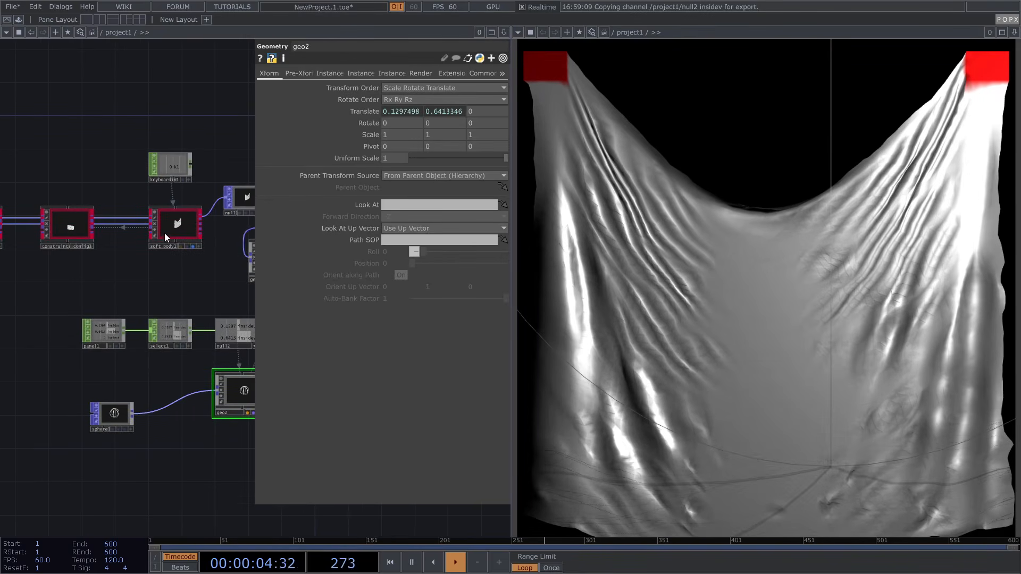
Shrink sphere1's radius to 0.2 and move panel1 and select1 left
{"action": "left_click_drag", "start_coordinate": [114, 412], "coordinate": [122, 395]}
{"action": "middle_click_drag", "start_coordinate": [339, 172], "coordinate": [300, 171]}
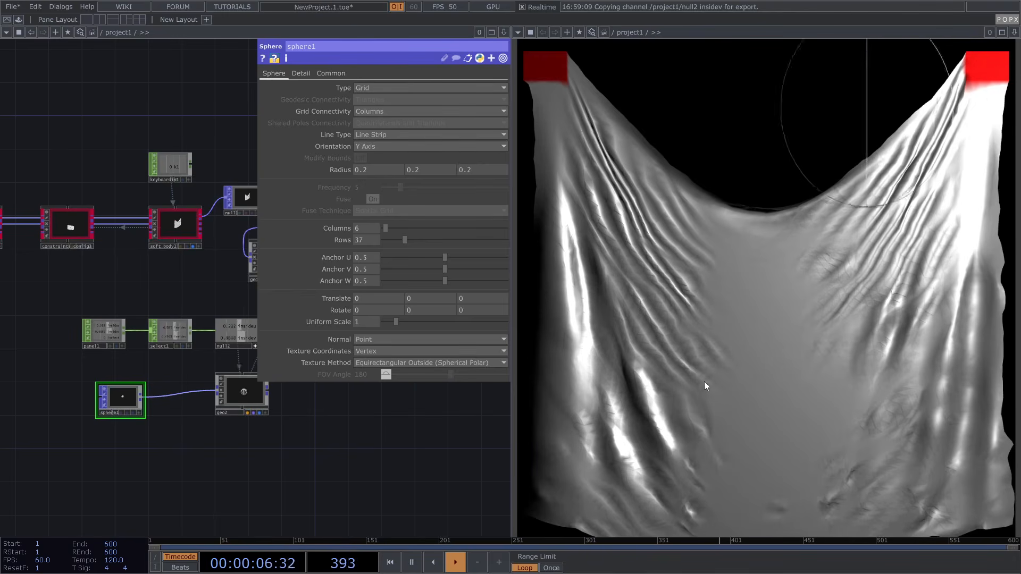
{"action": "left_click_drag", "start_coordinate": [103, 356], "coordinate": [154, 373]}
{"action": "right_click_drag", "start_coordinate": [106, 326], "coordinate": [221, 359]}
{"action": "left_click_drag", "start_coordinate": [225, 349], "coordinate": [166, 349]}
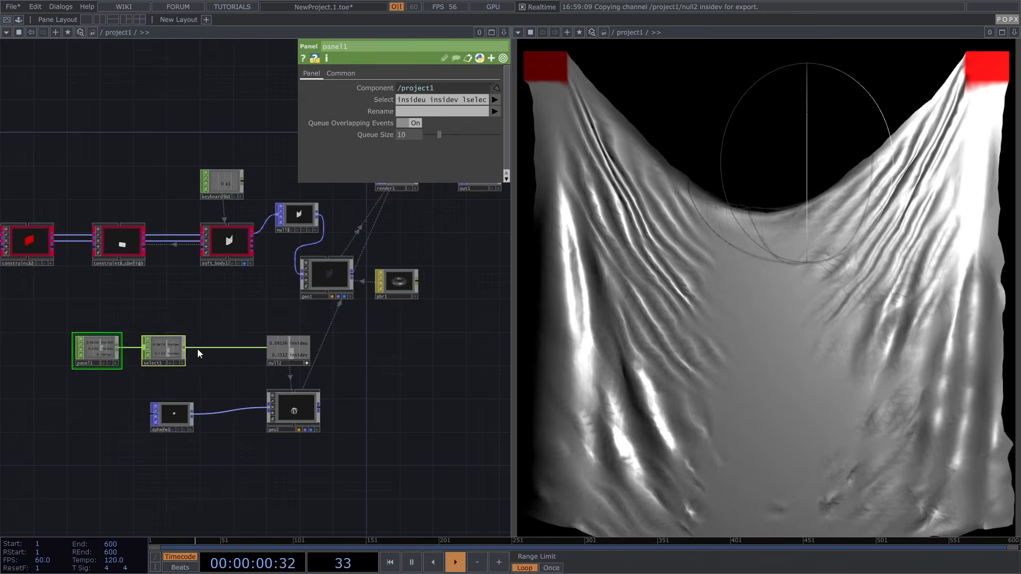
Insert a math1 CHOP between select1 and null2 with a -0.5 pre-add offset
{"action": "scroll", "coordinate": [197, 348], "scroll_direction": "up", "scroll_amount": 5}
{"action": "right_click", "coordinate": [206, 351]}
{"action": "left_click", "coordinate": [221, 347]}
{"action": "type", "text": "m"}
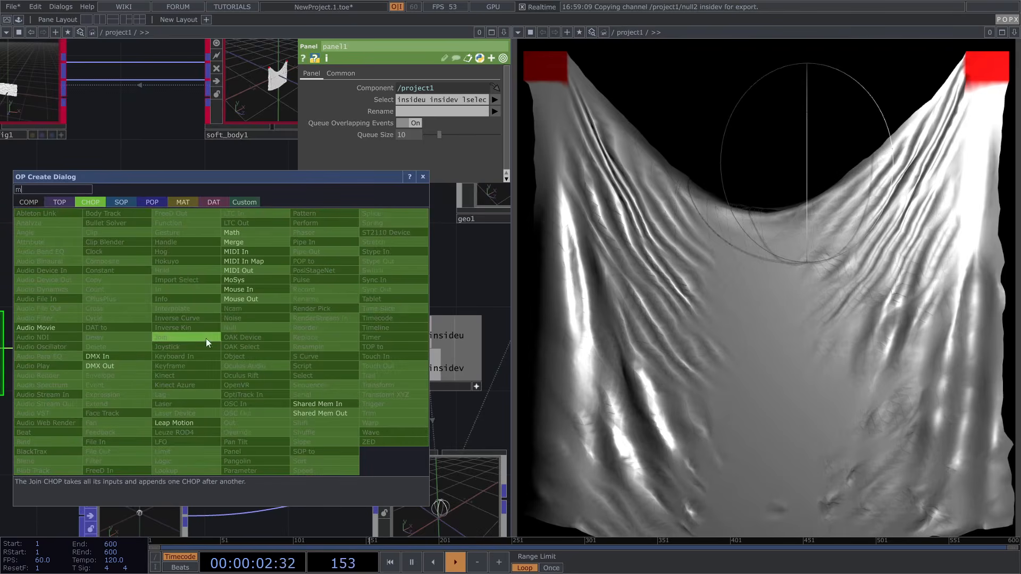
{"action": "left_click", "coordinate": [259, 232]}
{"action": "left_click", "coordinate": [256, 356]}
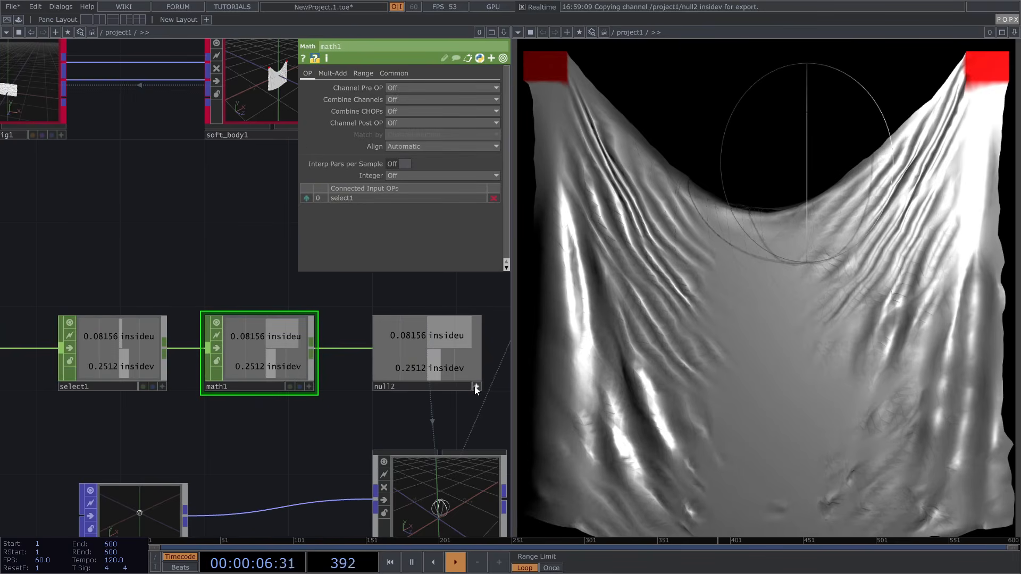
{"action": "left_click", "coordinate": [339, 75]}
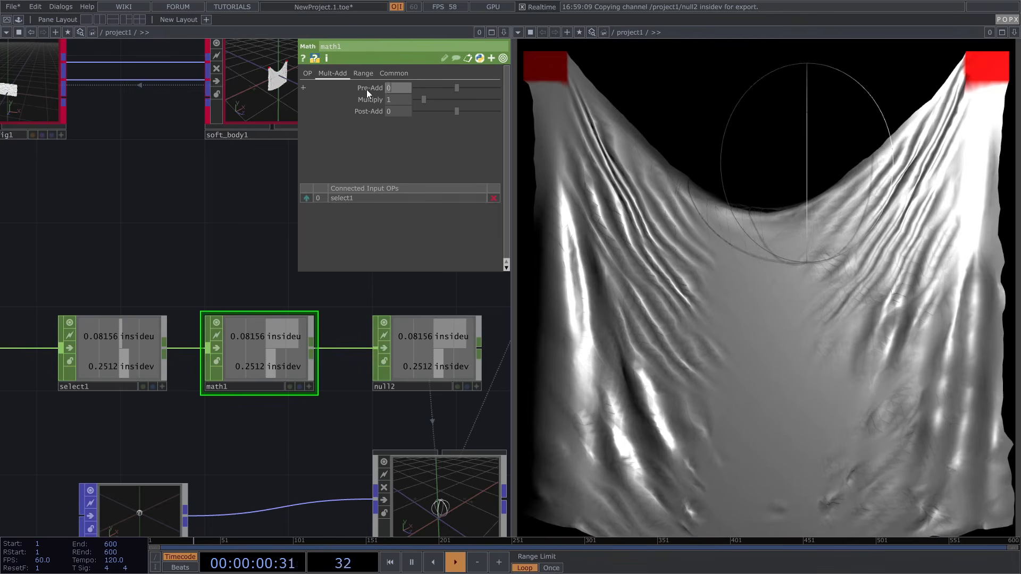
{"action": "type", "text": "-0.5"}
{"action": "key", "text": "Return"}
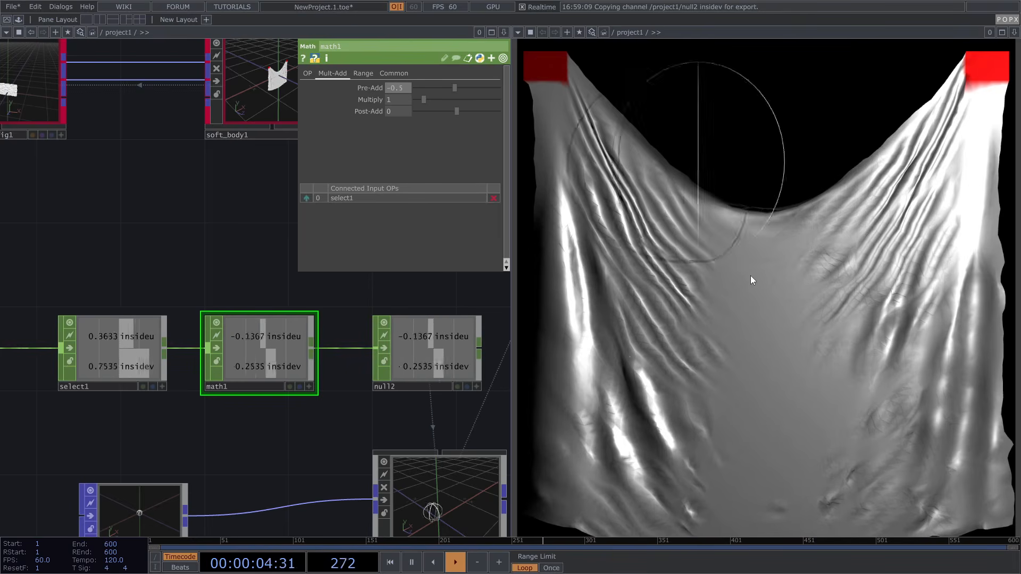
Set sphere1's radius to 0.05 on all three axes
{"action": "scroll", "coordinate": [184, 355], "scroll_direction": "down", "scroll_amount": 3}
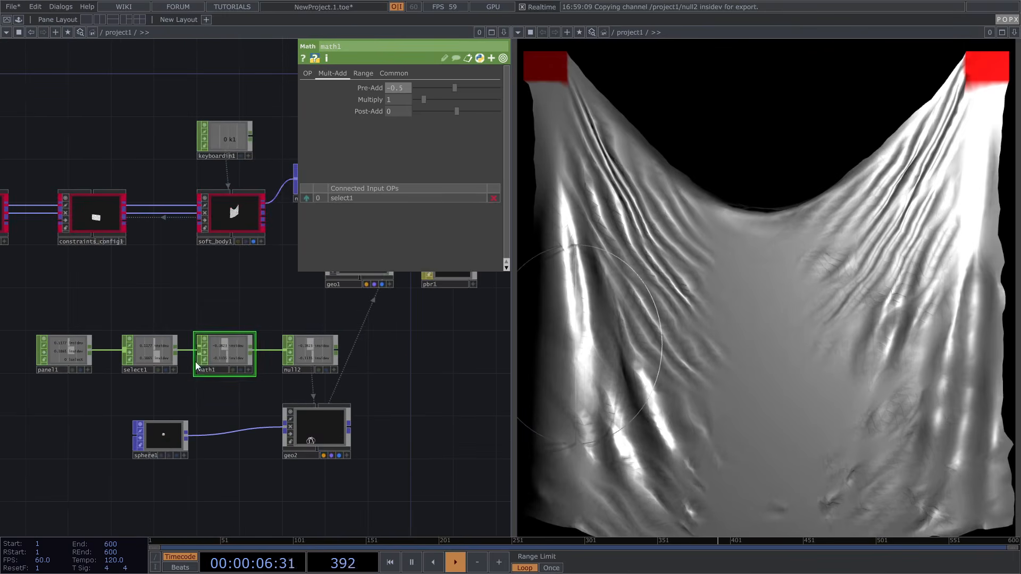
{"action": "left_click", "coordinate": [166, 439]}
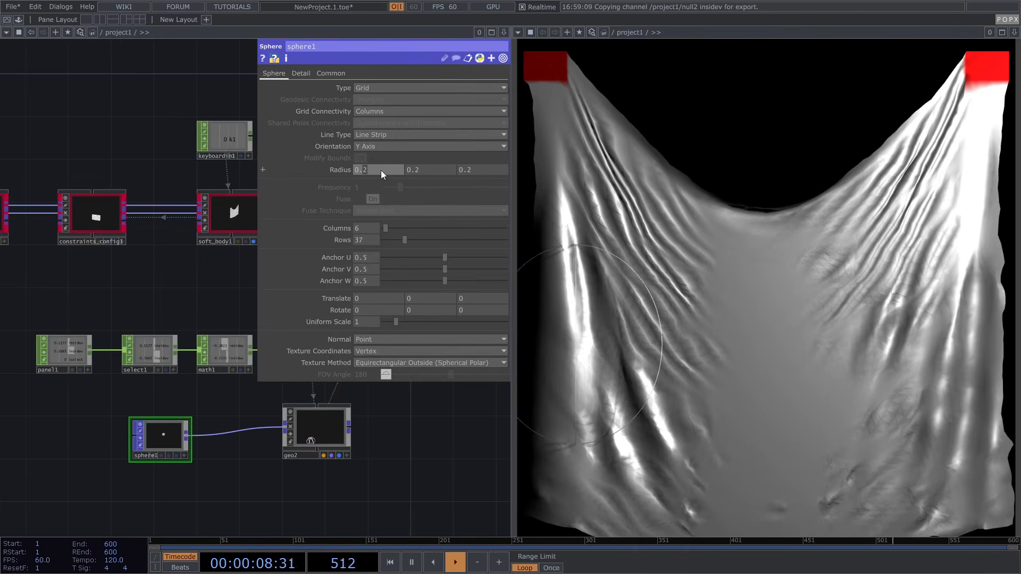
{"action": "type", "text": "05"}
{"action": "key", "text": "Tab"}
{"action": "type", "text": "0.05"}
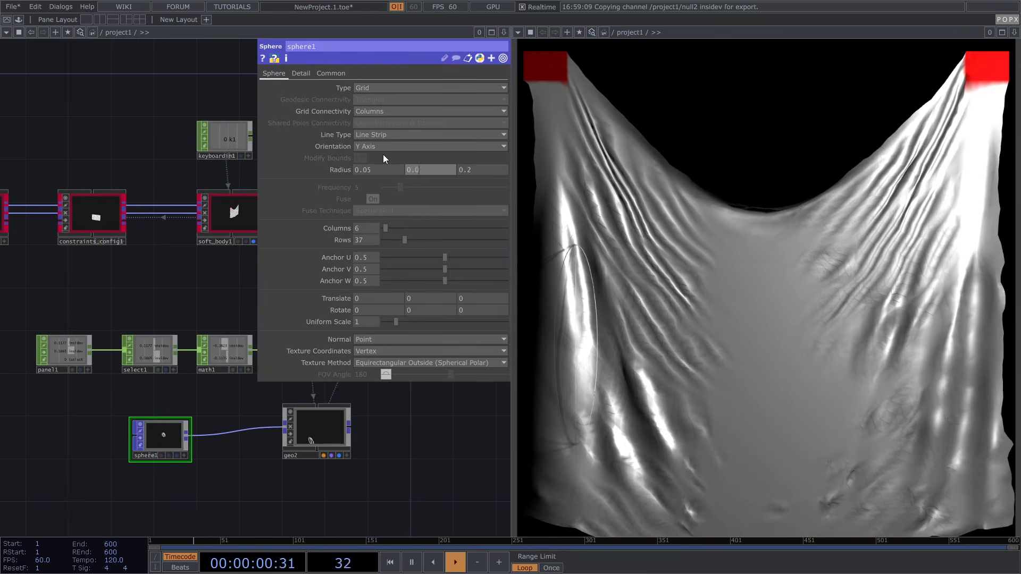
{"action": "key", "text": "Tab"}
{"action": "type", "text": "0."}
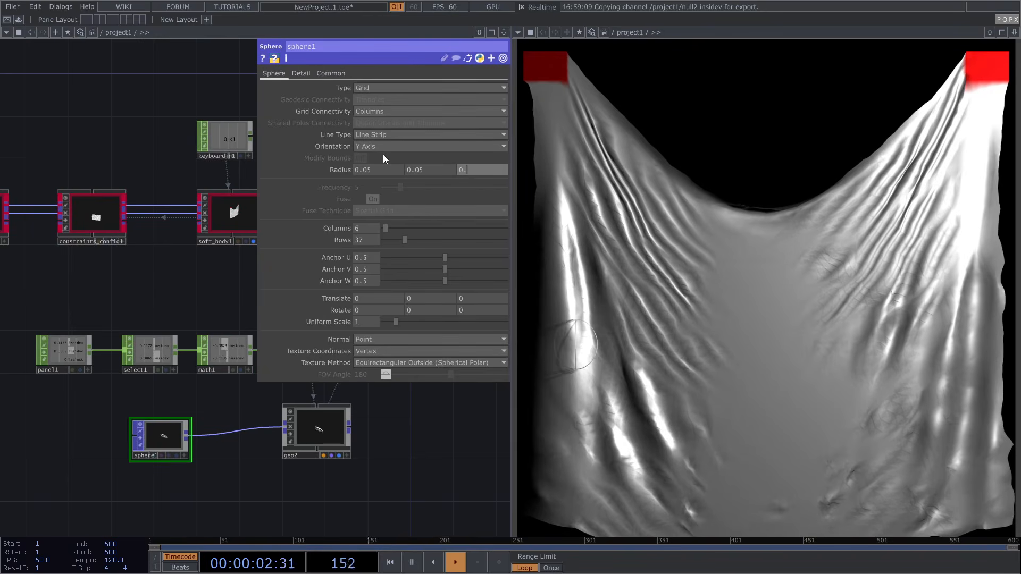
{"action": "type", "text": "05"}
{"action": "key", "text": "Return"}
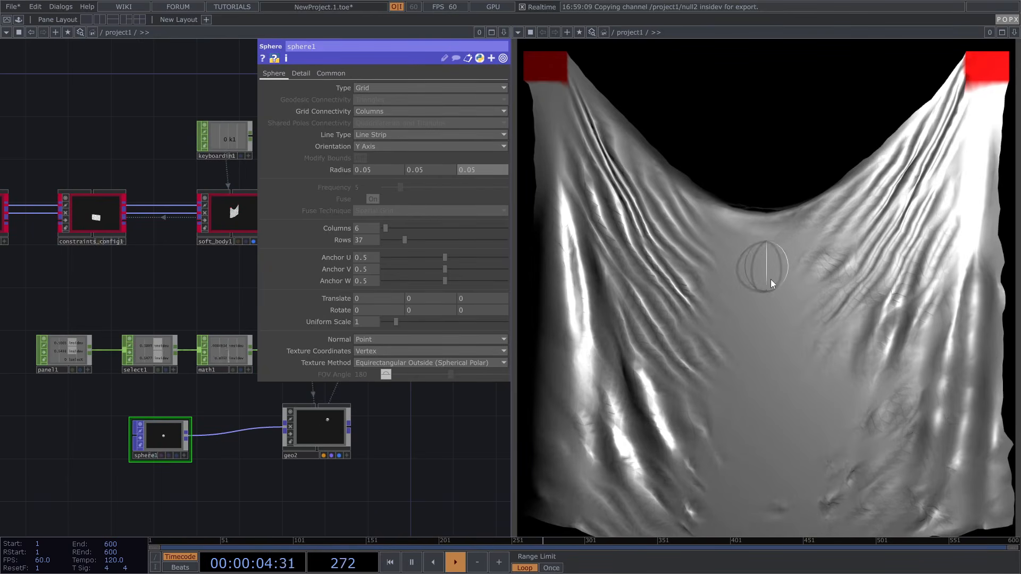
Reposition the network around geo2 and open OP Create
{"action": "scroll", "coordinate": [351, 412], "scroll_direction": "down", "scroll_amount": 3}
{"action": "left_click_drag", "start_coordinate": [353, 412], "coordinate": [220, 448]}
{"action": "scroll", "coordinate": [261, 433], "scroll_direction": "up", "scroll_amount": 5}
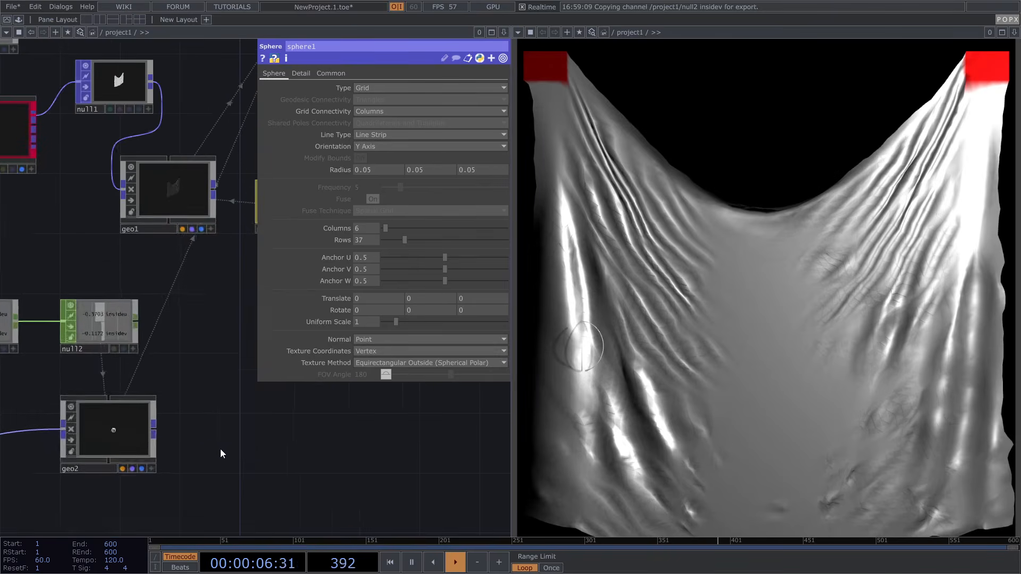
{"action": "key", "text": "Tab"}
Create a Phong material and assign phong1 as geo2's material
{"action": "type", "text": "p"}
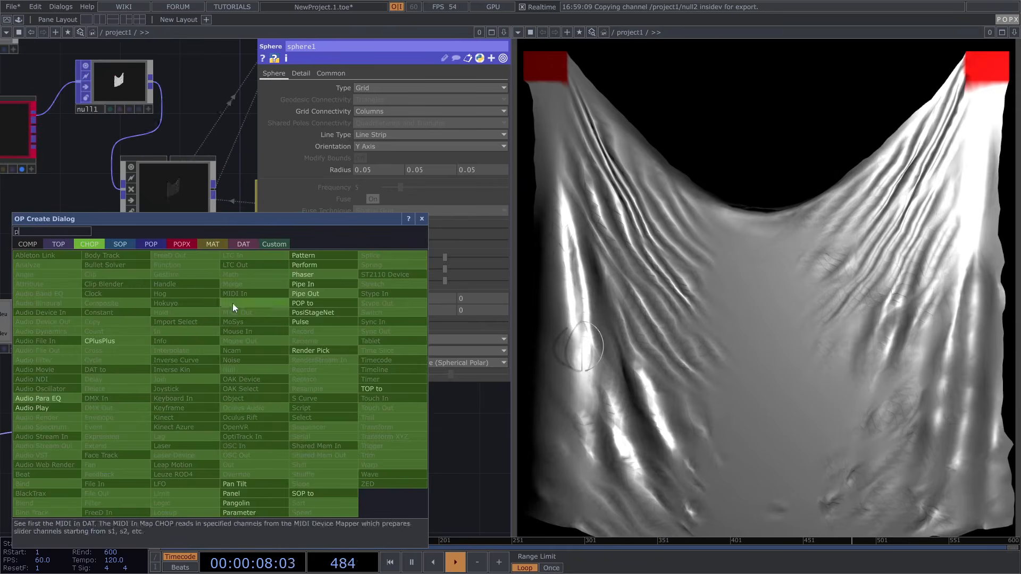
{"action": "left_click", "coordinate": [212, 244]}
{"action": "left_click", "coordinate": [49, 331]}
{"action": "left_click", "coordinate": [219, 443]}
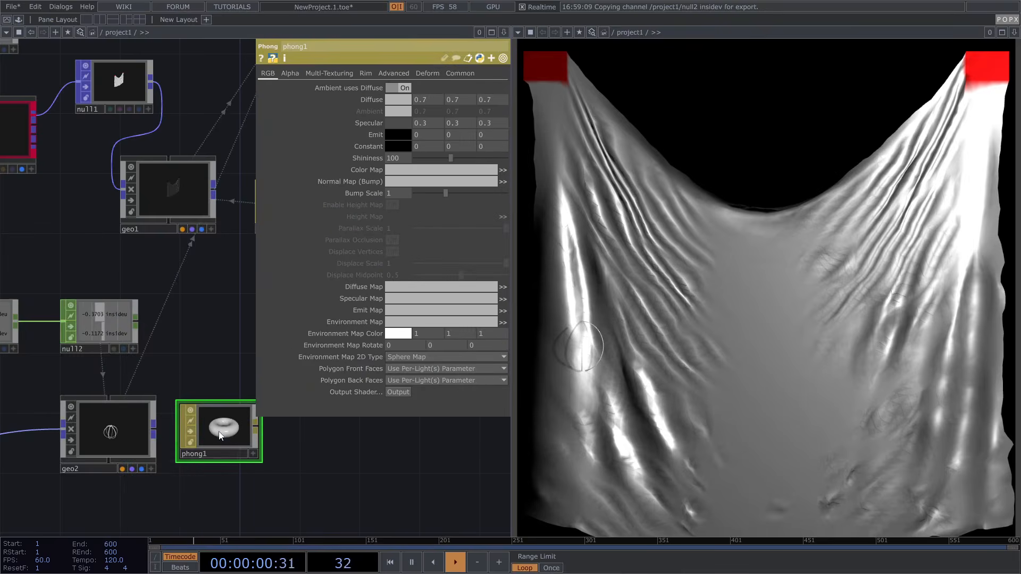
{"action": "scroll", "coordinate": [121, 455], "scroll_direction": "up", "scroll_amount": 3}
{"action": "left_click_drag", "start_coordinate": [225, 433], "coordinate": [124, 436]}
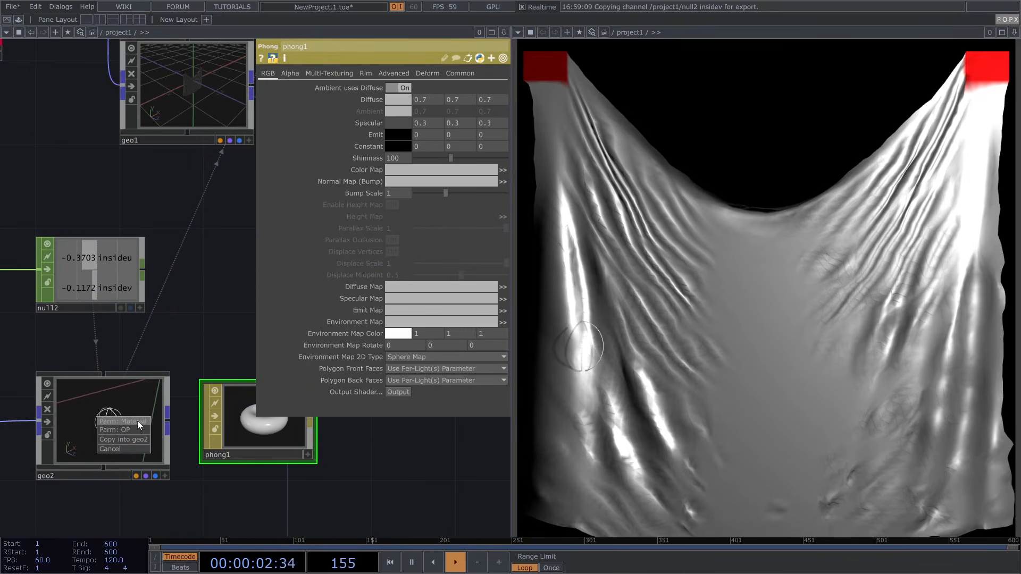
{"action": "left_click", "coordinate": [137, 421]}
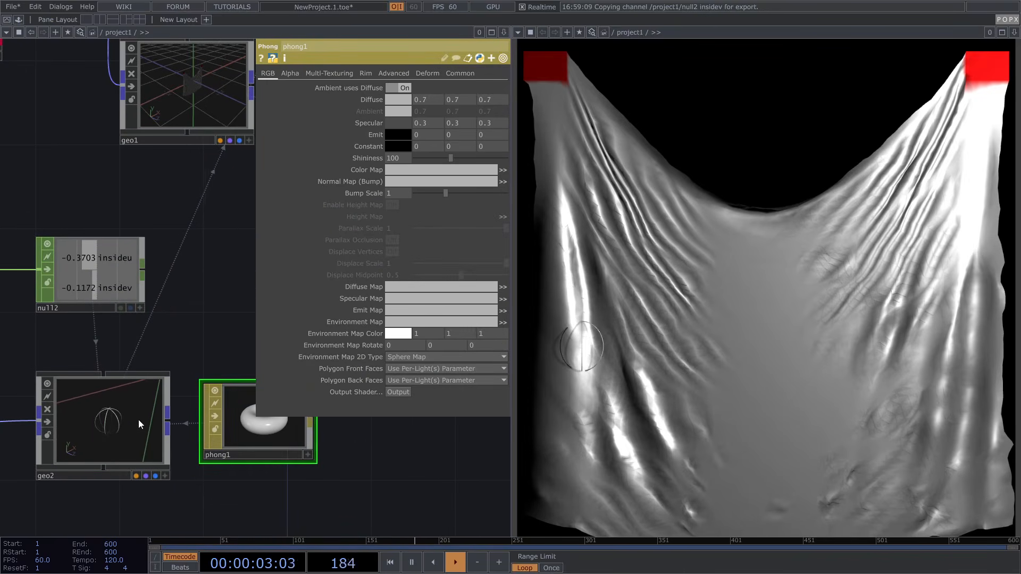
Draw phong1 as a Topology wireframe with line width about 3
{"action": "left_click", "coordinate": [456, 74]}
{"action": "left_click", "coordinate": [408, 336]}
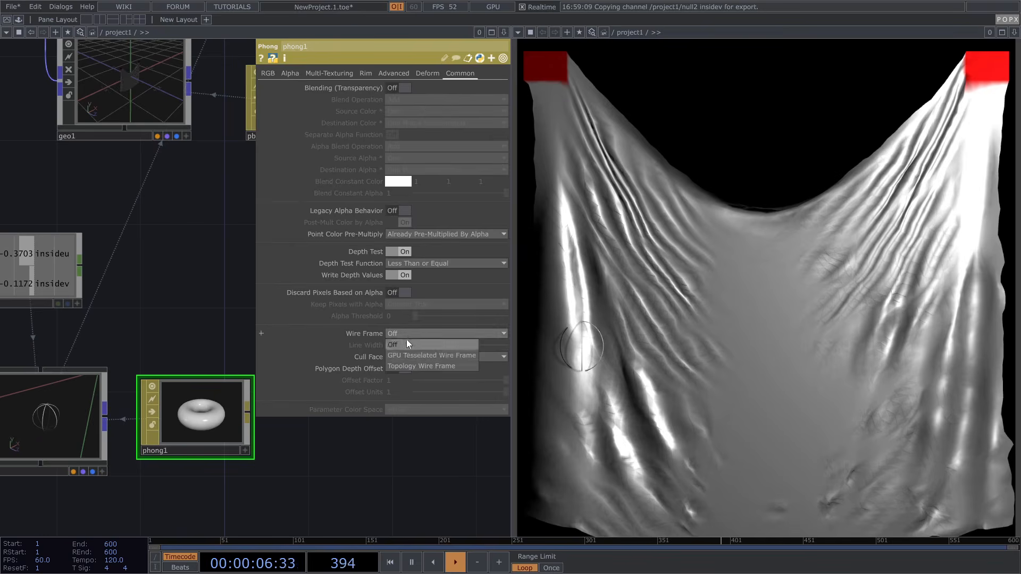
{"action": "left_click", "coordinate": [408, 366]}
{"action": "left_click_drag", "start_coordinate": [429, 345], "coordinate": [444, 345]}
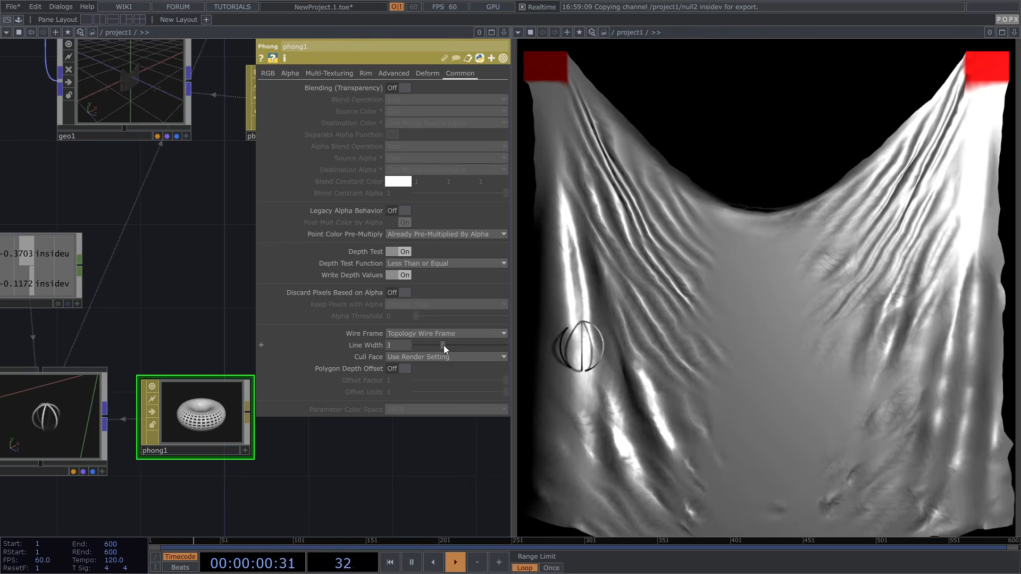
{"action": "middle_click_drag", "start_coordinate": [186, 396], "coordinate": [199, 352]}
{"action": "left_click_drag", "start_coordinate": [161, 372], "coordinate": [121, 400]}
{"action": "middle_click_drag", "start_coordinate": [121, 400], "coordinate": [208, 356]}
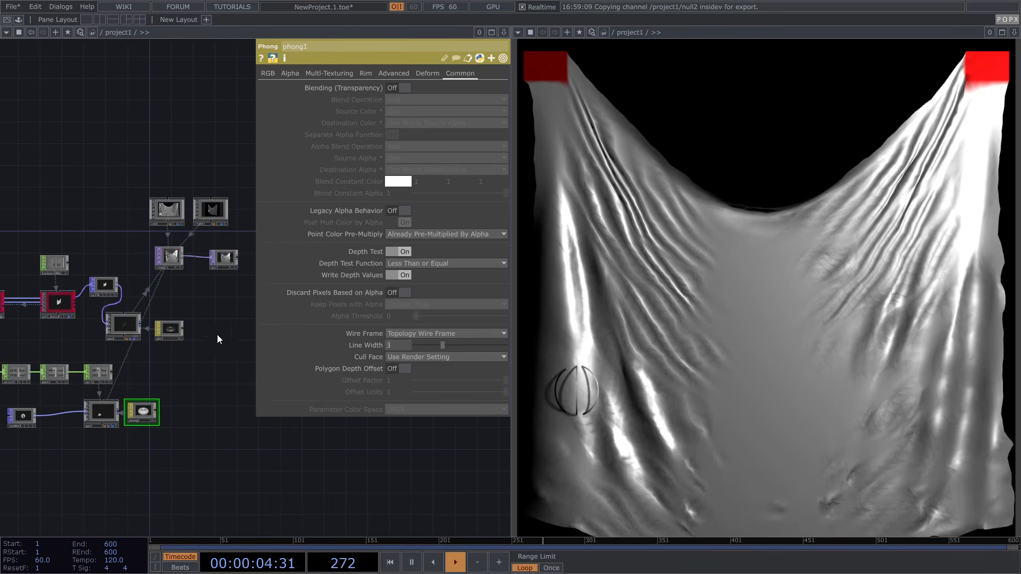
Set phong1's diffuse colour to pure red (1, 0, 0)
{"action": "left_click", "coordinate": [269, 74]}
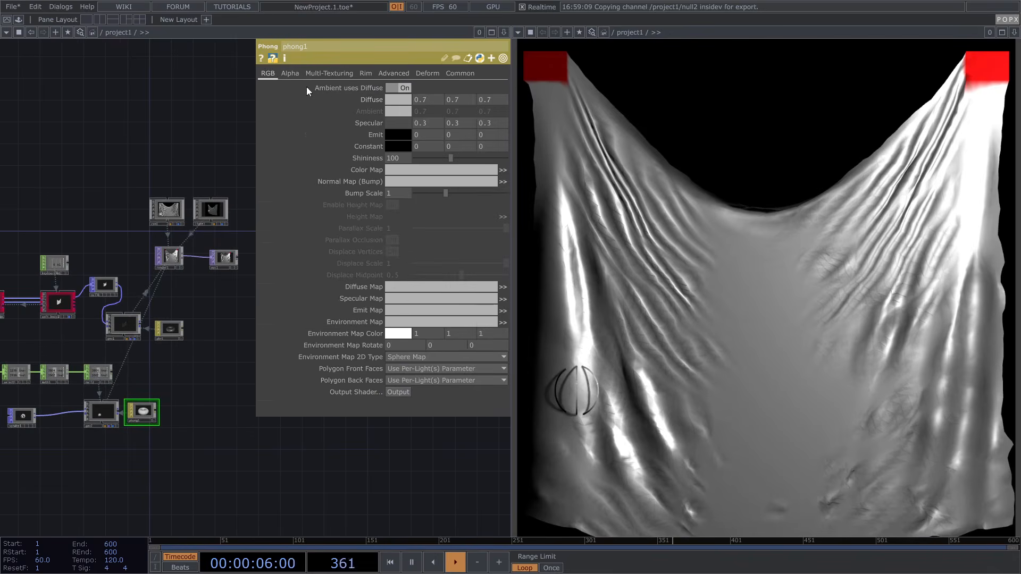
{"action": "left_click", "coordinate": [399, 101]}
{"action": "left_click", "coordinate": [468, 124]}
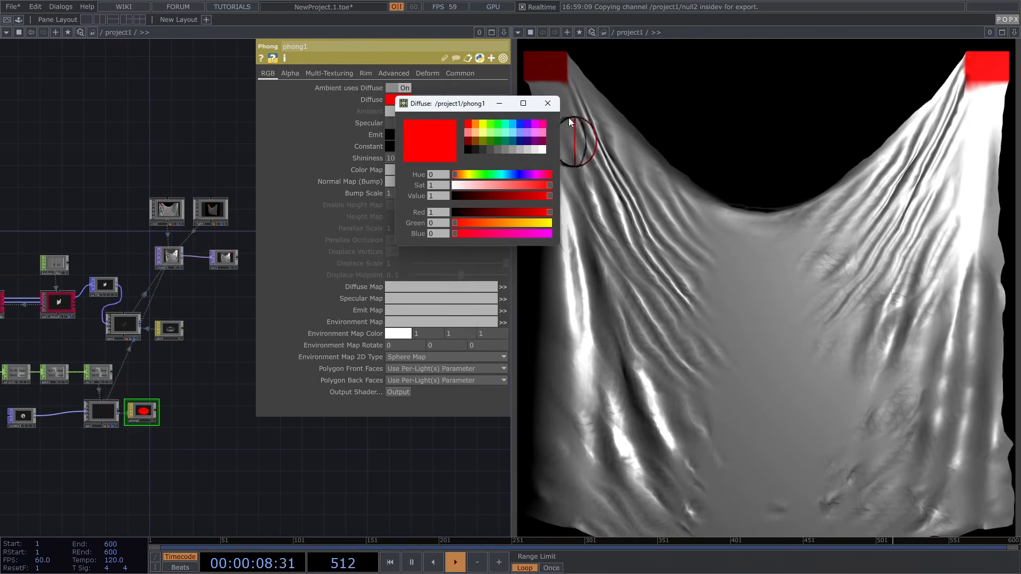
{"action": "left_click", "coordinate": [547, 104]}
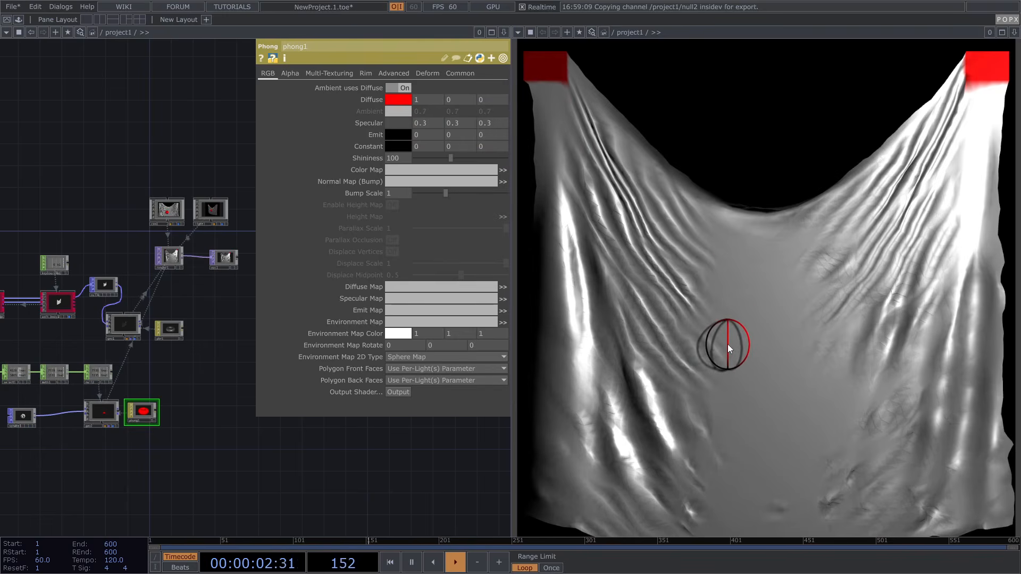
{"action": "left_click", "coordinate": [214, 215]}
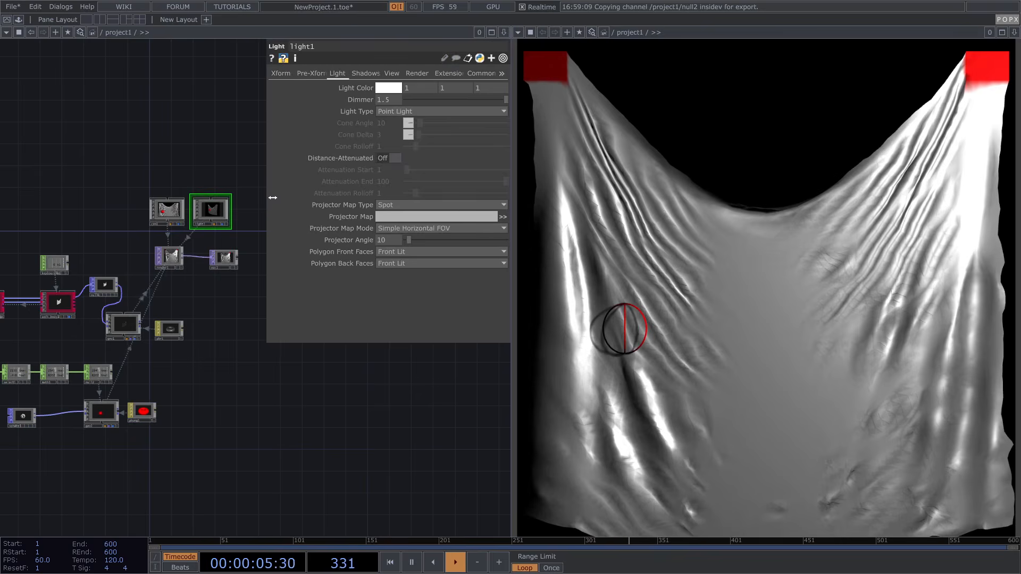
Remove the * from light1's Shadow Casters and bring up soft_body1's grabber settings
{"action": "left_click", "coordinate": [367, 74]}
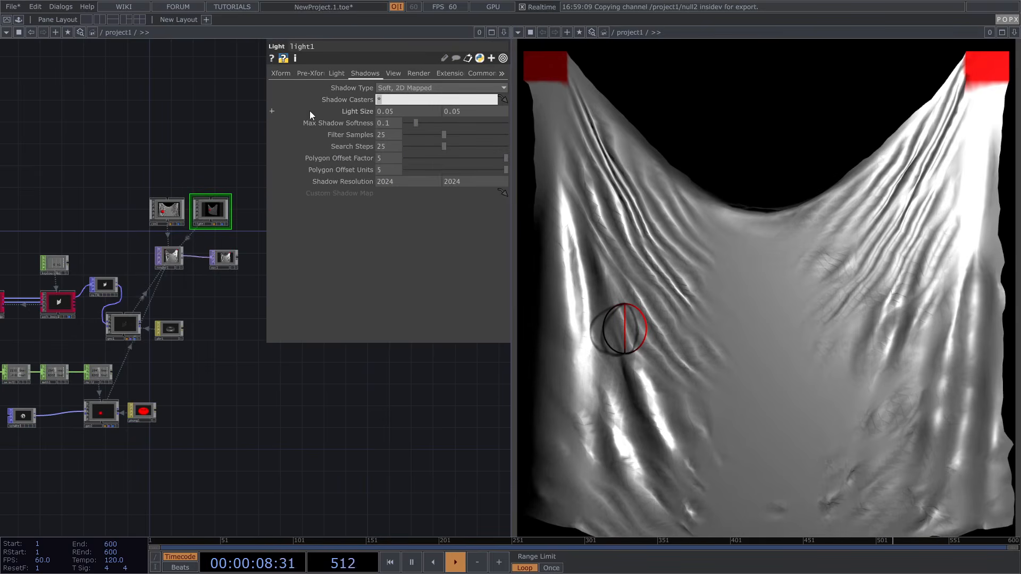
{"action": "key", "text": "BackSpace"}
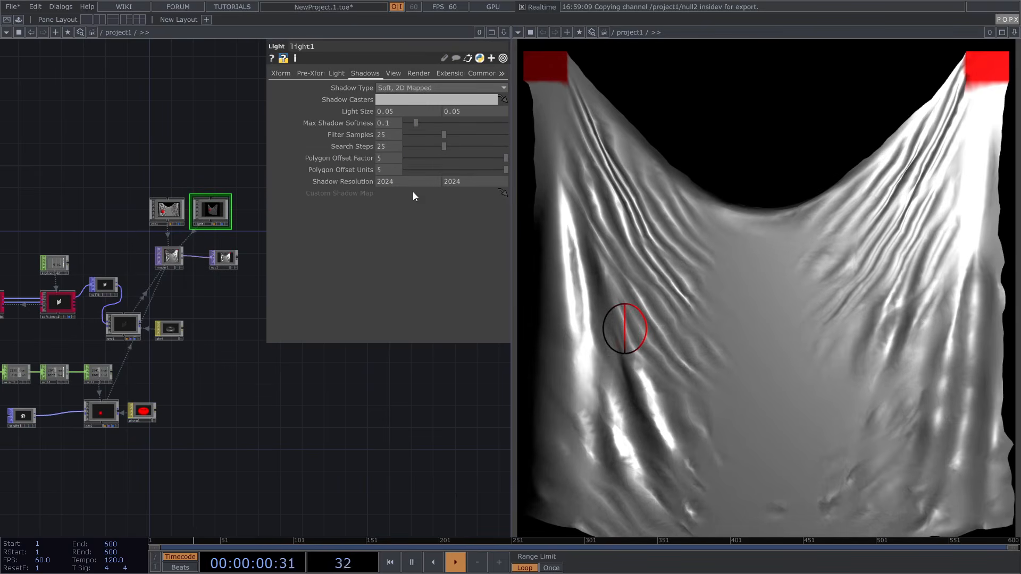
{"action": "left_click_drag", "start_coordinate": [247, 395], "coordinate": [311, 413]}
{"action": "scroll", "coordinate": [130, 339], "scroll_direction": "up", "scroll_amount": 3}
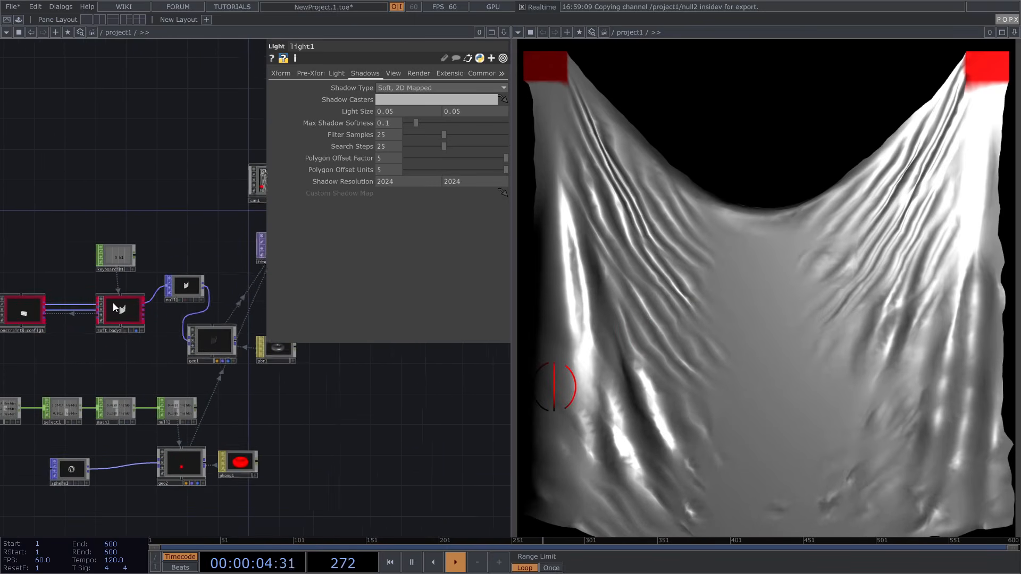
{"action": "left_click", "coordinate": [113, 304]}
{"action": "scroll", "coordinate": [423, 435], "scroll_direction": "down", "scroll_amount": 1}
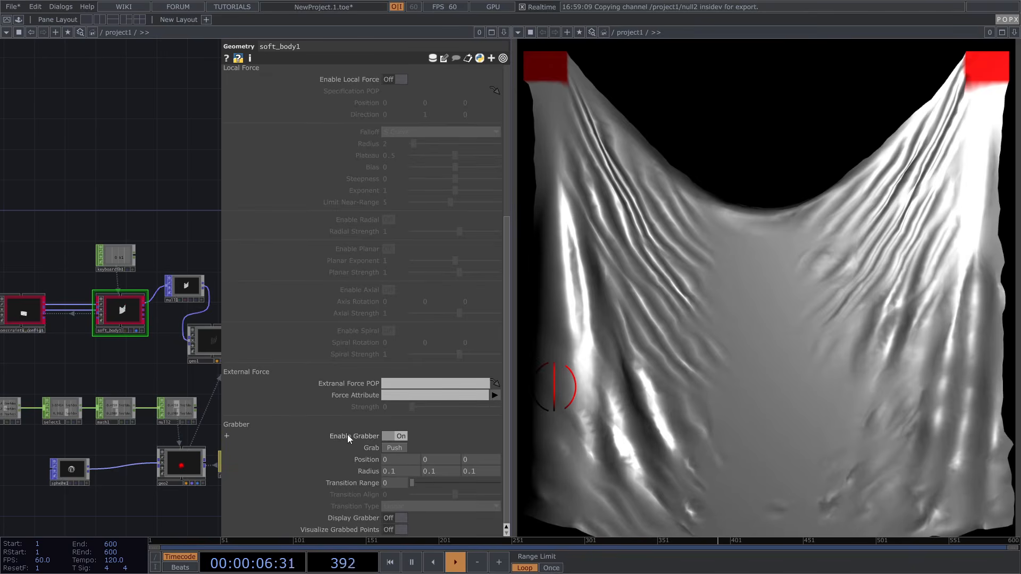
Reference null2's insideu and insidev as soft_body1's grabber Position X and Y
{"action": "scroll", "coordinate": [97, 305], "scroll_direction": "up", "scroll_amount": 3}
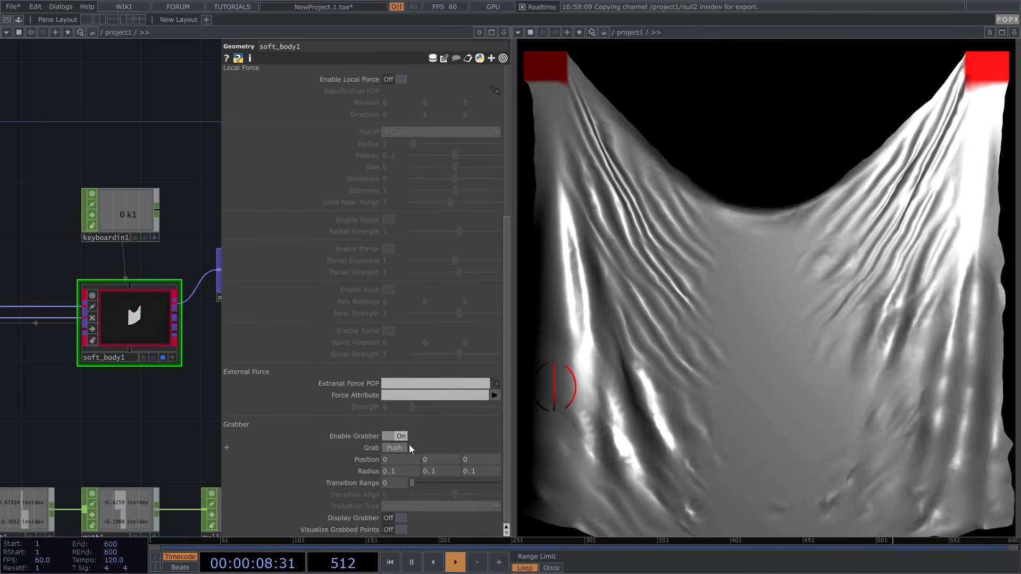
{"action": "scroll", "coordinate": [132, 417], "scroll_direction": "down", "scroll_amount": 5}
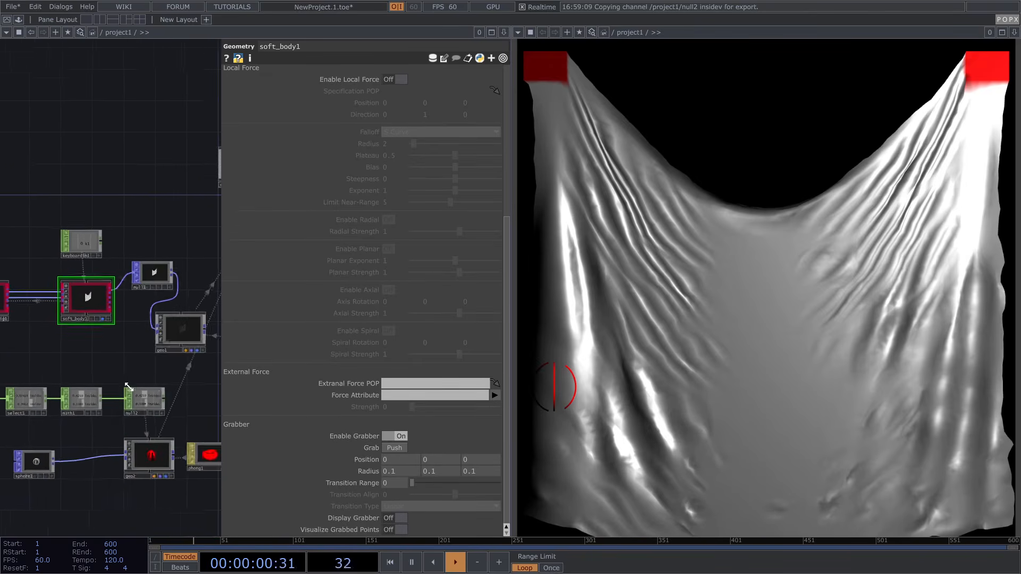
{"action": "scroll", "coordinate": [159, 415], "scroll_direction": "up", "scroll_amount": 3}
{"action": "scroll", "coordinate": [197, 415], "scroll_direction": "up", "scroll_amount": 2}
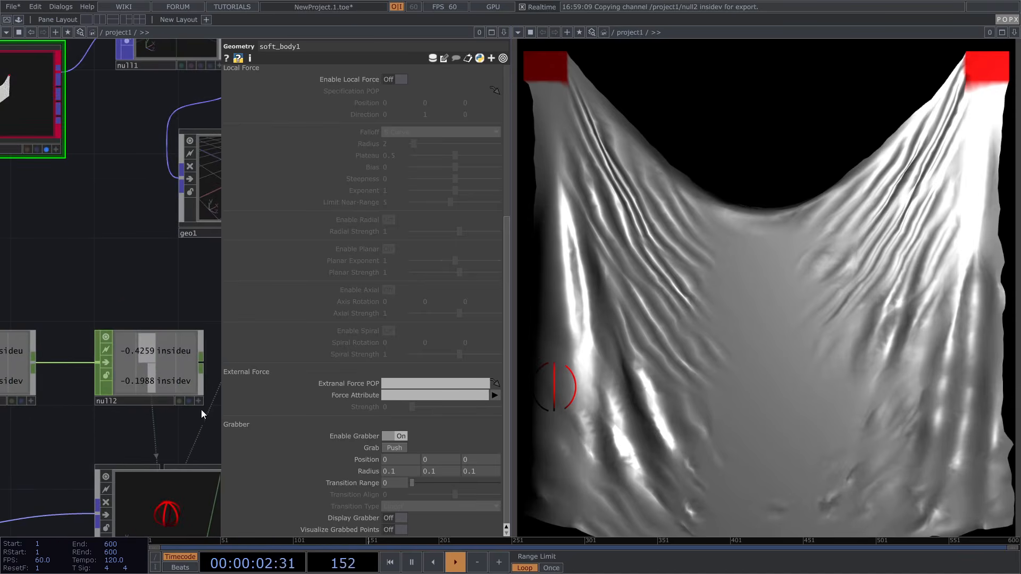
{"action": "scroll", "coordinate": [152, 398], "scroll_direction": "down", "scroll_amount": 3}
{"action": "left_click_drag", "start_coordinate": [120, 344], "coordinate": [185, 345]}
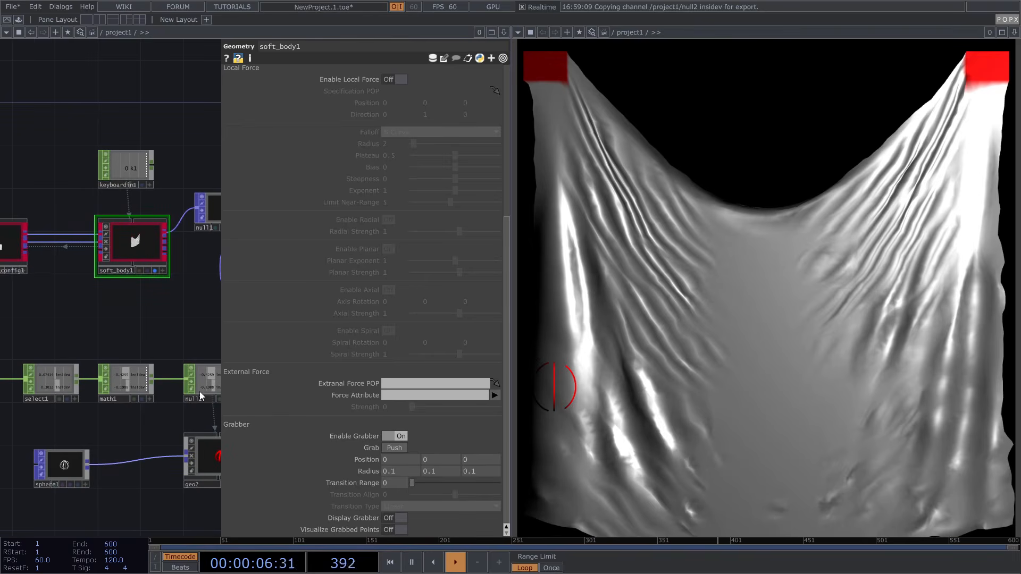
{"action": "scroll", "coordinate": [126, 391], "scroll_direction": "up", "scroll_amount": 4}
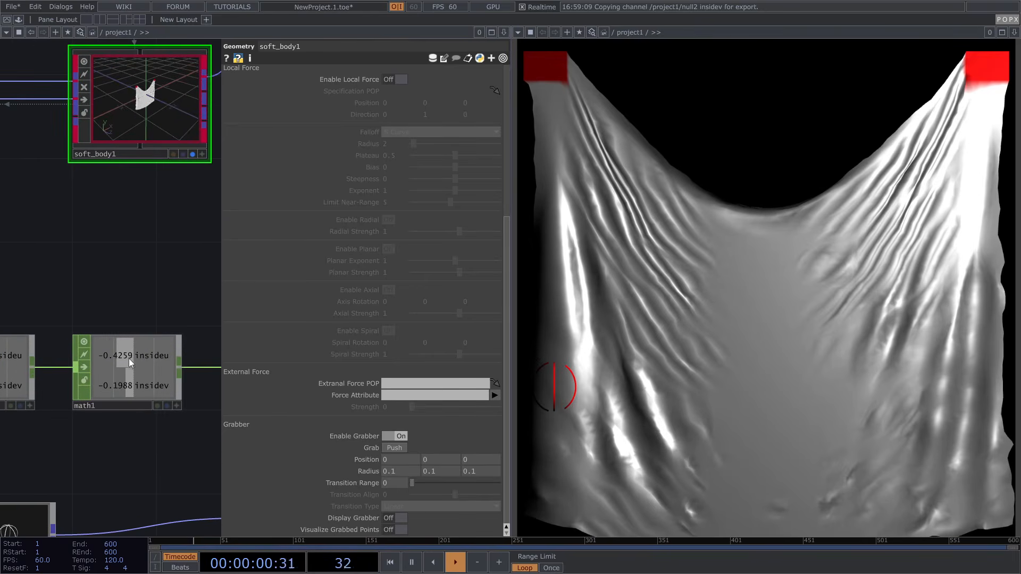
{"action": "left_click_drag", "start_coordinate": [79, 284], "coordinate": [168, 296]}
{"action": "scroll", "coordinate": [149, 345], "scroll_direction": "down", "scroll_amount": 3}
{"action": "scroll", "coordinate": [135, 371], "scroll_direction": "down", "scroll_amount": 1}
{"action": "left_click", "coordinate": [131, 388]}
{"action": "left_click_drag", "start_coordinate": [146, 330], "coordinate": [104, 334]}
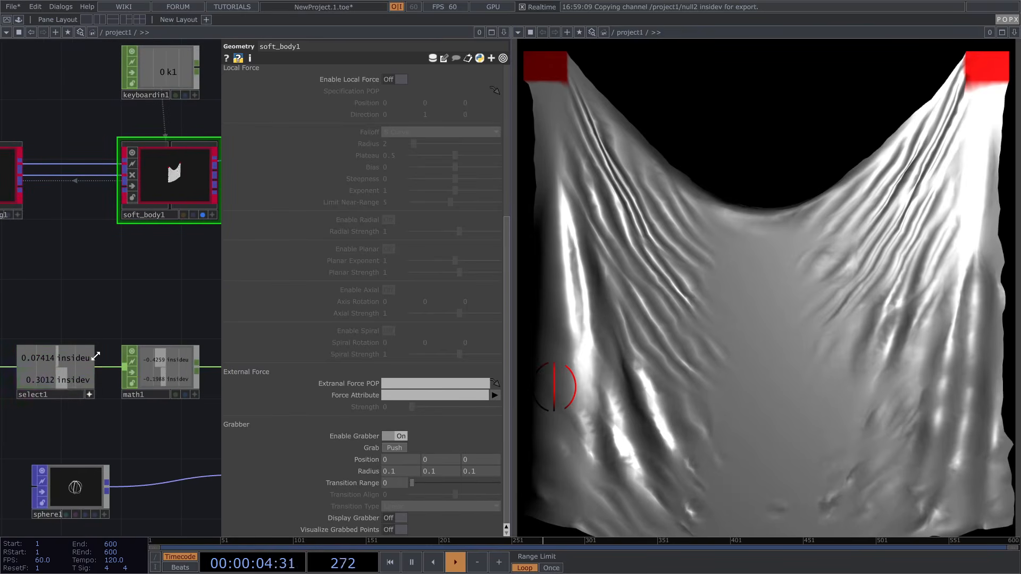
{"action": "left_click_drag", "start_coordinate": [174, 305], "coordinate": [50, 307]}
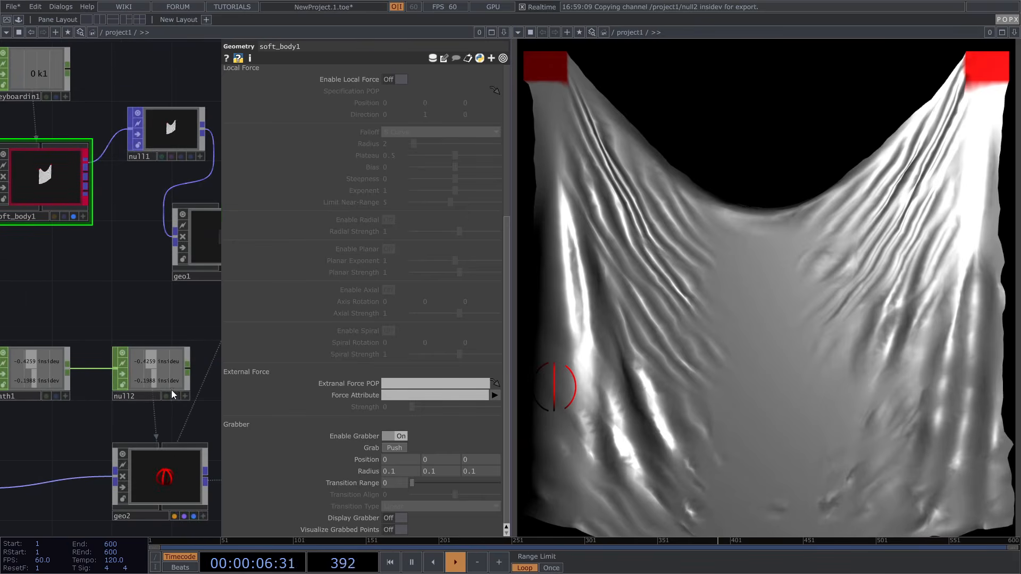
{"action": "left_click", "coordinate": [185, 396]}
{"action": "left_click_drag", "start_coordinate": [152, 359], "coordinate": [396, 458]}
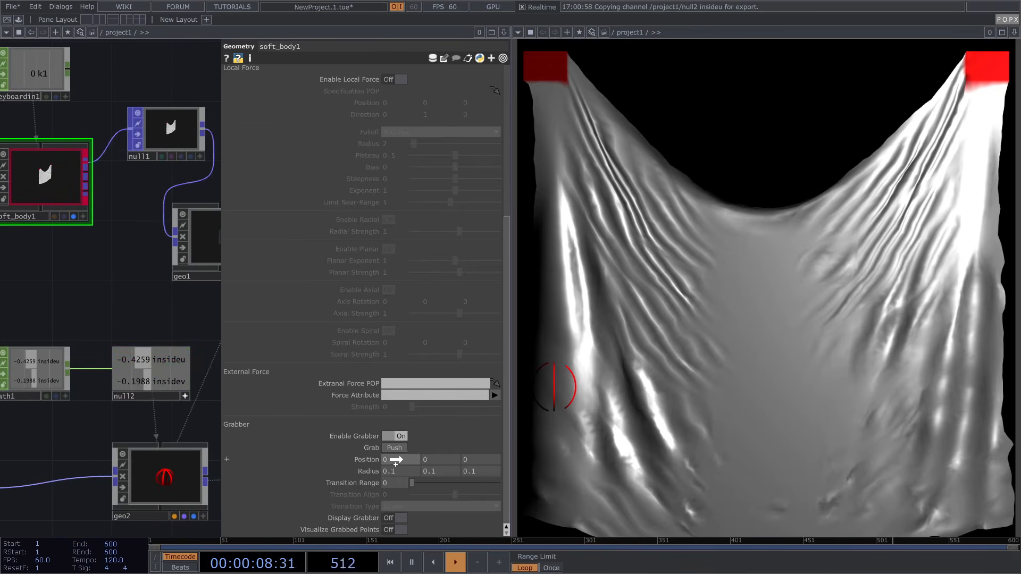
{"action": "left_click", "coordinate": [405, 455]}
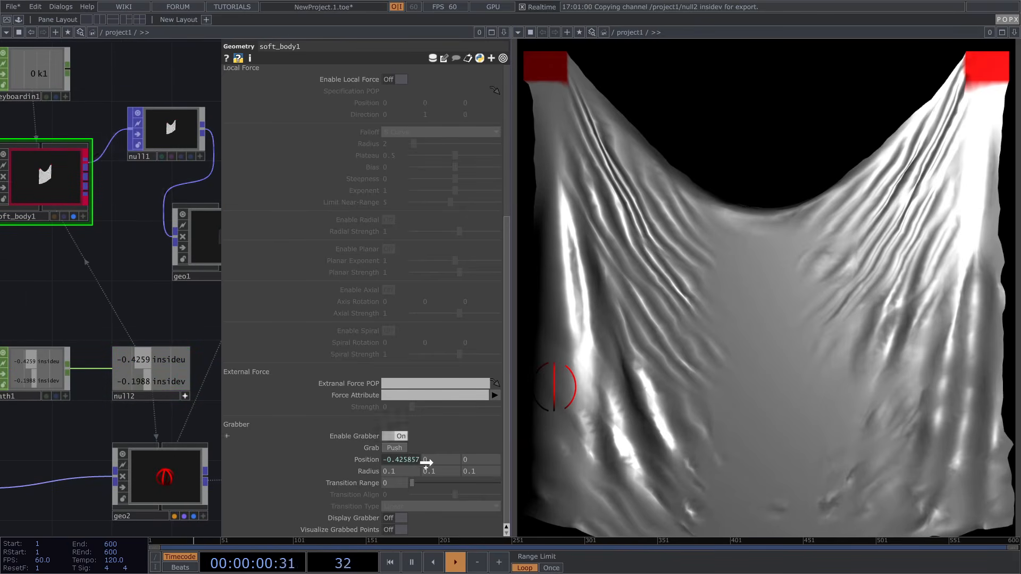
{"action": "left_click", "coordinate": [445, 457]}
Reference sphere1's 0.05 radius as the grabber Radius and enable Visualize Grabbed Points
{"action": "scroll", "coordinate": [125, 438], "scroll_direction": "down", "scroll_amount": 2}
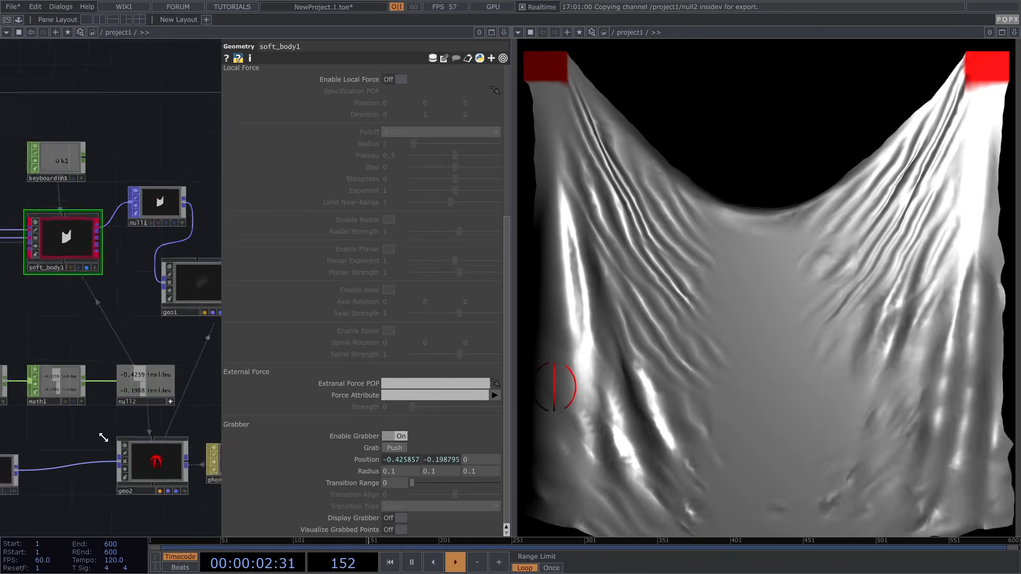
{"action": "left_click_drag", "start_coordinate": [123, 434], "coordinate": [194, 409]}
{"action": "scroll", "coordinate": [44, 454], "scroll_direction": "up", "scroll_amount": 2}
{"action": "left_click", "coordinate": [45, 455]}
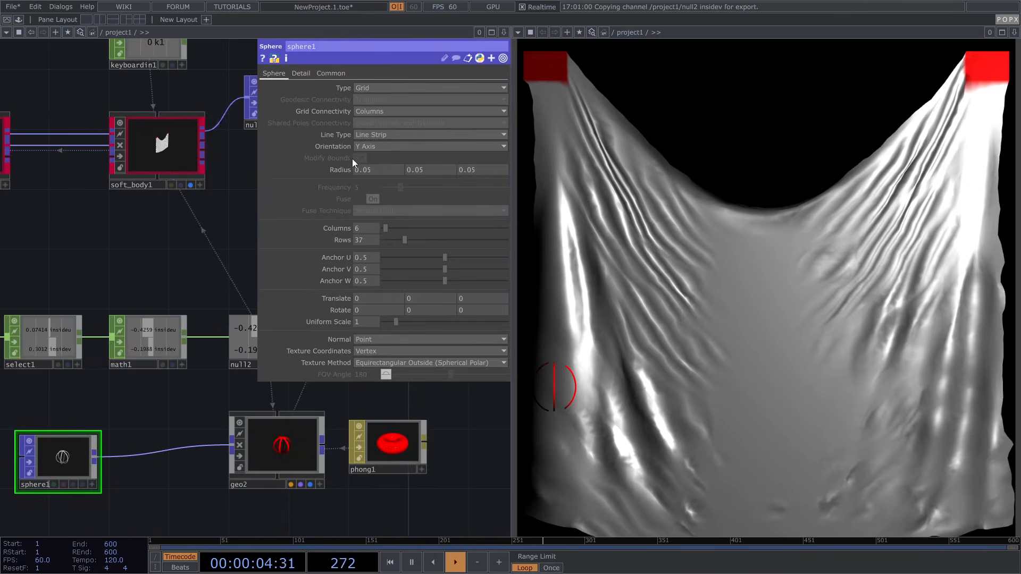
{"action": "left_click", "coordinate": [176, 157]}
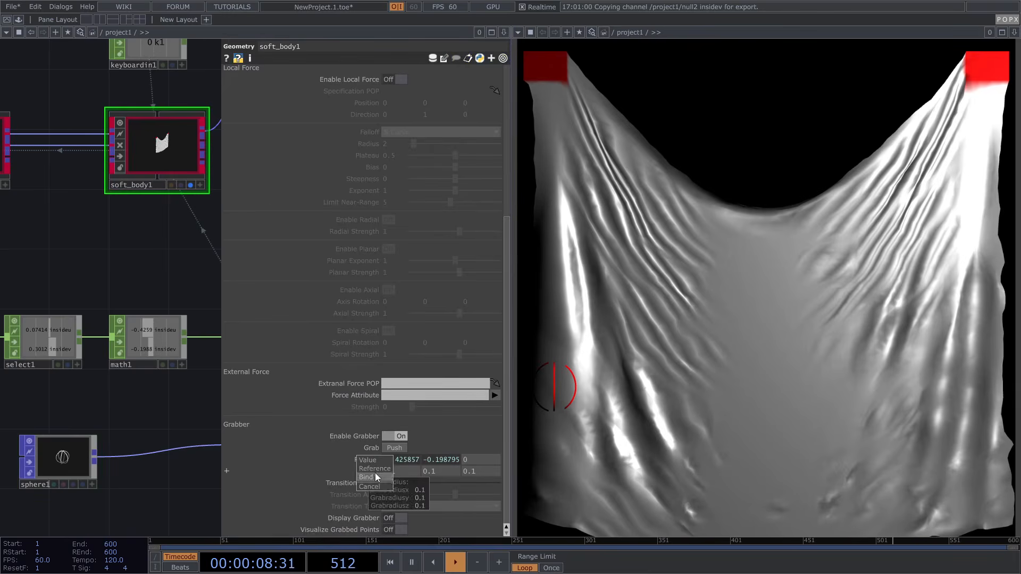
{"action": "key", "text": "ctrl+v"}
{"action": "left_click", "coordinate": [377, 472]}
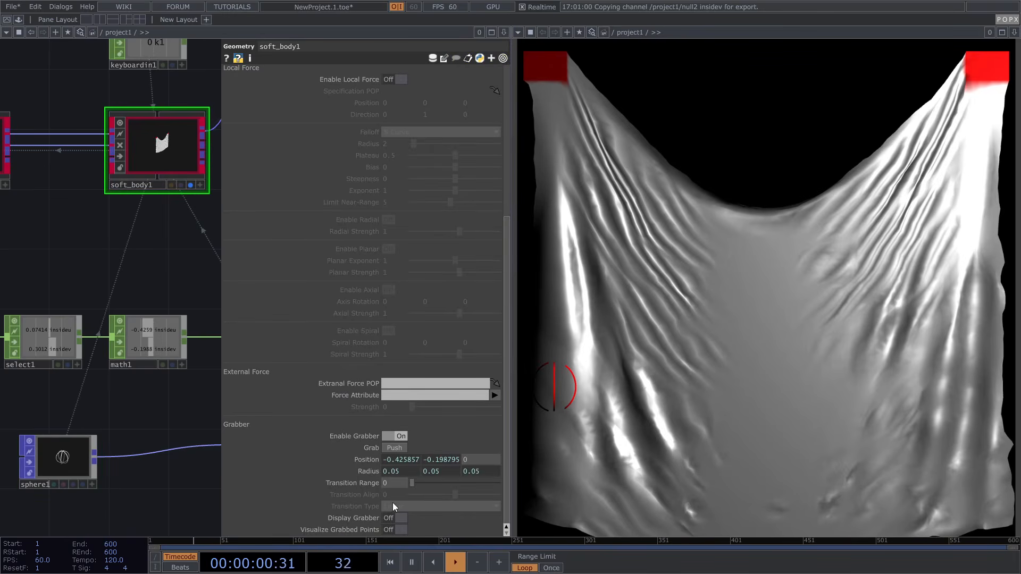
{"action": "left_click", "coordinate": [401, 530]}
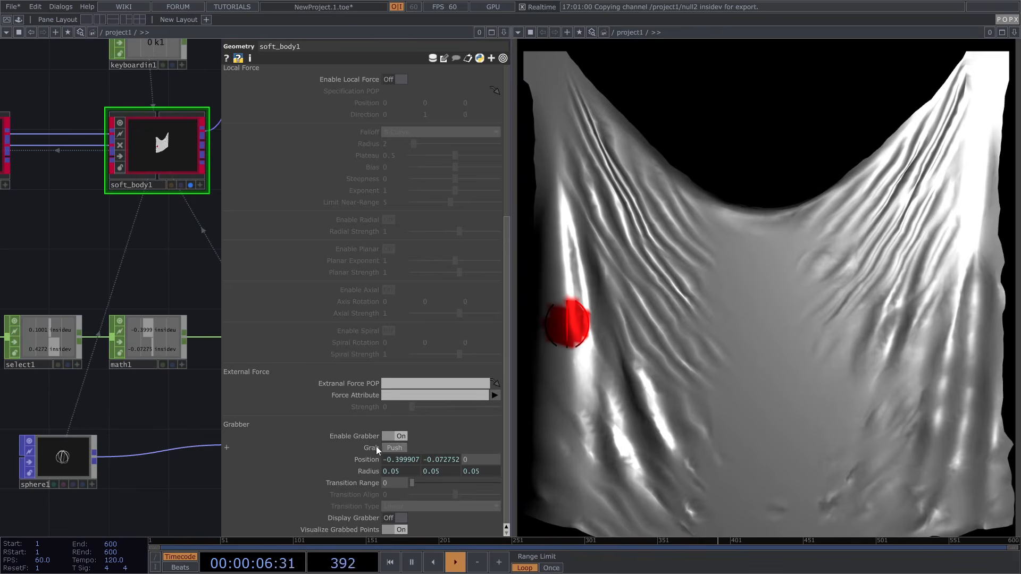
Reference panel1's lselect in soft_body1's Grab, then yank the cloth to test it
{"action": "scroll", "coordinate": [155, 381], "scroll_direction": "down", "scroll_amount": 4}
{"action": "scroll", "coordinate": [83, 376], "scroll_direction": "up", "scroll_amount": 4}
{"action": "scroll", "coordinate": [83, 376], "scroll_direction": "up", "scroll_amount": 2}
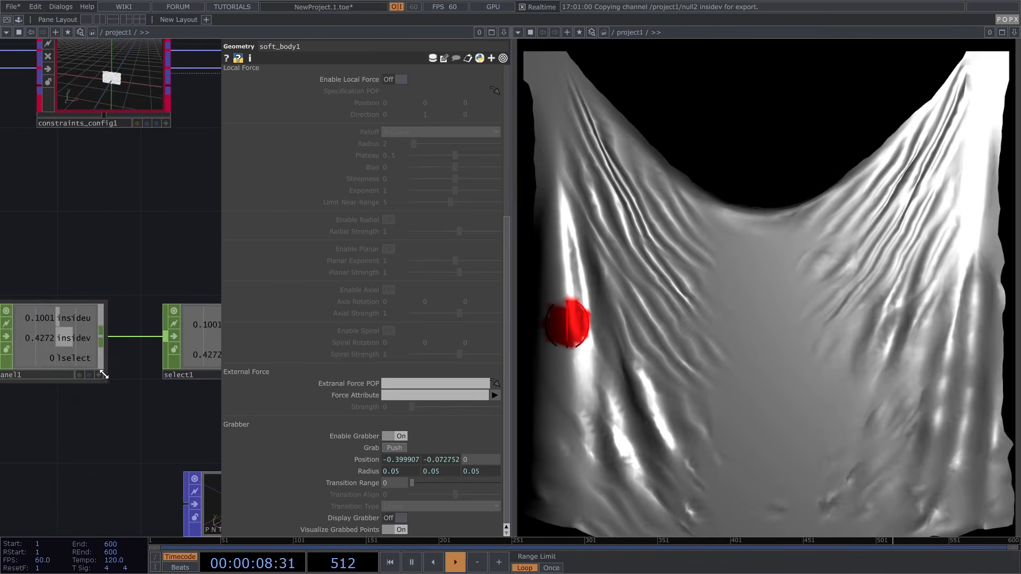
{"action": "left_click", "coordinate": [99, 375]}
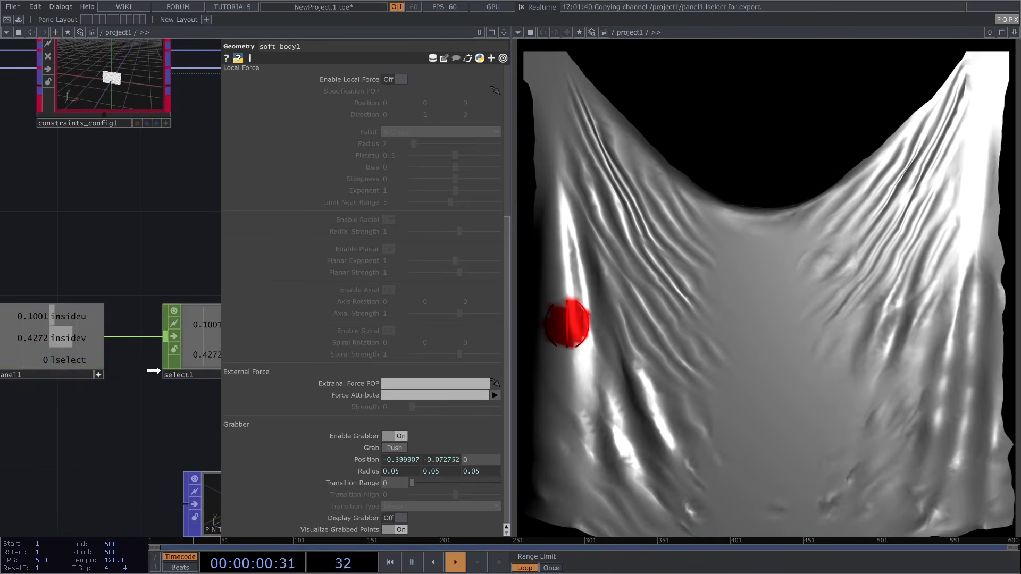
{"action": "left_click", "coordinate": [400, 443]}
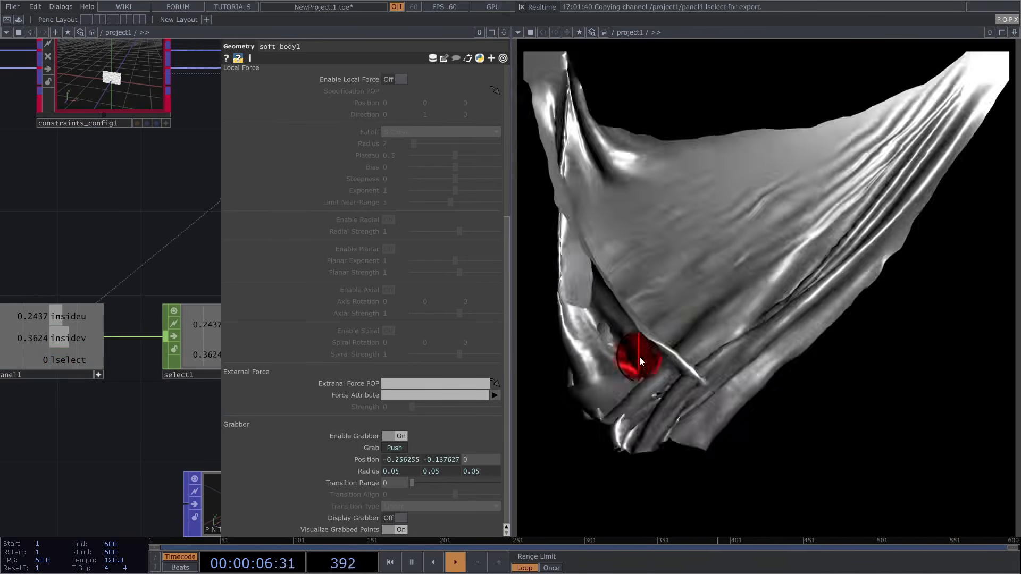
{"action": "mouse_move", "coordinate": [710, 250]}
{"action": "left_mouse_down"}
{"action": "mouse_move", "coordinate": [738, 207]}
{"action": "mouse_move", "coordinate": [758, 117]}
{"action": "left_mouse_up"}
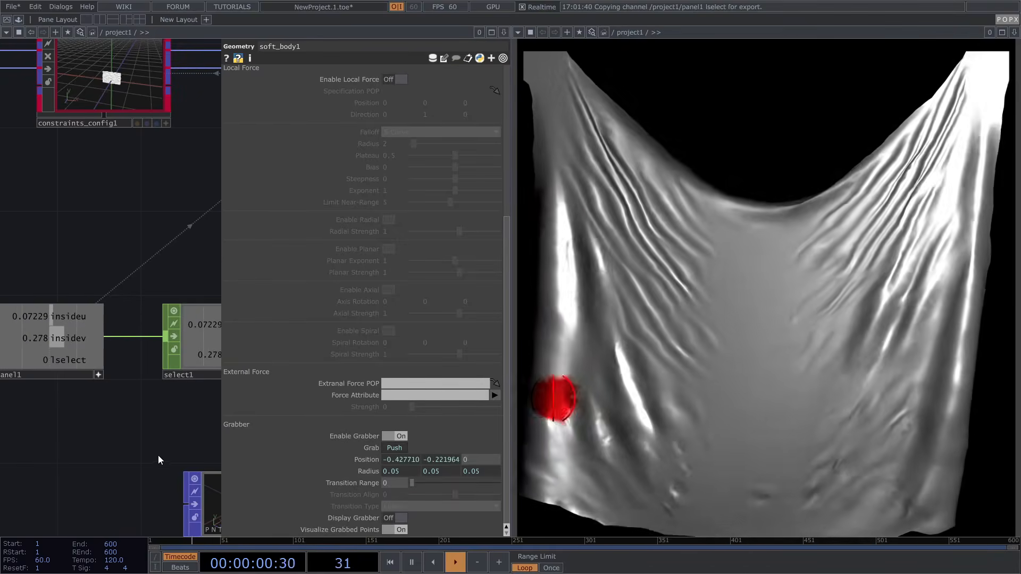
{"action": "left_click_drag", "start_coordinate": [158, 460], "coordinate": [95, 449]}
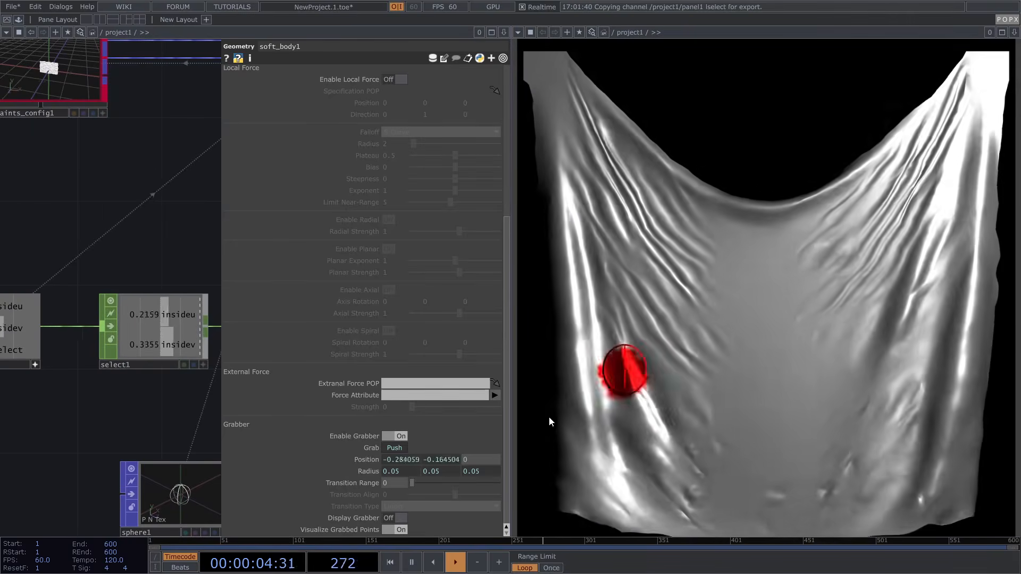
Set the soft body grabber's Transition Range to 0.135 and Transition Align to 0.066
{"action": "left_click_drag", "start_coordinate": [412, 483], "coordinate": [424, 483]}
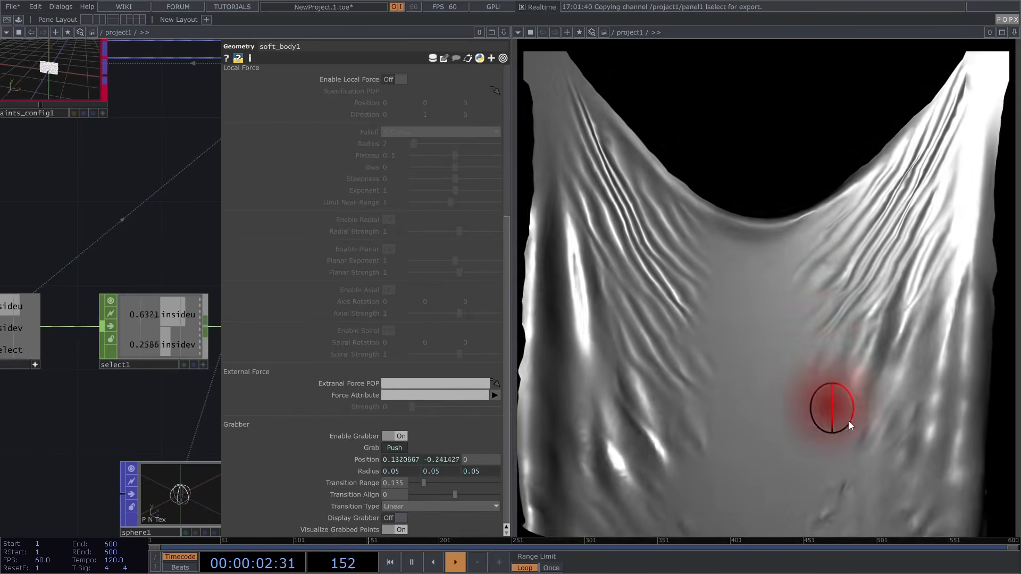
{"action": "left_click_drag", "start_coordinate": [453, 494], "coordinate": [485, 494]}
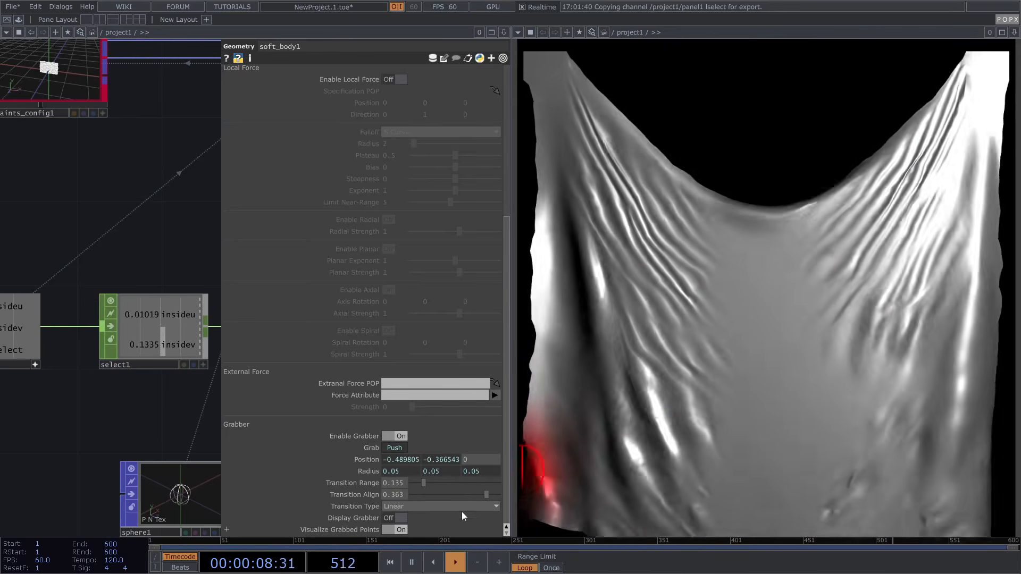
{"action": "left_click_drag", "start_coordinate": [471, 496], "coordinate": [460, 496]}
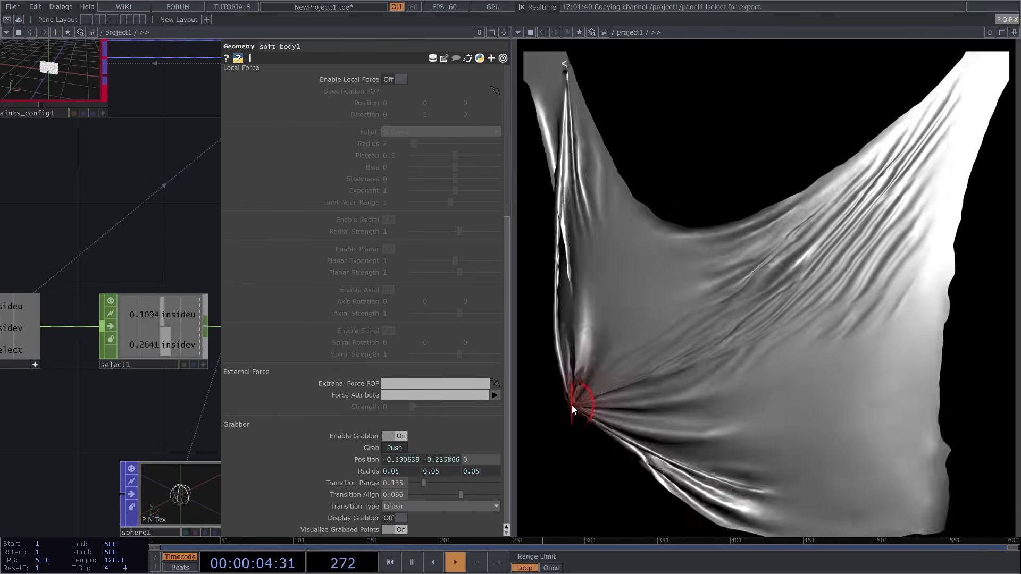
{"action": "scroll", "coordinate": [101, 326], "scroll_direction": "down", "scroll_amount": 5}
Set constraints2's Tangent Drag to 1.31
{"action": "left_click_drag", "start_coordinate": [10, 263], "coordinate": [127, 252]}
{"action": "scroll", "coordinate": [109, 270], "scroll_direction": "up", "scroll_amount": 4}
{"action": "left_click", "coordinate": [132, 270]}
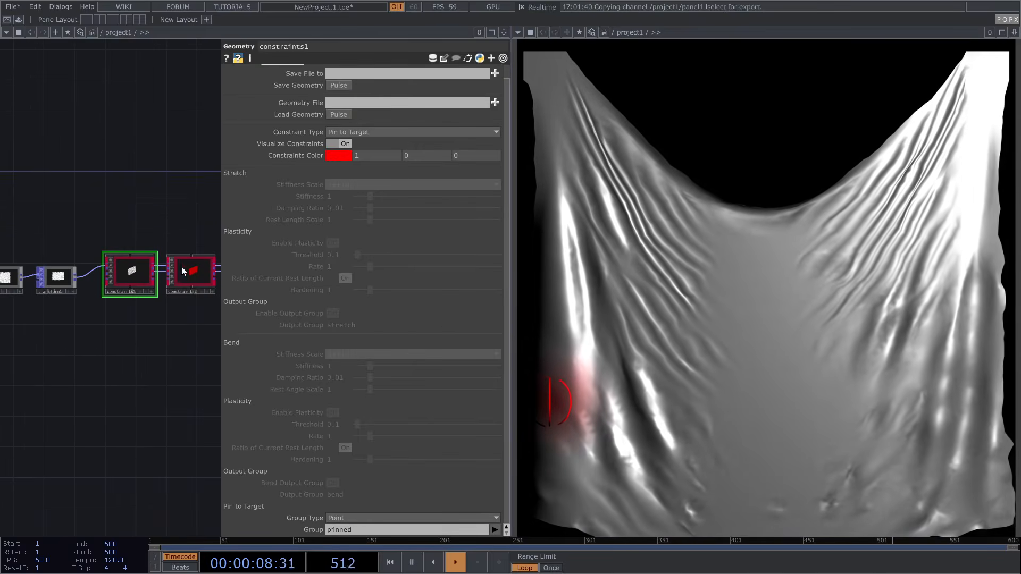
{"action": "left_click", "coordinate": [181, 270]}
{"action": "left_click_drag", "start_coordinate": [200, 229], "coordinate": [162, 222]}
{"action": "scroll", "coordinate": [162, 222], "scroll_direction": "up", "scroll_amount": 1}
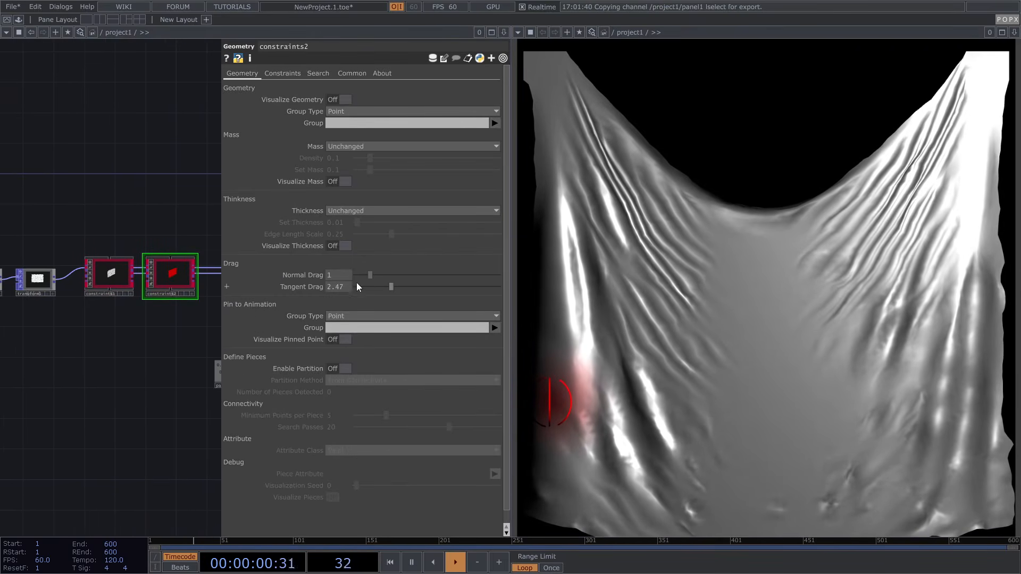
{"action": "left_click_drag", "start_coordinate": [375, 286], "coordinate": [376, 286]}
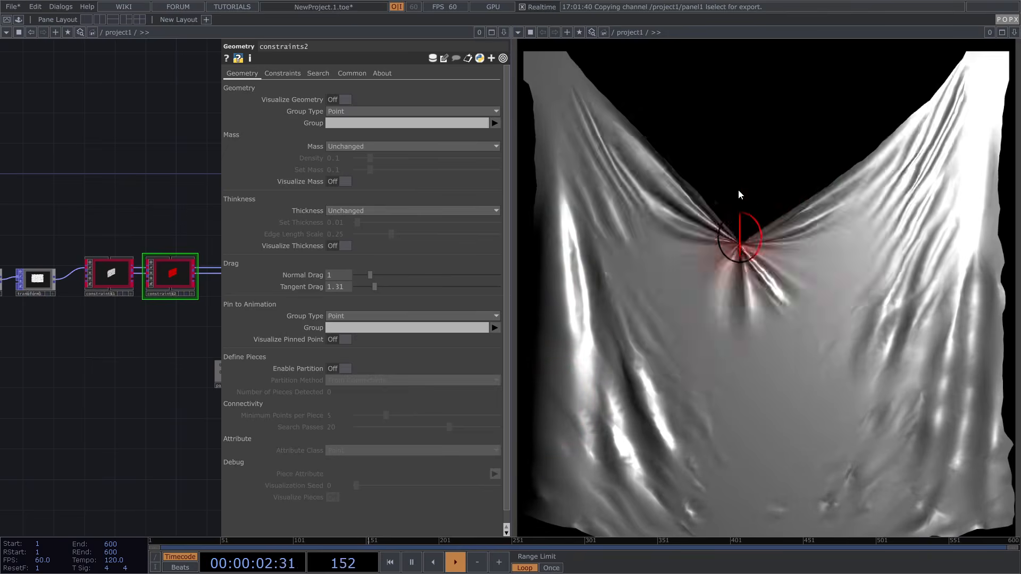
Sweep the cloth to test the new drag, then bring up soft_body1's parameters
{"action": "mouse_move", "coordinate": [562, 363]}
{"action": "left_mouse_down"}
{"action": "mouse_move", "coordinate": [685, 297]}
{"action": "mouse_move", "coordinate": [913, 298]}
{"action": "mouse_move", "coordinate": [438, 297]}
{"action": "left_mouse_up"}
{"action": "left_click_drag", "start_coordinate": [154, 223], "coordinate": [62, 242]}
{"action": "scroll", "coordinate": [48, 243], "scroll_direction": "down", "scroll_amount": 5}
{"action": "scroll", "coordinate": [165, 265], "scroll_direction": "up", "scroll_amount": 2}
{"action": "left_click", "coordinate": [147, 268]}
Lower soft_body1's Constraint Iterations from 50 to 30
{"action": "scroll", "coordinate": [260, 89], "scroll_direction": "down", "scroll_amount": 10}
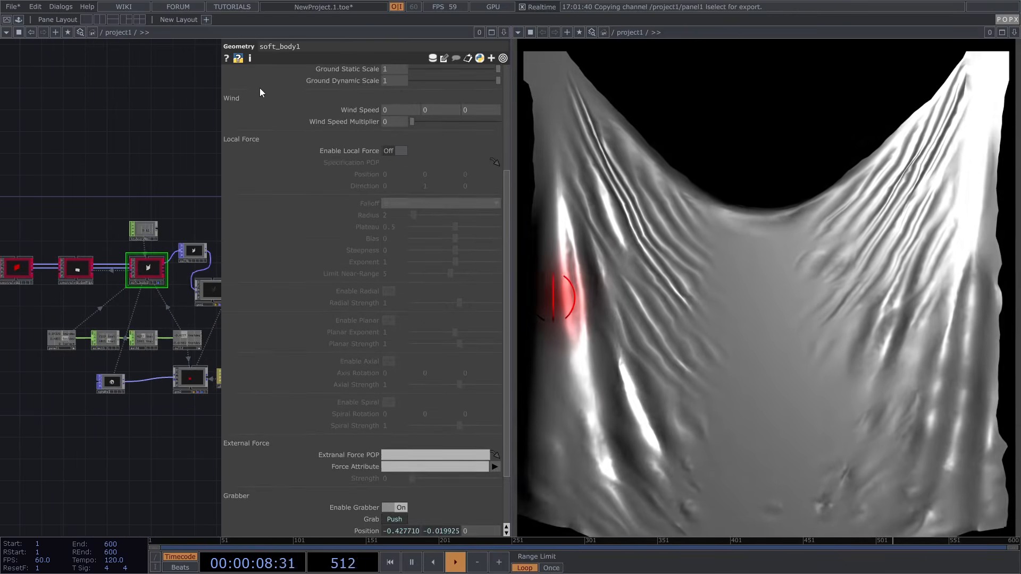
{"action": "scroll", "coordinate": [246, 91], "scroll_direction": "up", "scroll_amount": 10}
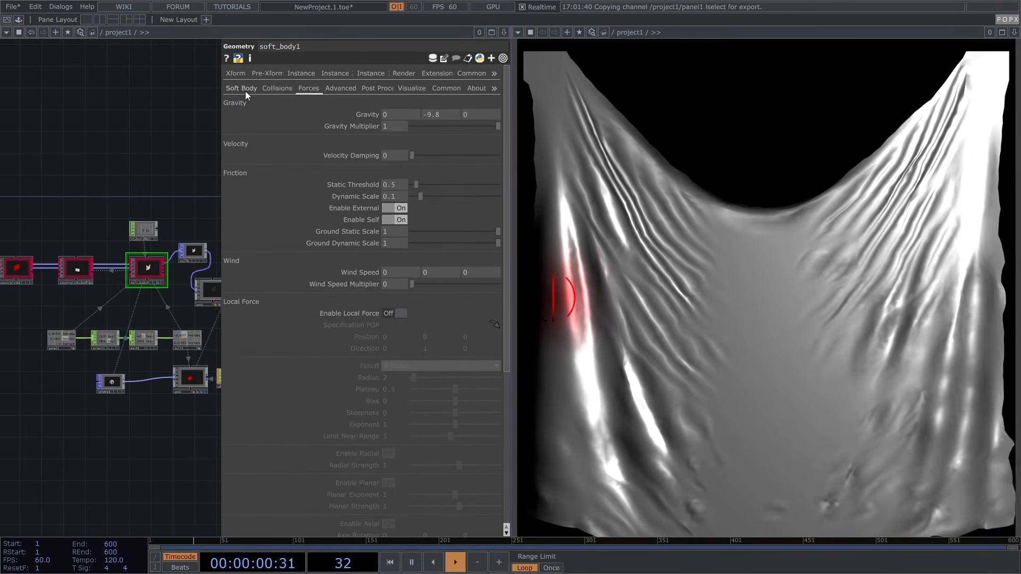
{"action": "left_click", "coordinate": [444, 179]}
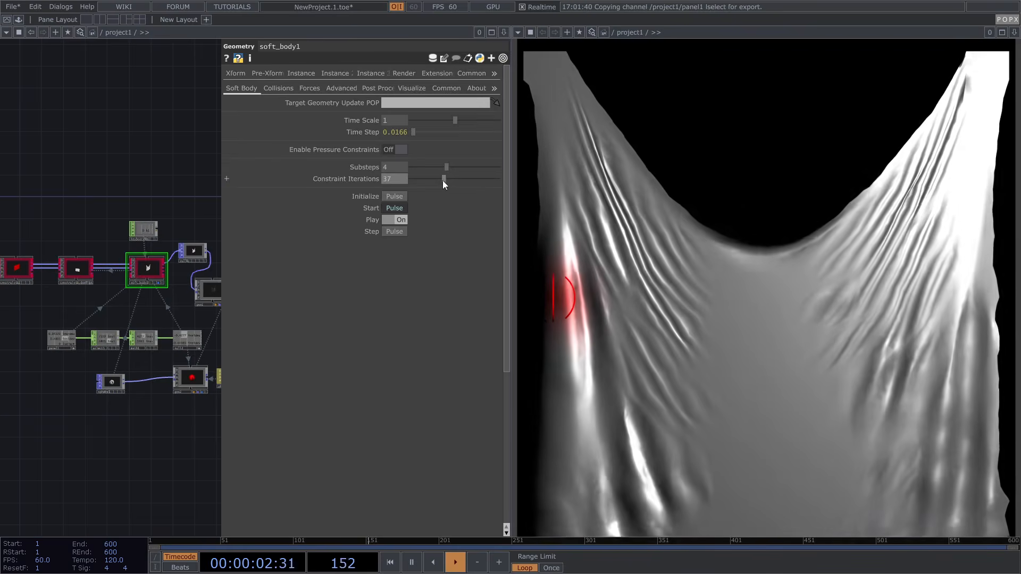
{"action": "left_click", "coordinate": [438, 179]}
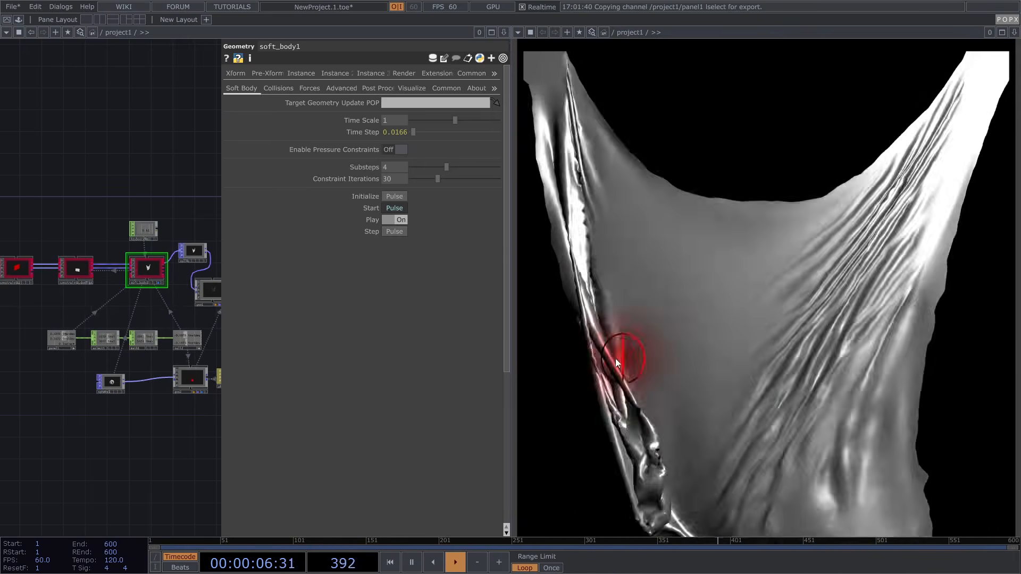
Close the parameter pane and turn off null2's viewer so it shows as a normal tile
{"action": "key", "text": "p"}
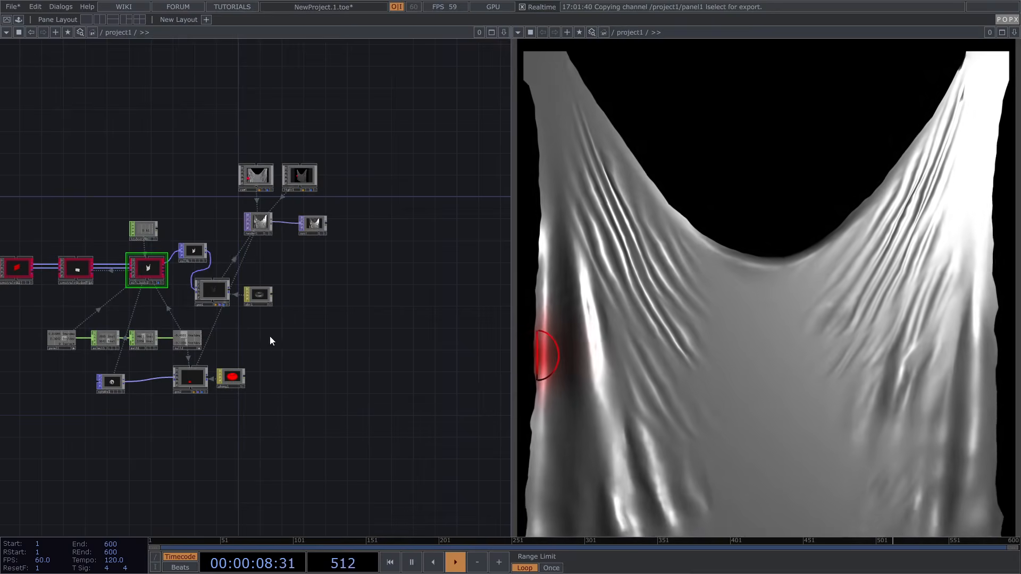
{"action": "scroll", "coordinate": [253, 338], "scroll_direction": "up", "scroll_amount": 5}
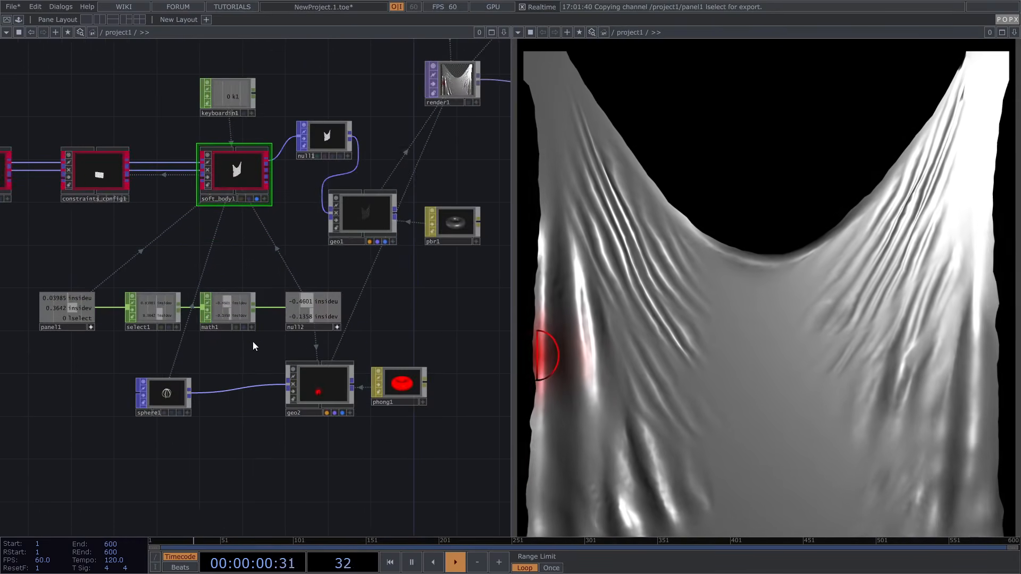
{"action": "left_click", "coordinate": [340, 327]}
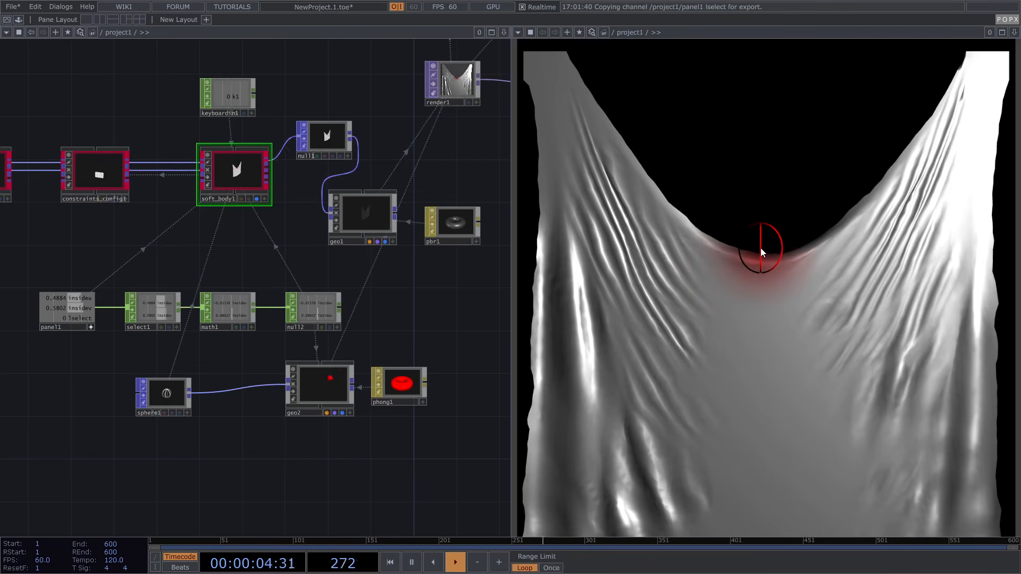
Open constraints2's Cloth constraint settings: Stretch and Bend Stiffness 1, Damping Ratio 0.01
{"action": "scroll", "coordinate": [400, 314], "scroll_direction": "down", "scroll_amount": 3}
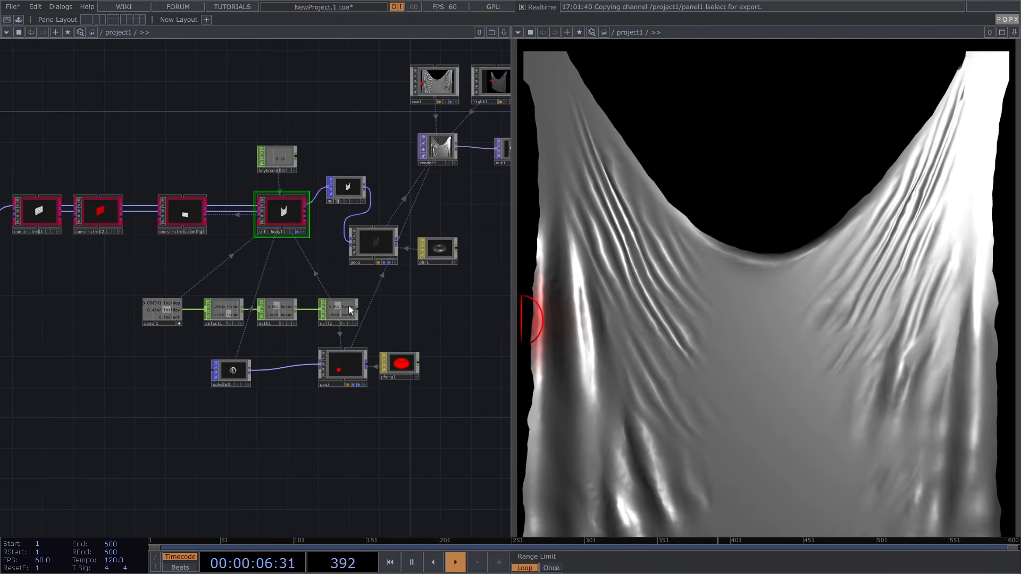
{"action": "left_click_drag", "start_coordinate": [282, 283], "coordinate": [335, 294]}
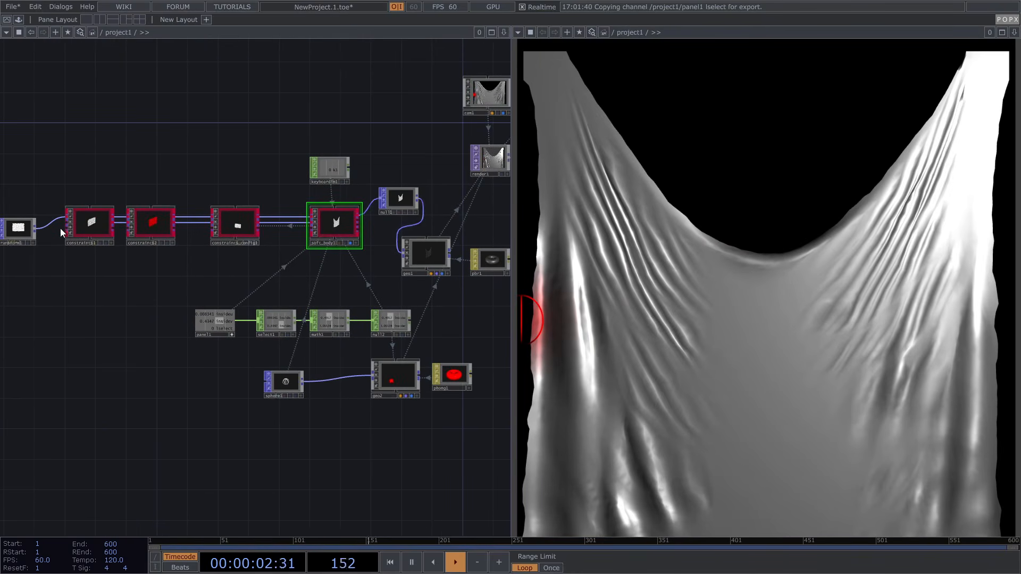
{"action": "scroll", "coordinate": [59, 228], "scroll_direction": "up", "scroll_amount": 4}
{"action": "left_click", "coordinate": [101, 221]}
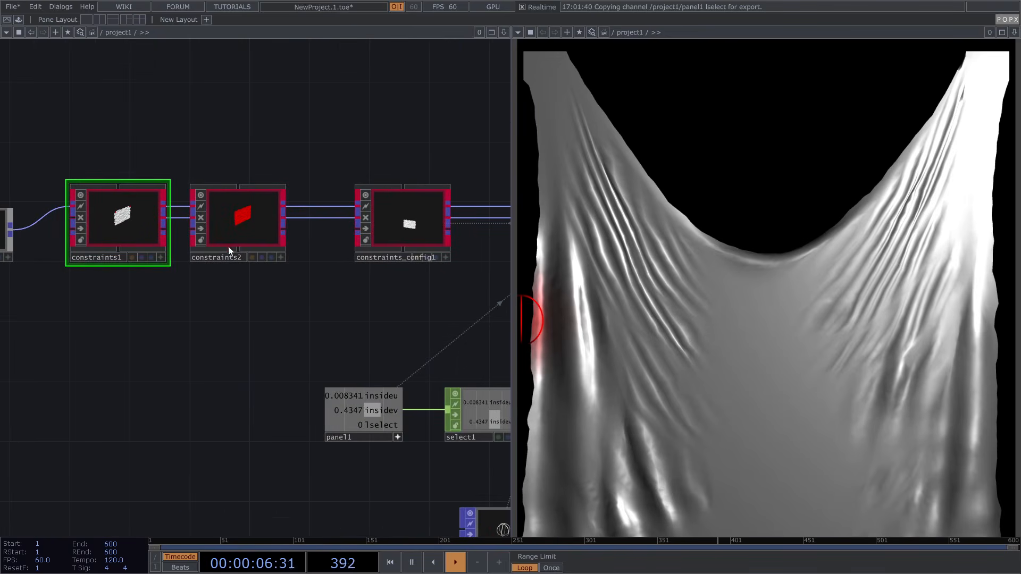
{"action": "left_click_drag", "start_coordinate": [339, 327], "coordinate": [260, 340]}
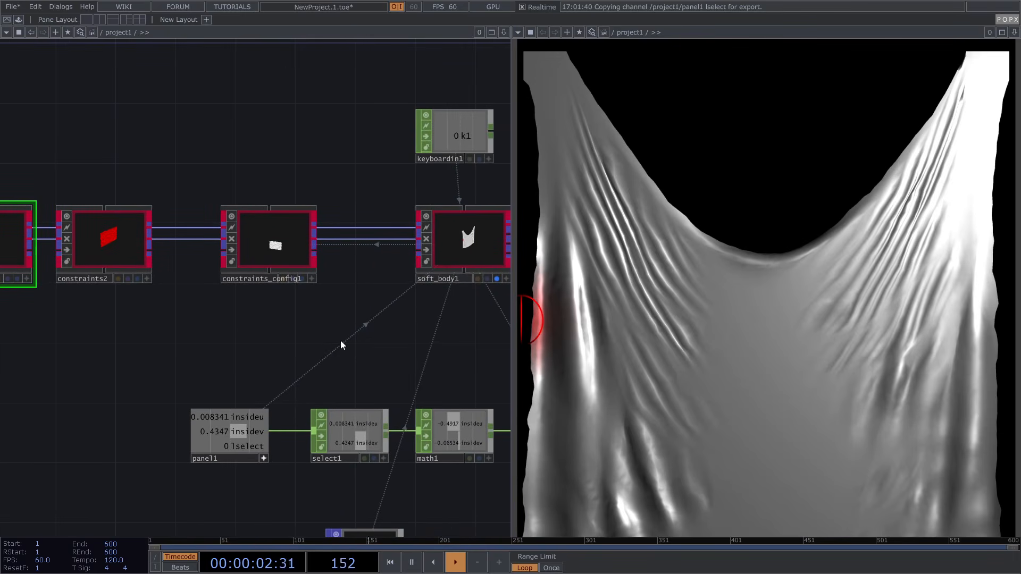
{"action": "left_click_drag", "start_coordinate": [381, 354], "coordinate": [271, 319]}
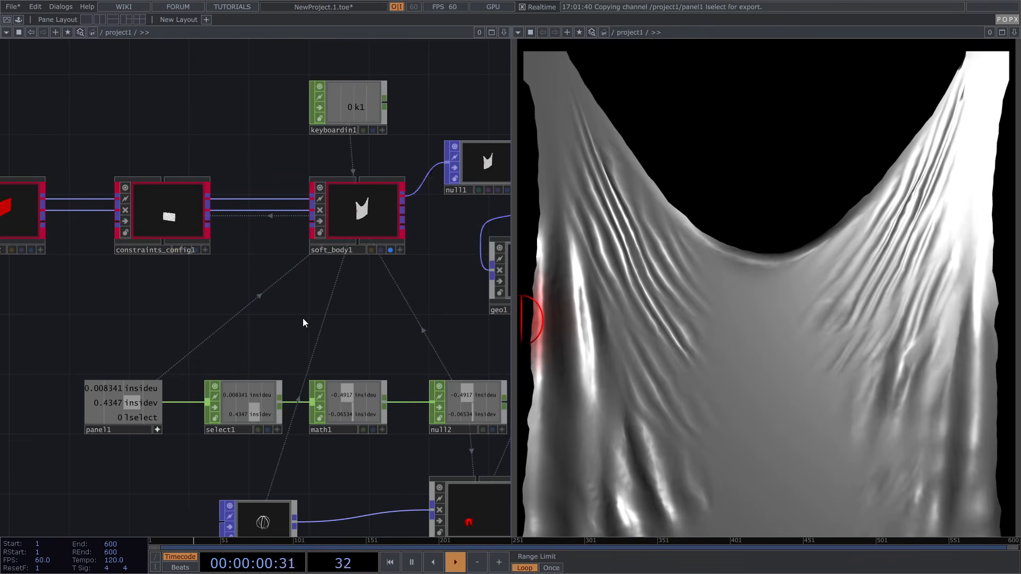
{"action": "left_click_drag", "start_coordinate": [282, 299], "coordinate": [404, 315]}
{"action": "left_click", "coordinate": [145, 222]}
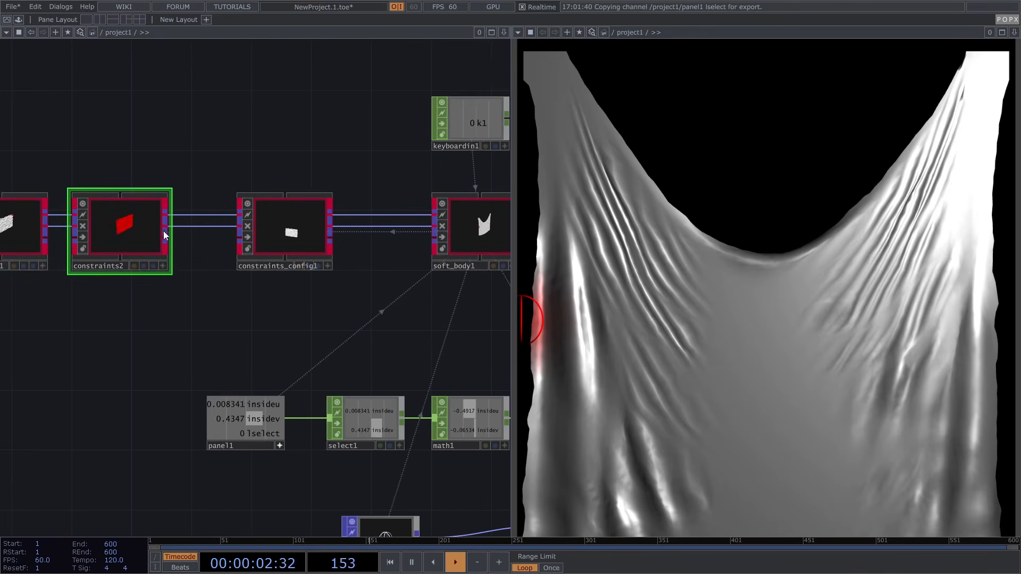
{"action": "key", "text": "p"}
{"action": "left_click", "coordinate": [283, 73]}
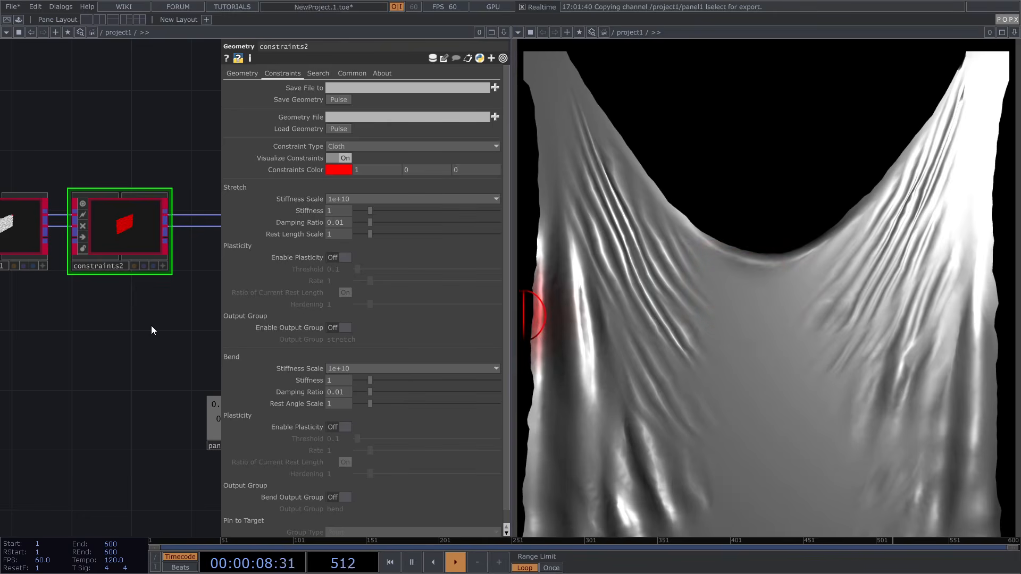
{"action": "key", "text": "Tab"}
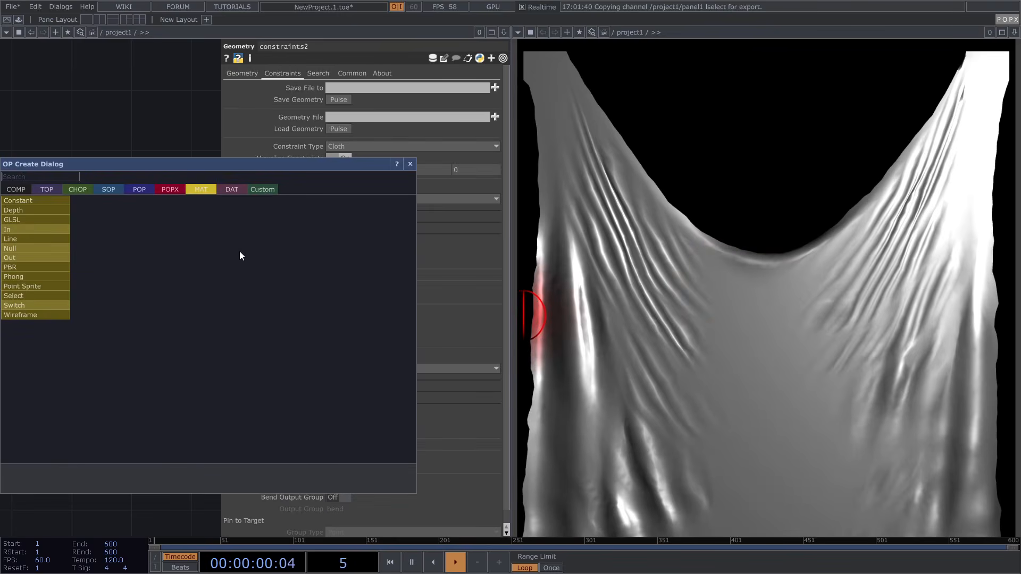
{"action": "left_click", "coordinate": [170, 190]}
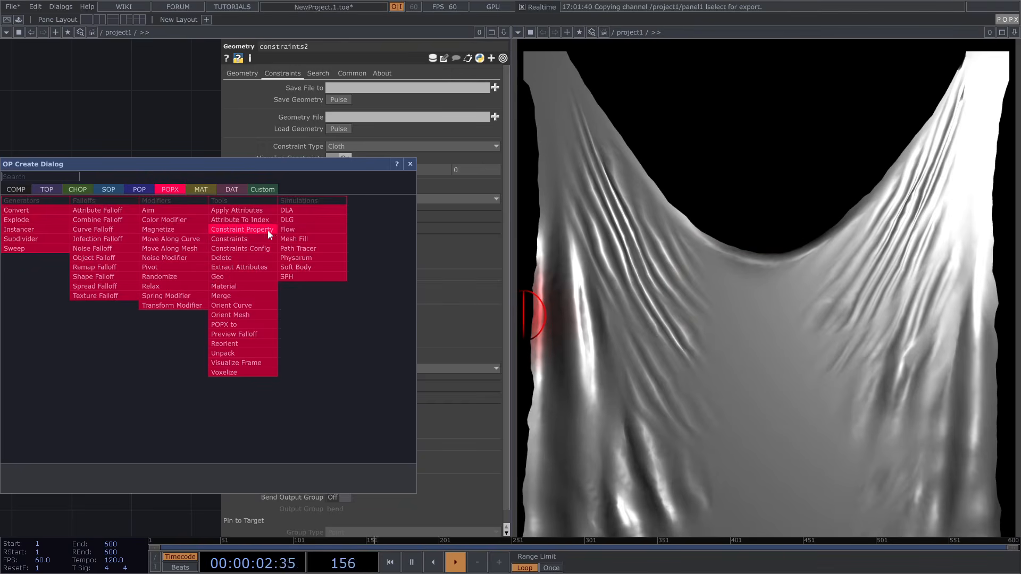
{"action": "left_click", "coordinate": [409, 164]}
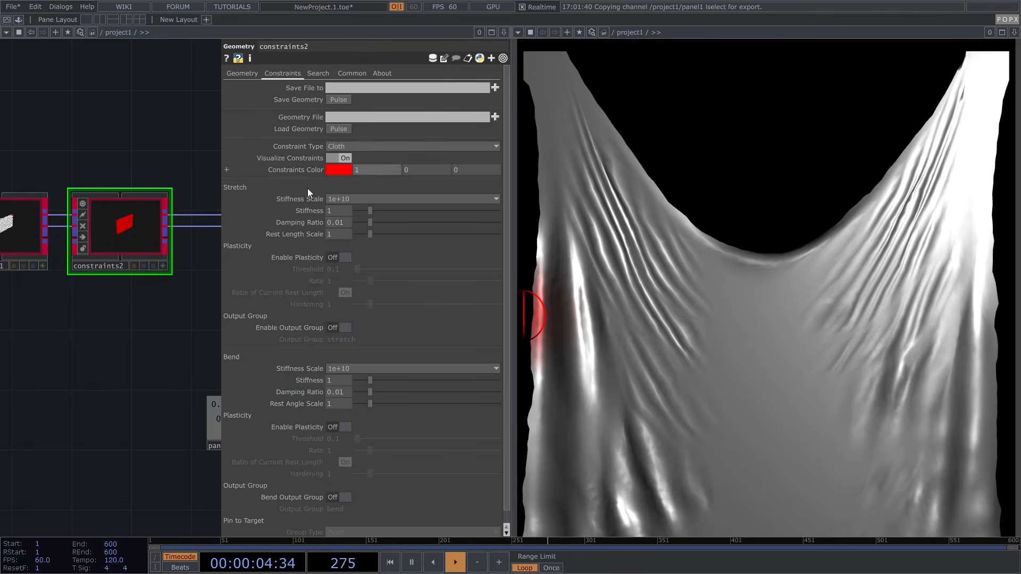
{"action": "scroll", "coordinate": [171, 314], "scroll_direction": "down", "scroll_amount": 3}
{"action": "left_click_drag", "start_coordinate": [163, 308], "coordinate": [148, 307]}
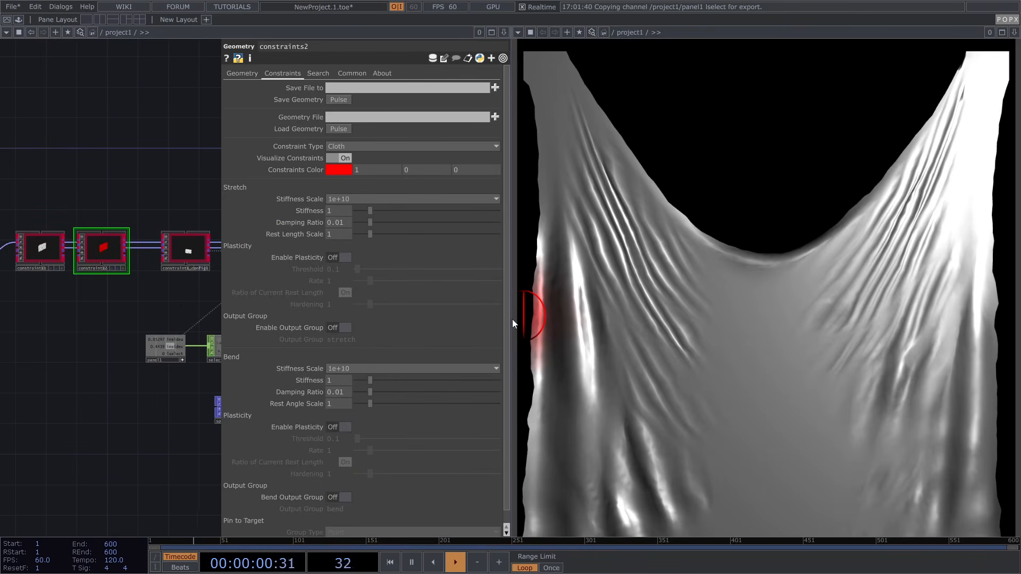
{"action": "left_click_drag", "start_coordinate": [706, 275], "coordinate": [726, 212]}
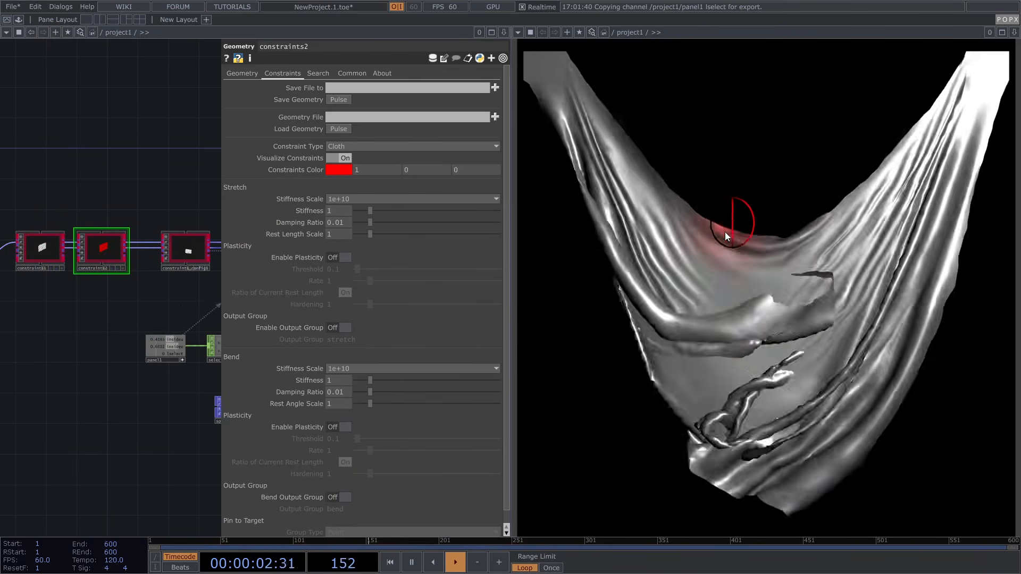